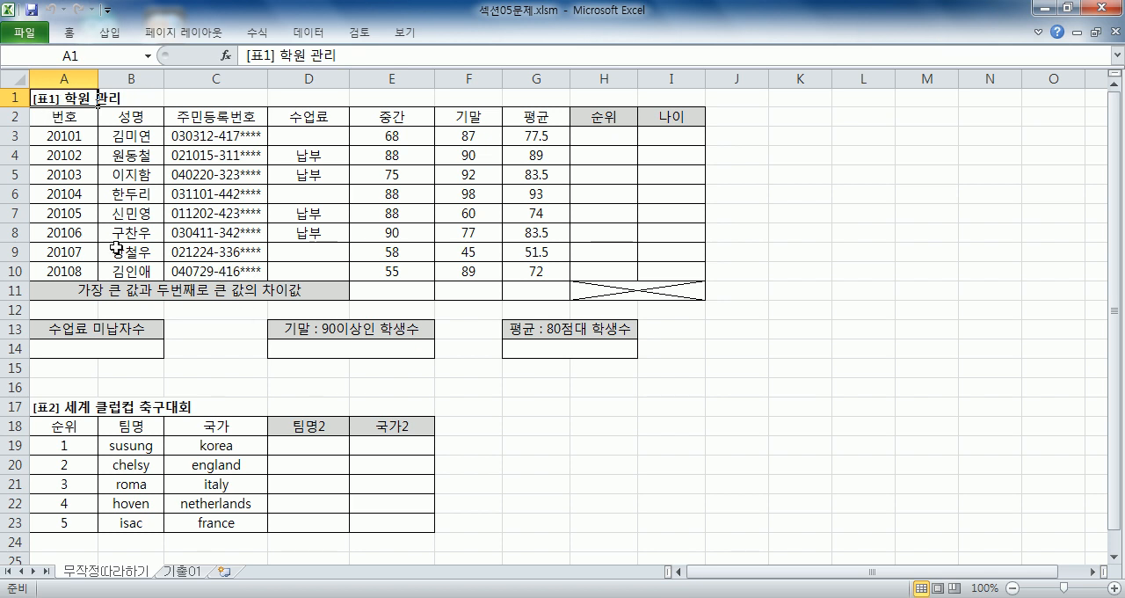
- Zoom the worksheet to 130% and select cell E11 for the difference value
{"action": "scroll", "coordinate": [105, 217], "scroll_direction": "up", "scroll_amount": 2}
{"action": "left_click_drag", "start_coordinate": [524, 149], "coordinate": [510, 331]}
{"action": "left_click", "coordinate": [508, 355]}
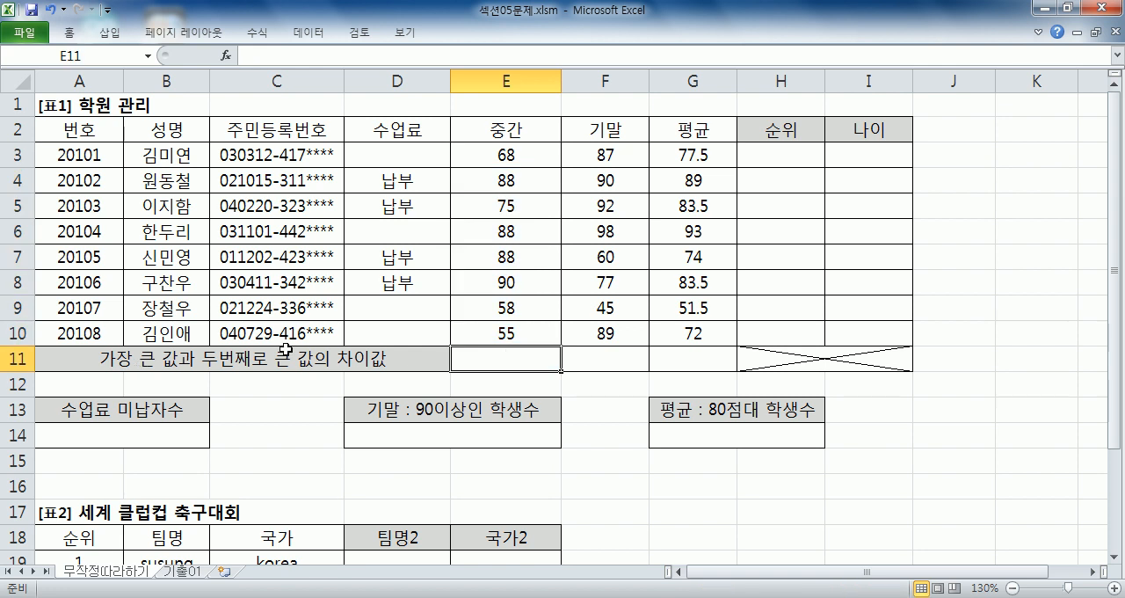
- Open Notepad and write the note '1. 중간고사에서 가장 큰 값과 두번 째로 큰 값의 차이를 계산'
{"action": "left_click", "coordinate": [11, 597]}
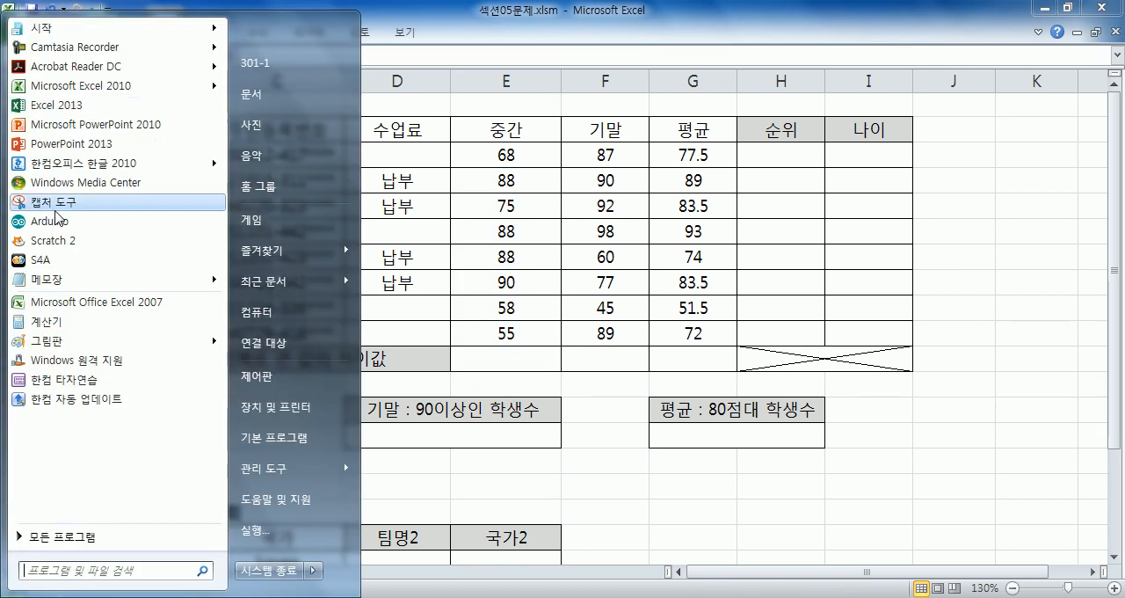
{"action": "left_click", "coordinate": [48, 280]}
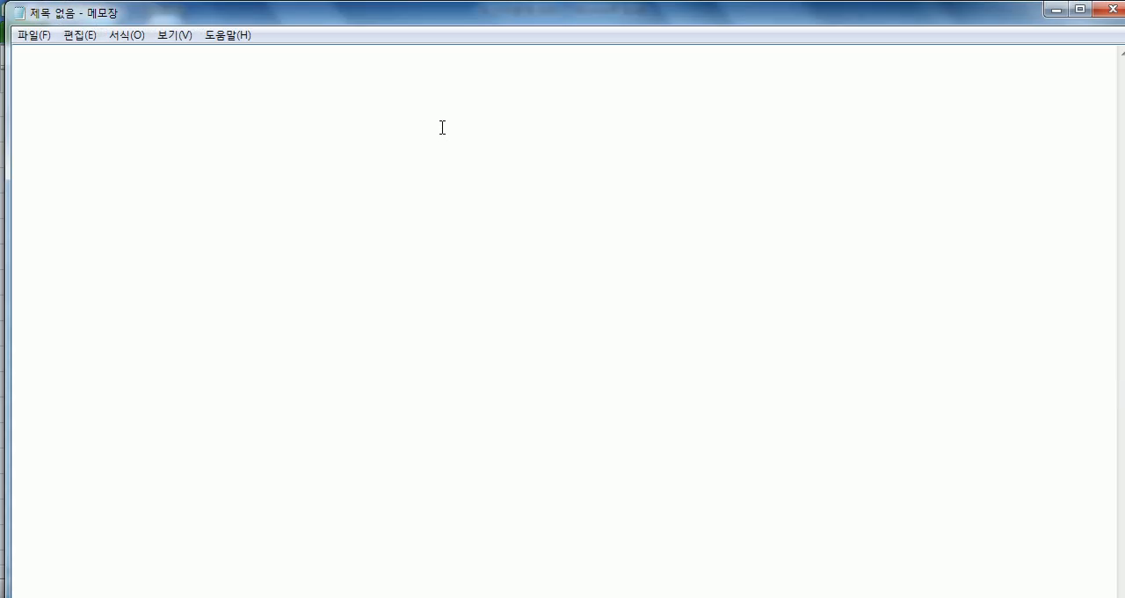
{"action": "type", "text": "1. WN"}
{"action": "key", "text": "BackSpace"}
{"action": "key", "text": "BackSpace"}
{"action": "type", "text": "준가"}
{"action": "key", "text": "BackSpace"}
{"action": "key", "text": "BackSpace"}
{"action": "key", "text": "BackSpace"}
{"action": "type", "text": "중간고사에서"}
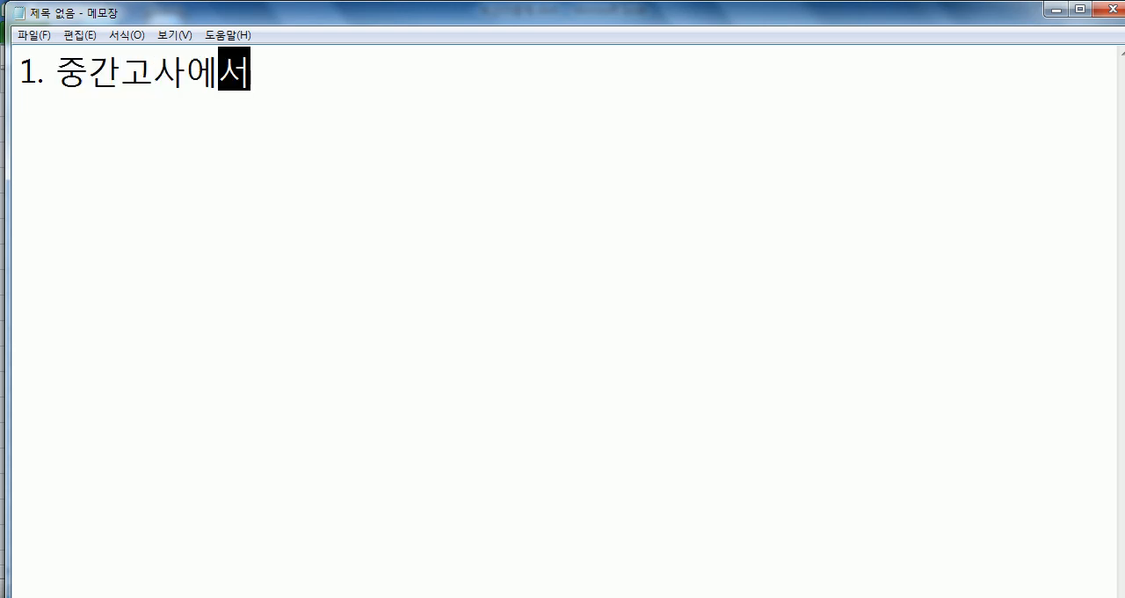
{"action": "type", "text": " 가장 큰 가값과 두번 째로 큰 값으의 차이를 계사산"}
{"action": "key", "text": "Return"}
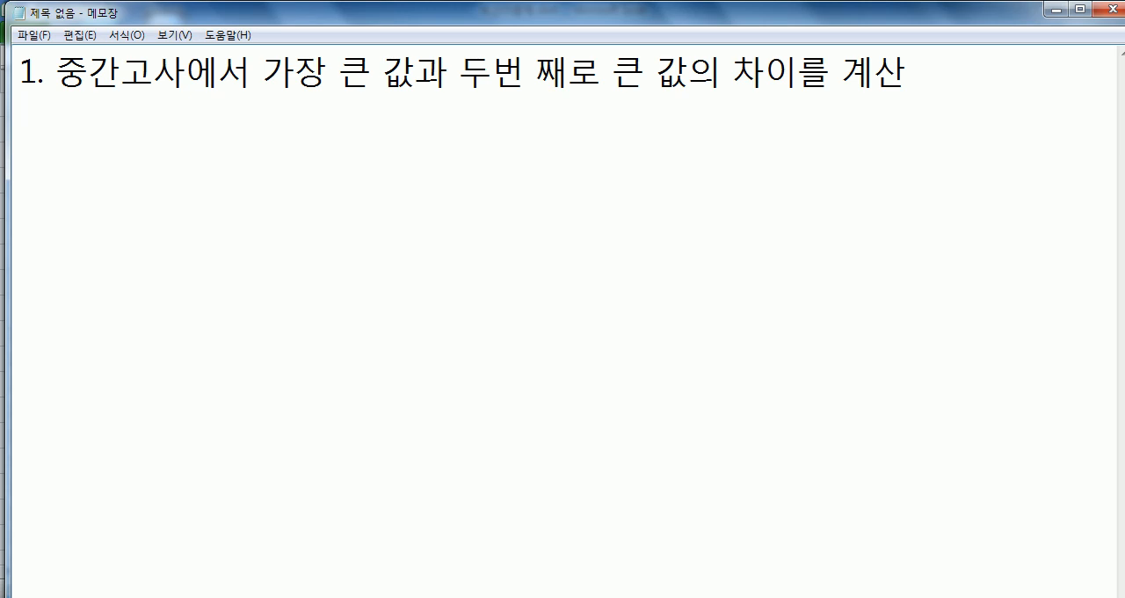
- Add the line 'MAX, LARGE 함수' to the note
{"action": "type", "text": "MAX, LARGE 함수"}
{"action": "key", "text": "Return"}
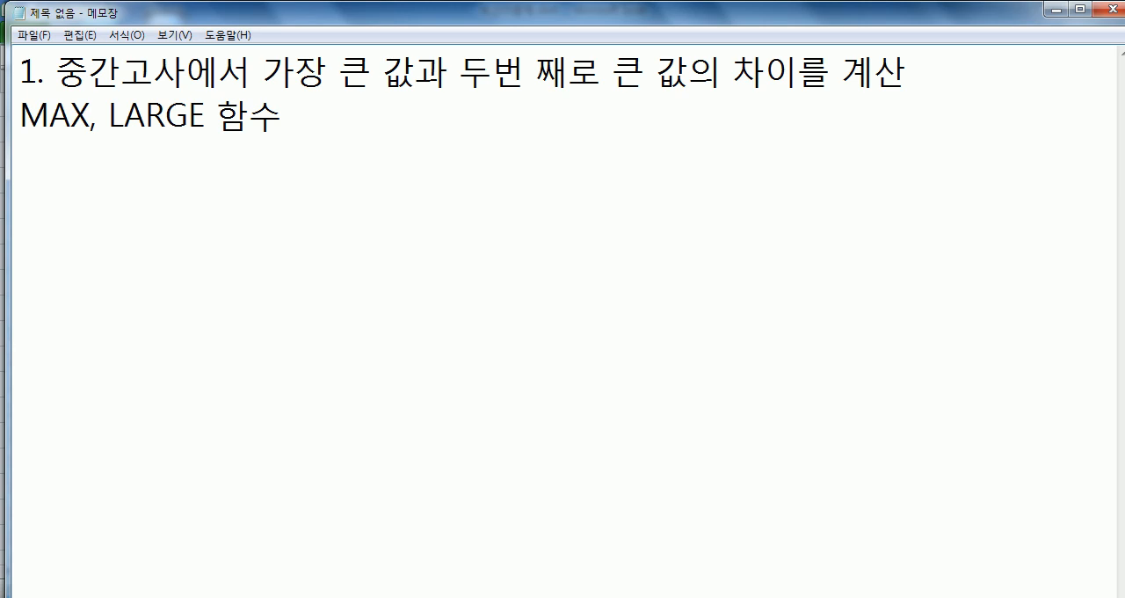
{"action": "left_click_drag", "start_coordinate": [371, 113], "coordinate": [4, 130]}
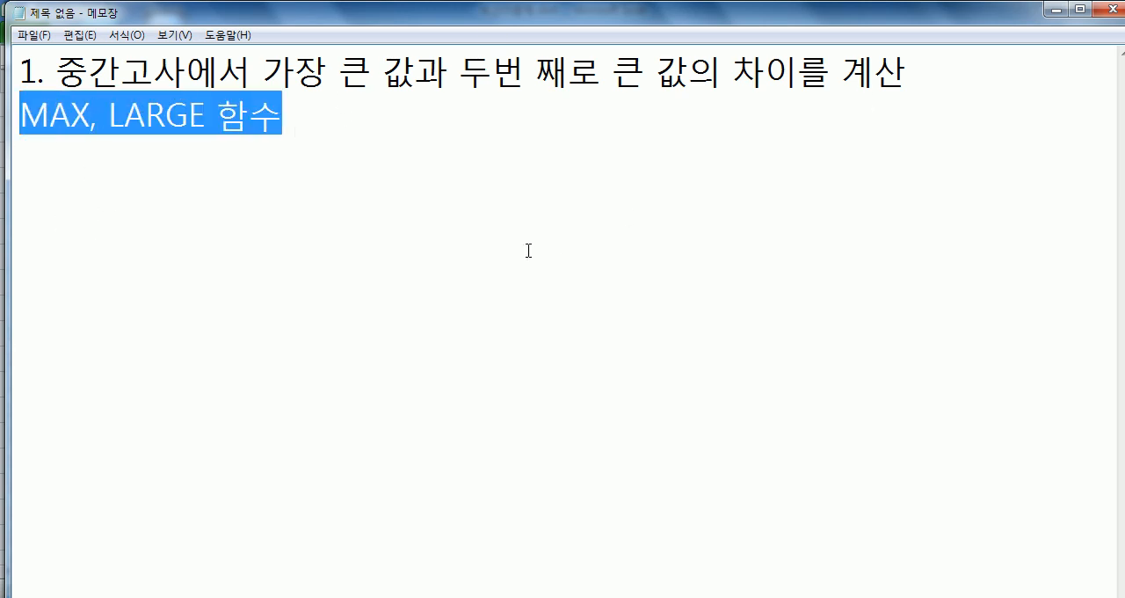
{"action": "left_click", "coordinate": [442, 173]}
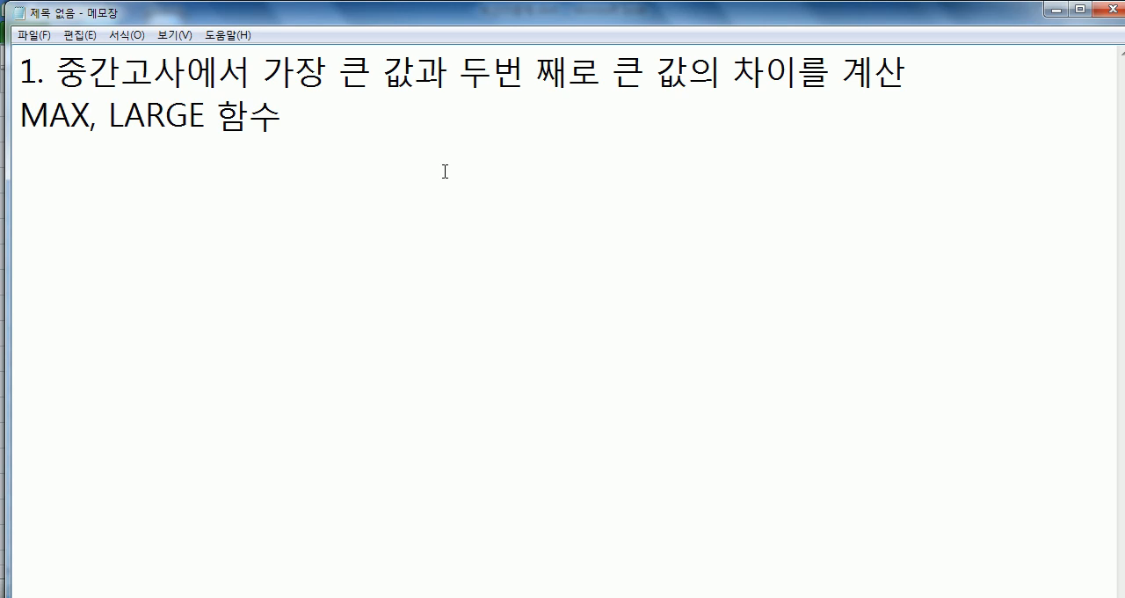
- Add the line '=MAX(범위) : 범위에서 가장 큰 값을 계산' to the note
{"action": "type", "text": "=MAX(범위"}
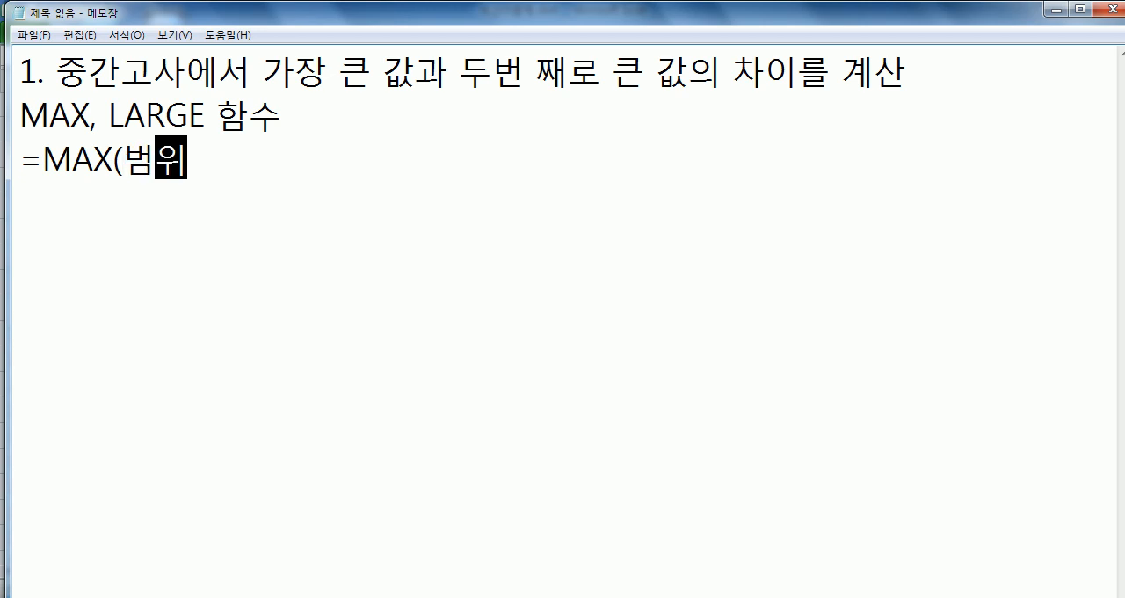
{"action": "type", "text": ") : 범위에서 가자"}
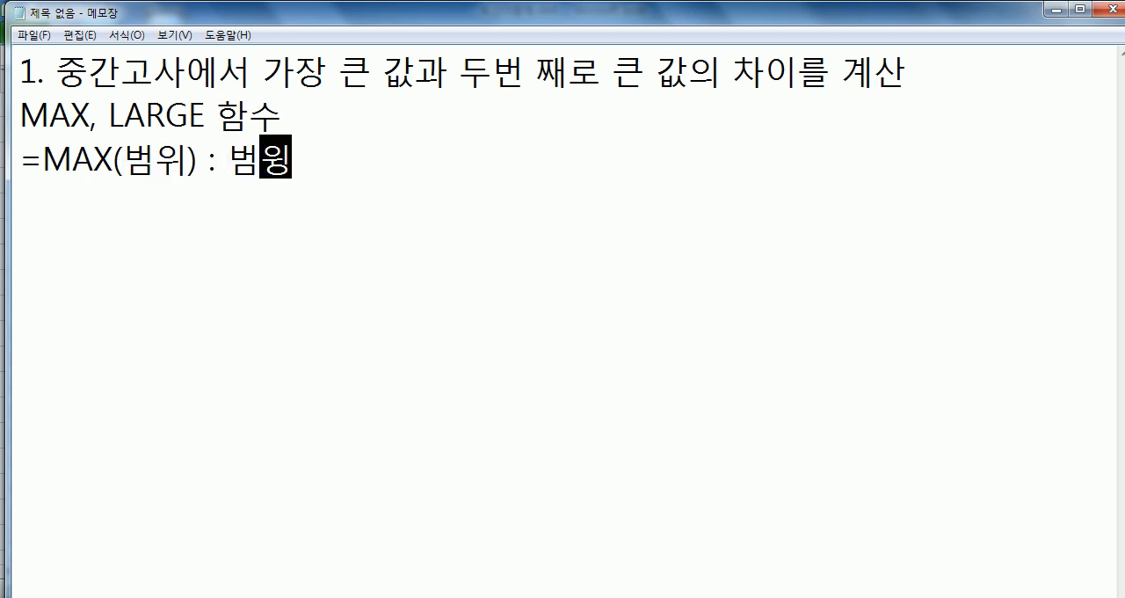
{"action": "type", "text": "ㅇ 큰 값을 ㄱ"}
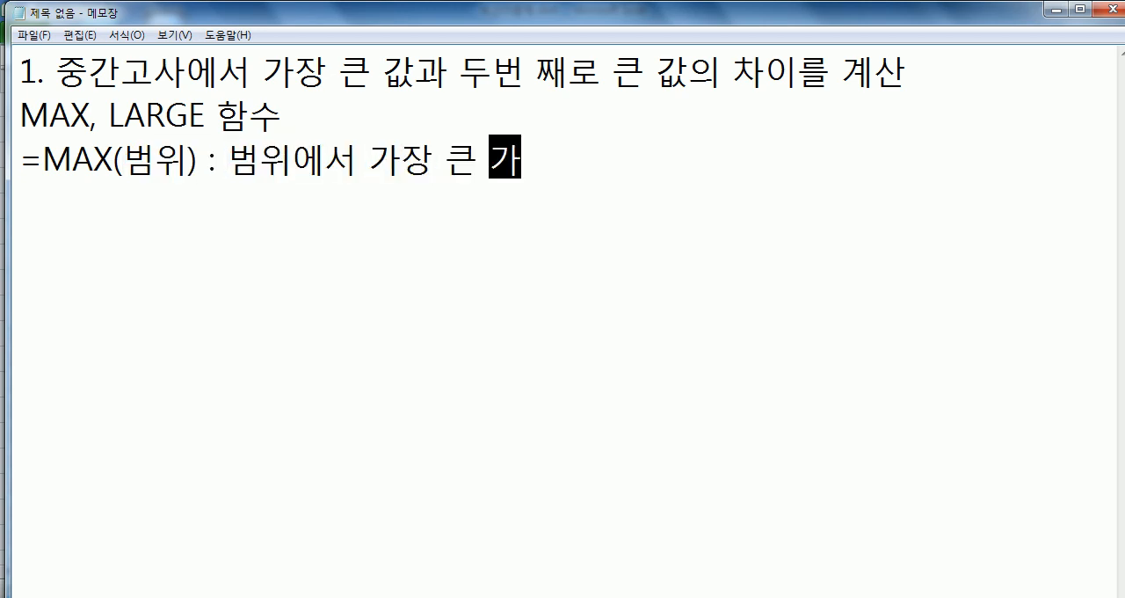
{"action": "key", "text": "BackSpace"}
{"action": "type", "text": "계산"}
{"action": "key", "text": "Return"}
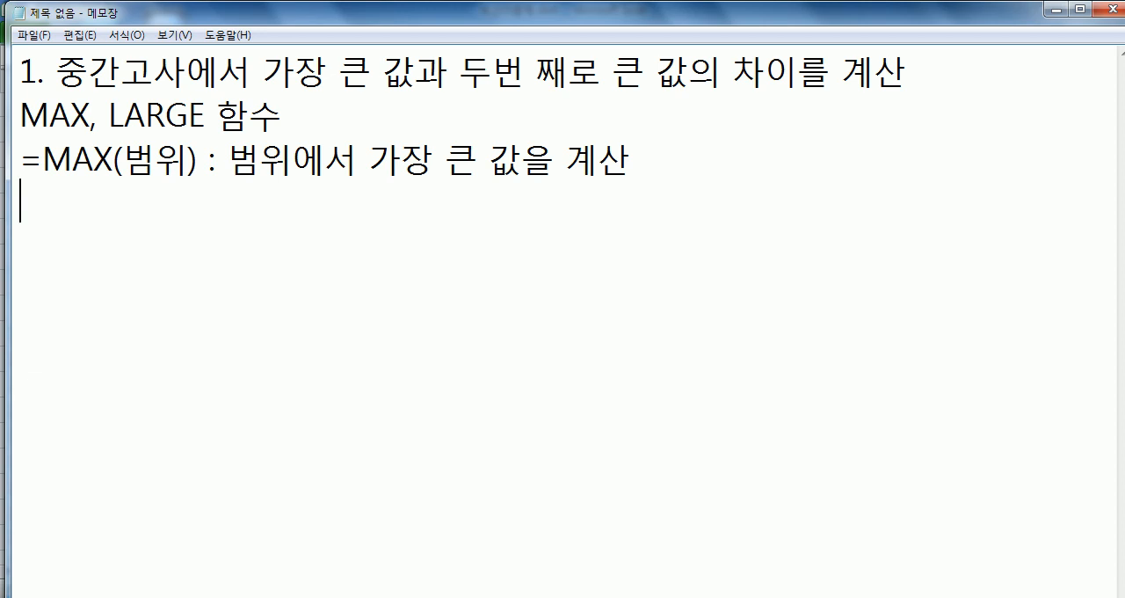
- Add the line '=LARGE(범위, n) : 범위에서 n번째 큰 값을 계산' followed by blank lines
{"action": "type", "text": "LARGE(범ㅇ"}
{"action": "type", "text": "ㅜㅏ"}
{"action": "key", "text": "BackSpace"}
{"action": "type", "text": "ㅣ, "}
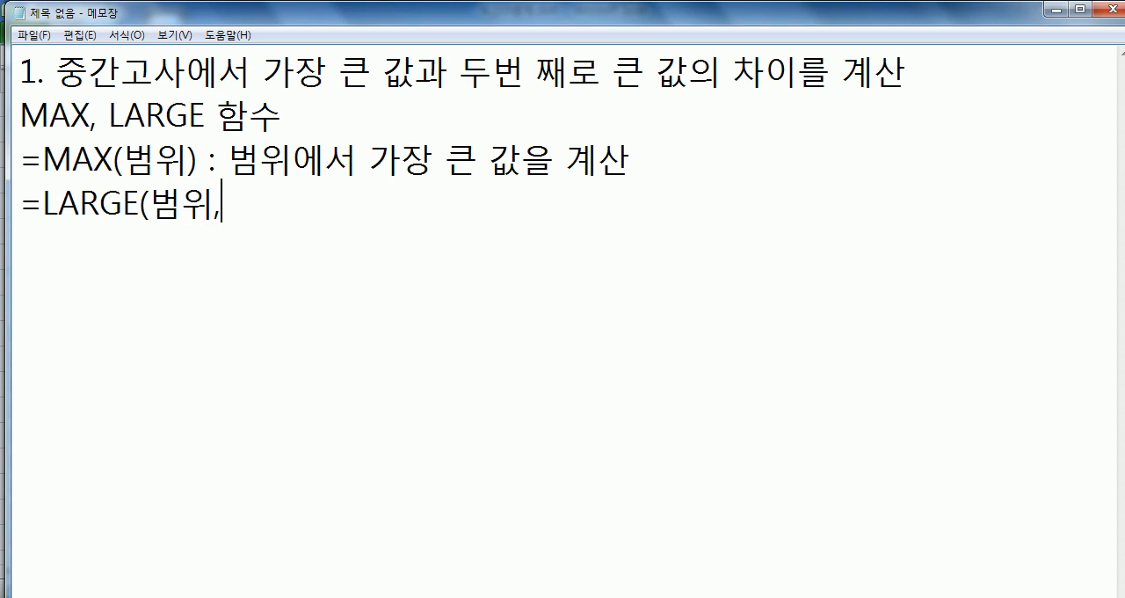
{"action": "type", "text": "n) : ㅂㅓㅁㅇㅜㅔ"}
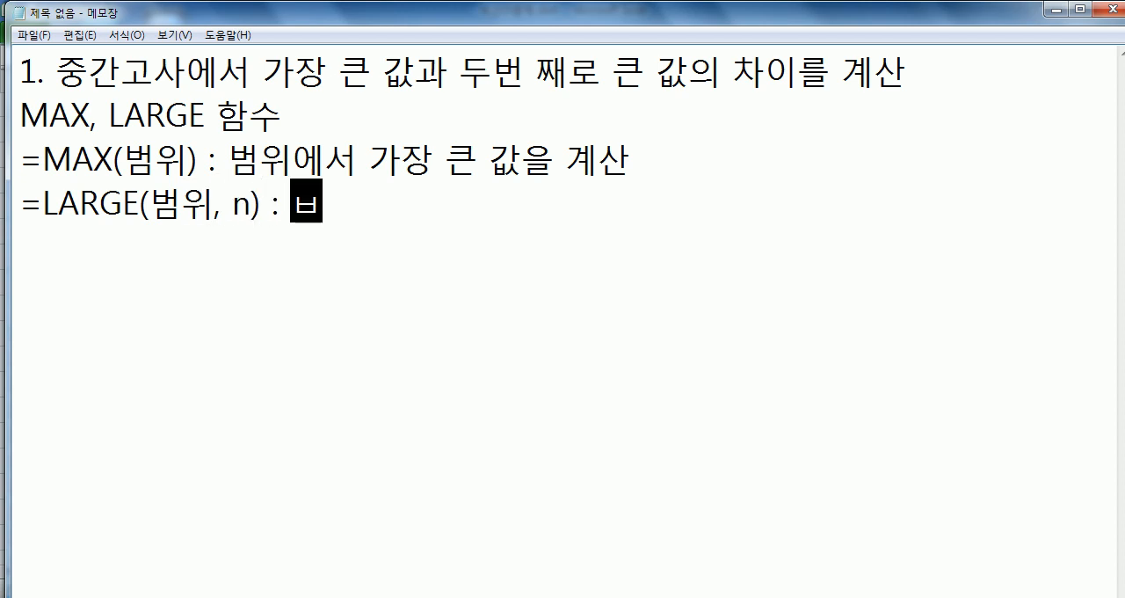
{"action": "key", "text": "BackSpace"}
{"action": "type", "text": "ㅣㅇㅔㅅㅓ"}
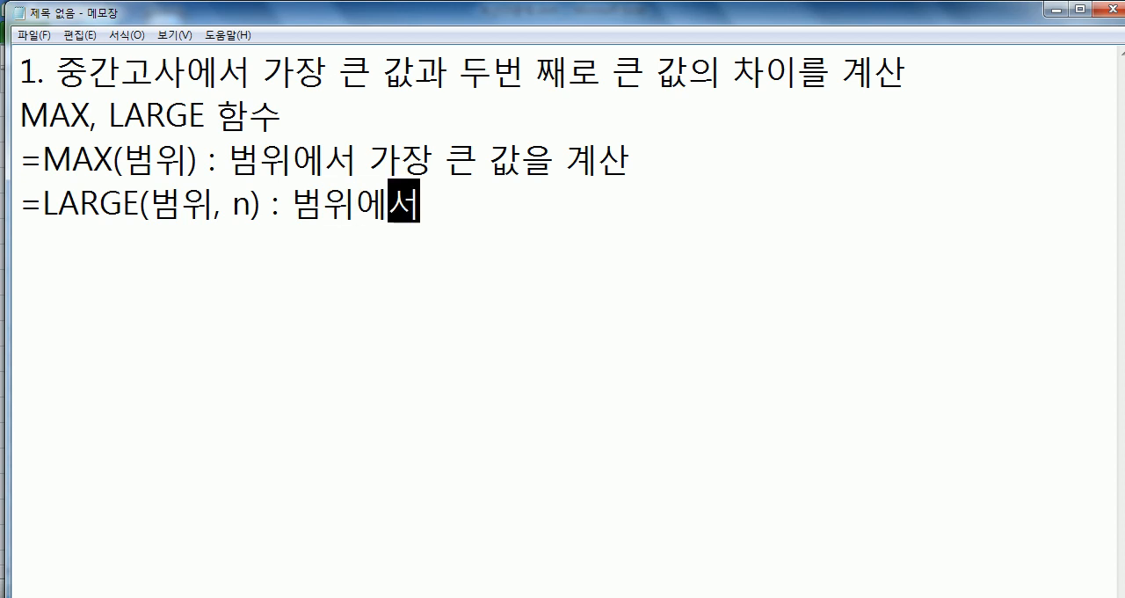
{"action": "key", "text": "Hangul"}
{"action": "type", "text": "n"}
{"action": "key", "text": "Hangul"}
{"action": "type", "text": "ㅂㅓㄴㅉㅐ ㅋㅡㄴ ㄱㅏㅂ"}
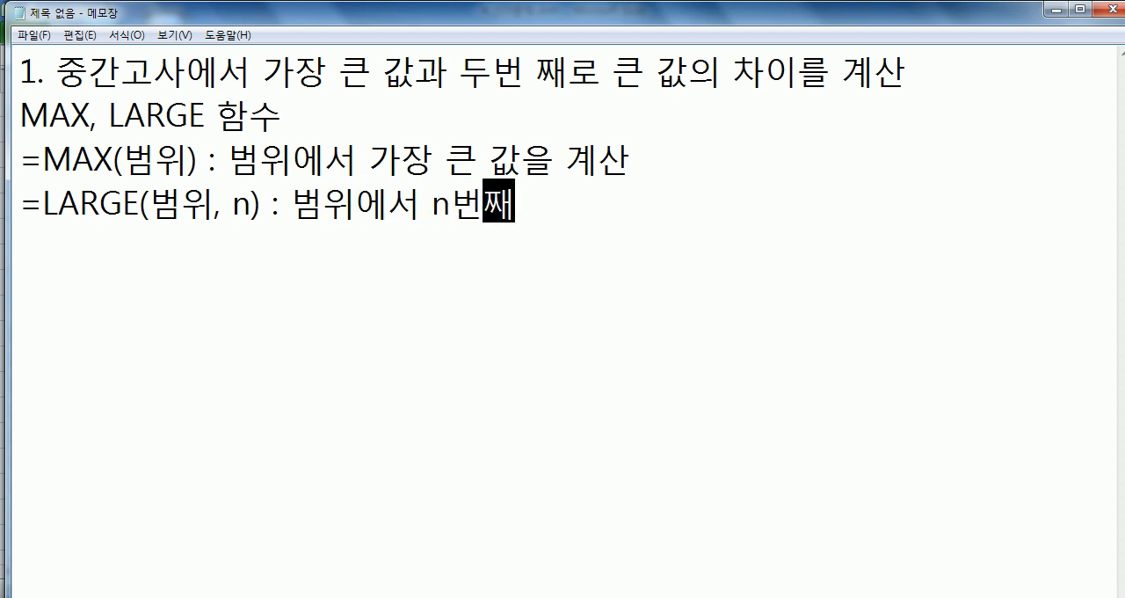
{"action": "type", "text": "ㅅㅇㅡㄹ ㄱㅖㅆㅏㄴ"}
{"action": "key", "text": "Return"}
{"action": "key", "text": "Up"}
{"action": "key", "text": "Left"}
{"action": "key", "text": "Left"}
{"action": "key", "text": "Down"}
{"action": "key", "text": "End"}
{"action": "key", "text": "BackSpace"}
{"action": "type", "text": "ㅅㅏㄴ"}
{"action": "key", "text": "Return"}
{"action": "key", "text": "Return"}
{"action": "key", "text": "Return"}
{"action": "key", "text": "Return"}
{"action": "key", "text": "Return"}
{"action": "key", "text": "Return"}
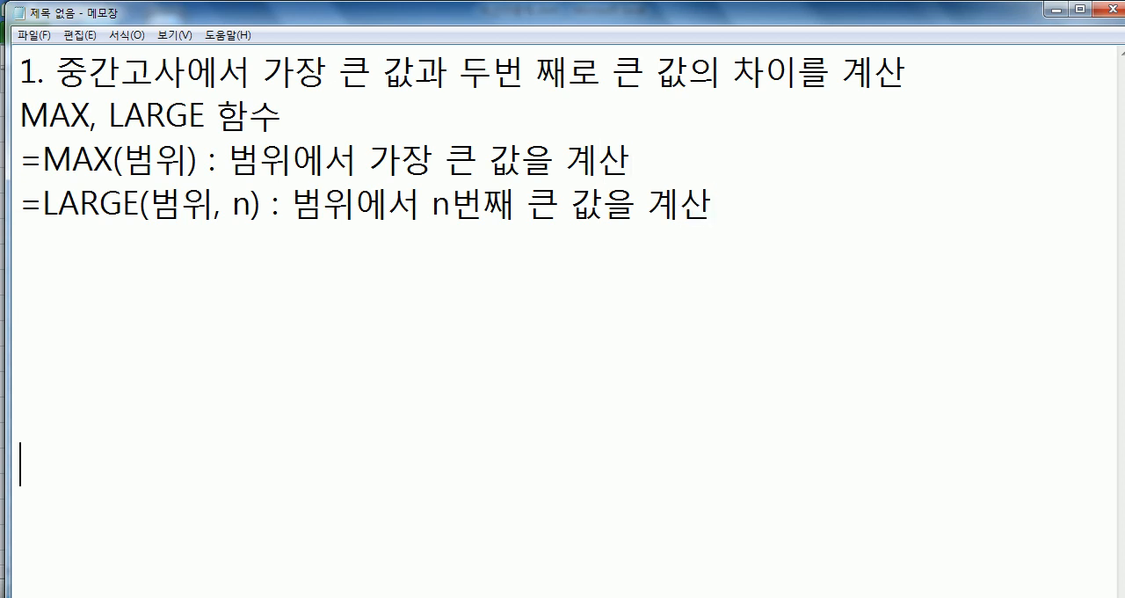
{"action": "left_click", "coordinate": [44, 246]}
{"action": "double_click", "coordinate": [238, 209]}
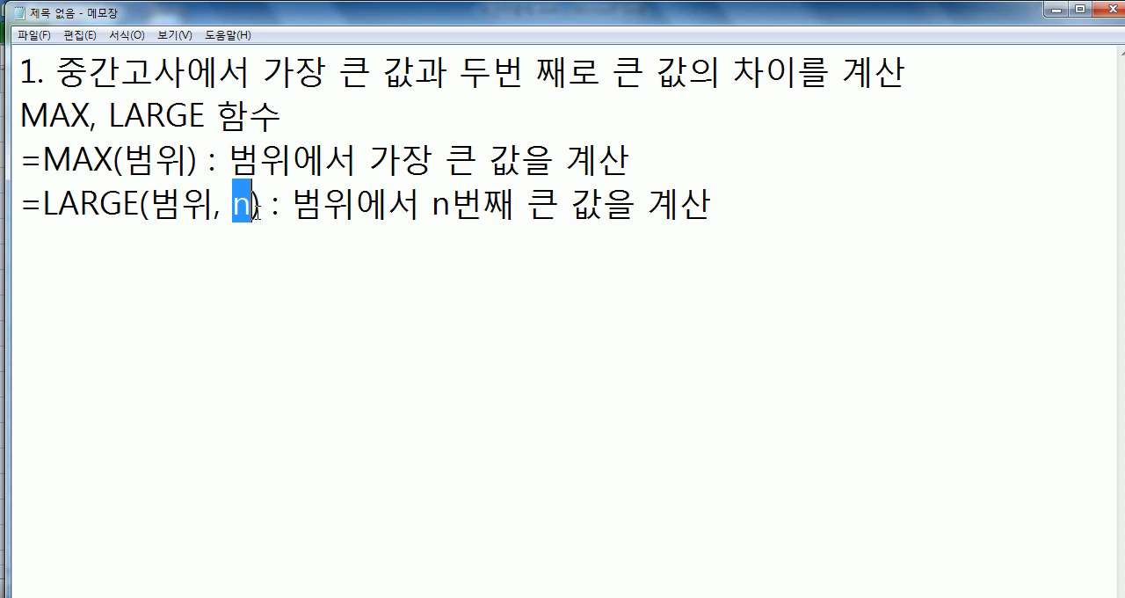
{"action": "left_click", "coordinate": [113, 230]}
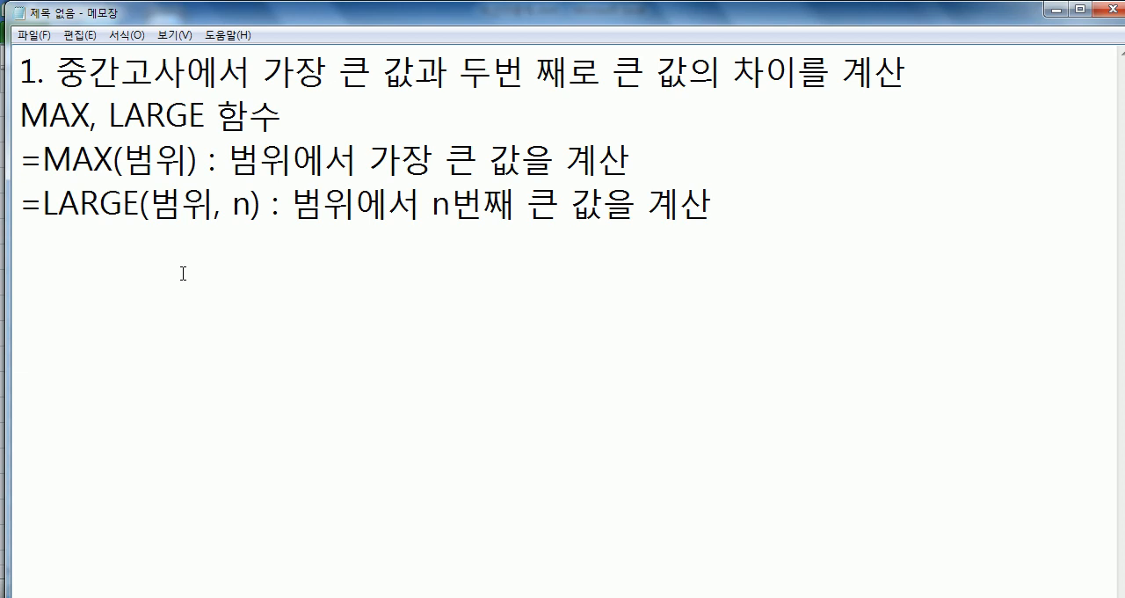
- Switch back to the spreadsheet and try inserting MAX over E3:E10 into E11 through the Insert Function wizard's statistical category
{"action": "left_click", "coordinate": [466, 597]}
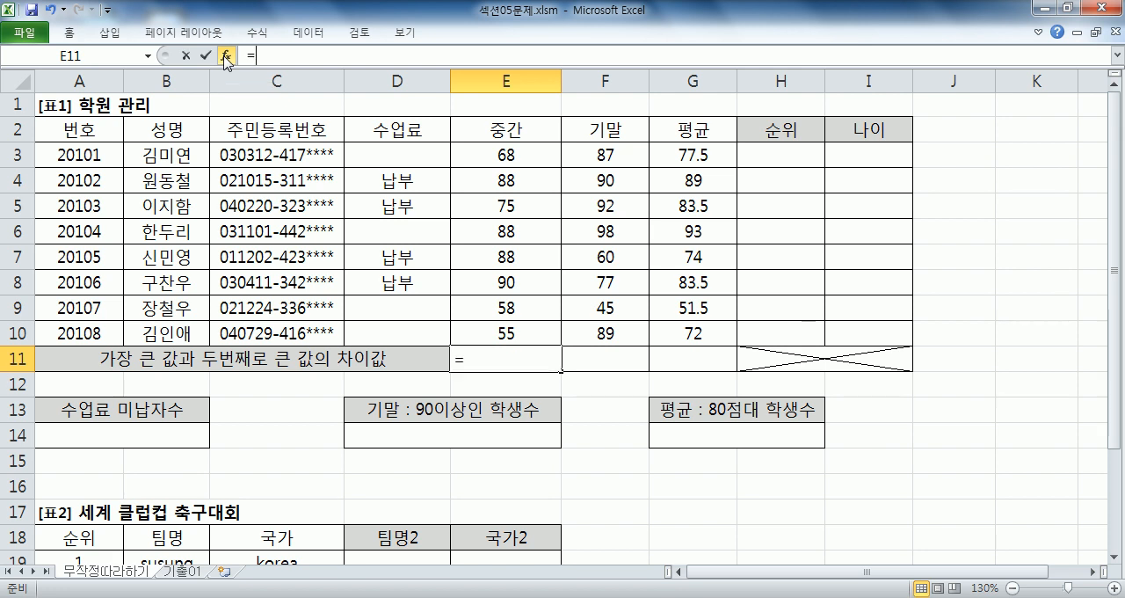
{"action": "left_click", "coordinate": [226, 58]}
{"action": "left_click_drag", "start_coordinate": [688, 282], "coordinate": [847, 27]}
{"action": "left_click", "coordinate": [934, 105]}
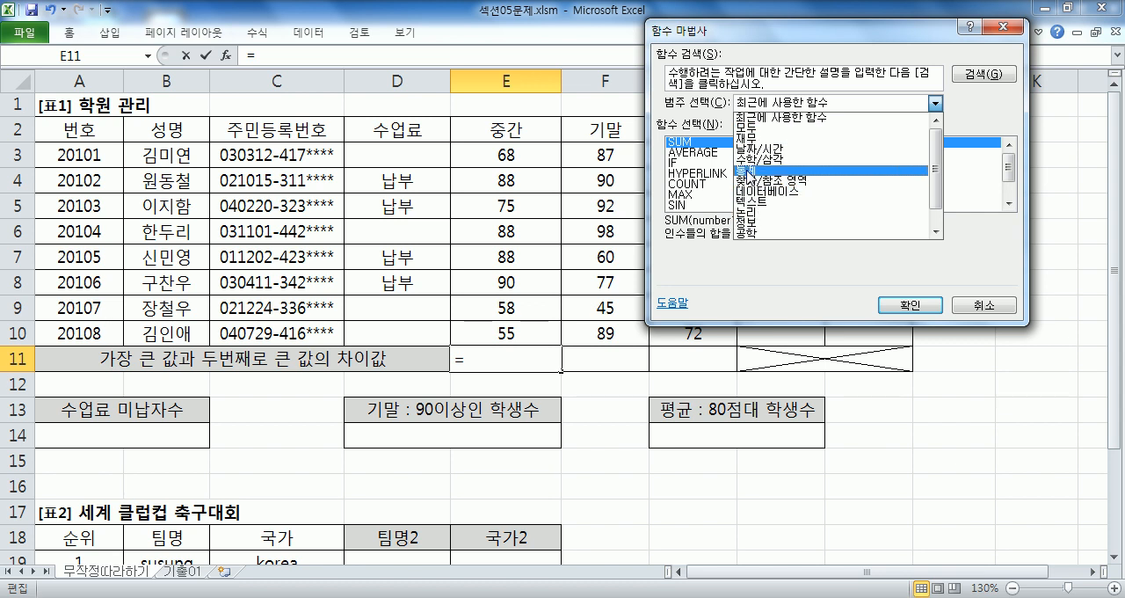
{"action": "left_click", "coordinate": [749, 173]}
{"action": "left_click_drag", "start_coordinate": [1009, 150], "coordinate": [1010, 184]}
{"action": "scroll", "coordinate": [1011, 179], "scroll_direction": "down", "scroll_amount": 3}
{"action": "left_click", "coordinate": [693, 153]}
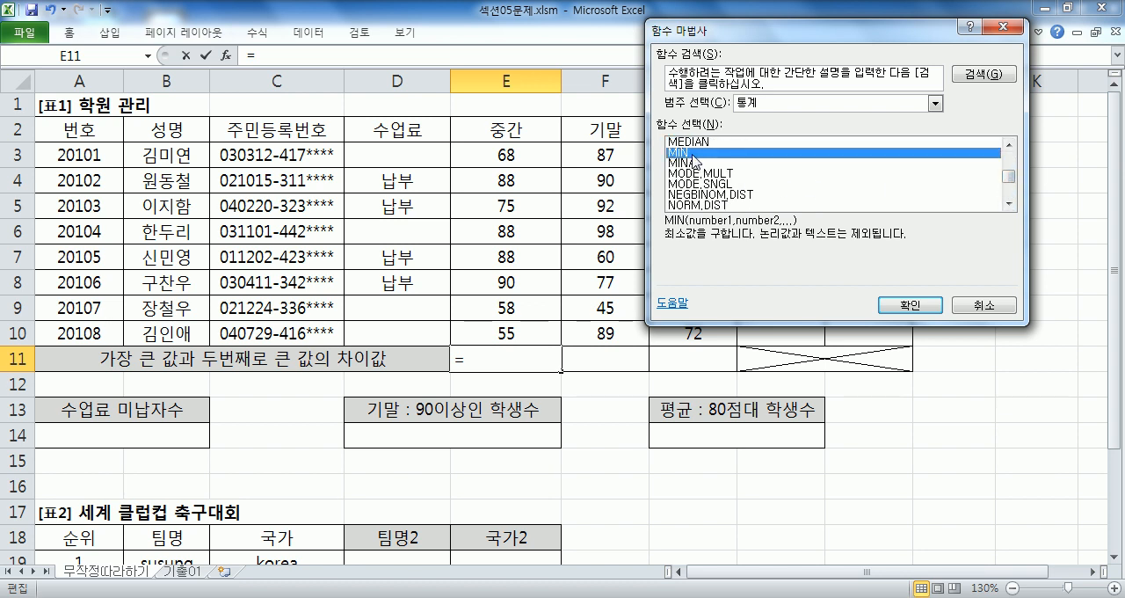
{"action": "left_click", "coordinate": [1009, 146]}
{"action": "left_click", "coordinate": [1009, 146]}
{"action": "left_click", "coordinate": [1009, 146]}
{"action": "left_click", "coordinate": [1009, 146]}
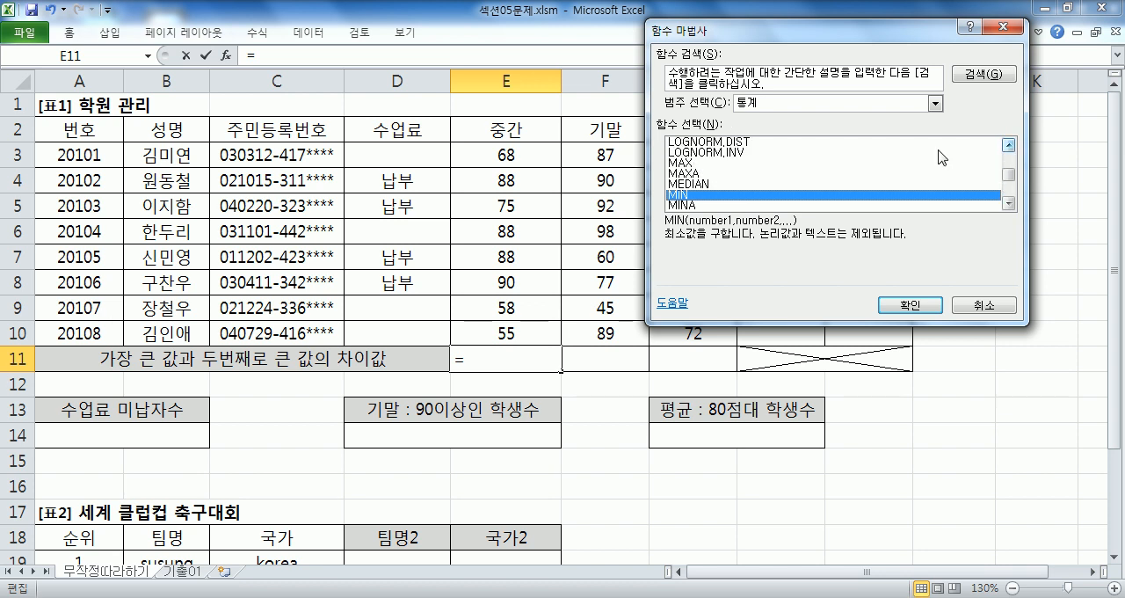
{"action": "left_click", "coordinate": [681, 163]}
{"action": "left_click", "coordinate": [910, 305]}
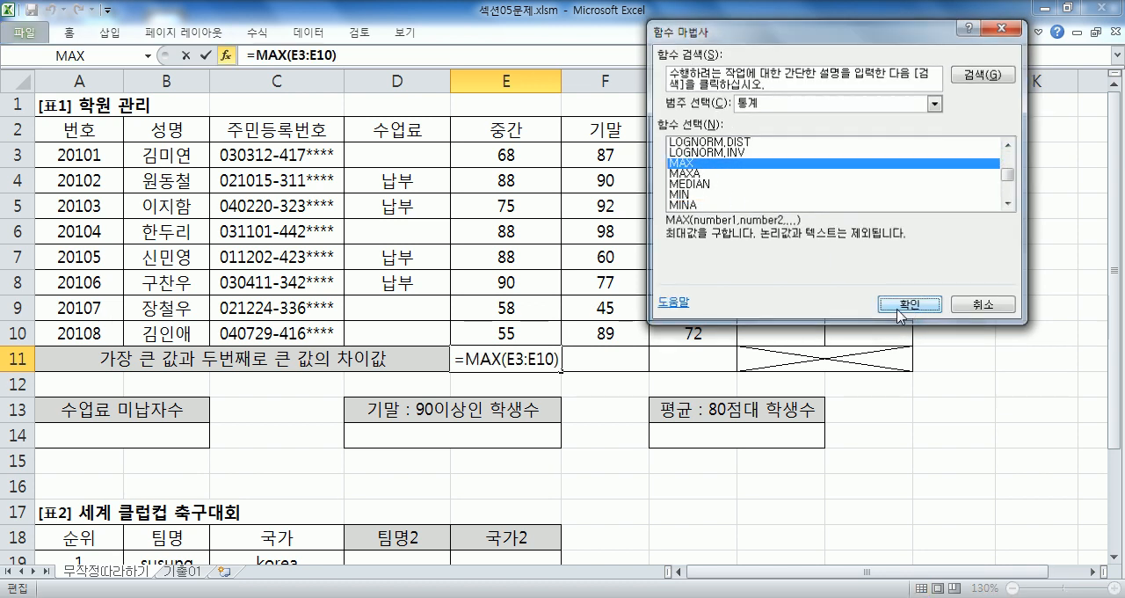
{"action": "left_click_drag", "start_coordinate": [514, 156], "coordinate": [514, 334]}
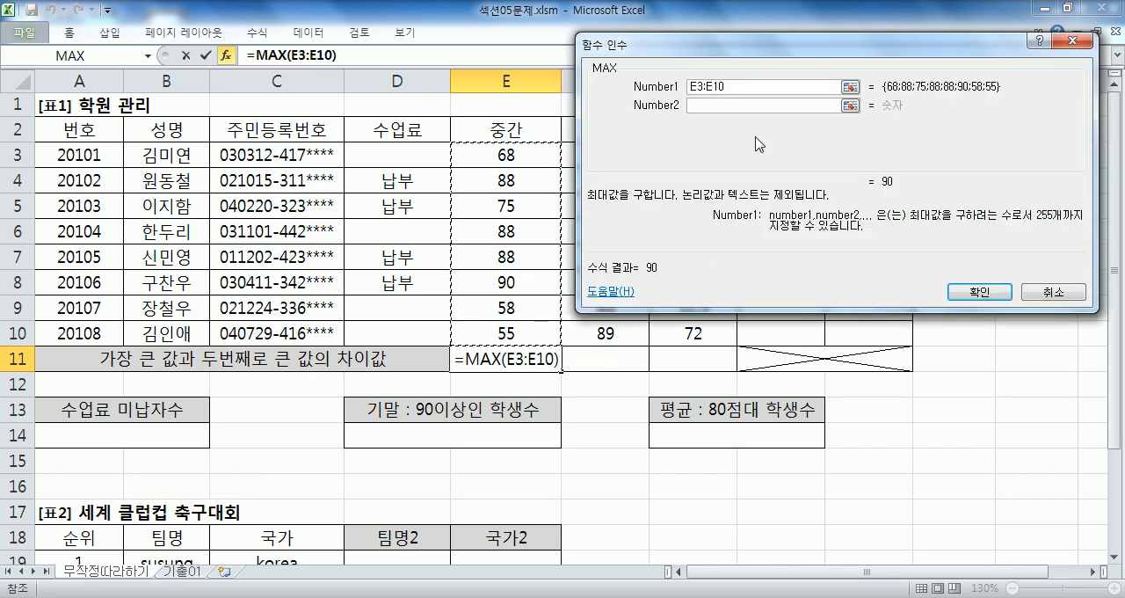
{"action": "key", "text": "Escape"}
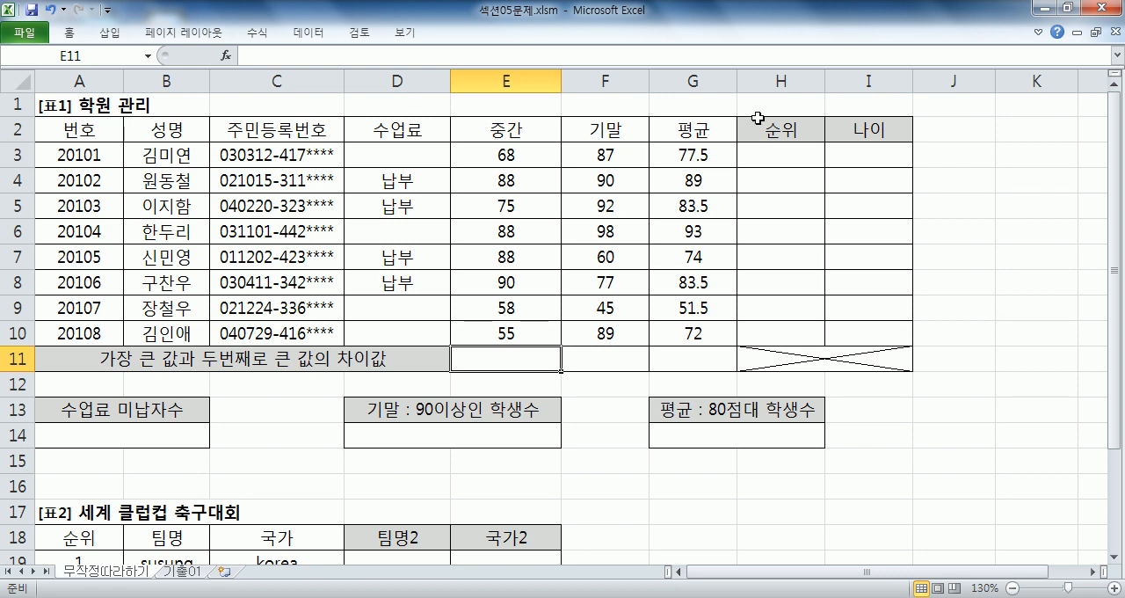
- Try entering =MAX in cell E11 without any arguments
{"action": "type", "text": "="}
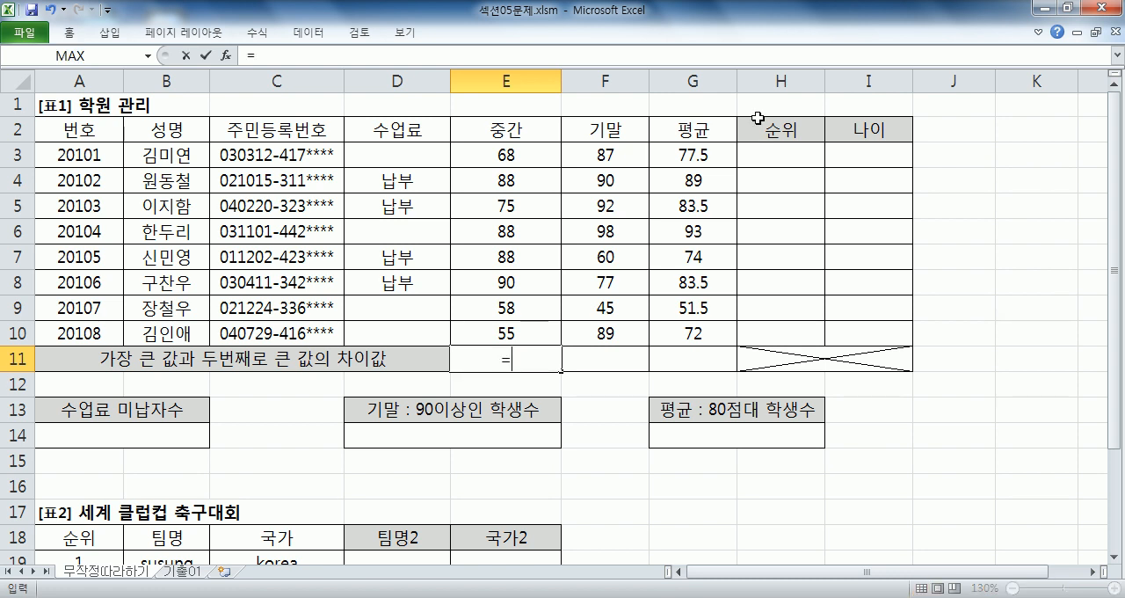
{"action": "type", "text": "MAX"}
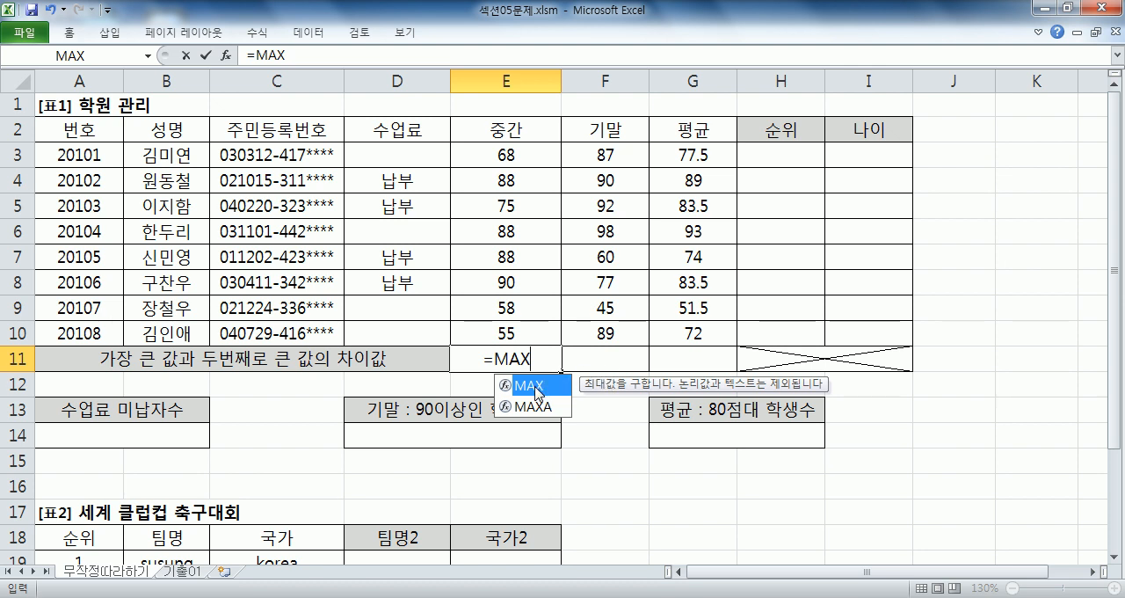
{"action": "key", "text": "Return"}
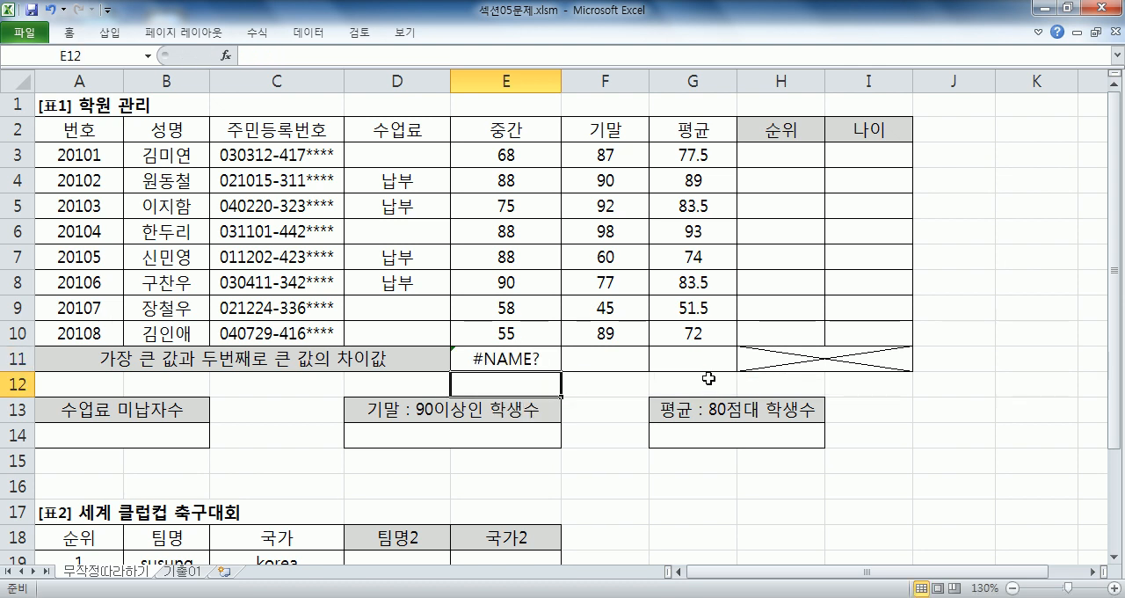
- Enter the formula =MAX(E3:E10) in cell E11, choosing MAX from the autocomplete list and selecting the midterm scores
{"action": "left_click", "coordinate": [552, 364]}
{"action": "type", "text": "=MAX("}
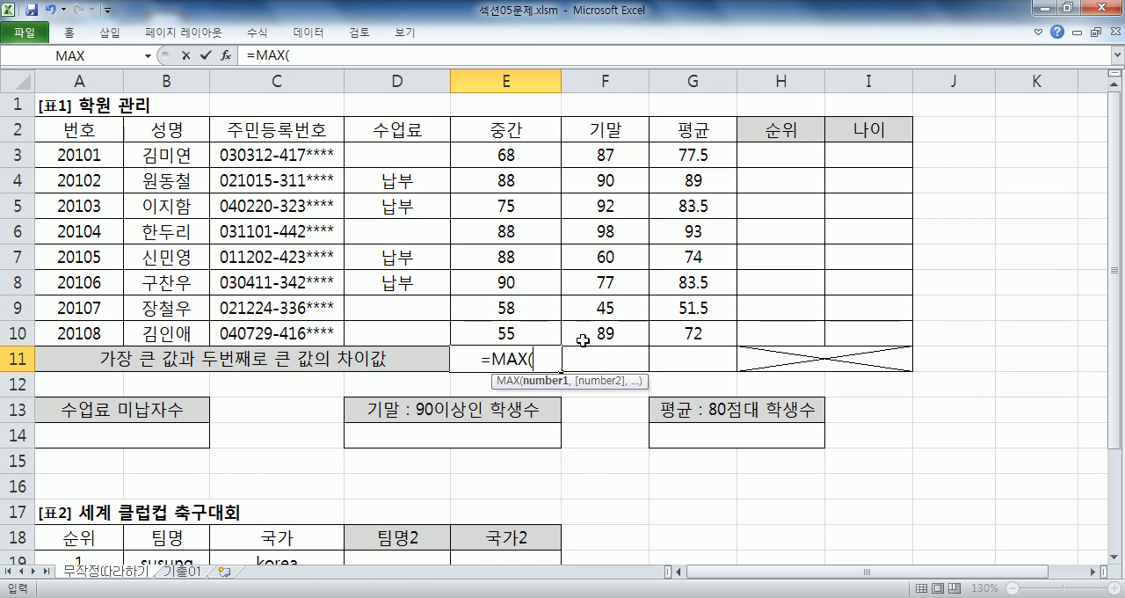
{"action": "key", "text": "BackSpace"}
{"action": "key", "text": "BackSpace"}
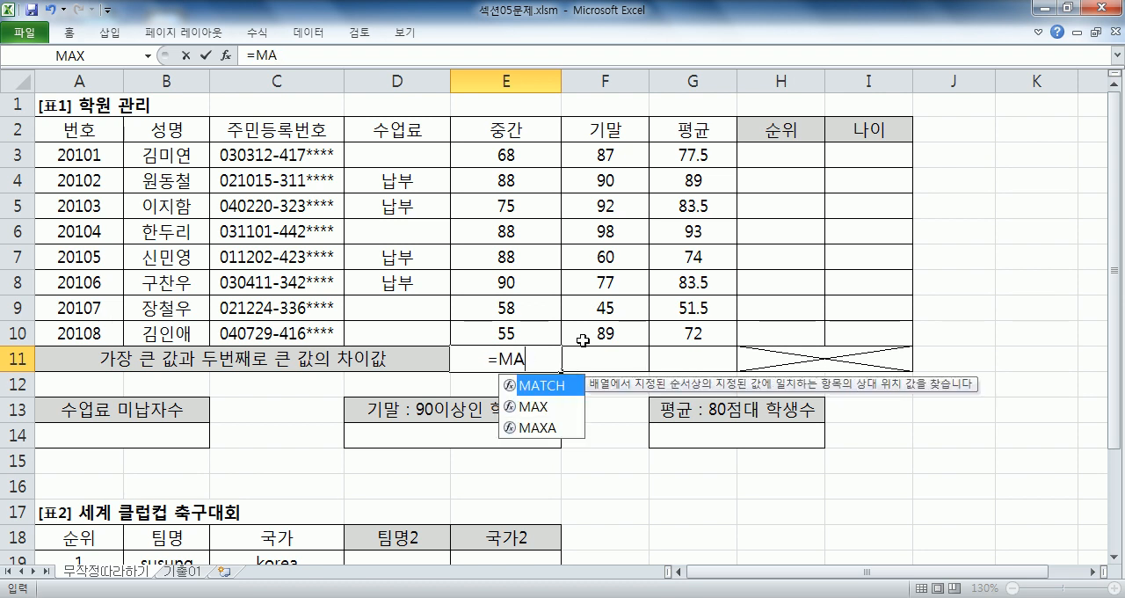
{"action": "left_click", "coordinate": [546, 409]}
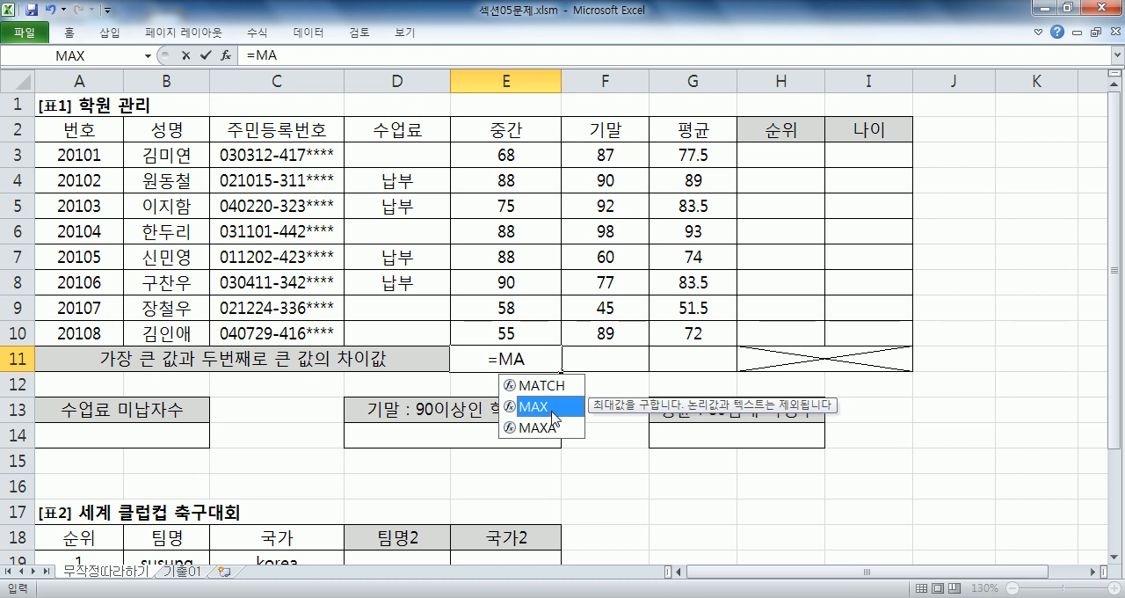
{"action": "double_click", "coordinate": [552, 407]}
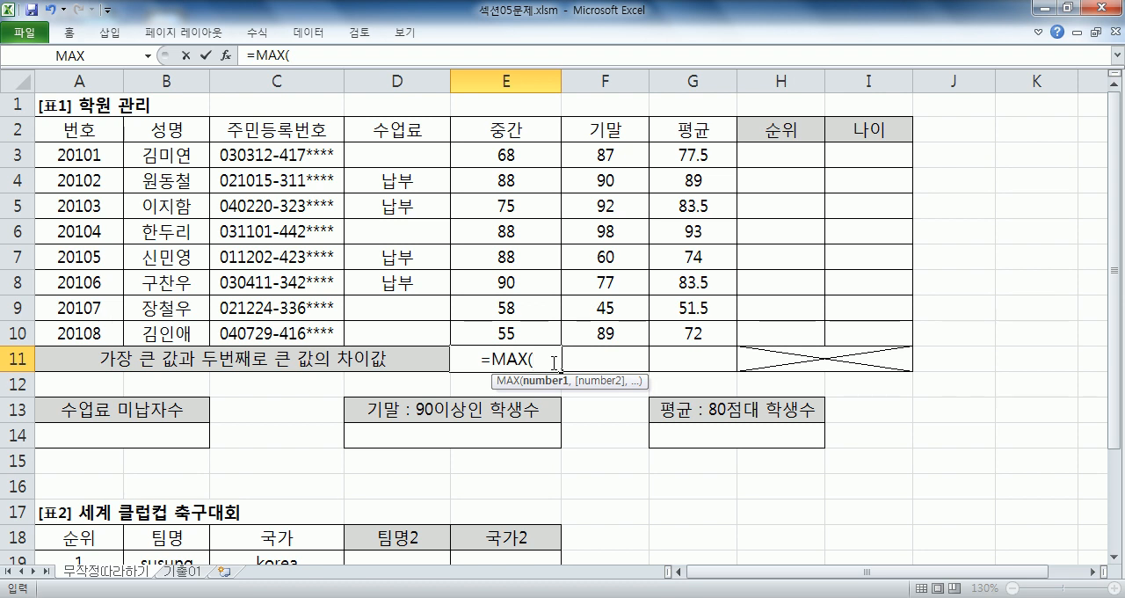
{"action": "left_click", "coordinate": [522, 154]}
{"action": "left_click_drag", "start_coordinate": [522, 154], "coordinate": [514, 334]}
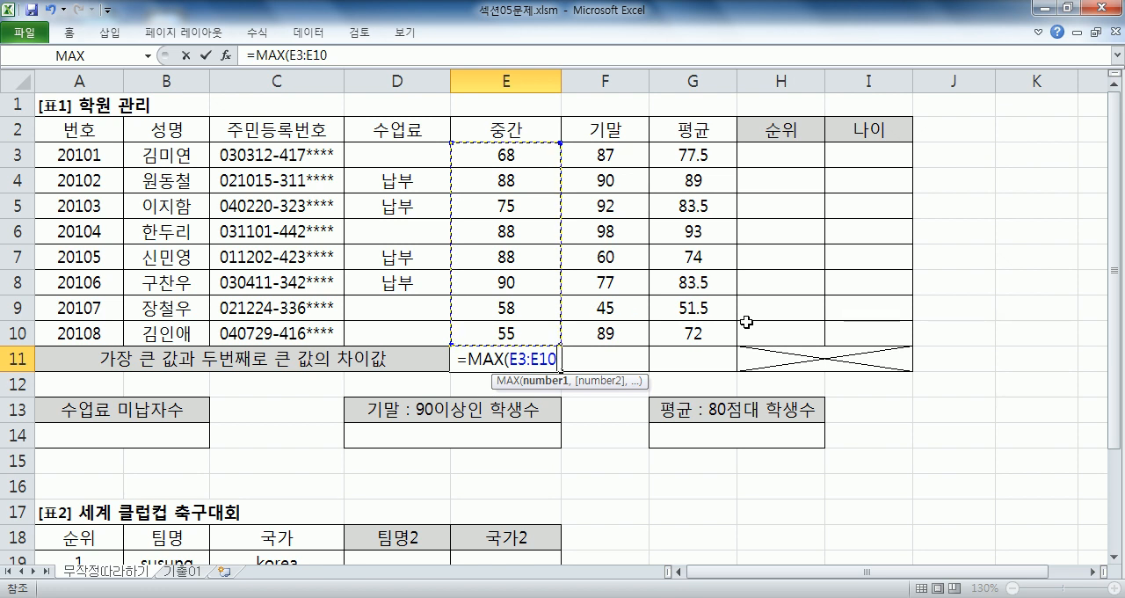
{"action": "type", "text": ")"}
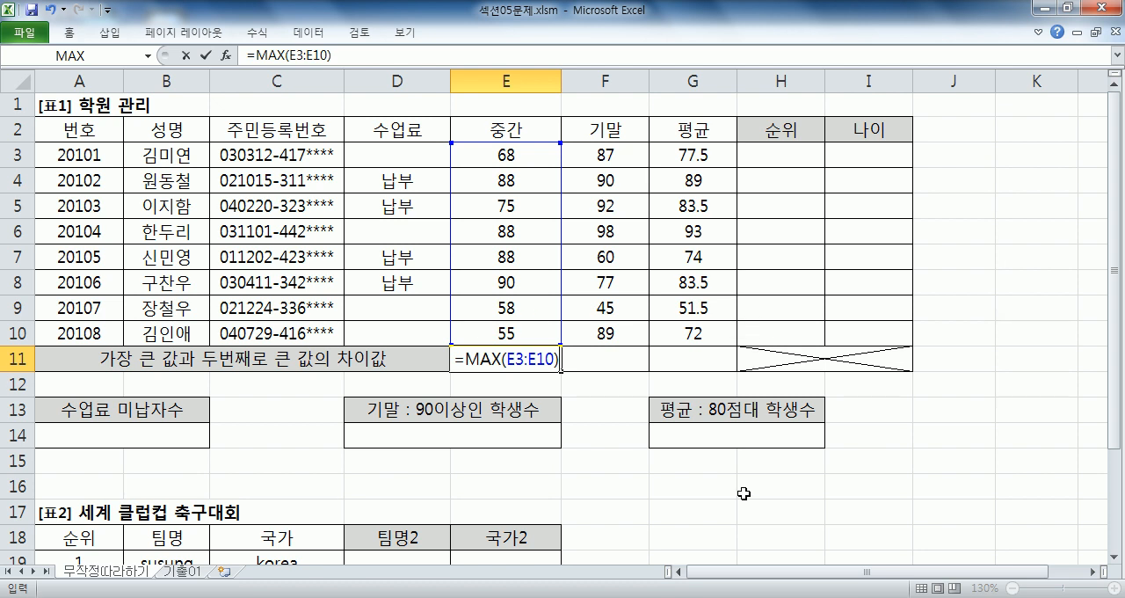
- Switch to Notepad and add the note '함수 = 기능' after a blank line
{"action": "key", "text": "alt+Tab"}
{"action": "key", "text": "Return"}
{"action": "key", "text": "Return"}
{"action": "type", "text": "함수 = 기능"}
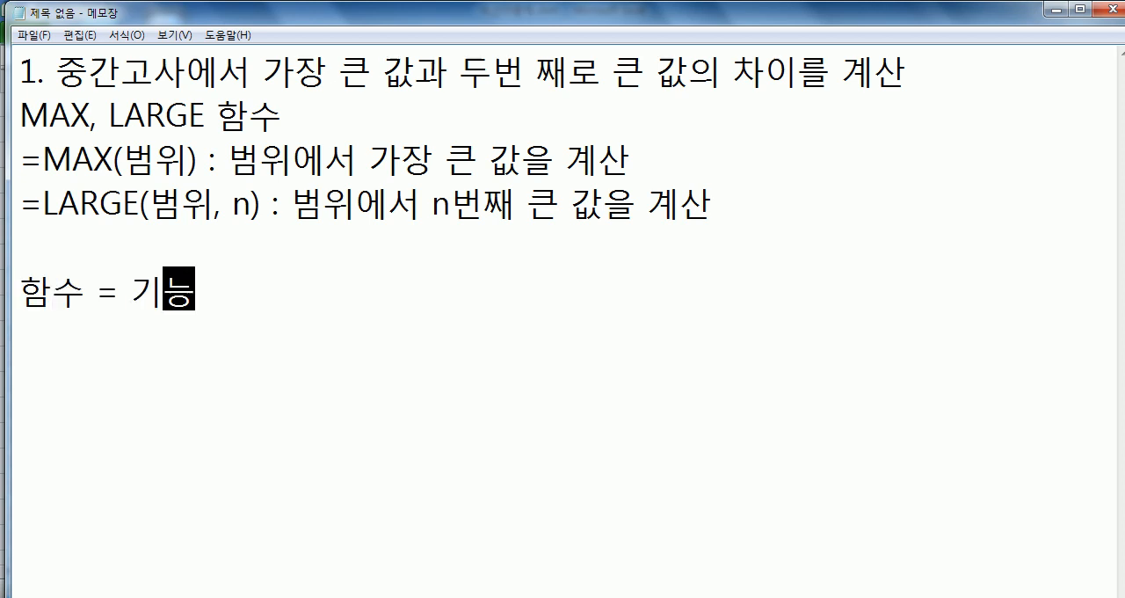
{"action": "key", "text": "Return"}
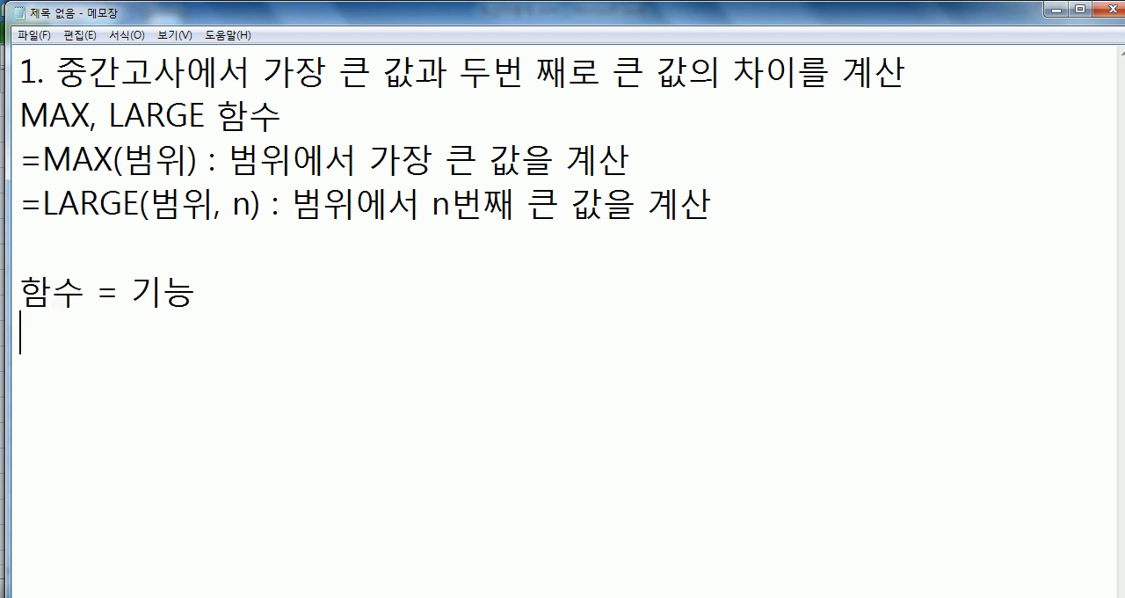
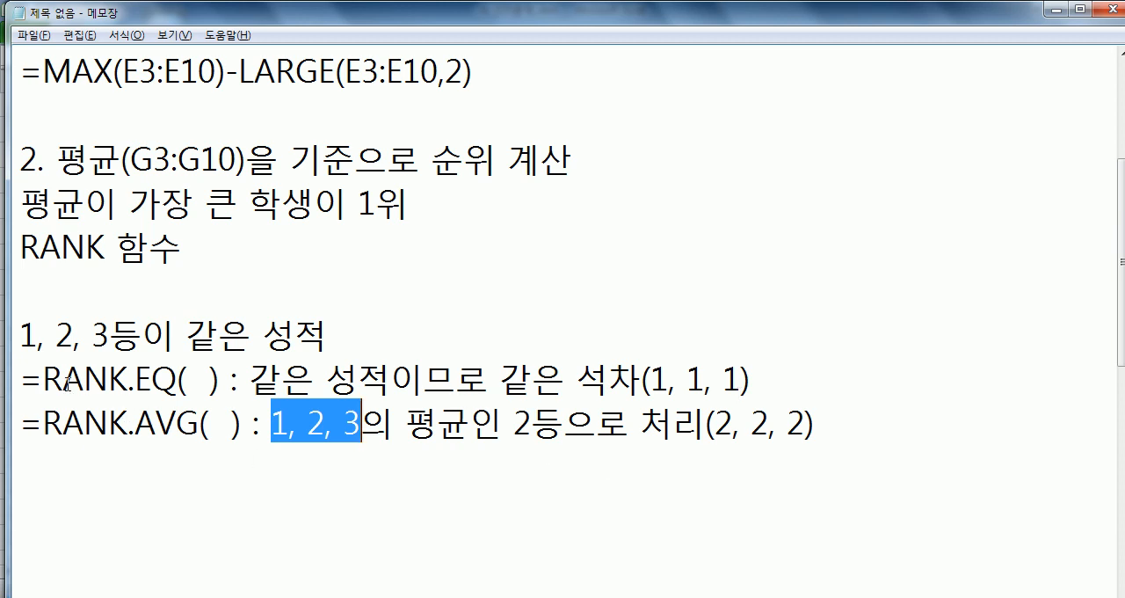
- Add the note '=RANK( )' right after '=RANK.EQ( )' on the same-score line in Notepad
{"action": "left_click", "coordinate": [231, 381]}
{"action": "type", "text": "="}
{"action": "key", "text": "BackSpace"}
{"action": "type", "text": "RANK(   )"}
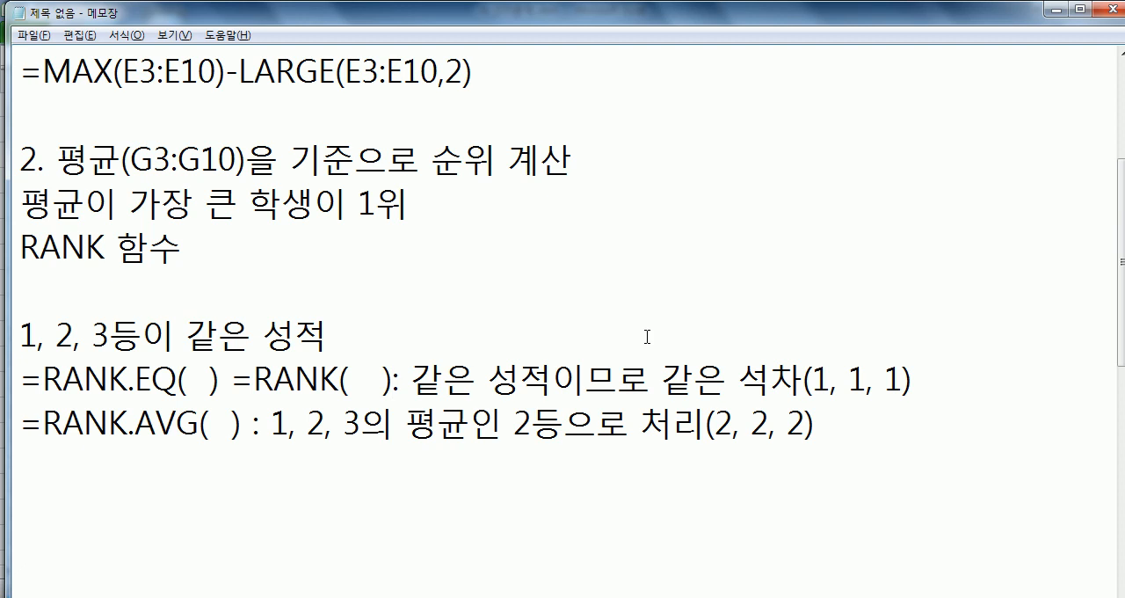
{"action": "key", "text": "Left"}
{"action": "key", "text": "Left"}
{"action": "key", "text": "BackSpace"}
{"action": "left_click", "coordinate": [386, 379]}
{"action": "left_click", "coordinate": [301, 274]}
- Switch to the spreadsheet and compare the RANK, RANK.EQ and RANK.AVG descriptions in H3's formula autocomplete, then cancel the entry
{"action": "key", "text": "alt+Tab"}
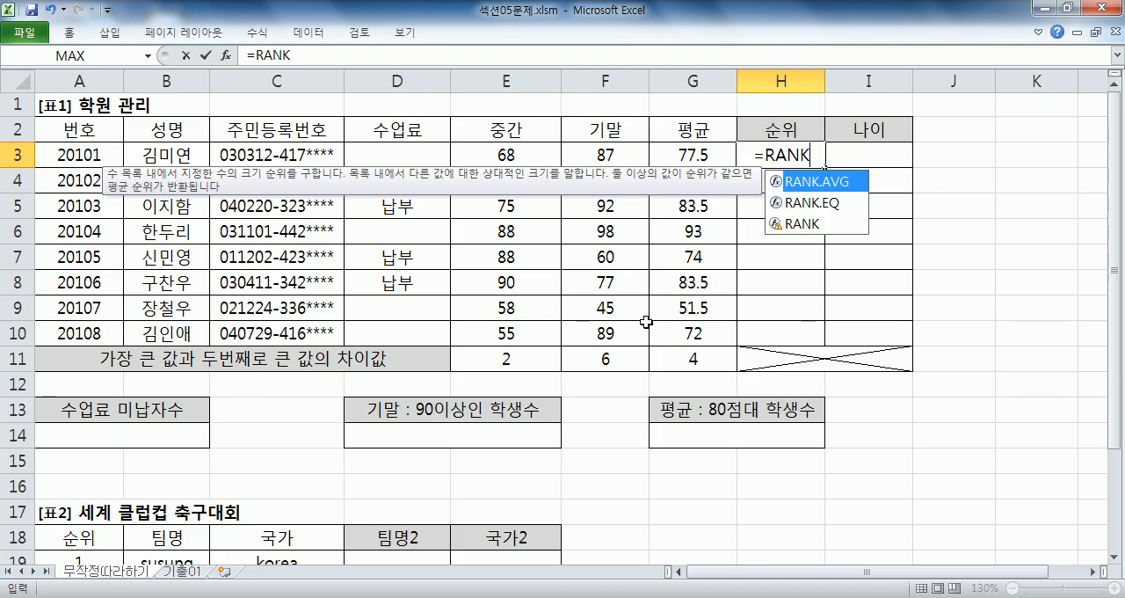
{"action": "left_click", "coordinate": [802, 229]}
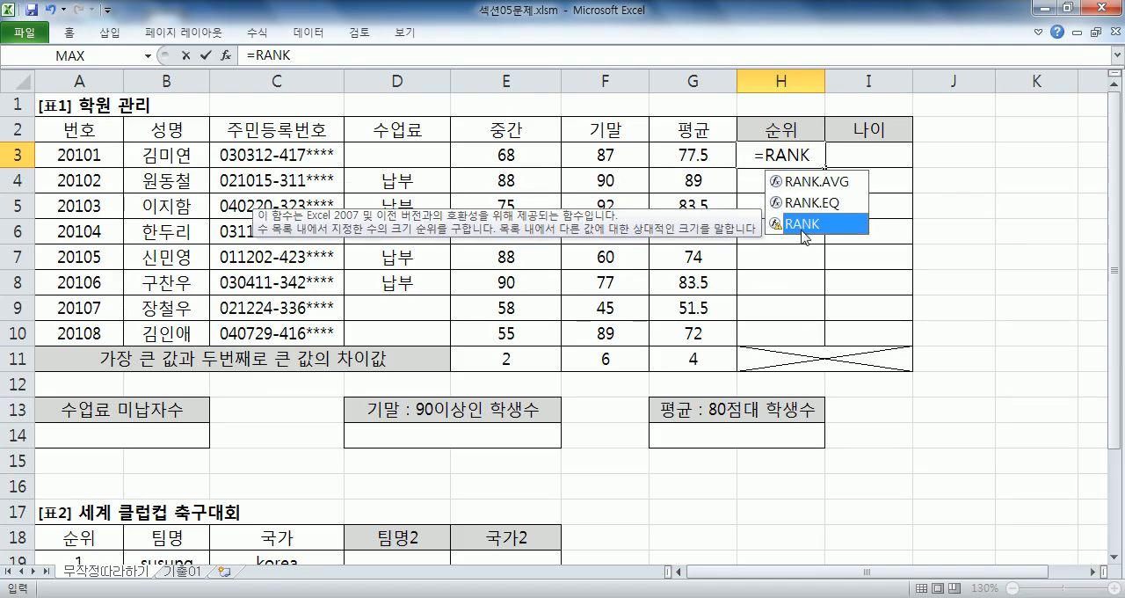
{"action": "double_click", "coordinate": [817, 202]}
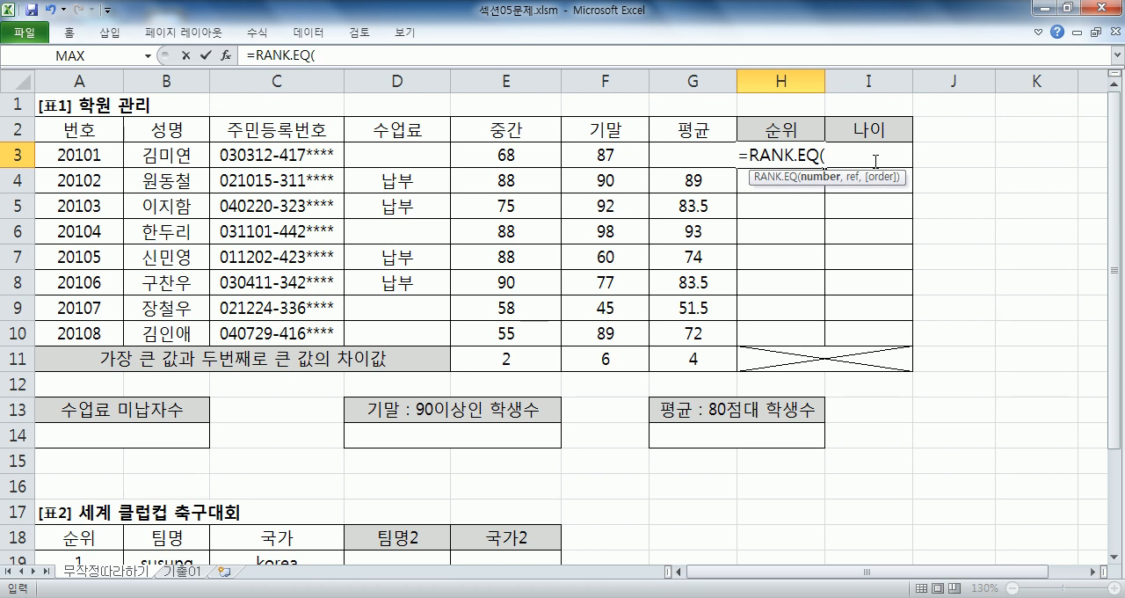
{"action": "key", "text": "BackSpace"}
{"action": "key", "text": "BackSpace"}
{"action": "key", "text": "BackSpace"}
{"action": "key", "text": "BackSpace"}
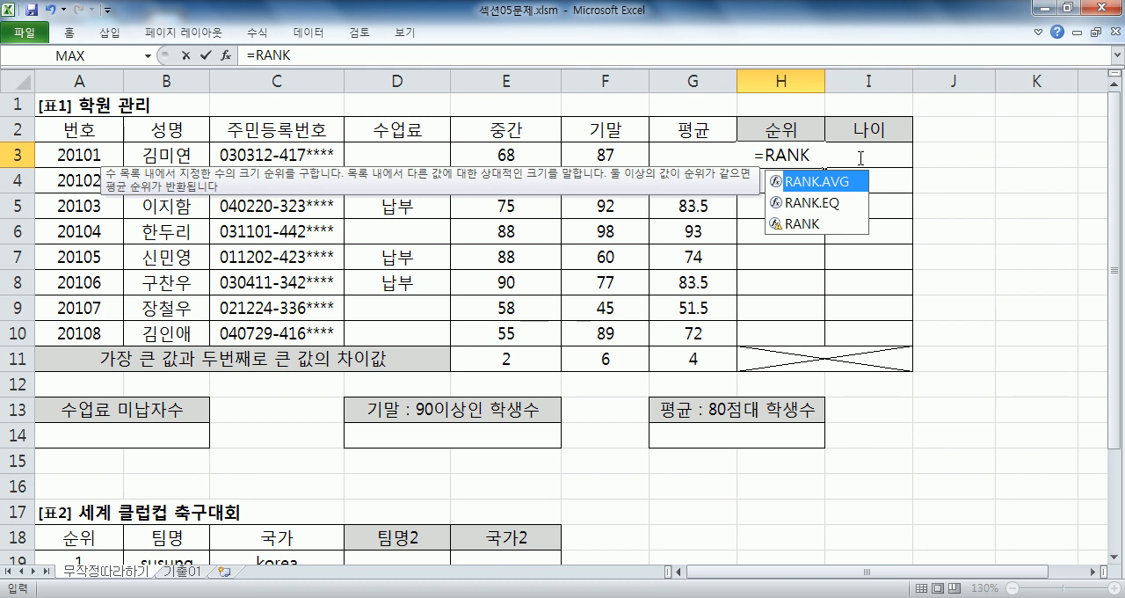
{"action": "left_click", "coordinate": [826, 211]}
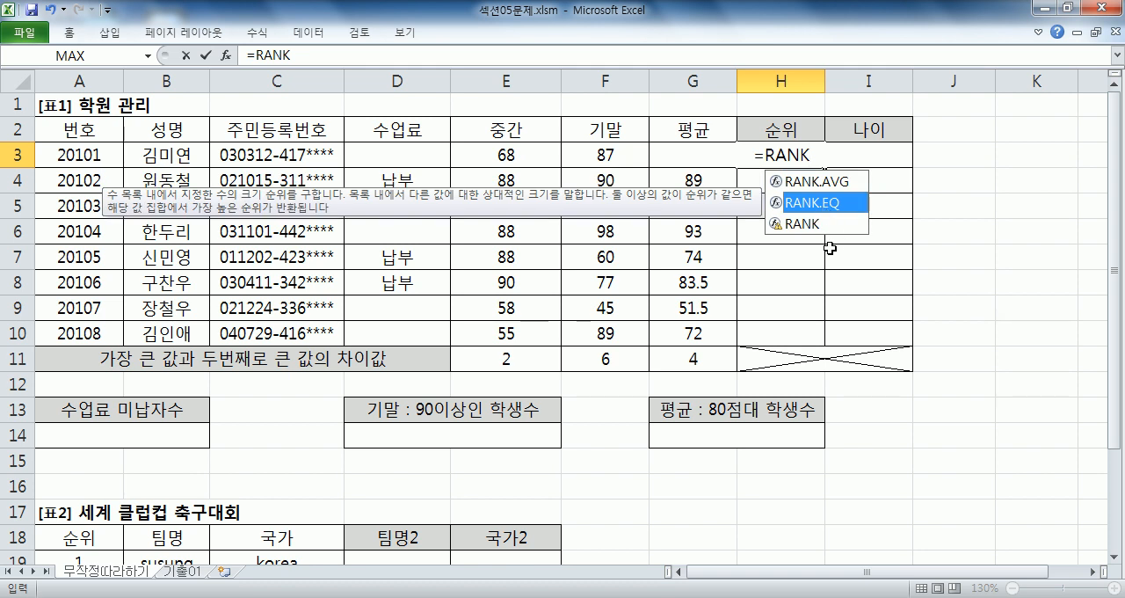
{"action": "left_click", "coordinate": [813, 225]}
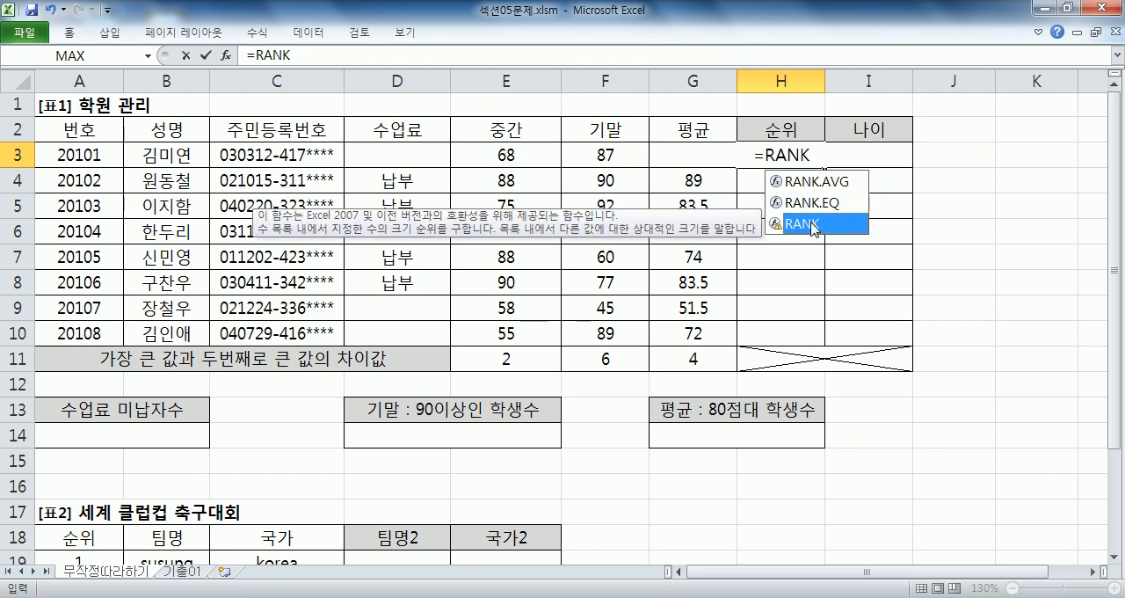
{"action": "double_click", "coordinate": [812, 225]}
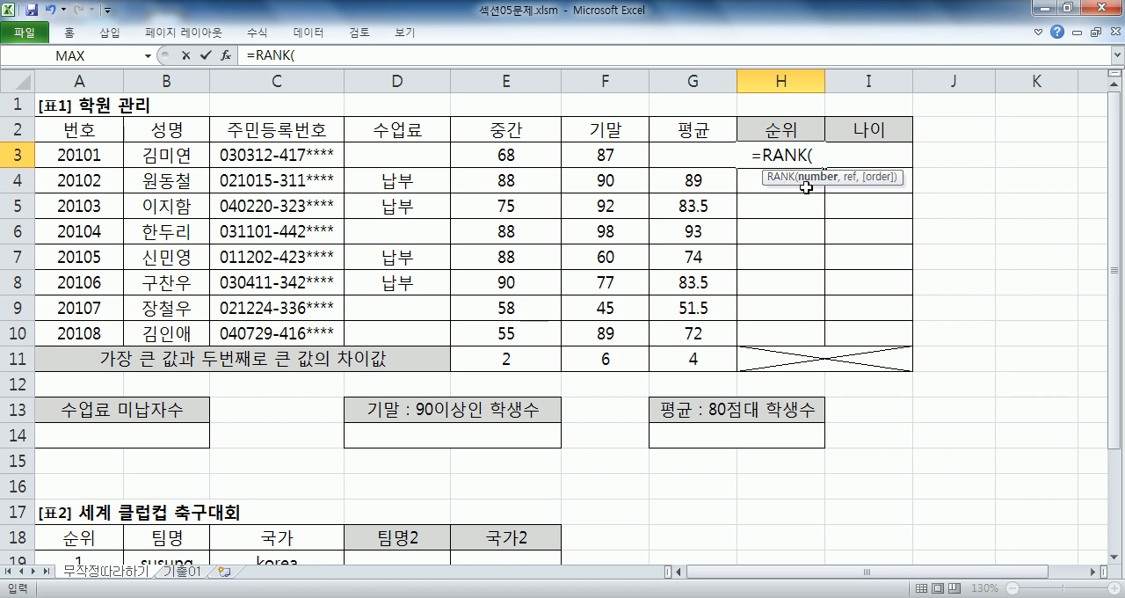
{"action": "key", "text": "Escape"}
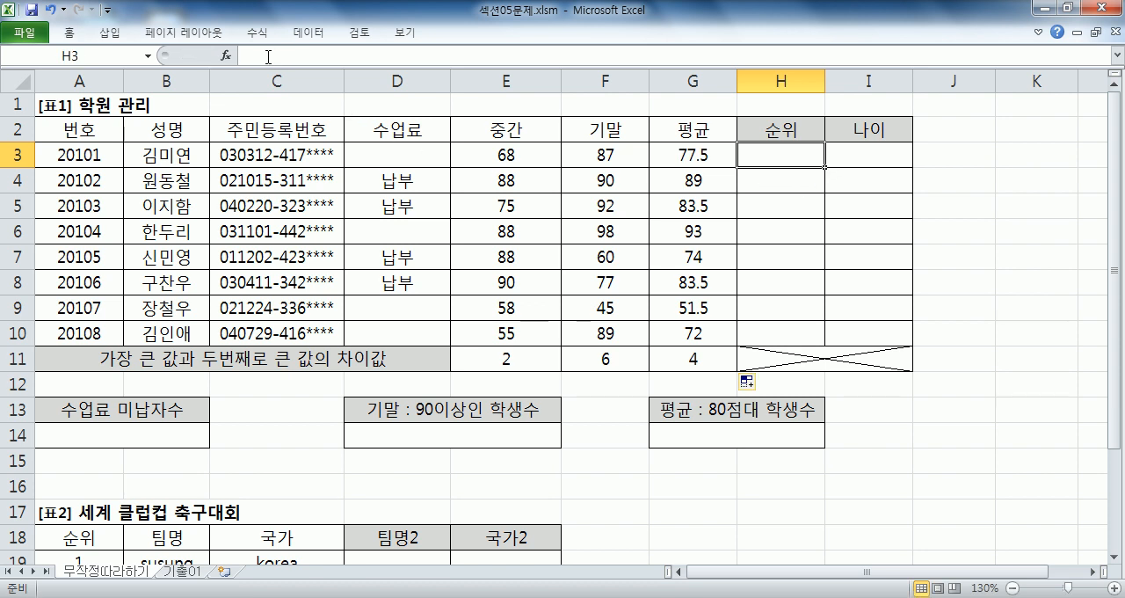
- Look up RANK.AVG and RANK.EQ in the Insert Function wizard's statistical category, then cancel
{"action": "left_click", "coordinate": [234, 57]}
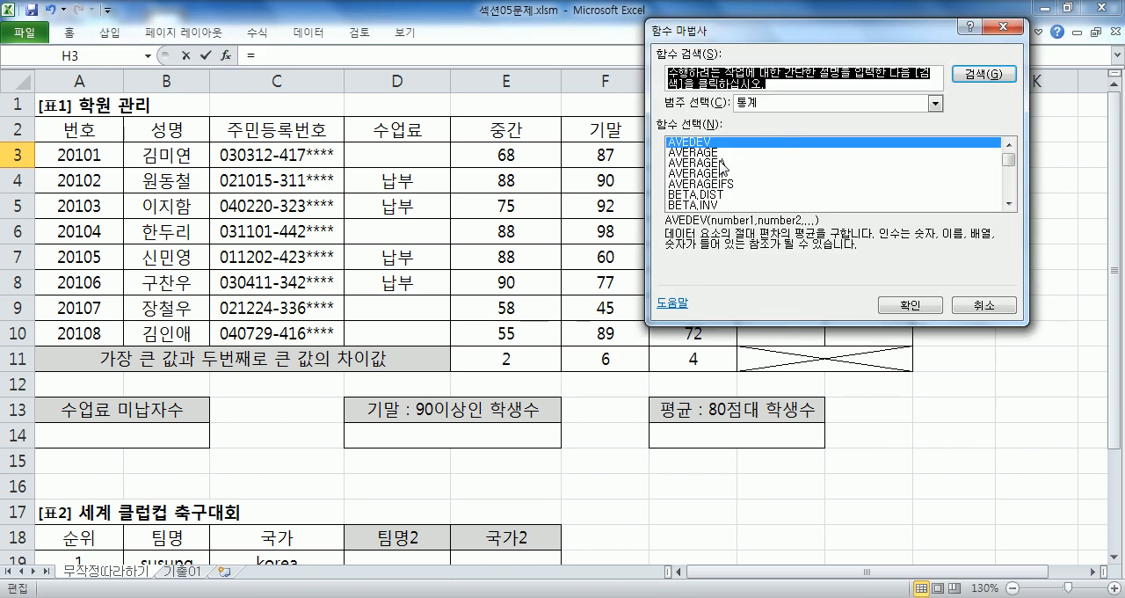
{"action": "left_click", "coordinate": [708, 197]}
{"action": "scroll", "coordinate": [712, 204], "scroll_direction": "down", "scroll_amount": 4}
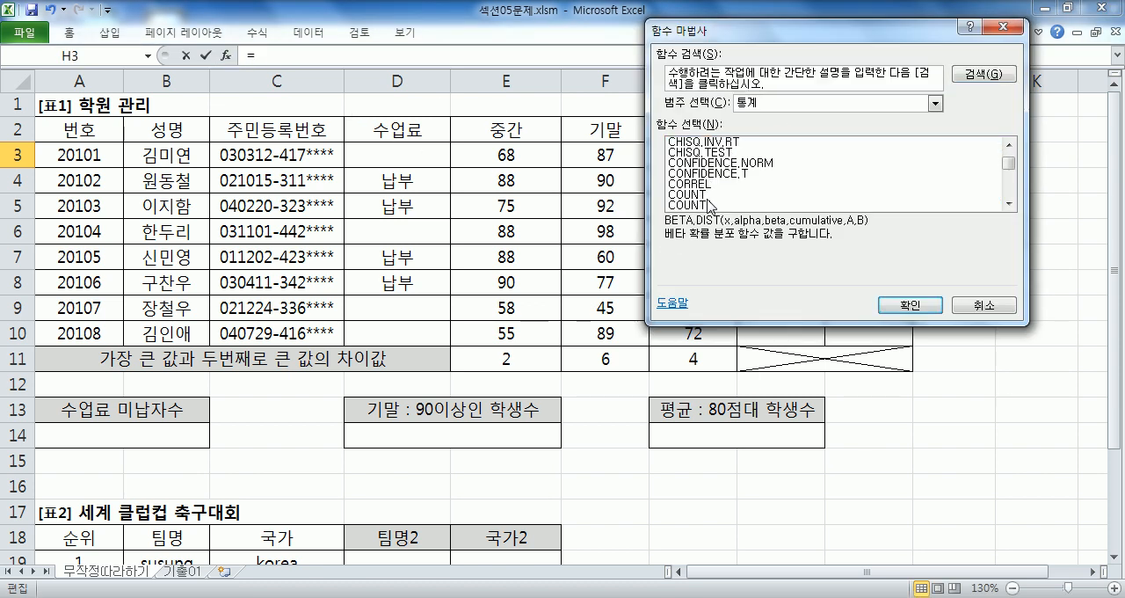
{"action": "key", "text": "r"}
{"action": "scroll", "coordinate": [709, 201], "scroll_direction": "down", "scroll_amount": 1}
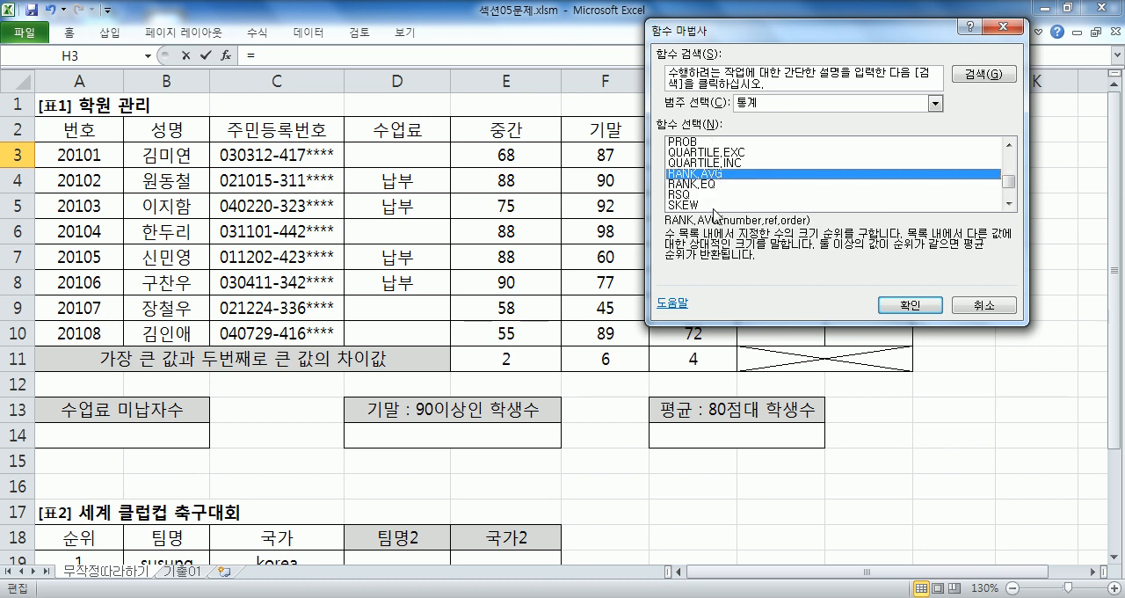
{"action": "left_click", "coordinate": [689, 185]}
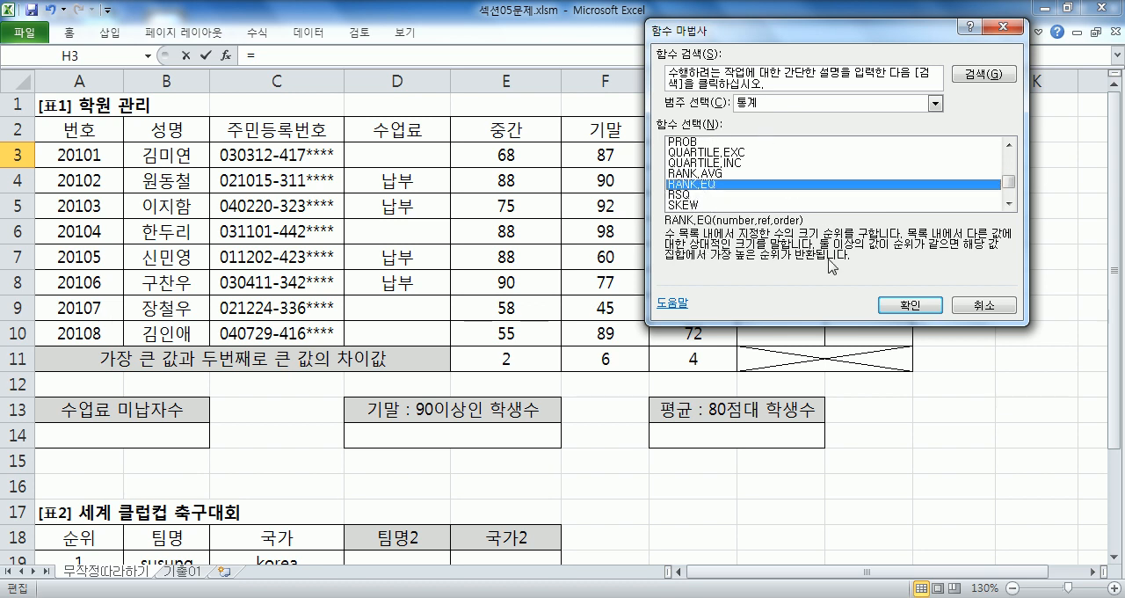
{"action": "left_click", "coordinate": [909, 305]}
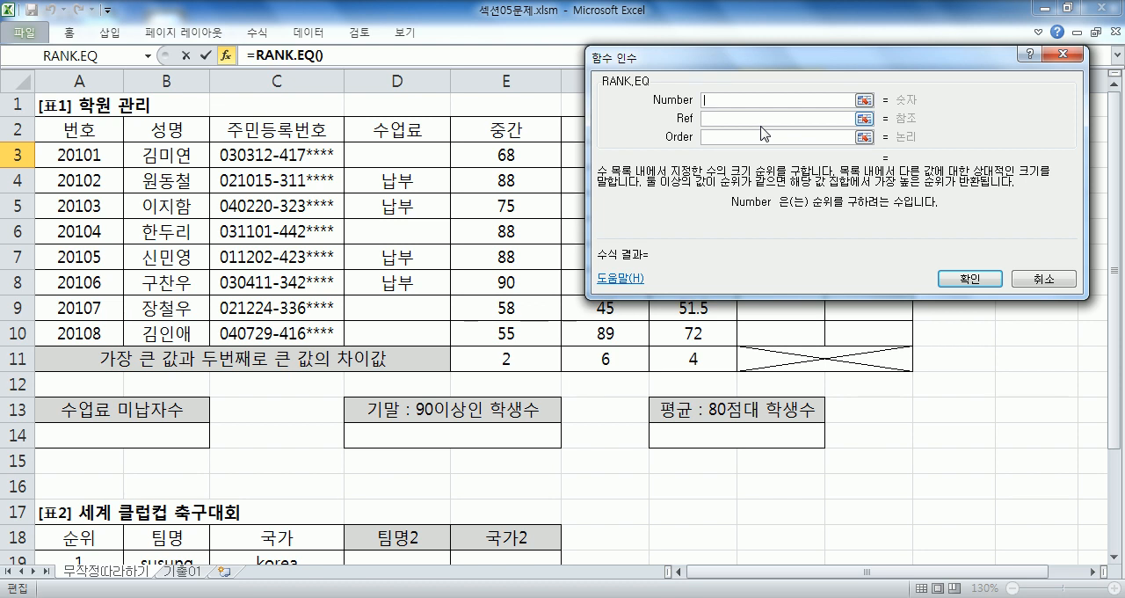
{"action": "key", "text": "Escape"}
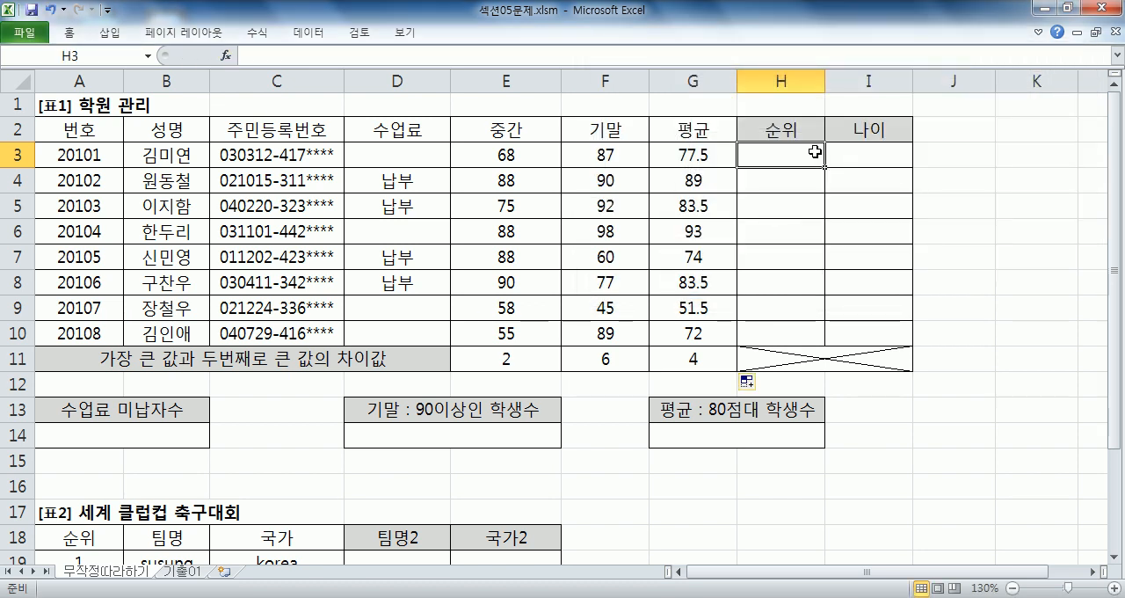
{"action": "type", "text": "=RANK("}
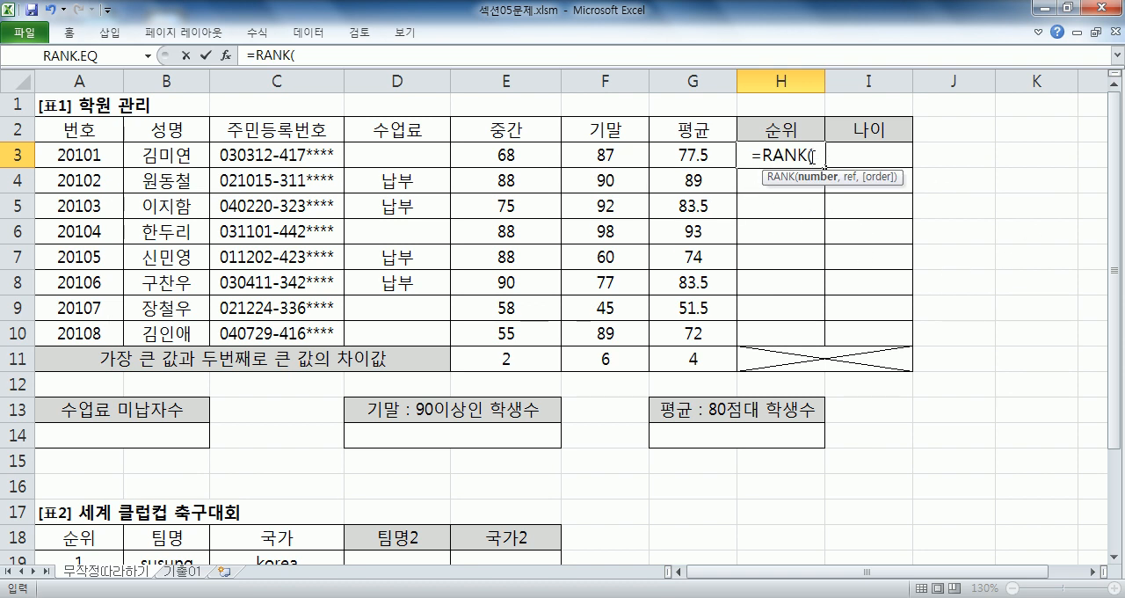
{"action": "left_click", "coordinate": [226, 55]}
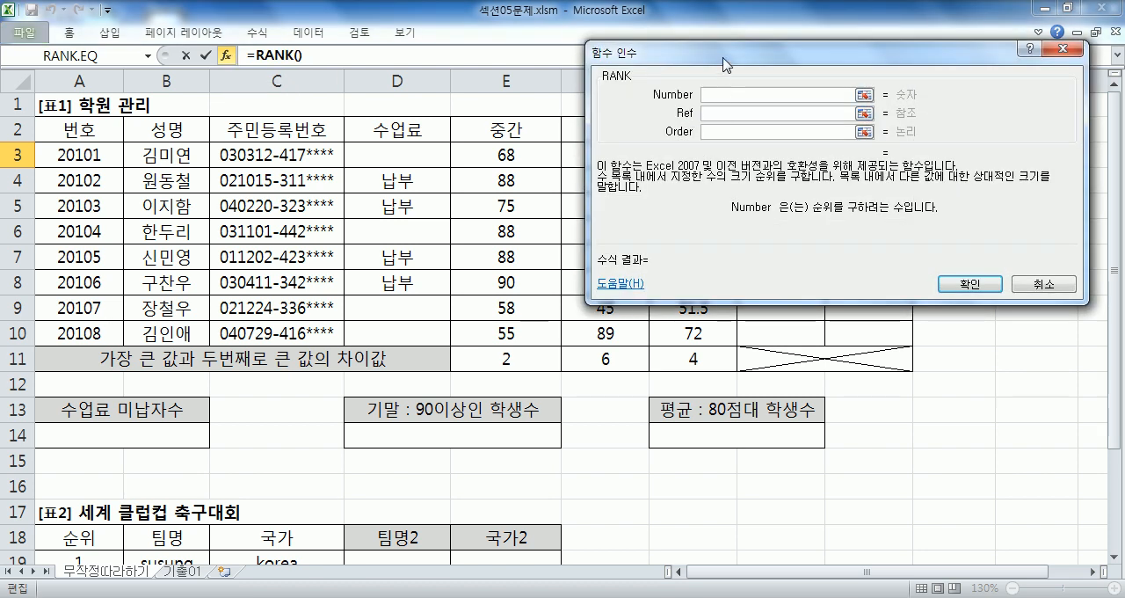
{"action": "left_click_drag", "start_coordinate": [722, 54], "coordinate": [726, 249]}
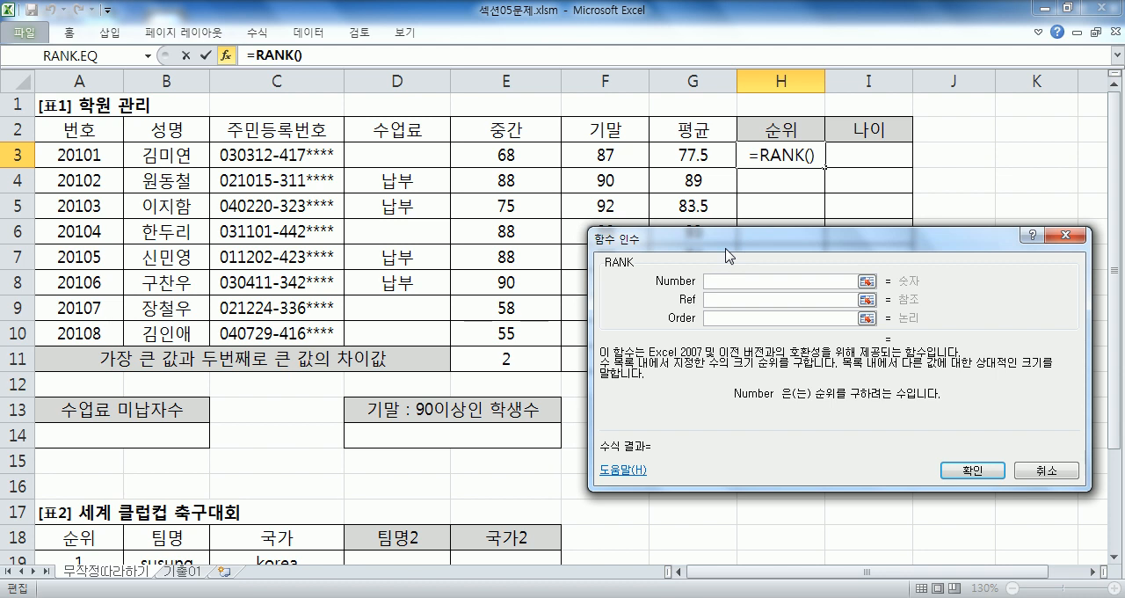
{"action": "key", "text": "Escape"}
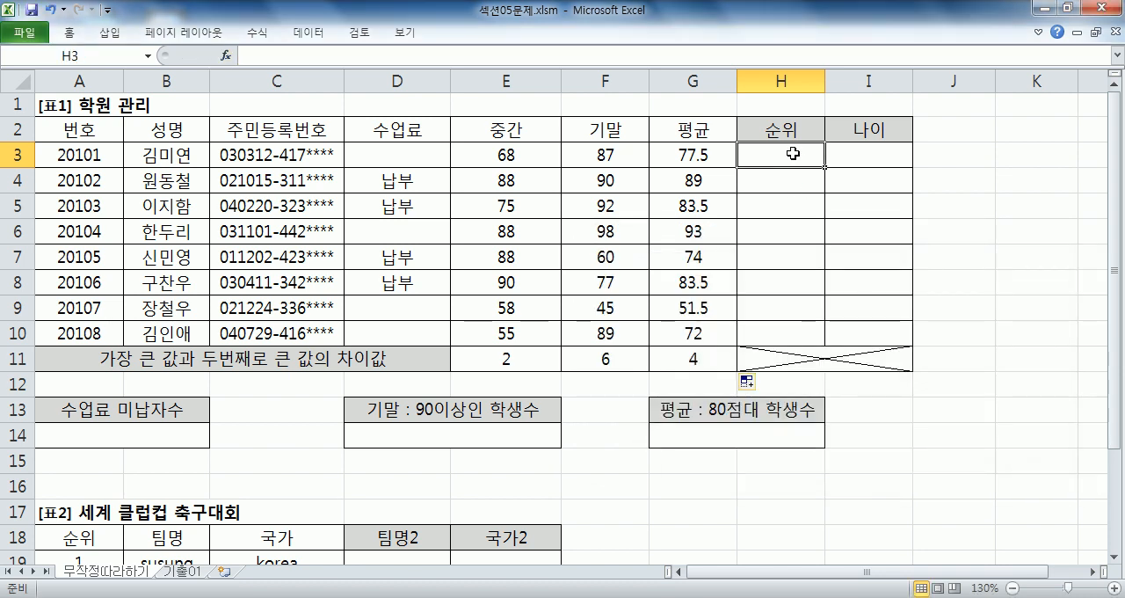
- Start =RANK in H3 and set its arguments Number to G3 and Ref to G3:G10 in the Function Arguments dialog
{"action": "type", "text": "=R"}
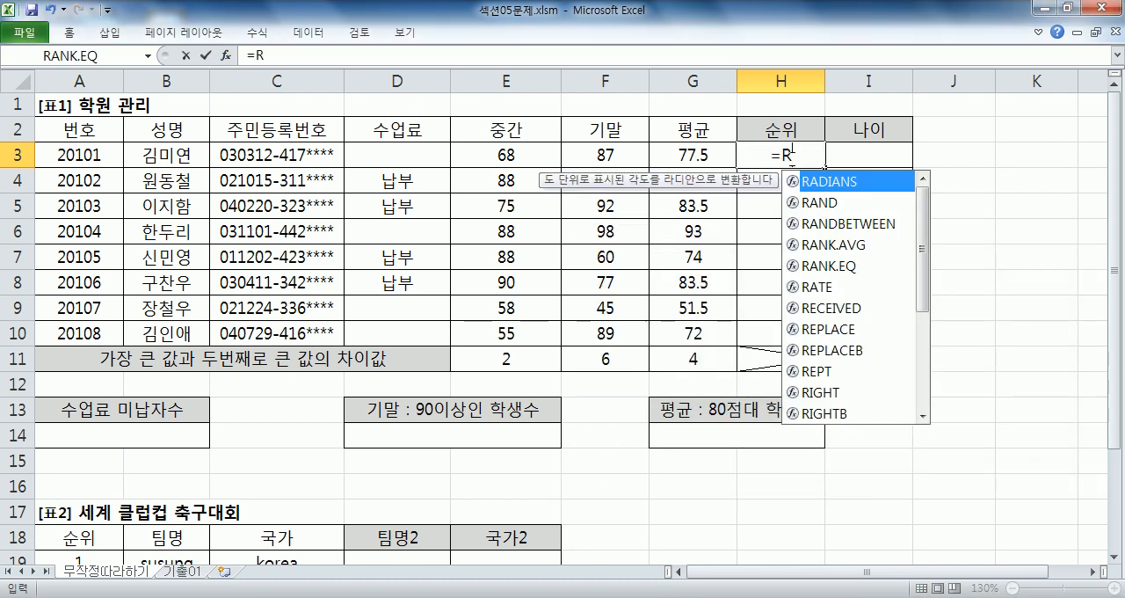
{"action": "type", "text": "ANK("}
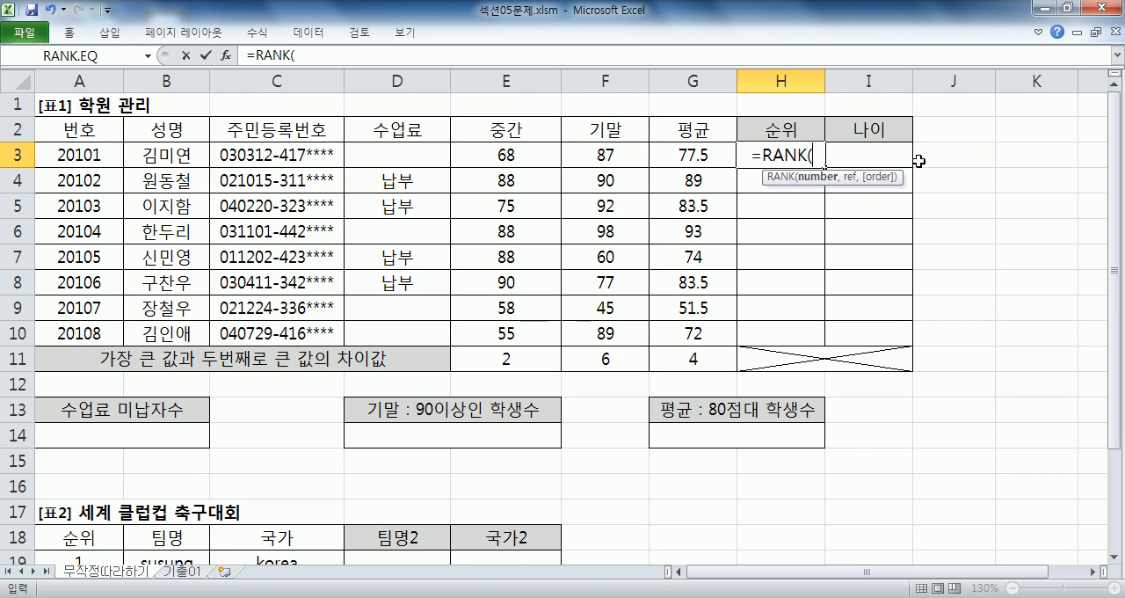
{"action": "left_click", "coordinate": [226, 54]}
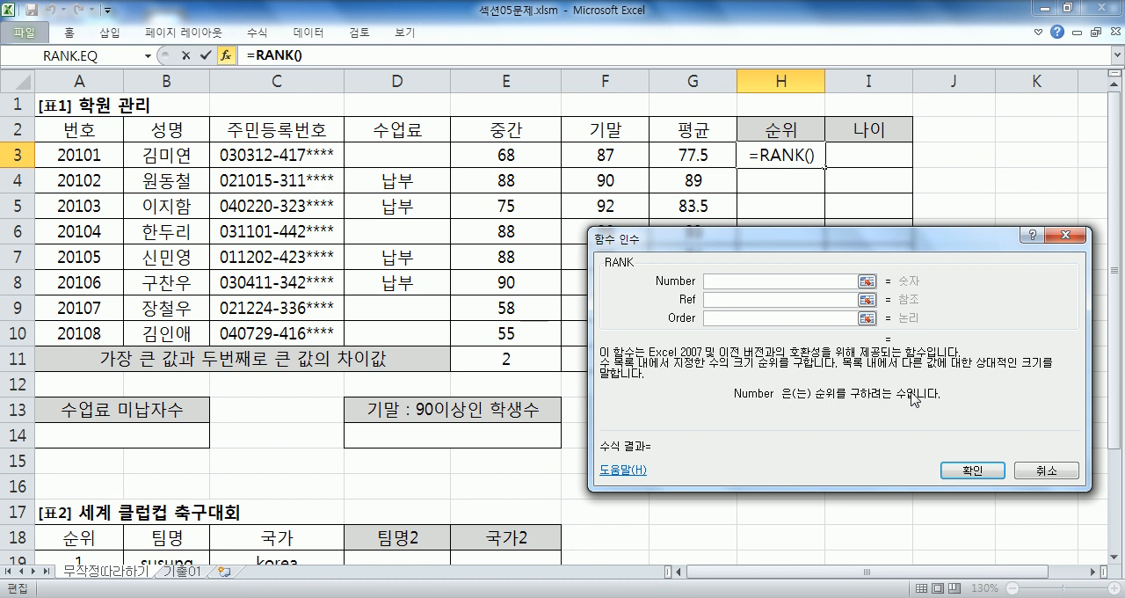
{"action": "left_click_drag", "start_coordinate": [671, 244], "coordinate": [819, 187]}
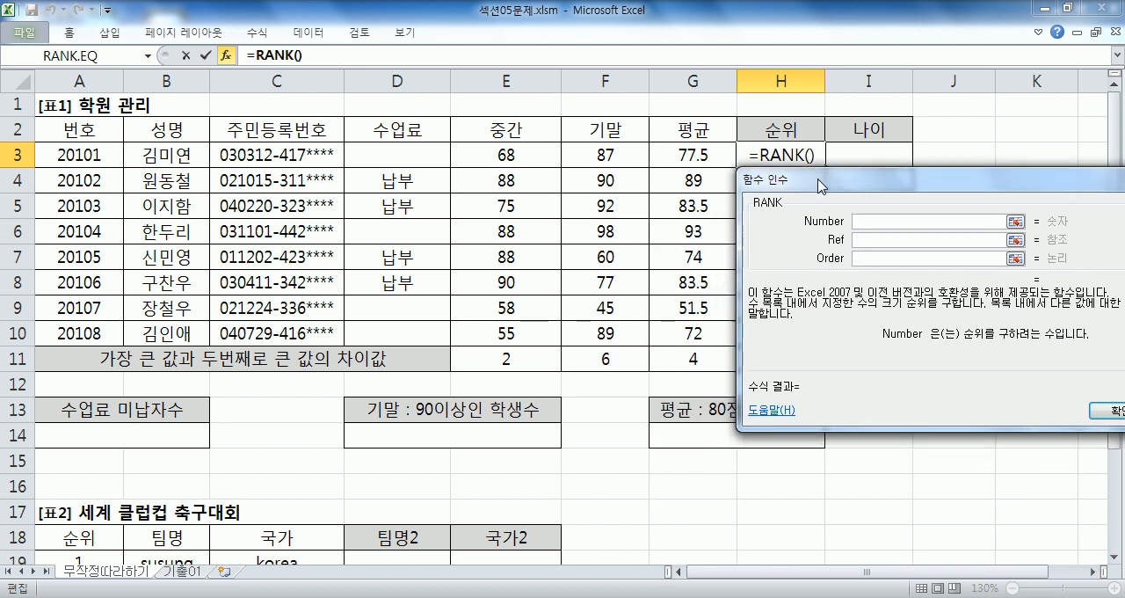
{"action": "left_click", "coordinate": [693, 156]}
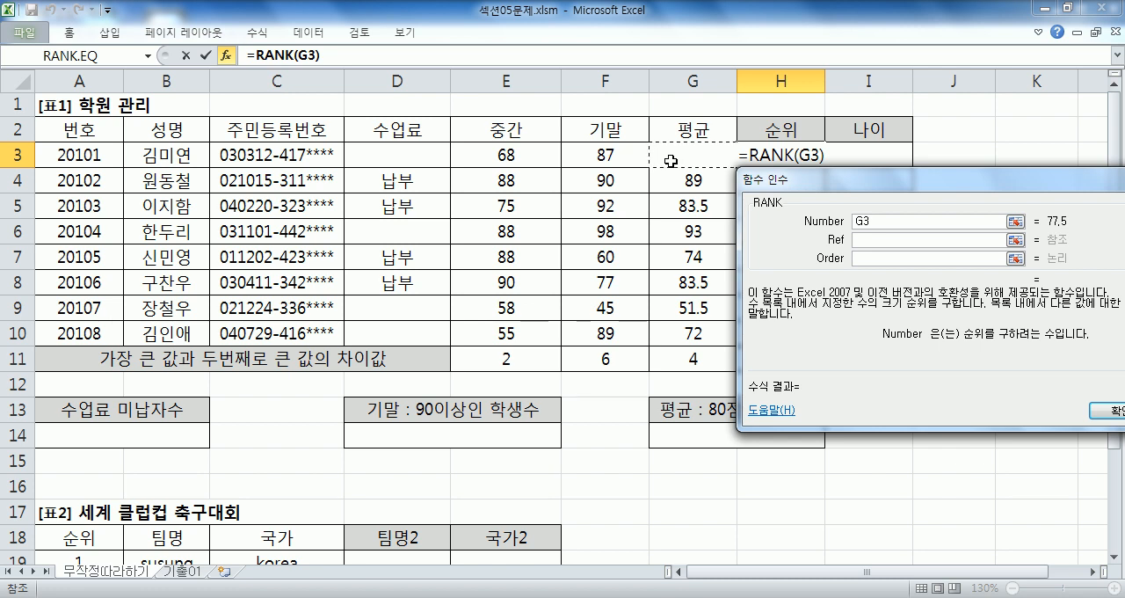
{"action": "mouse_move", "coordinate": [807, 181]}
{"action": "left_mouse_down"}
{"action": "mouse_move", "coordinate": [810, 171]}
{"action": "mouse_move", "coordinate": [805, 178]}
{"action": "left_mouse_up"}
{"action": "left_click", "coordinate": [868, 248]}
{"action": "left_click_drag", "start_coordinate": [918, 182], "coordinate": [732, 206]}
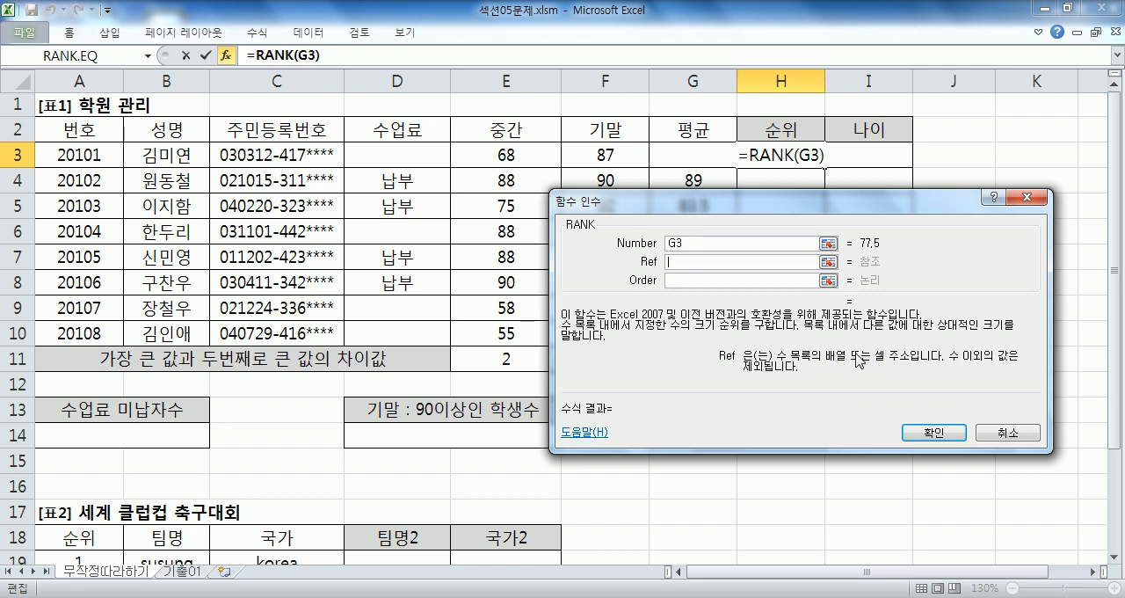
{"action": "left_click", "coordinate": [675, 261]}
{"action": "left_click_drag", "start_coordinate": [595, 209], "coordinate": [765, 191]}
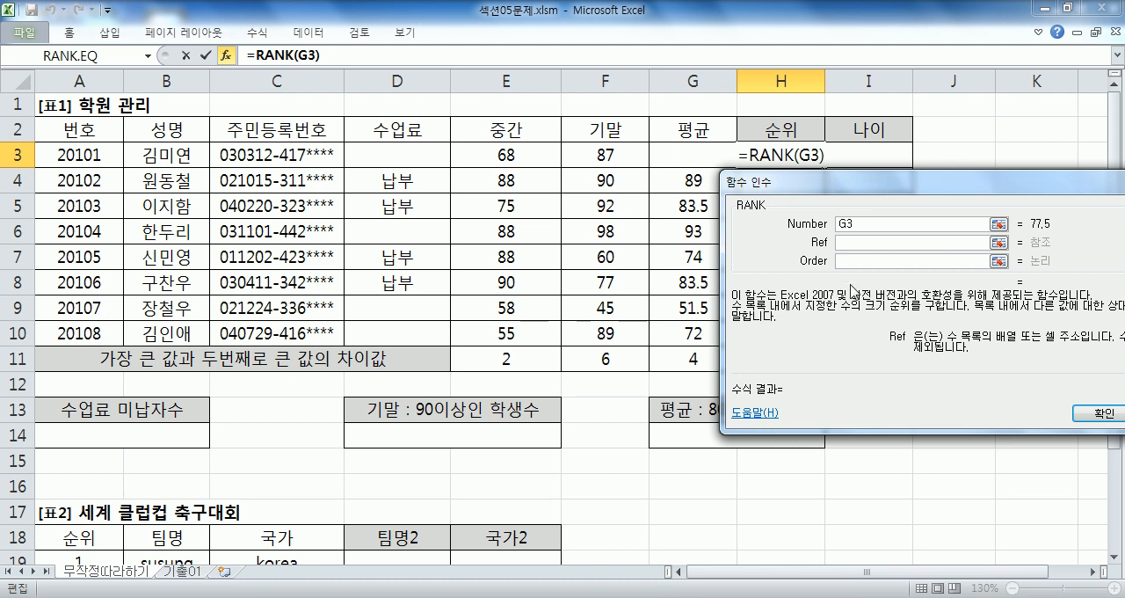
{"action": "left_click_drag", "start_coordinate": [674, 152], "coordinate": [680, 335]}
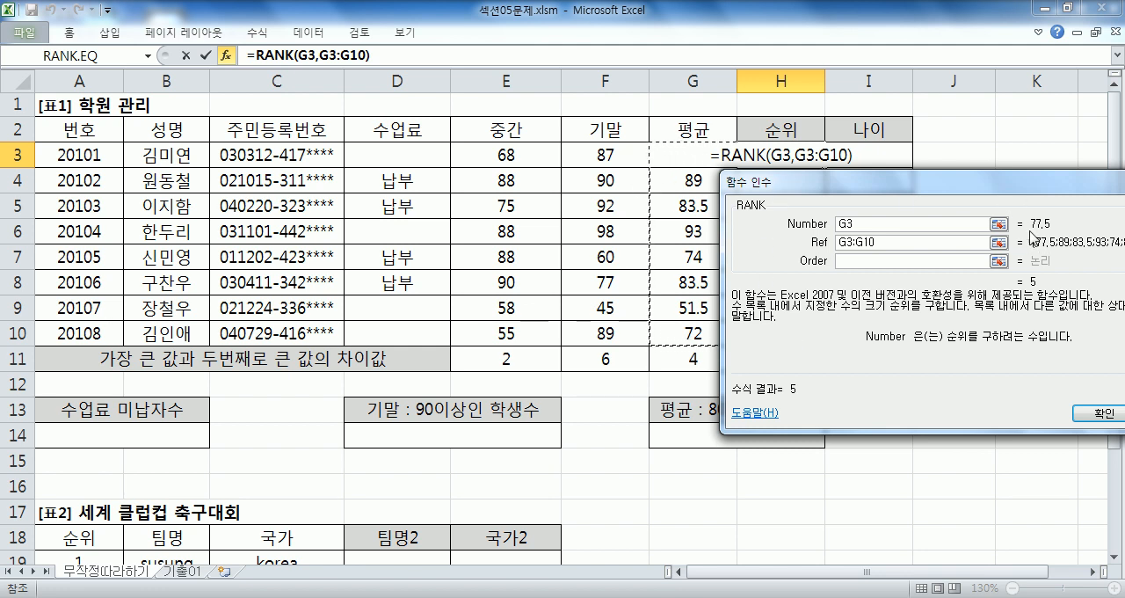
- Set the RANK Order argument to 0 for highest-first ranking and confirm the formula in H3
{"action": "left_click", "coordinate": [910, 261]}
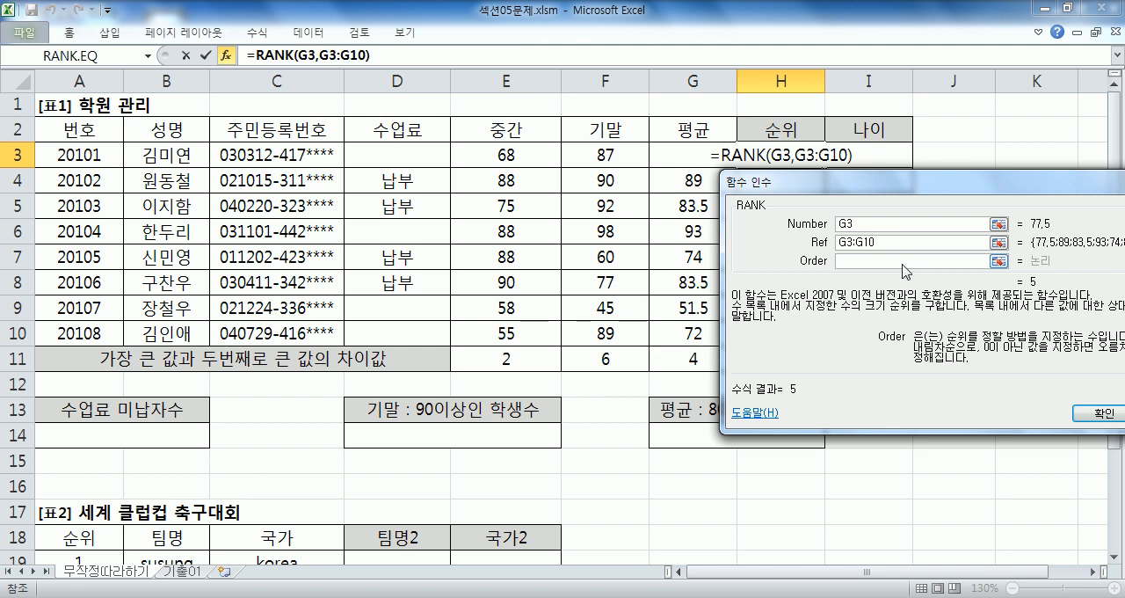
{"action": "left_click_drag", "start_coordinate": [955, 192], "coordinate": [813, 178]}
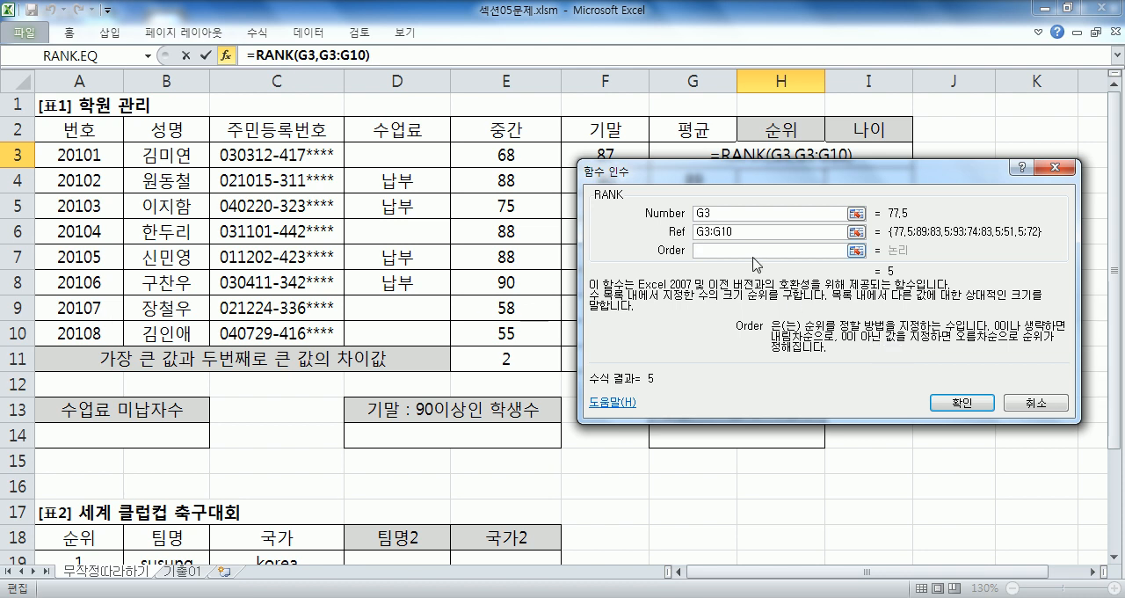
{"action": "key", "text": "alt+Tab"}
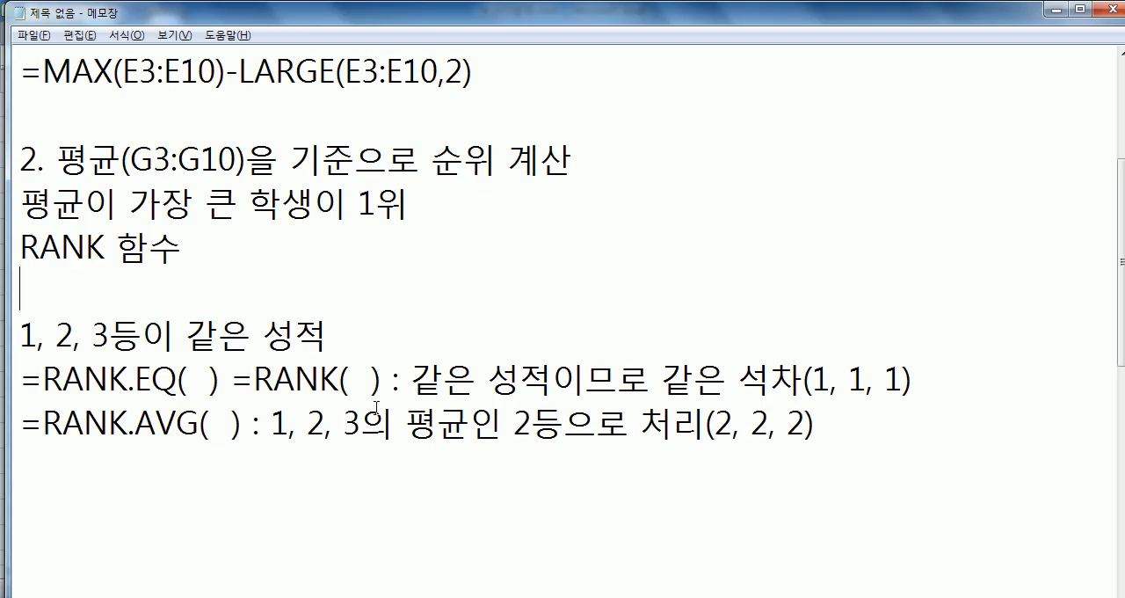
{"action": "left_click_drag", "start_coordinate": [129, 204], "coordinate": [412, 211]}
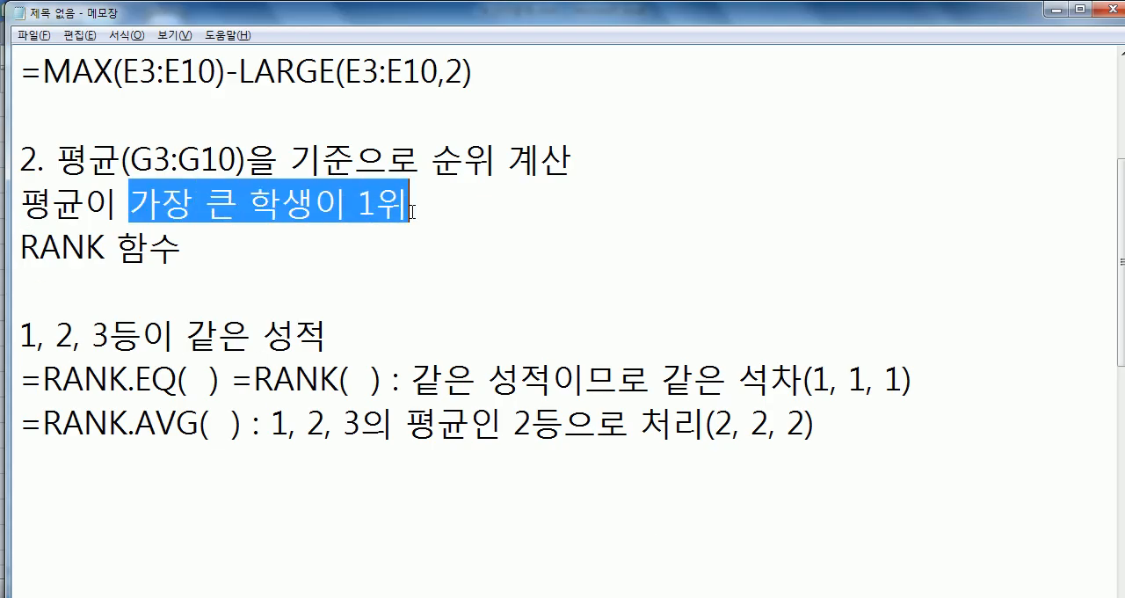
{"action": "key", "text": "alt+Tab"}
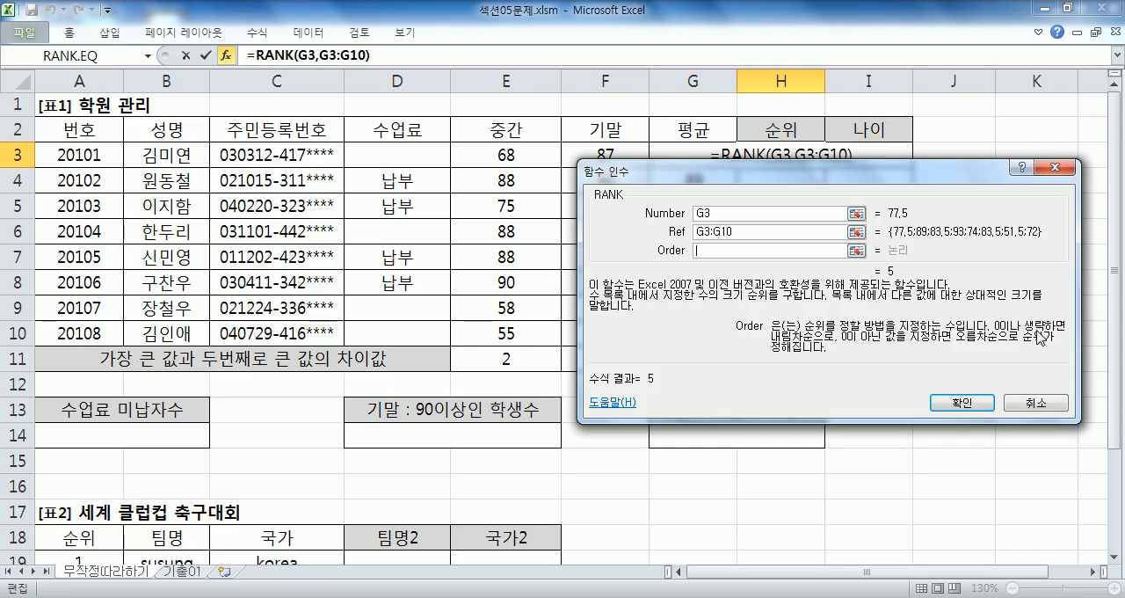
{"action": "type", "text": "0"}
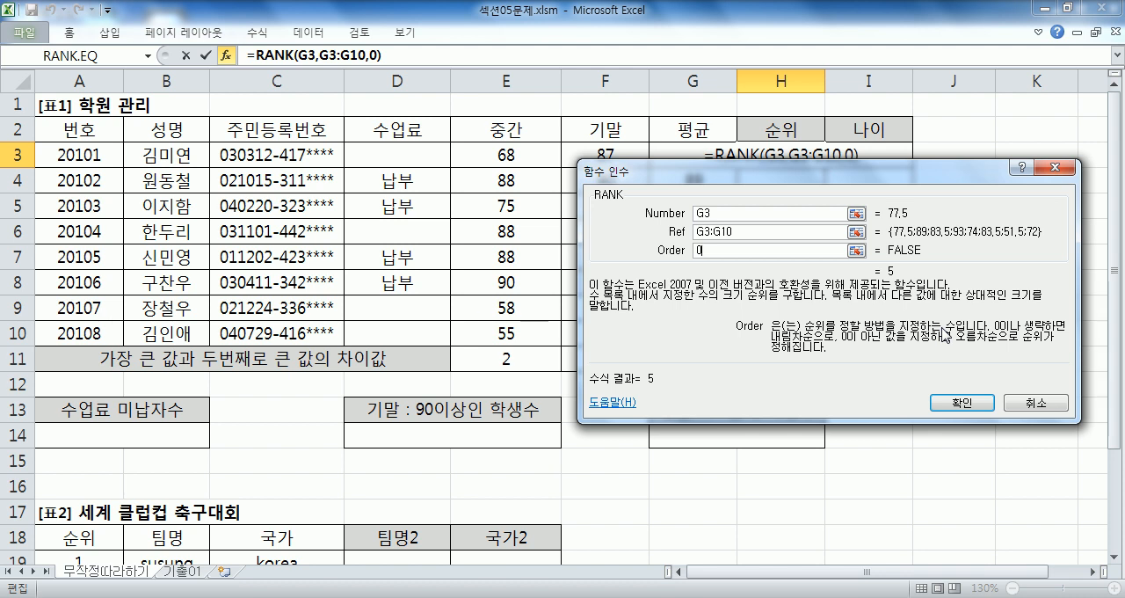
{"action": "left_click", "coordinate": [967, 403]}
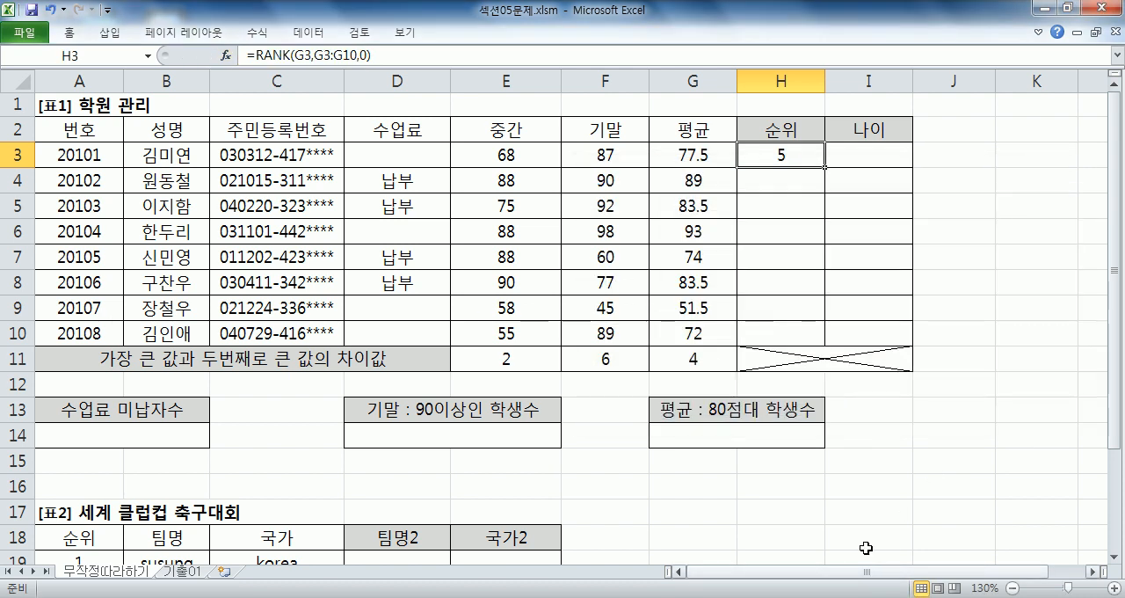
- Examine the average range G3:G10 and the rank cells H3:H10 that the formula should cover
{"action": "left_click_drag", "start_coordinate": [694, 156], "coordinate": [703, 339]}
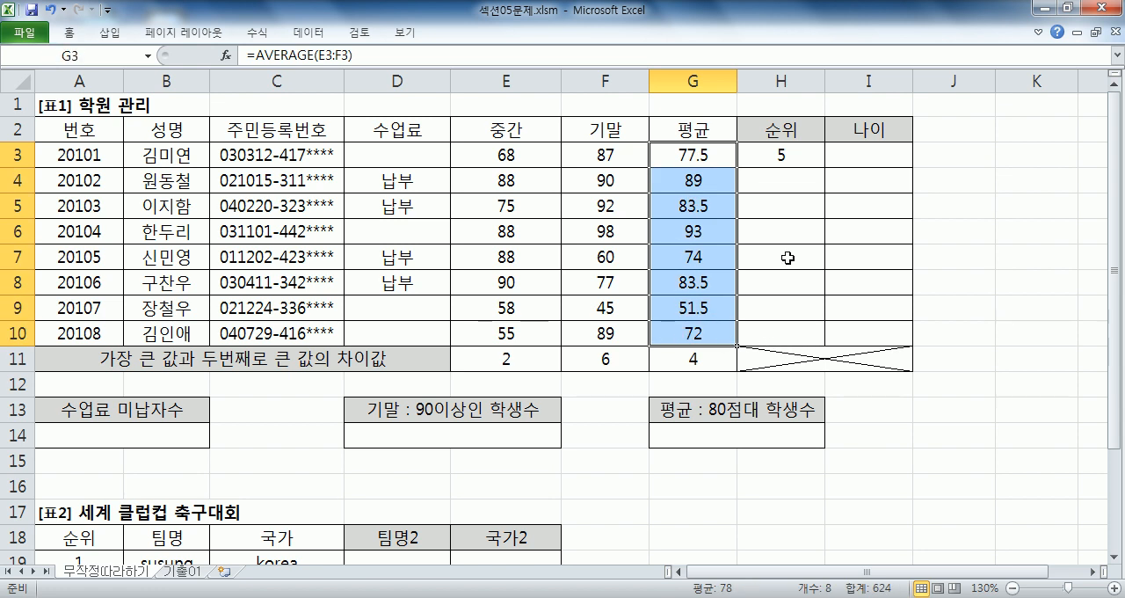
{"action": "left_click", "coordinate": [783, 157]}
{"action": "left_click", "coordinate": [782, 180]}
{"action": "left_click_drag", "start_coordinate": [782, 180], "coordinate": [784, 325]}
{"action": "left_click", "coordinate": [801, 153]}
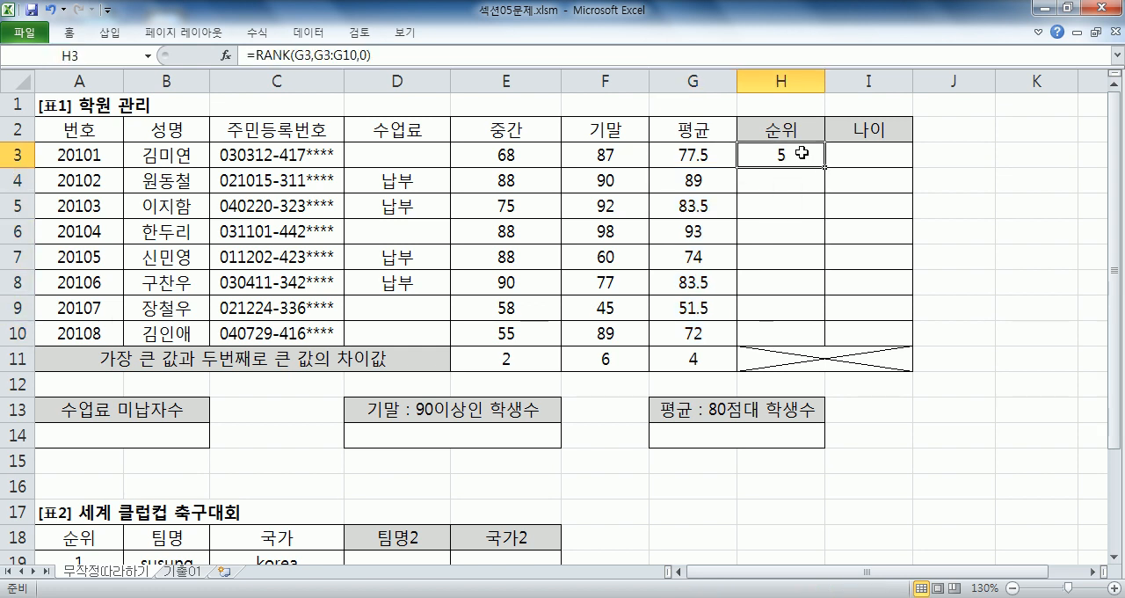
{"action": "left_click_drag", "start_coordinate": [825, 168], "coordinate": [826, 345]}
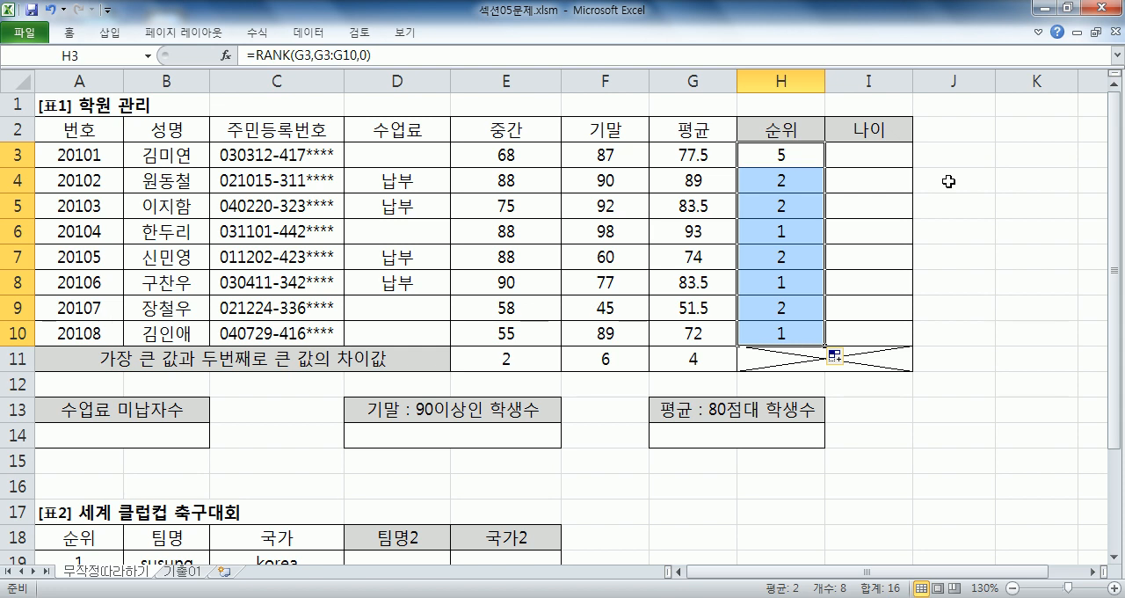
{"action": "left_click", "coordinate": [780, 151]}
{"action": "left_click", "coordinate": [747, 325]}
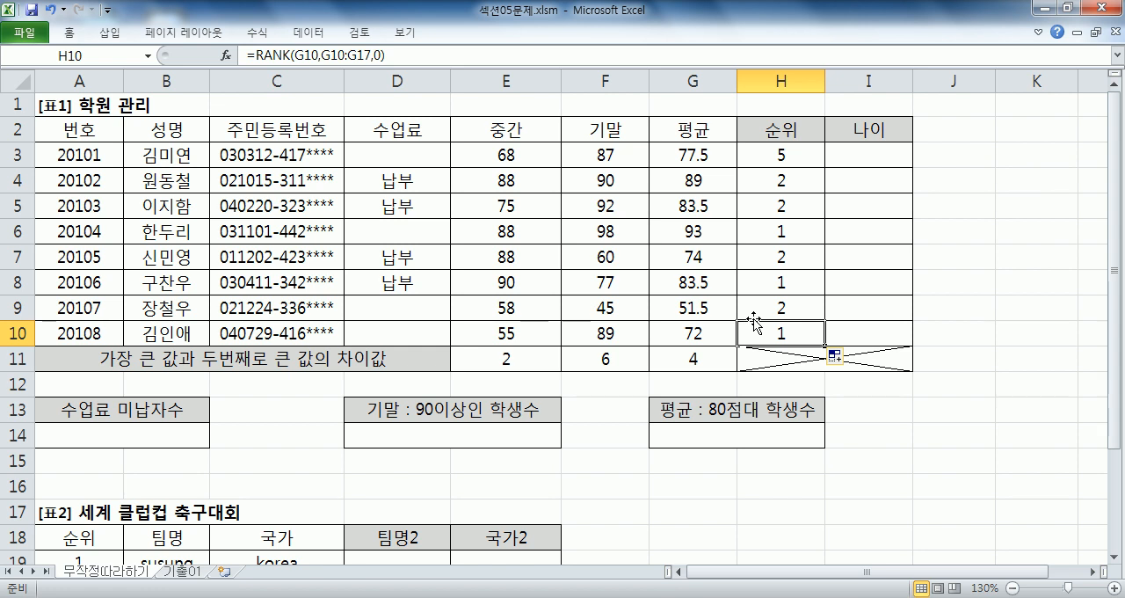
{"action": "left_click", "coordinate": [754, 312]}
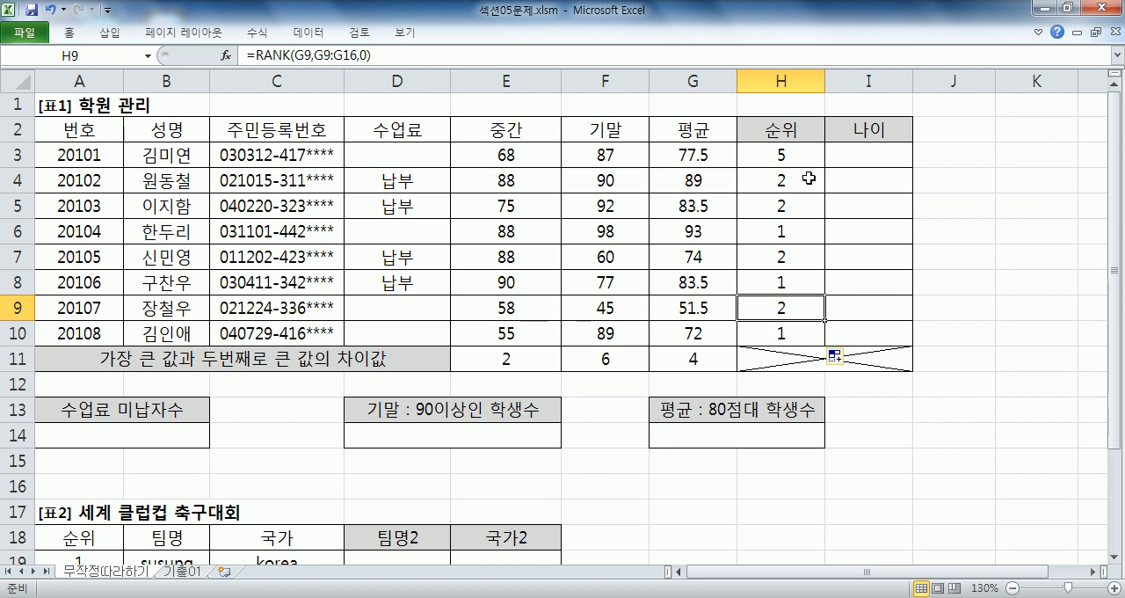
{"action": "left_click_drag", "start_coordinate": [781, 188], "coordinate": [791, 330]}
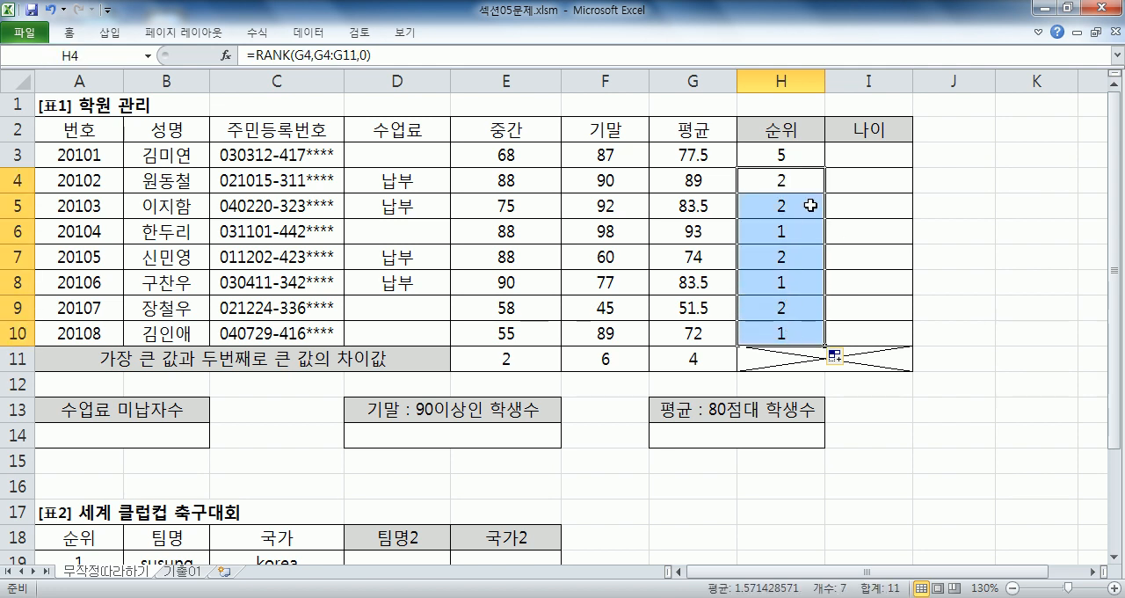
{"action": "left_click", "coordinate": [809, 151]}
{"action": "left_click_drag", "start_coordinate": [807, 170], "coordinate": [794, 329]}
{"action": "key", "text": "Delete"}
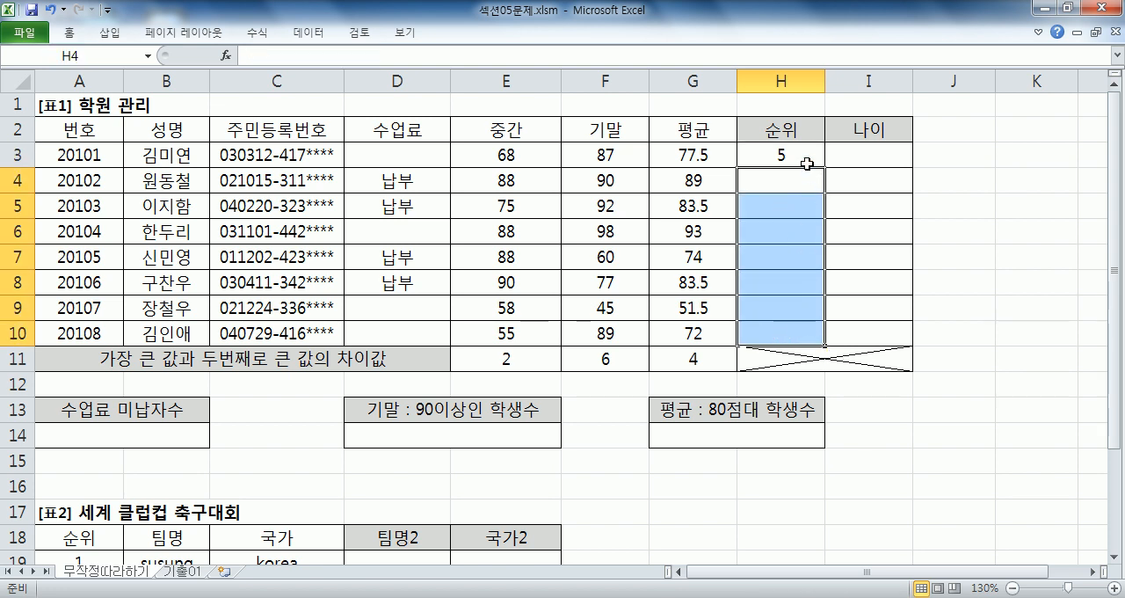
- Edit H3's RANK formula and make the Ref range G3:G10 absolute with F4
{"action": "left_click", "coordinate": [808, 154]}
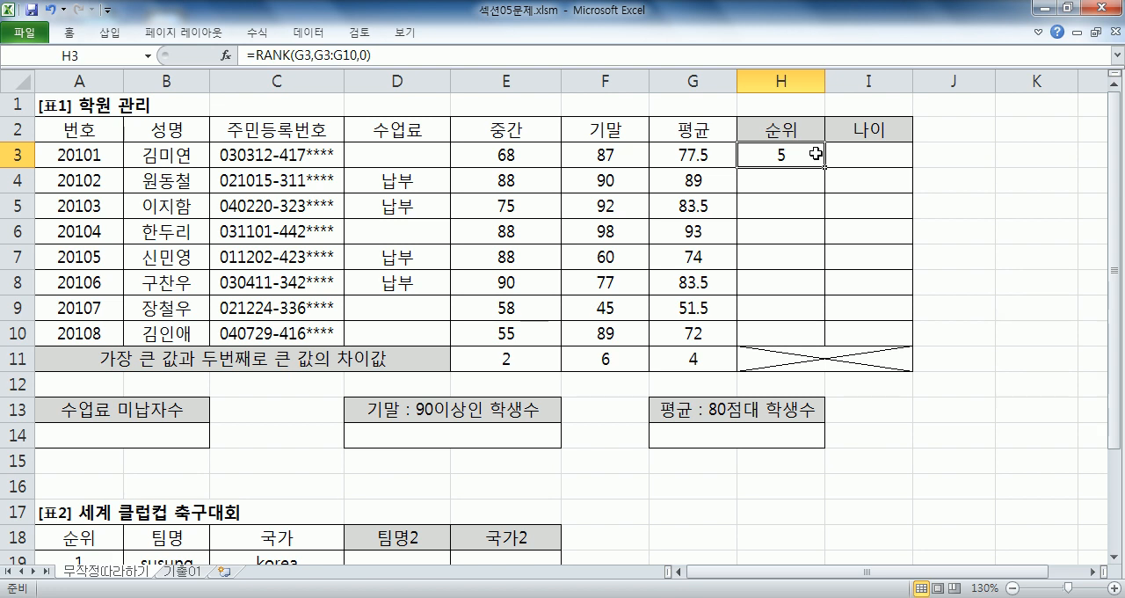
{"action": "double_click", "coordinate": [815, 153]}
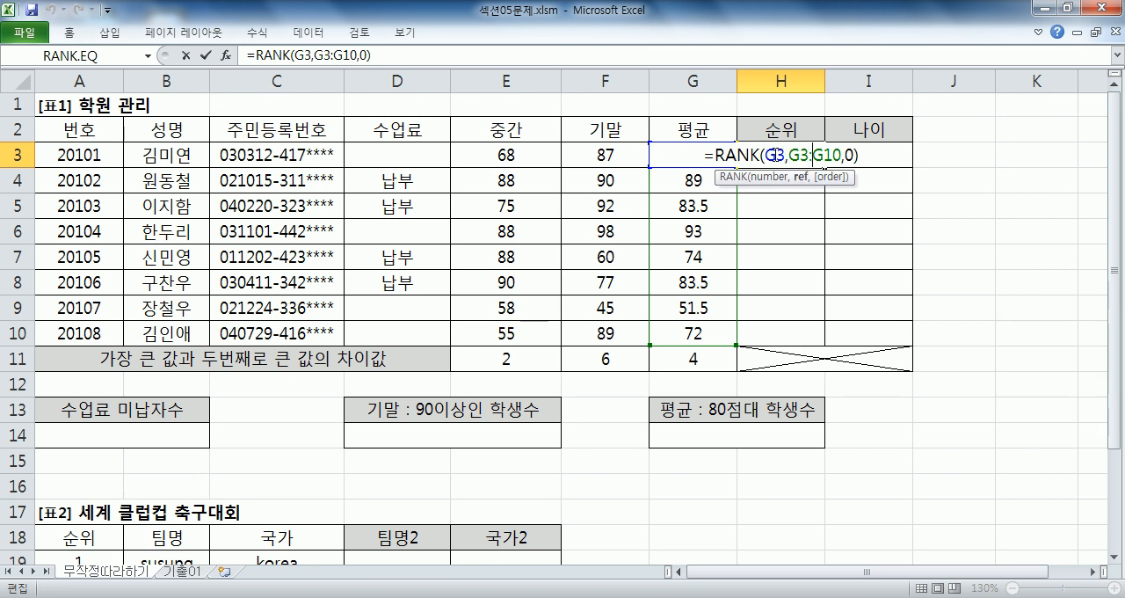
{"action": "left_click_drag", "start_coordinate": [791, 154], "coordinate": [835, 156]}
{"action": "left_click", "coordinate": [772, 156]}
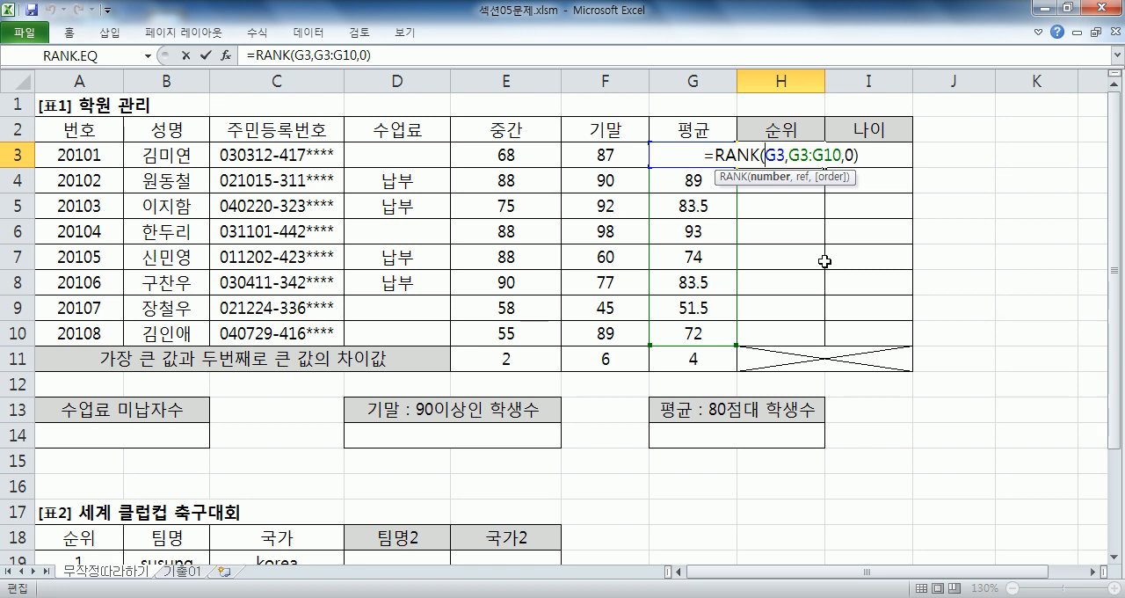
{"action": "left_click_drag", "start_coordinate": [789, 155], "coordinate": [842, 154]}
{"action": "left_click", "coordinate": [841, 155]}
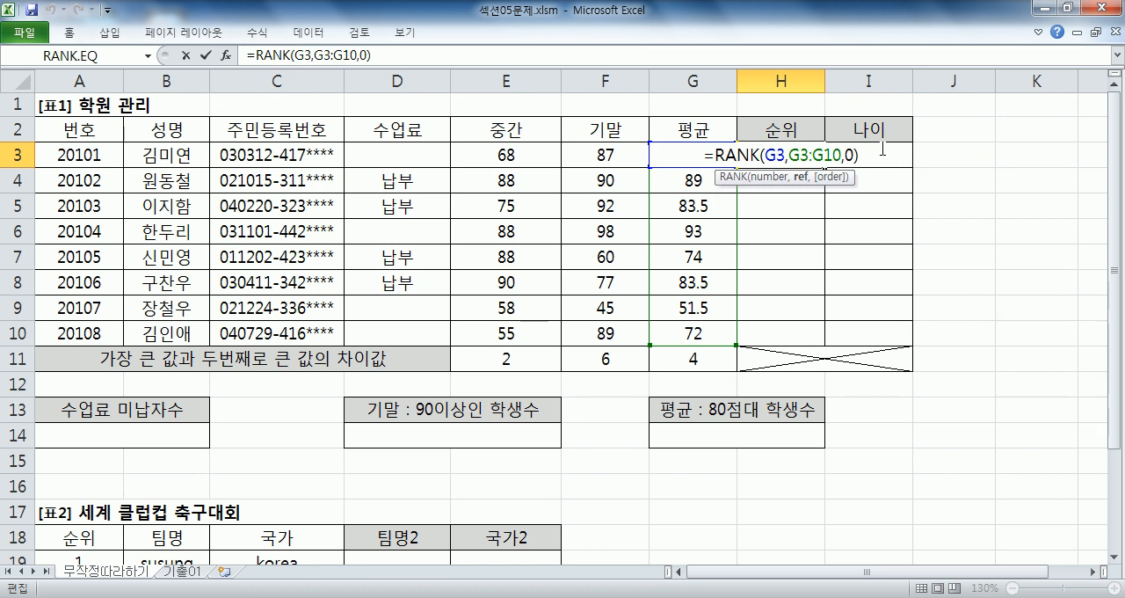
{"action": "left_click_drag", "start_coordinate": [795, 155], "coordinate": [832, 157]}
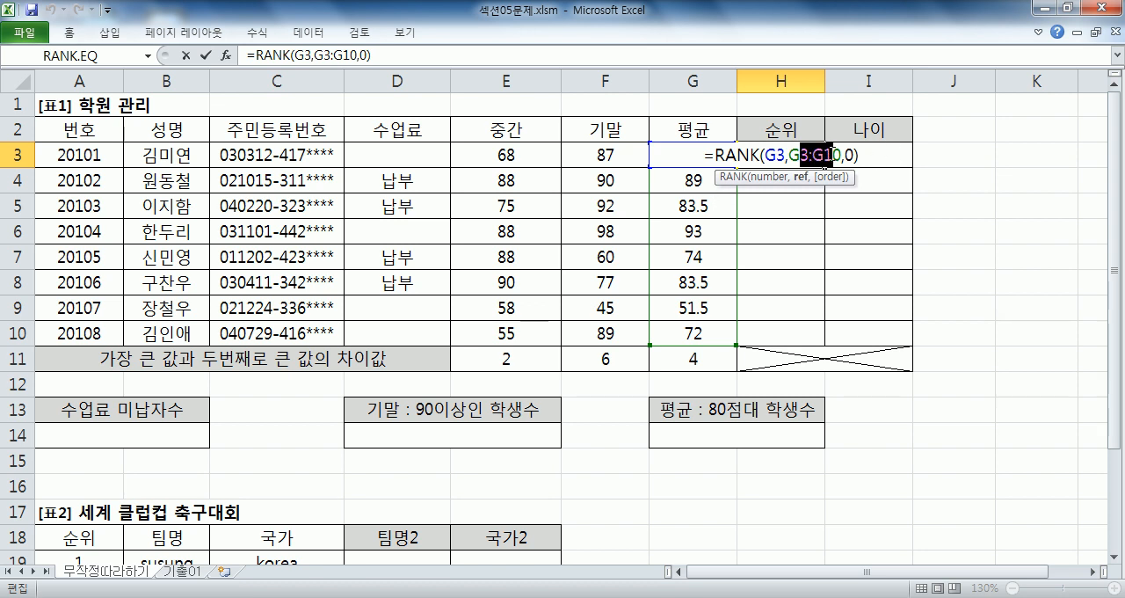
{"action": "key", "text": "F4"}
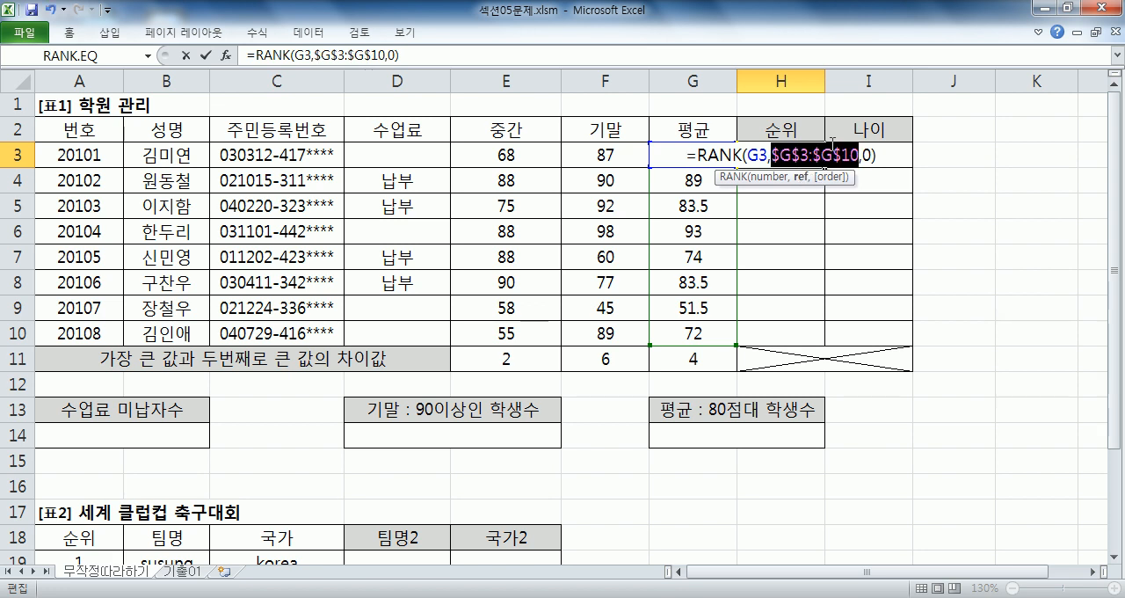
{"action": "left_click", "coordinate": [833, 151]}
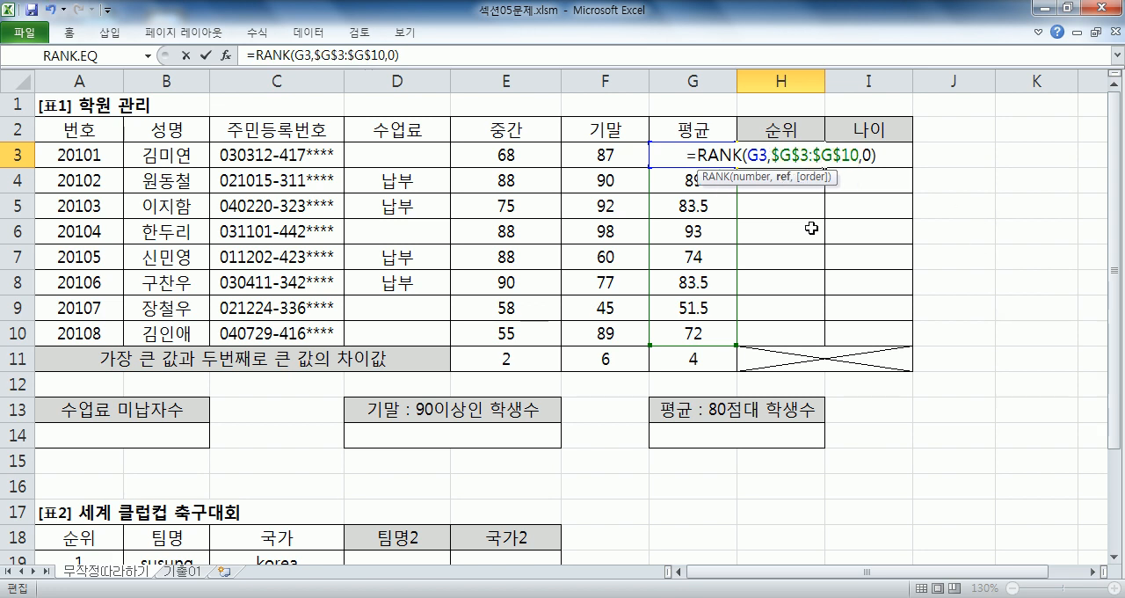
{"action": "left_click_drag", "start_coordinate": [698, 180], "coordinate": [741, 206]}
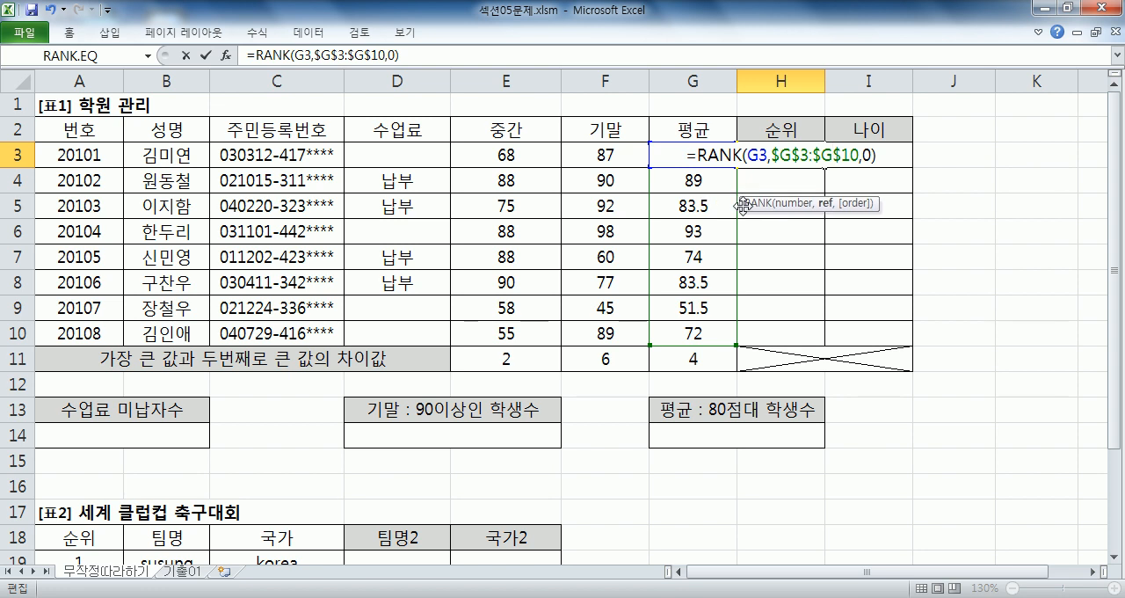
{"action": "left_click_drag", "start_coordinate": [772, 156], "coordinate": [860, 156]}
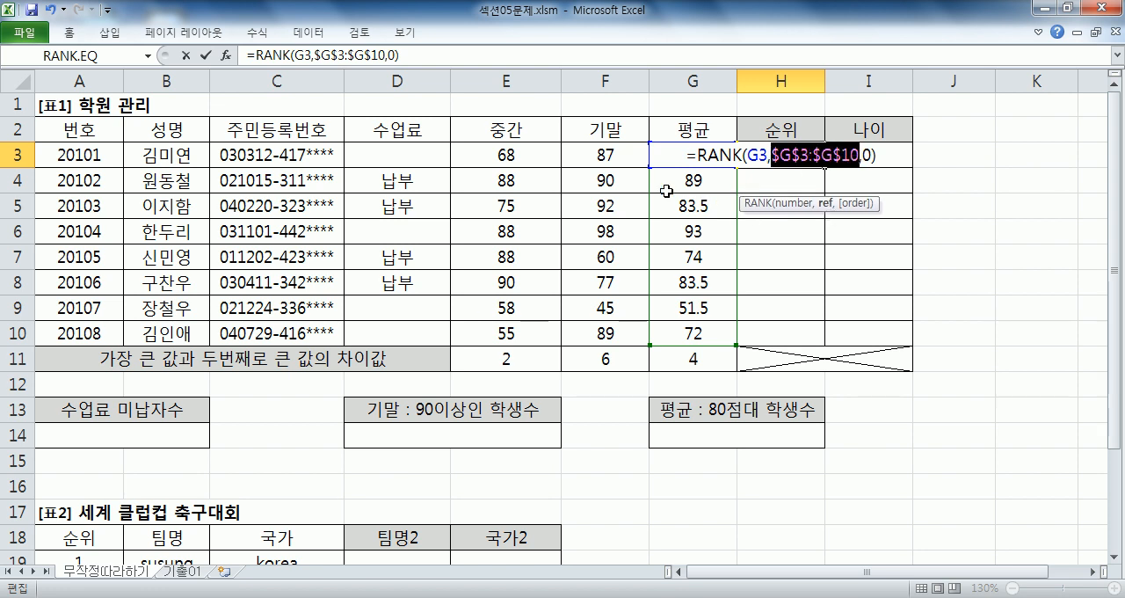
{"action": "left_click_drag", "start_coordinate": [666, 332], "coordinate": [703, 155]}
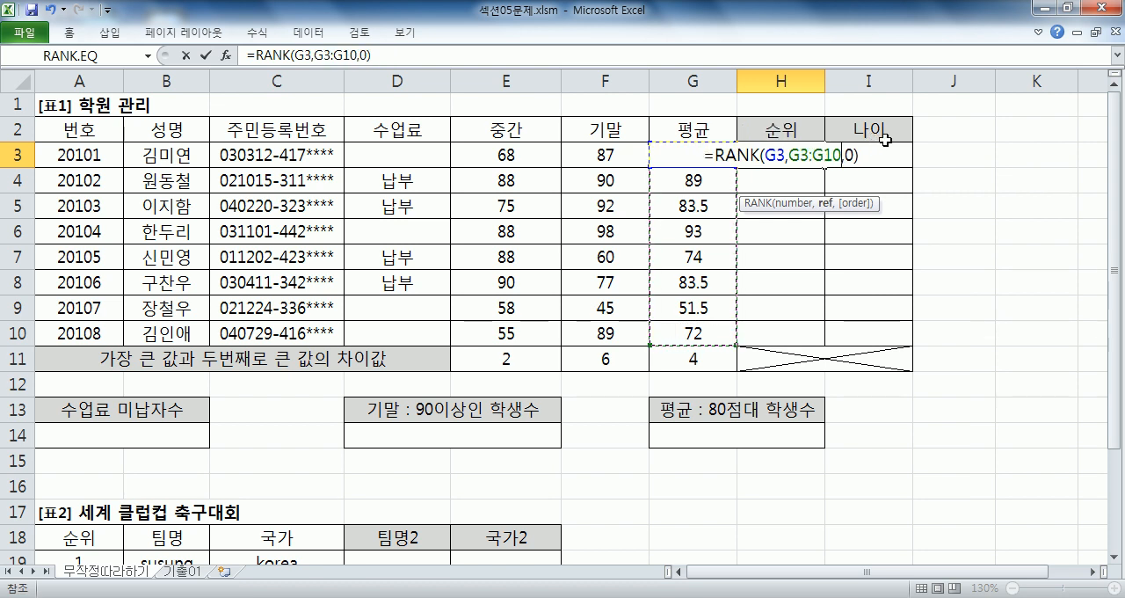
{"action": "key", "text": "F4"}
{"action": "key", "text": "F4"}
{"action": "left_click_drag", "start_coordinate": [790, 156], "coordinate": [831, 157]}
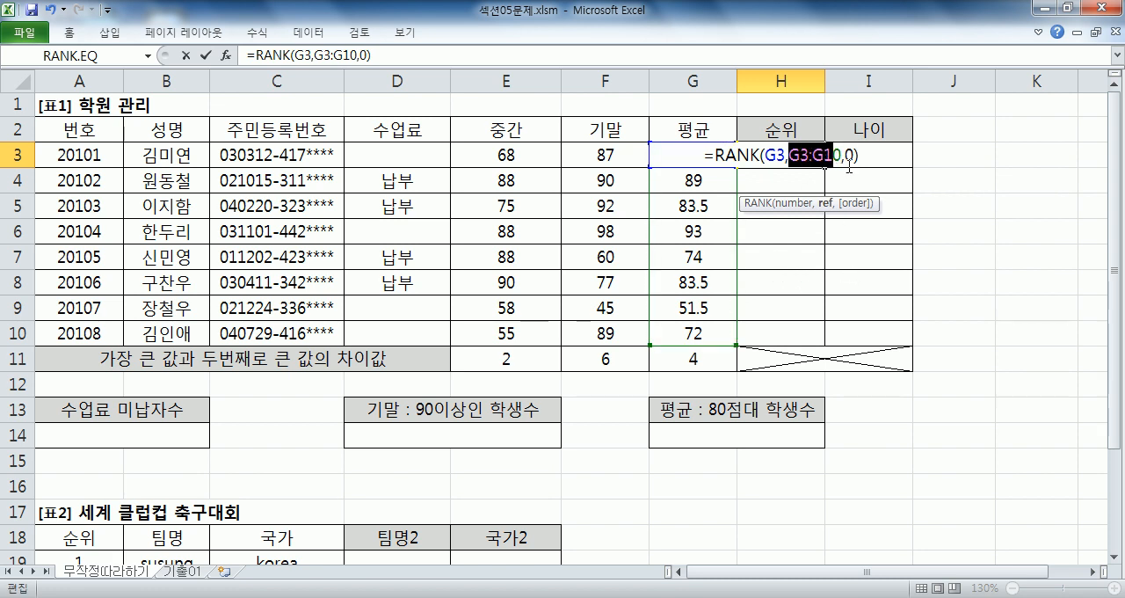
{"action": "left_click", "coordinate": [814, 155]}
{"action": "left_click_drag", "start_coordinate": [816, 155], "coordinate": [790, 156]}
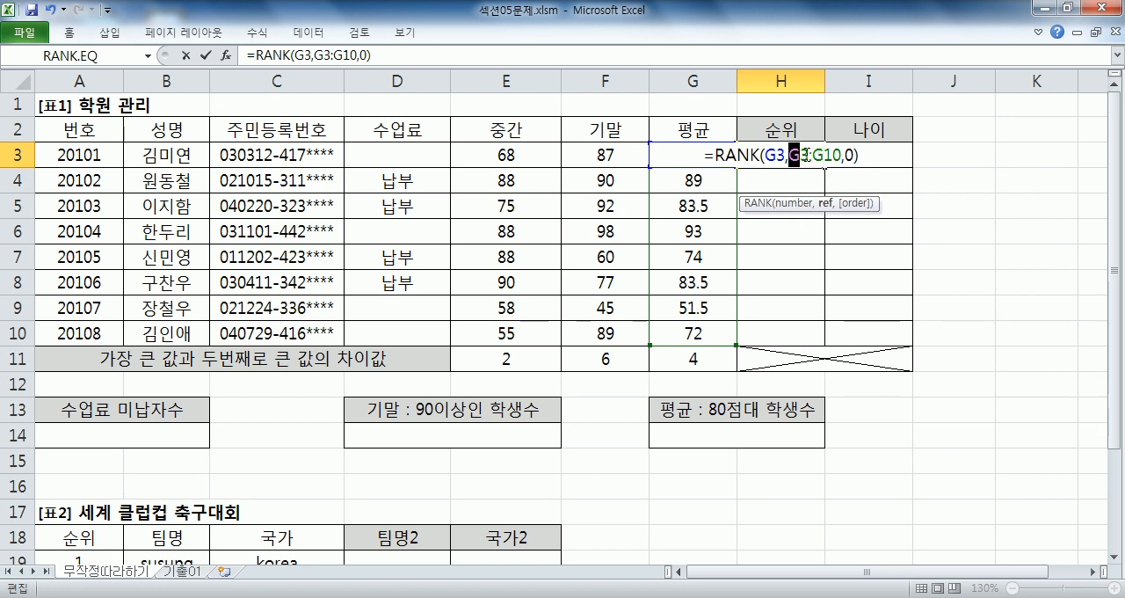
{"action": "left_click_drag", "start_coordinate": [800, 155], "coordinate": [842, 155]}
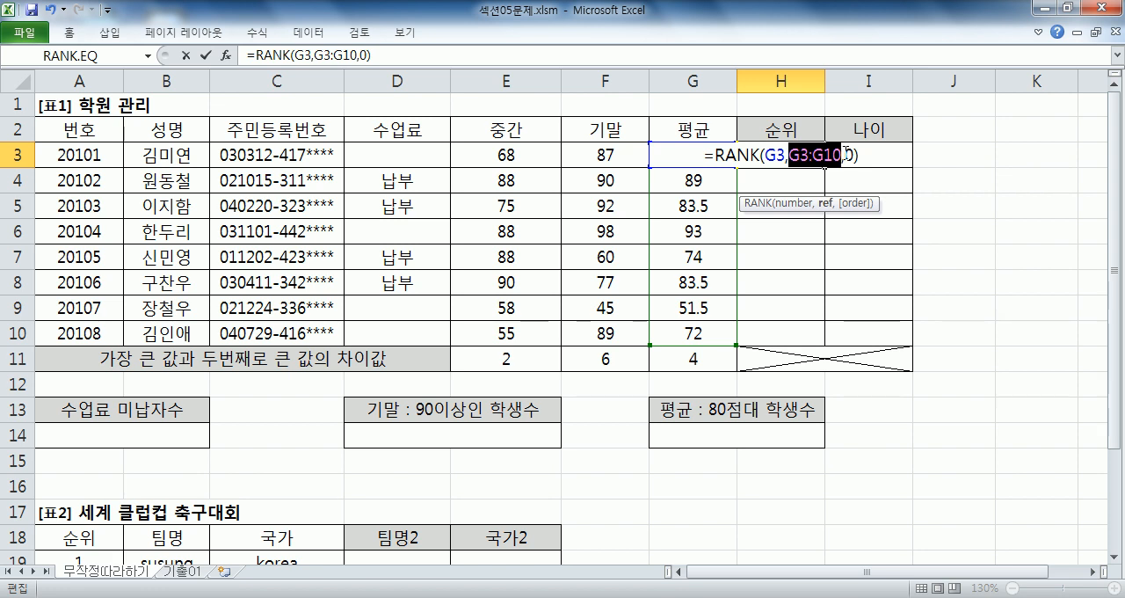
{"action": "key", "text": "F4"}
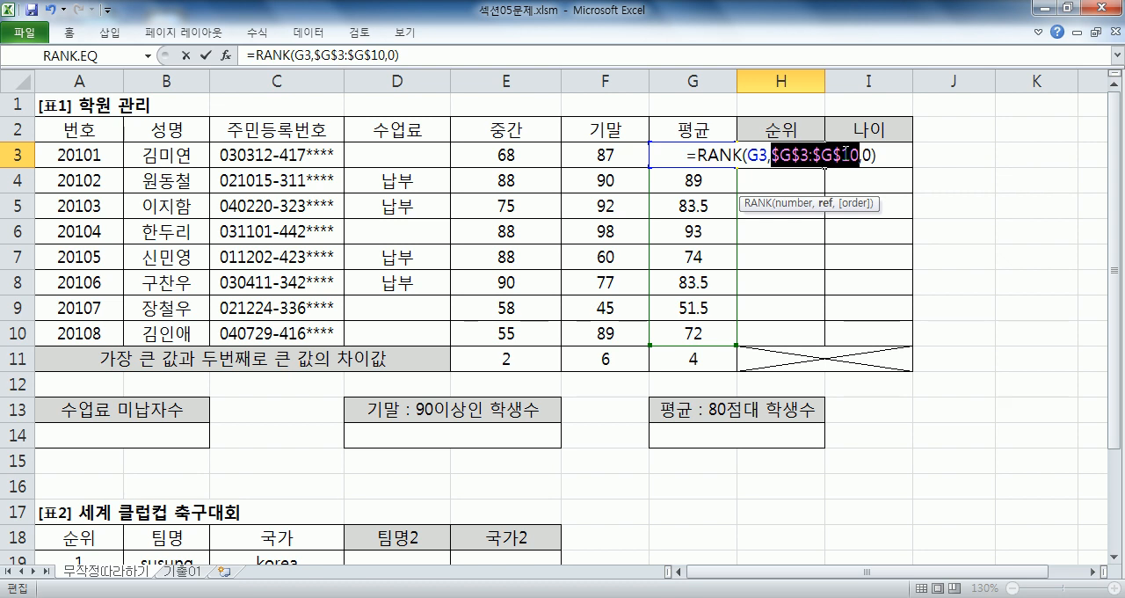
{"action": "key", "text": "F4"}
{"action": "key", "text": "F4"}
{"action": "key", "text": "F4"}
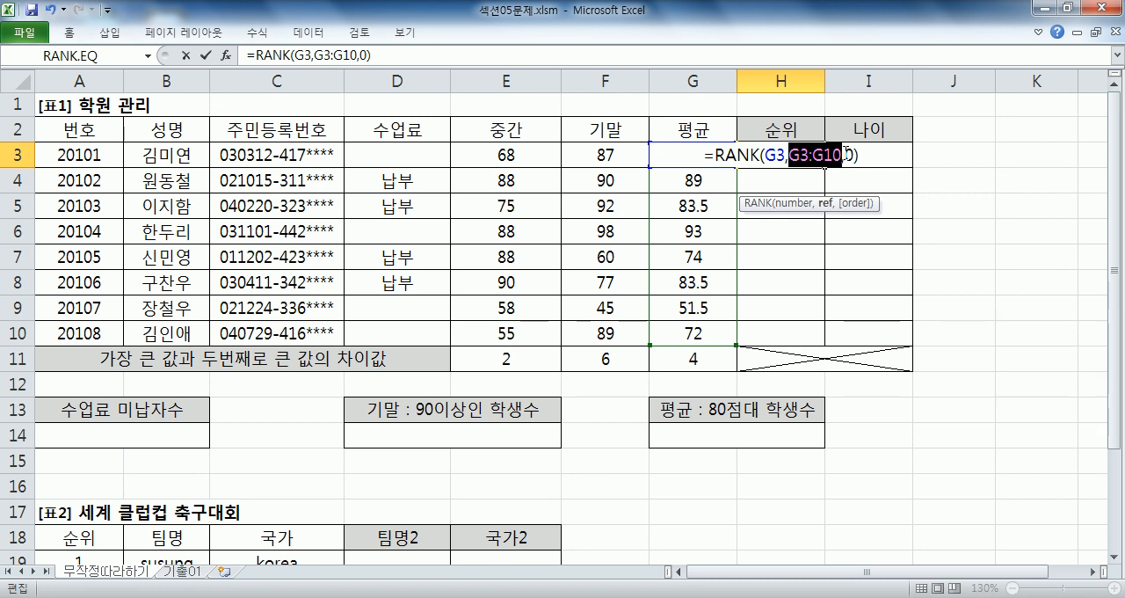
{"action": "key", "text": "F4"}
{"action": "key", "text": "Right"}
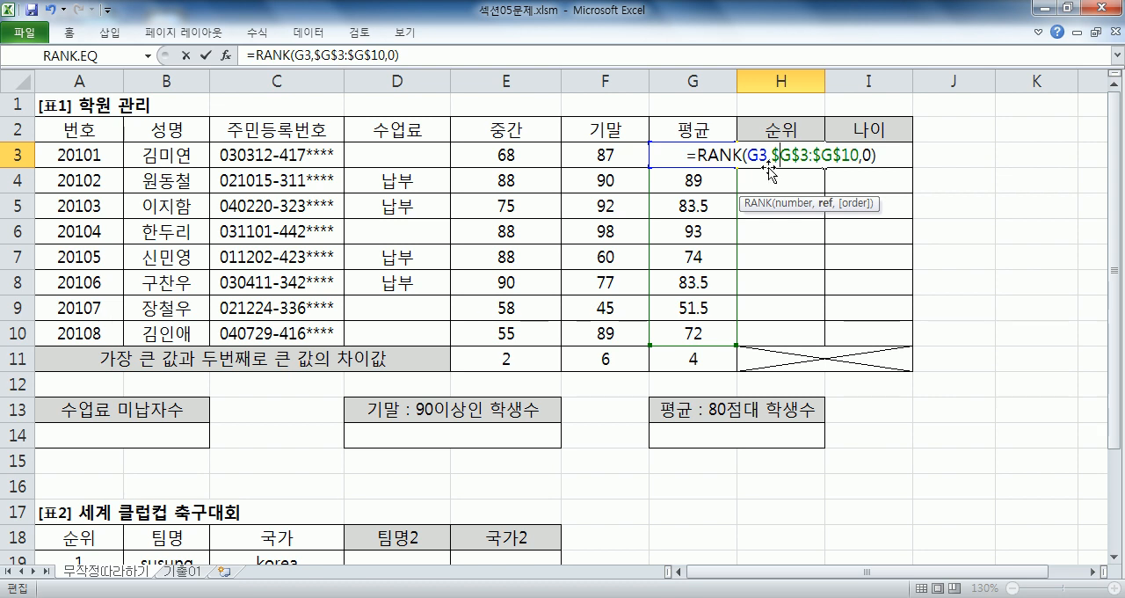
- Reselect G3:G10 as the Ref range and add dollar signs by hand to make it $G$3:$G$10
{"action": "left_click_drag", "start_coordinate": [772, 155], "coordinate": [860, 155]}
{"action": "left_click_drag", "start_coordinate": [672, 335], "coordinate": [673, 156]}
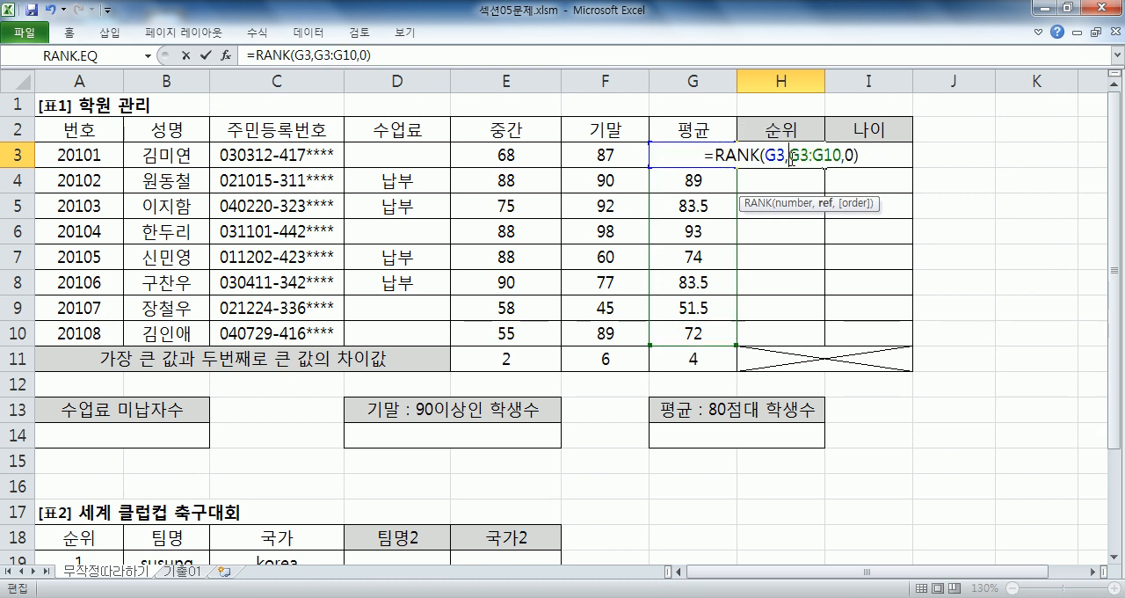
{"action": "type", "text": "$"}
{"action": "key", "text": "Right"}
{"action": "type", "text": "$"}
{"action": "key", "text": "Right"}
{"action": "type", "text": "$"}
{"action": "key", "text": "Right"}
{"action": "type", "text": "$"}
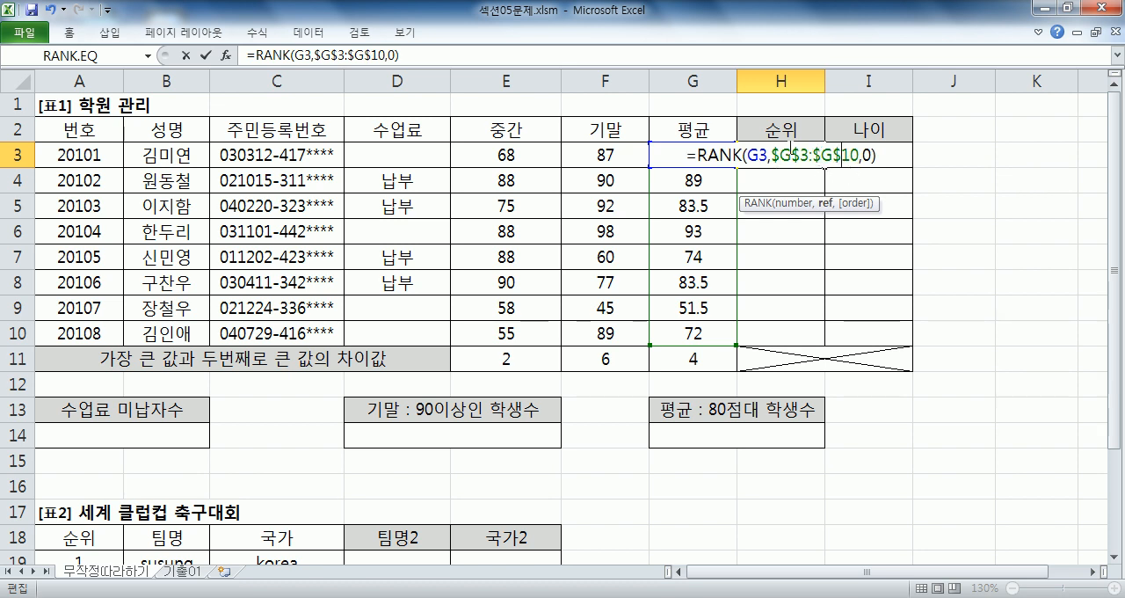
- Cycle the Ref range through its reference types back to $G$3:$G$10 and confirm H3's formula
{"action": "left_click_drag", "start_coordinate": [791, 156], "coordinate": [834, 157]}
{"action": "key", "text": "F4"}
{"action": "key", "text": "F4"}
{"action": "key", "text": "F4"}
{"action": "key", "text": "F4"}
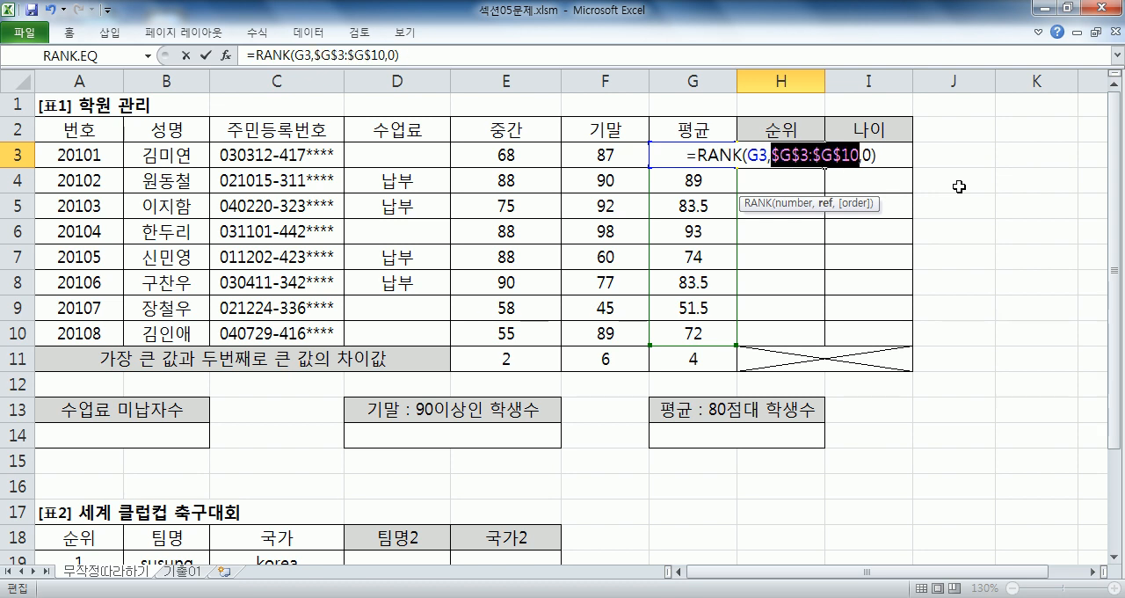
{"action": "key", "text": "F4"}
{"action": "key", "text": "F4"}
{"action": "key", "text": "F4"}
{"action": "key", "text": "F4"}
{"action": "key", "text": "Return"}
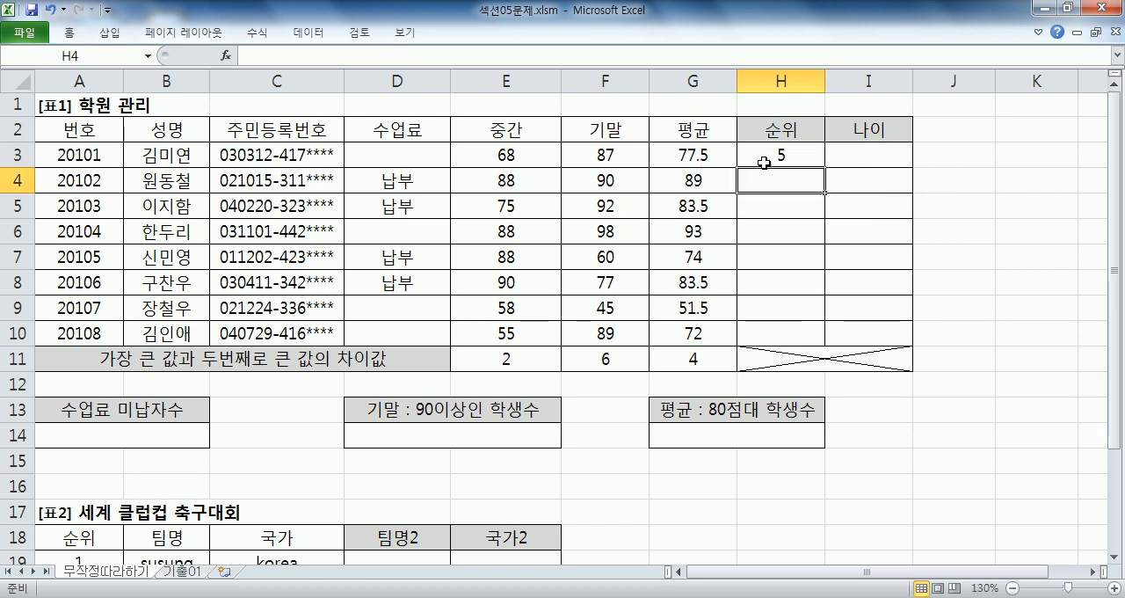
- Fill H3's rank formula down through H10
{"action": "left_click", "coordinate": [791, 157]}
{"action": "left_click_drag", "start_coordinate": [826, 168], "coordinate": [826, 344]}
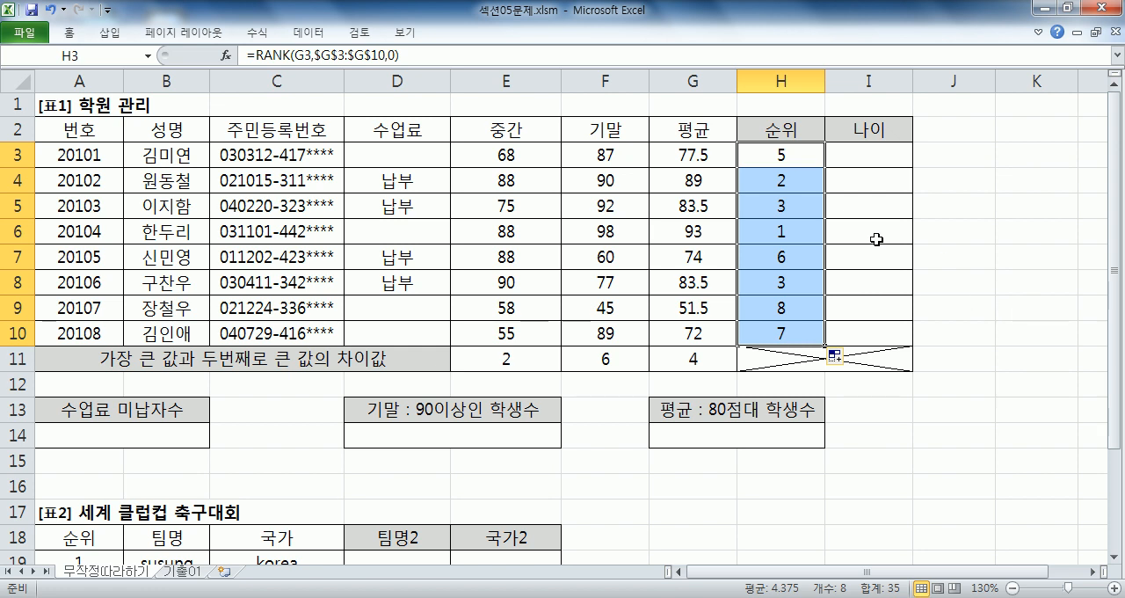
- Copy H3's formula =RANK(G3,$G$3:$G$10,0) and paste it on a new line in Notepad
{"action": "left_click", "coordinate": [796, 164]}
{"action": "left_click", "coordinate": [430, 55]}
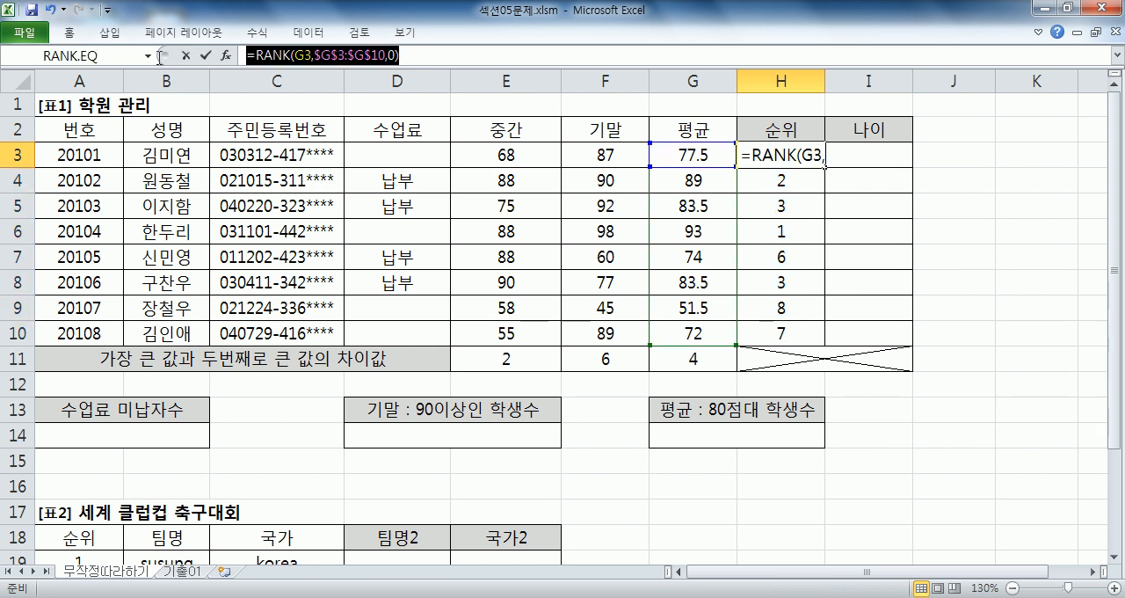
{"action": "key", "text": "alt+Tab"}
{"action": "left_click", "coordinate": [289, 495]}
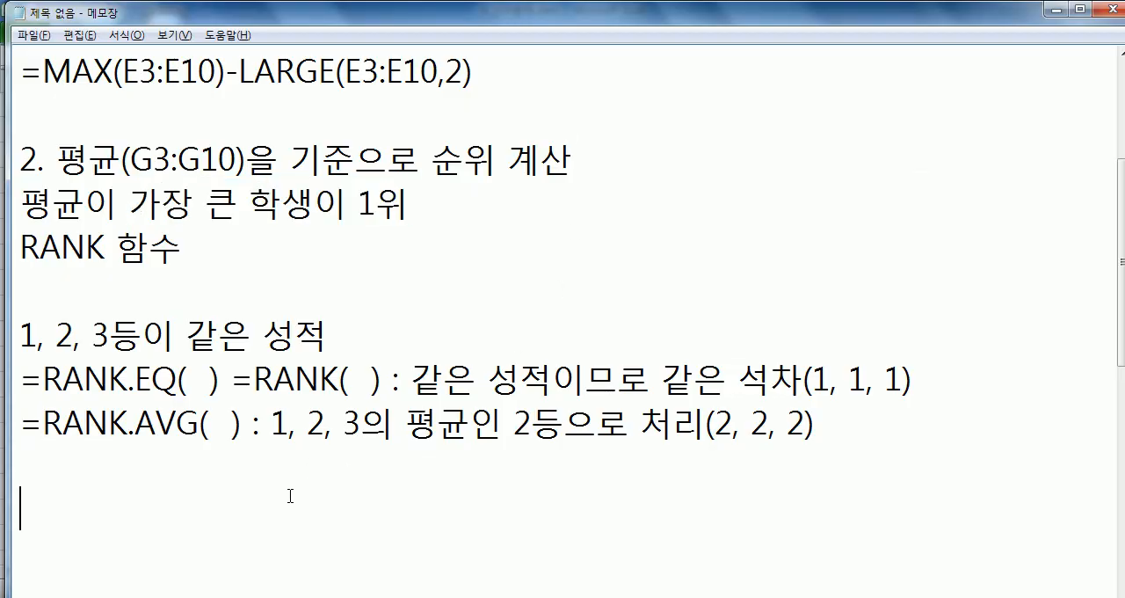
{"action": "key", "text": "Return"}
{"action": "type", "text": "=RANK(G3,$G$3:$G$10,0)"}
{"action": "scroll", "coordinate": [431, 439], "scroll_direction": "down", "scroll_amount": 2}
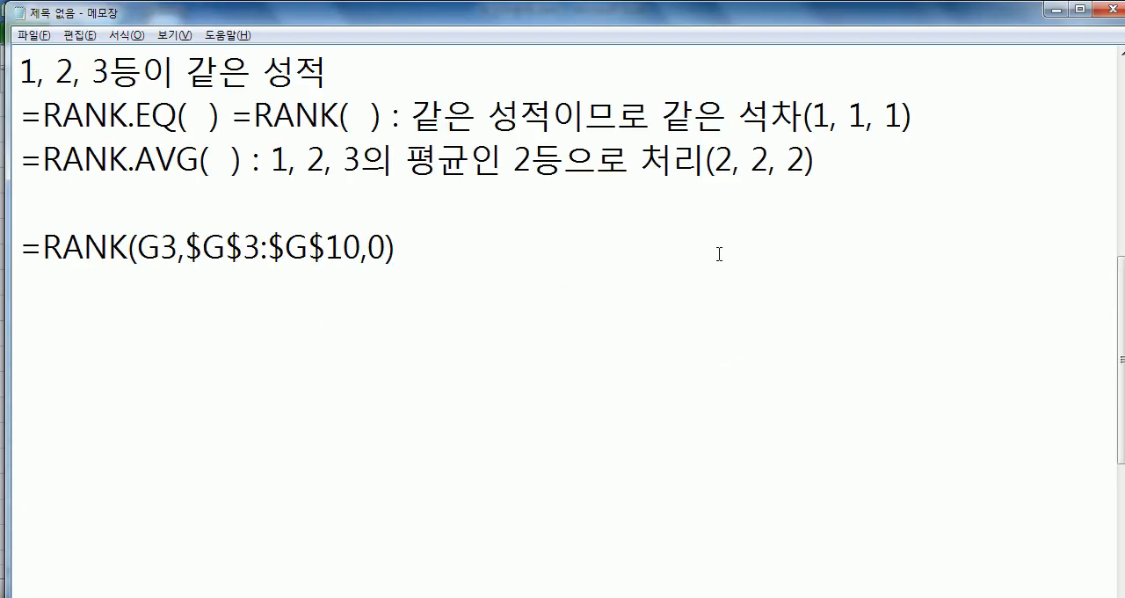
- Annotate the pasted formula with the note ': 엑셀에서 셀을 참'
{"action": "type", "text": ": 에ㄱ셀에서 세"}
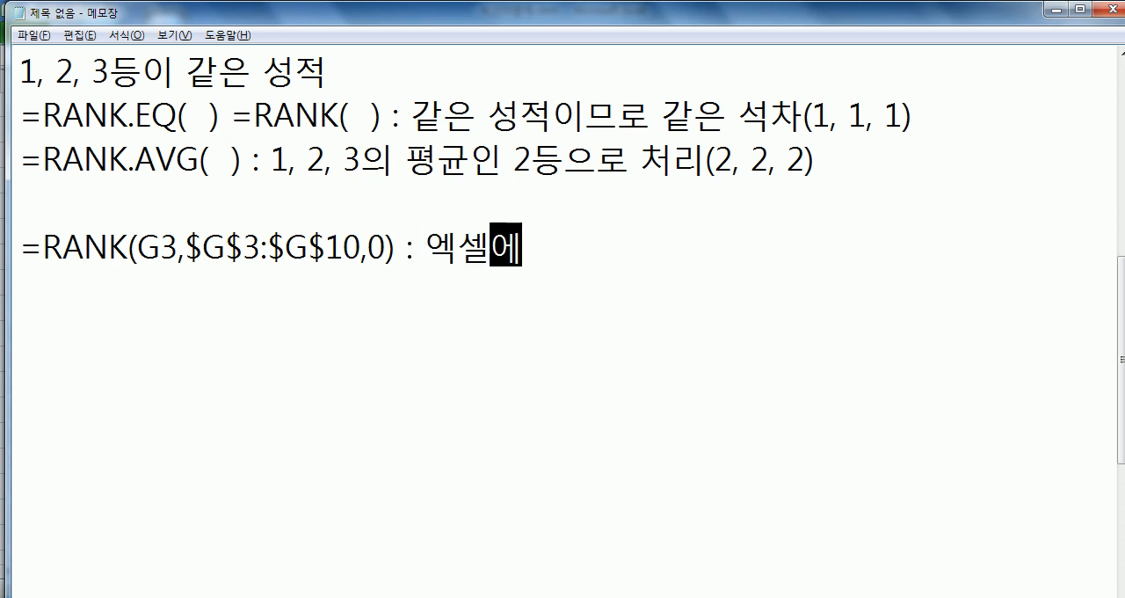
{"action": "type", "text": "ㄹ을 참졸 ㅎ"}
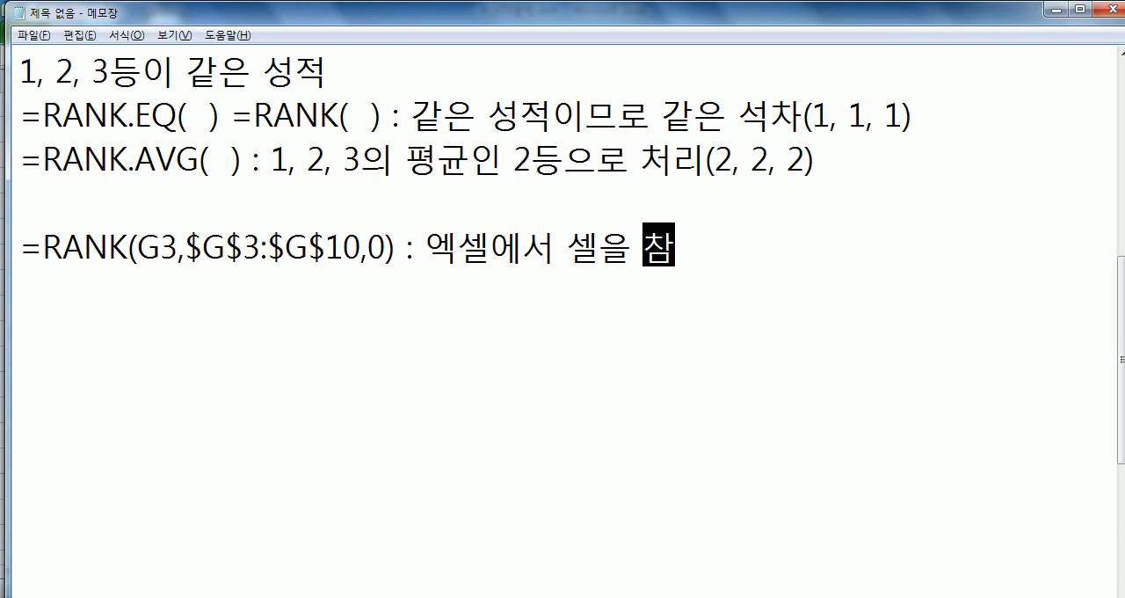
{"action": "key", "text": "BackSpace"}
{"action": "key", "text": "BackSpace"}
{"action": "key", "text": "BackSpace"}
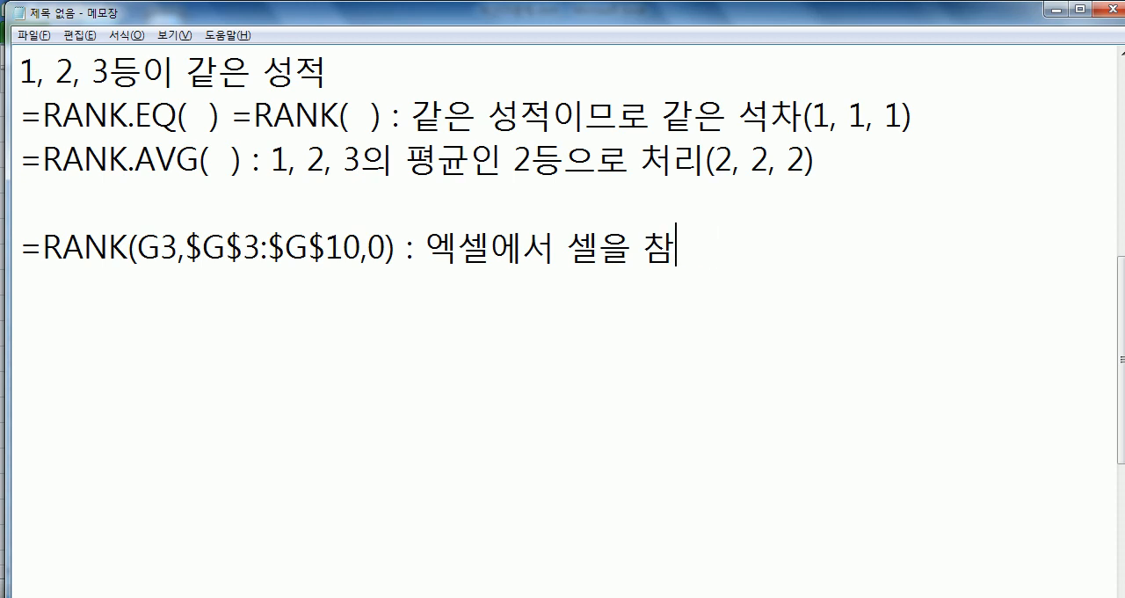
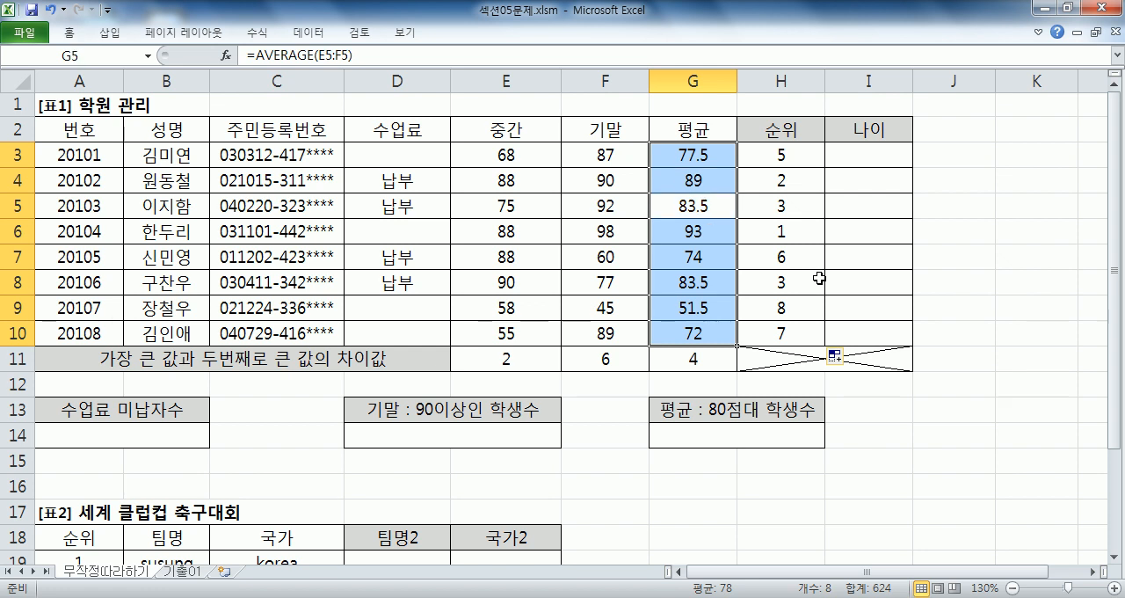
- Step through the averages in G3:G10 cell by cell to examine the range used for ranking
{"action": "key", "text": "shift+Return"}
{"action": "key", "text": "Return"}
{"action": "key", "text": "Return"}
{"action": "key", "text": "shift+Return"}
{"action": "key", "text": "shift+Return"}
{"action": "key", "text": "Return"}
{"action": "key", "text": "Return"}
{"action": "key", "text": "Return"}
{"action": "key", "text": "Return"}
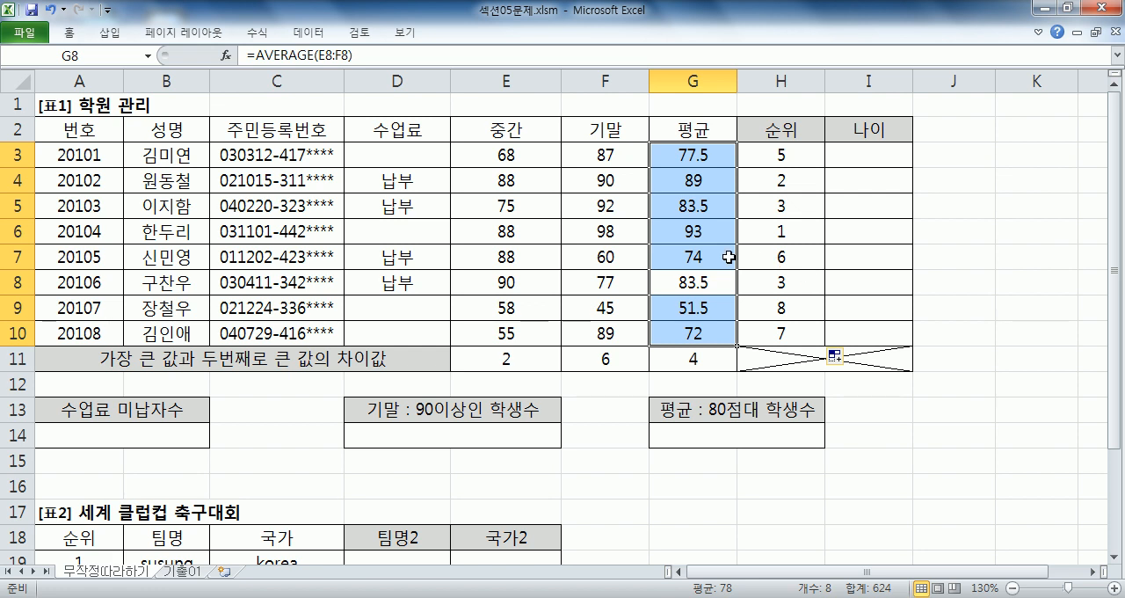
{"action": "key", "text": "Return"}
{"action": "key", "text": "Return"}
{"action": "key", "text": "Return"}
{"action": "key", "text": "Return"}
{"action": "key", "text": "Return"}
{"action": "key", "text": "Return"}
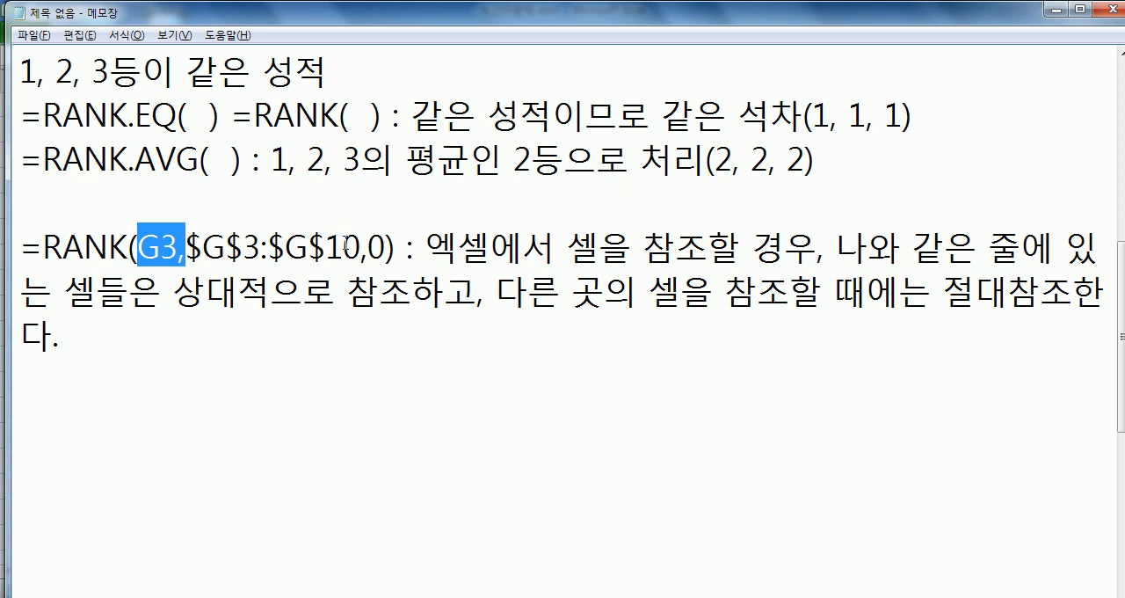
- Switch to Excel and examine the MAX minus LARGE formulas in row 11 against their source columns, starting with E3:E10
{"action": "key", "text": "alt+Tab"}
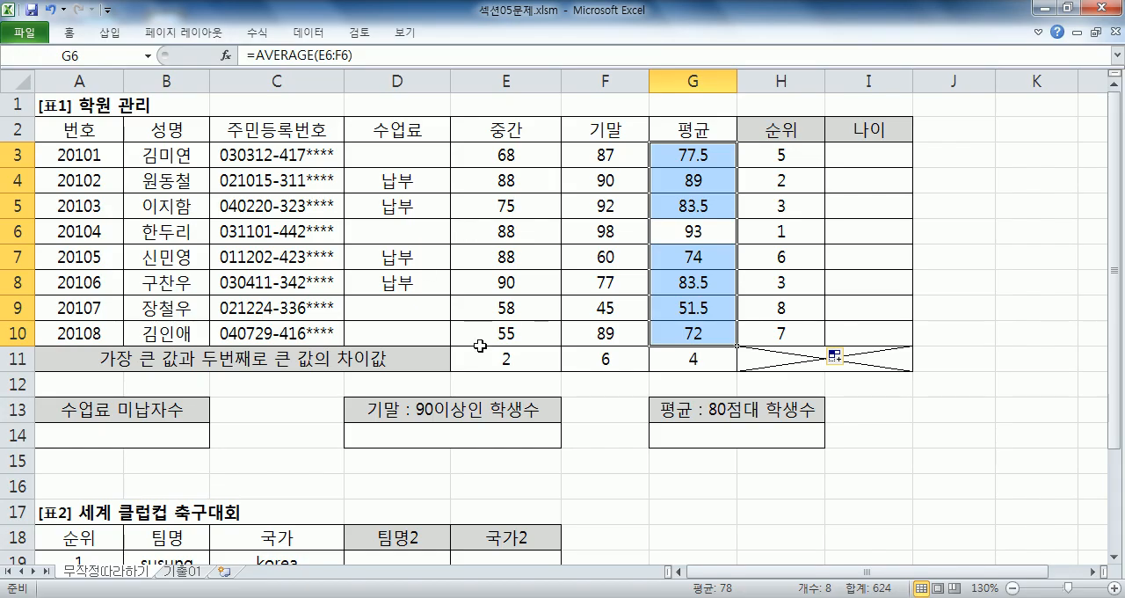
{"action": "left_click", "coordinate": [540, 359]}
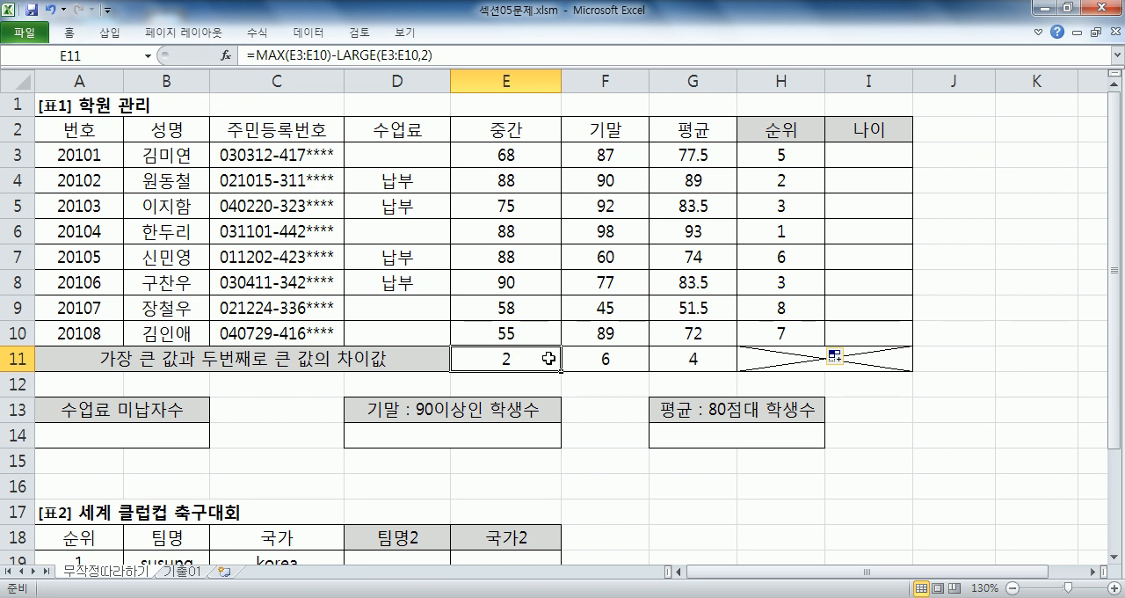
{"action": "double_click", "coordinate": [547, 358]}
{"action": "key", "text": "Escape"}
{"action": "left_click_drag", "start_coordinate": [532, 154], "coordinate": [534, 332]}
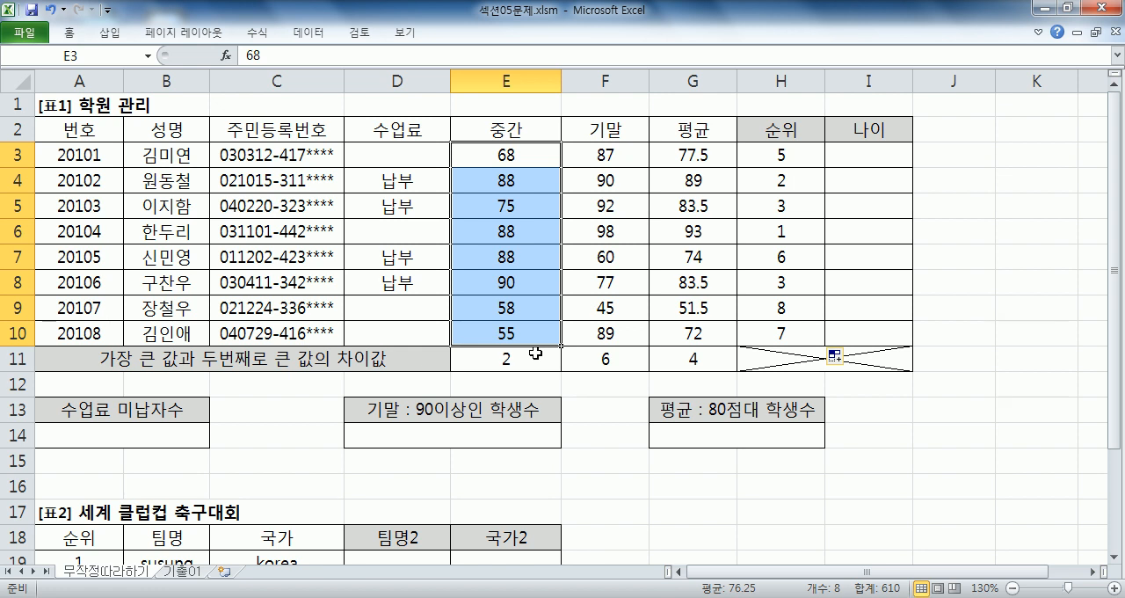
{"action": "left_click", "coordinate": [555, 359]}
{"action": "left_click", "coordinate": [580, 363]}
{"action": "key", "text": "F2"}
{"action": "key", "text": "Escape"}
{"action": "double_click", "coordinate": [694, 361]}
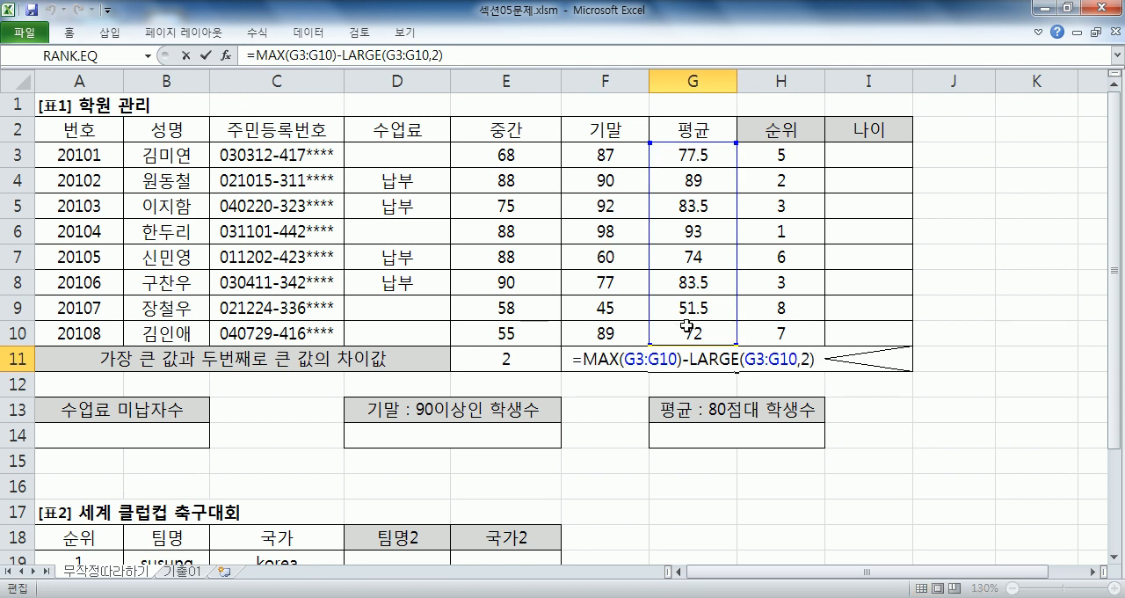
{"action": "key", "text": "Escape"}
{"action": "left_click_drag", "start_coordinate": [524, 158], "coordinate": [508, 323]}
{"action": "left_click", "coordinate": [508, 358]}
{"action": "left_click_drag", "start_coordinate": [519, 160], "coordinate": [506, 336]}
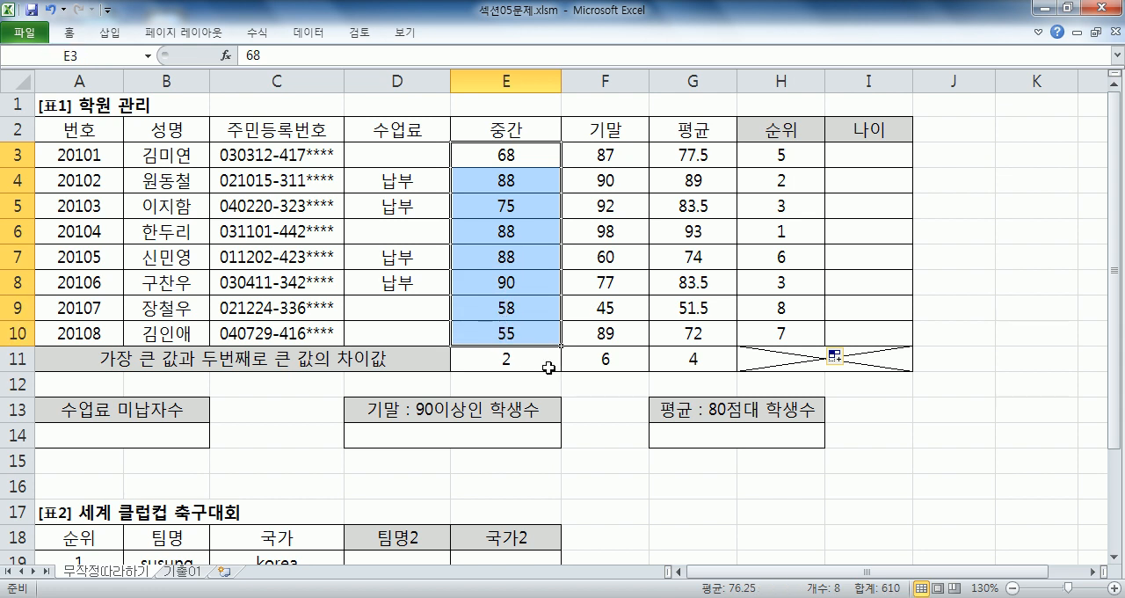
{"action": "left_click", "coordinate": [550, 359]}
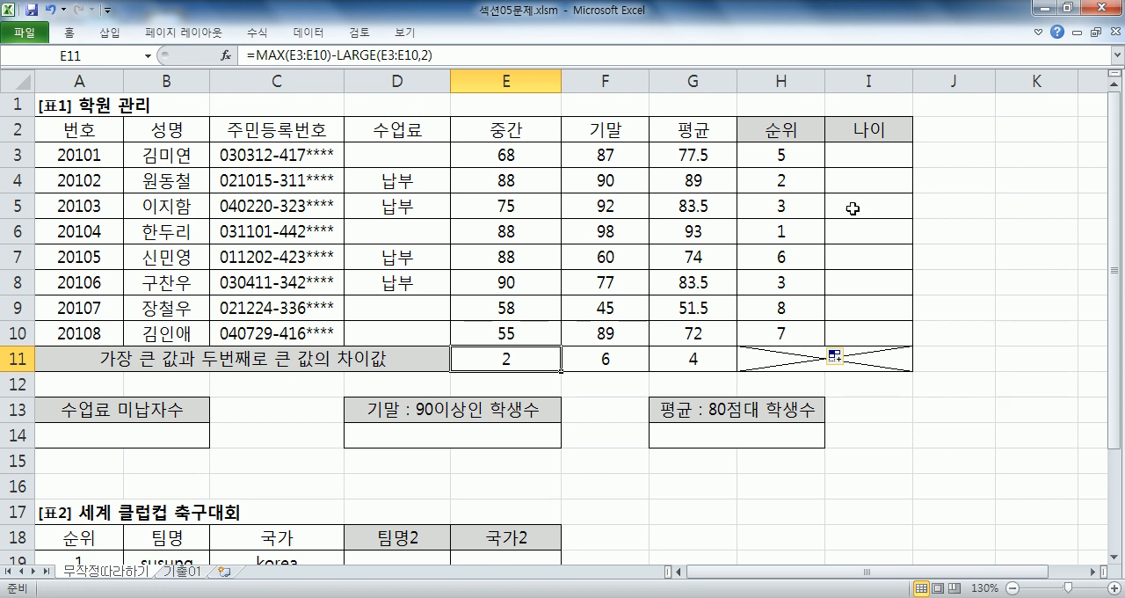
- Examine how the age cell I3 relates to the resident registration number in C3 of the same row
{"action": "left_click", "coordinate": [878, 150]}
{"action": "left_click", "coordinate": [242, 158]}
{"action": "left_click", "coordinate": [876, 154]}
{"action": "left_click", "coordinate": [9, 153]}
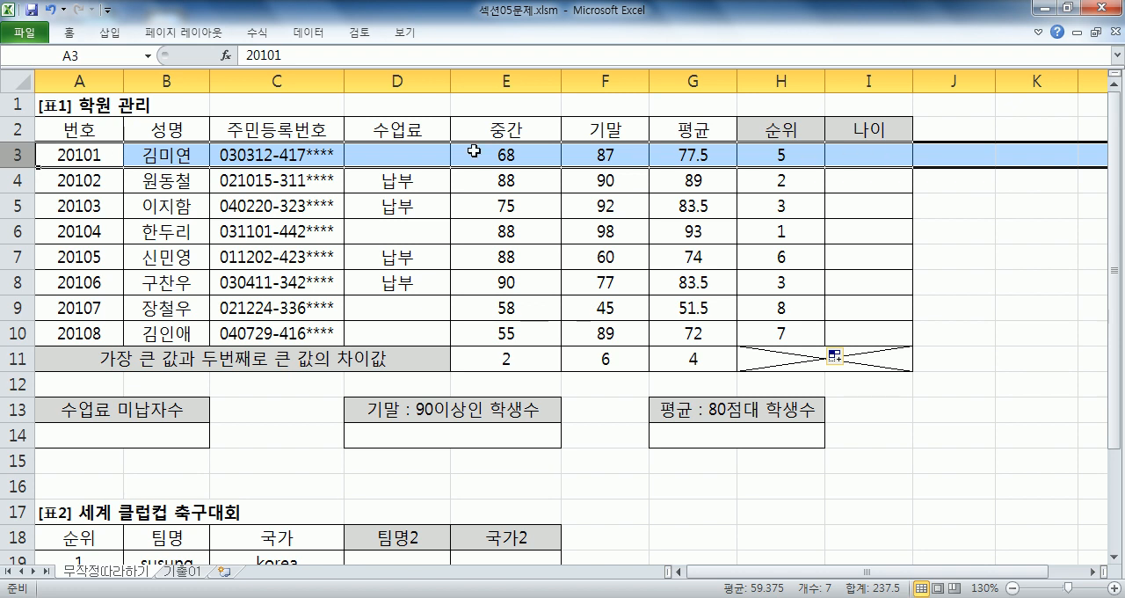
{"action": "left_click_drag", "start_coordinate": [264, 180], "coordinate": [249, 290]}
{"action": "left_click", "coordinate": [884, 148]}
{"action": "left_click_drag", "start_coordinate": [884, 147], "coordinate": [280, 155]}
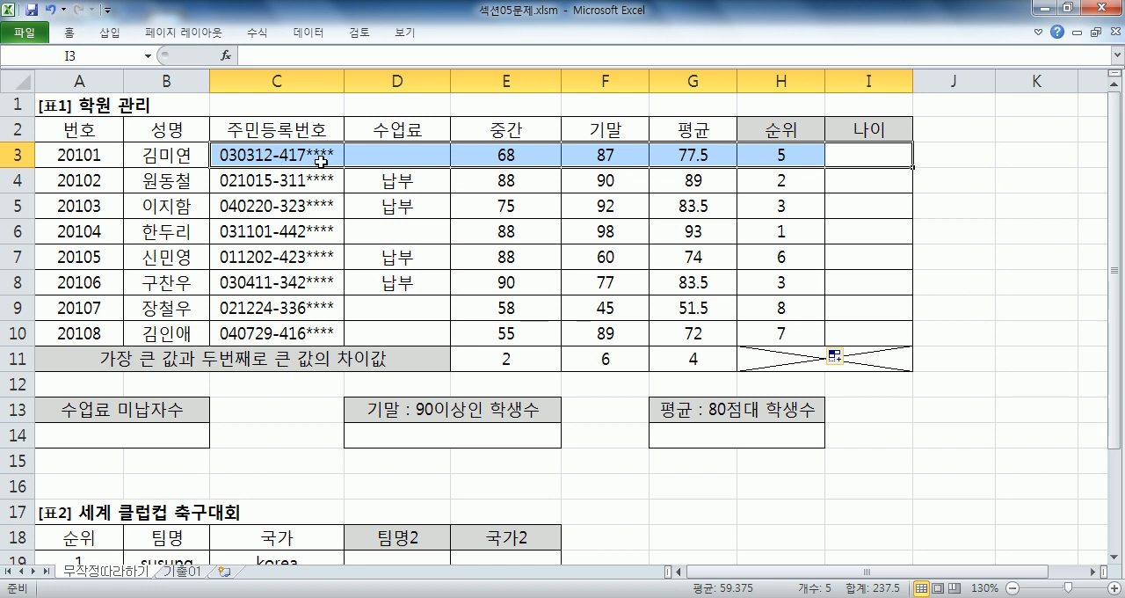
{"action": "left_click", "coordinate": [872, 151]}
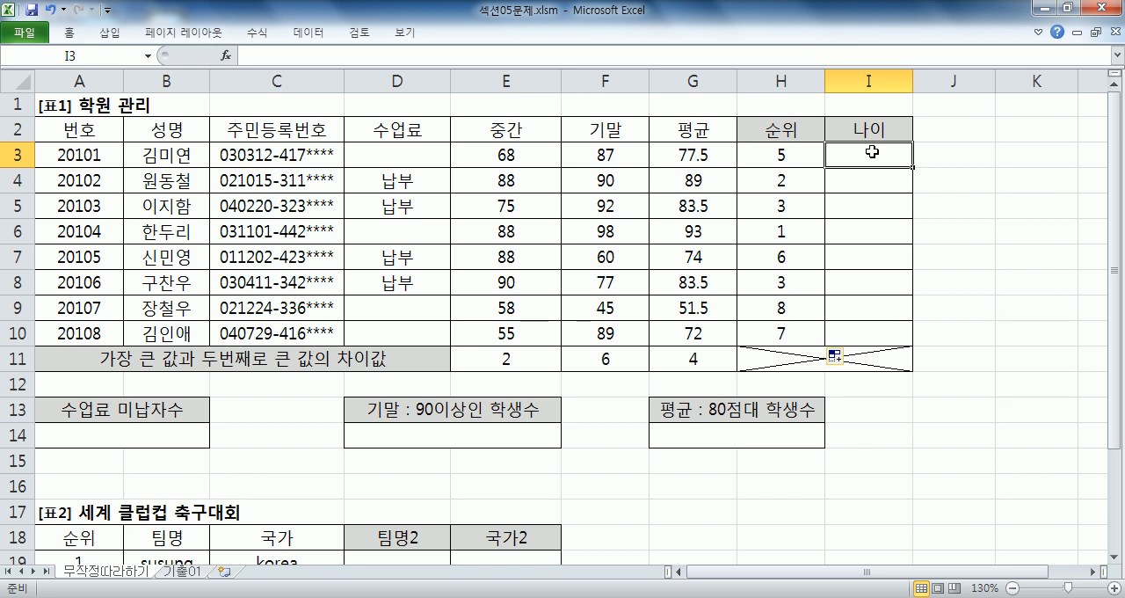
{"action": "left_click", "coordinate": [262, 159]}
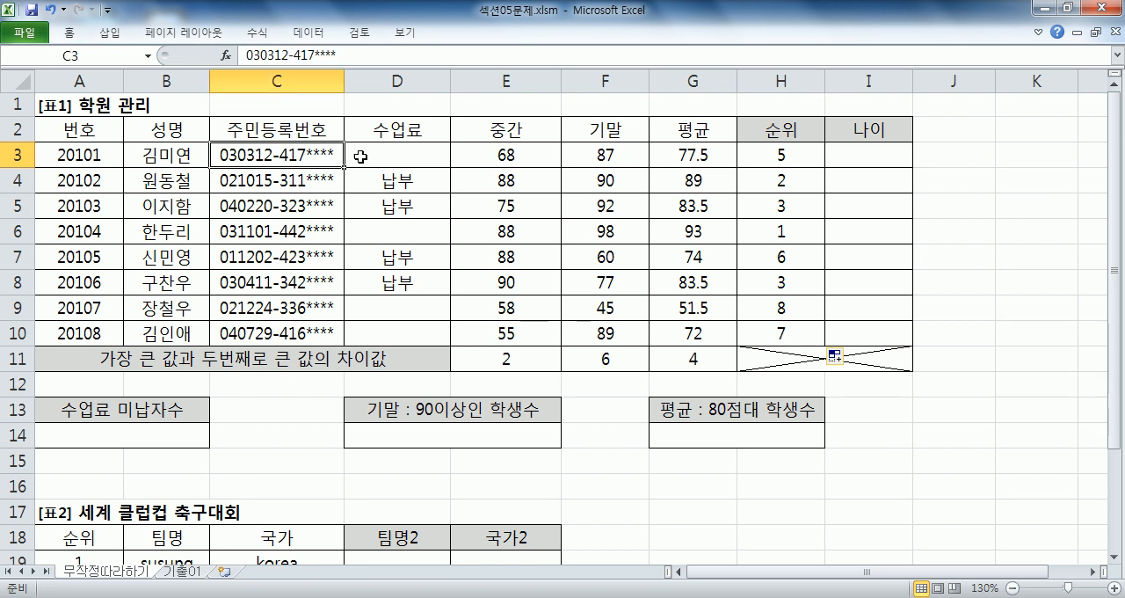
{"action": "left_click", "coordinate": [874, 147]}
{"action": "left_click", "coordinate": [239, 407]}
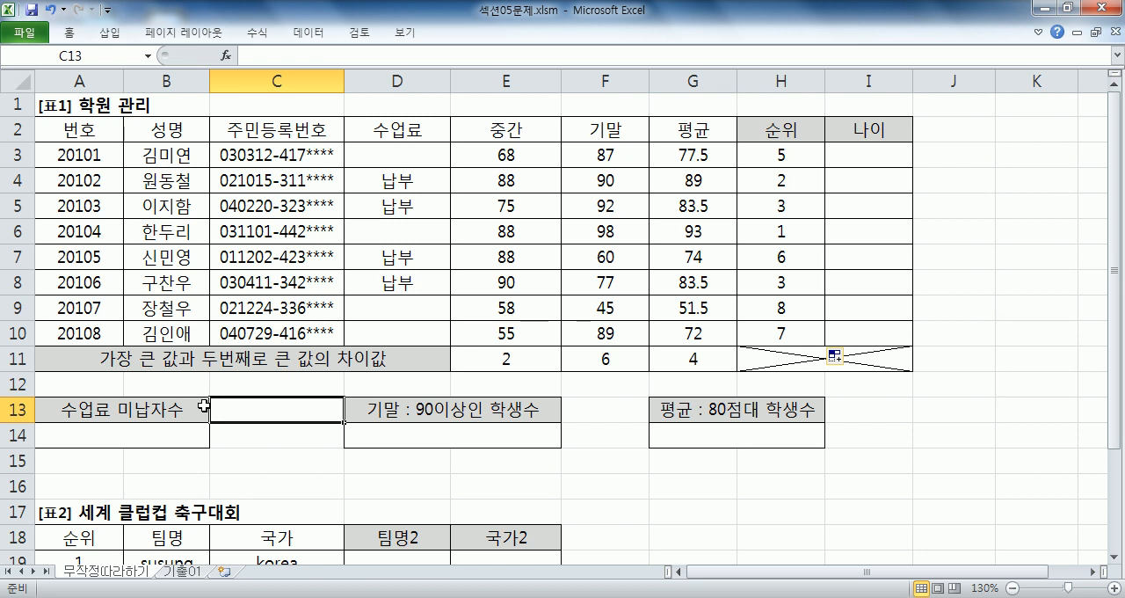
- Switch to Notepad and highlight the order argument 0 in the noted RANK formula
{"action": "key", "text": "alt+Tab"}
{"action": "left_click", "coordinate": [157, 352]}
{"action": "left_click_drag", "start_coordinate": [368, 246], "coordinate": [385, 251]}
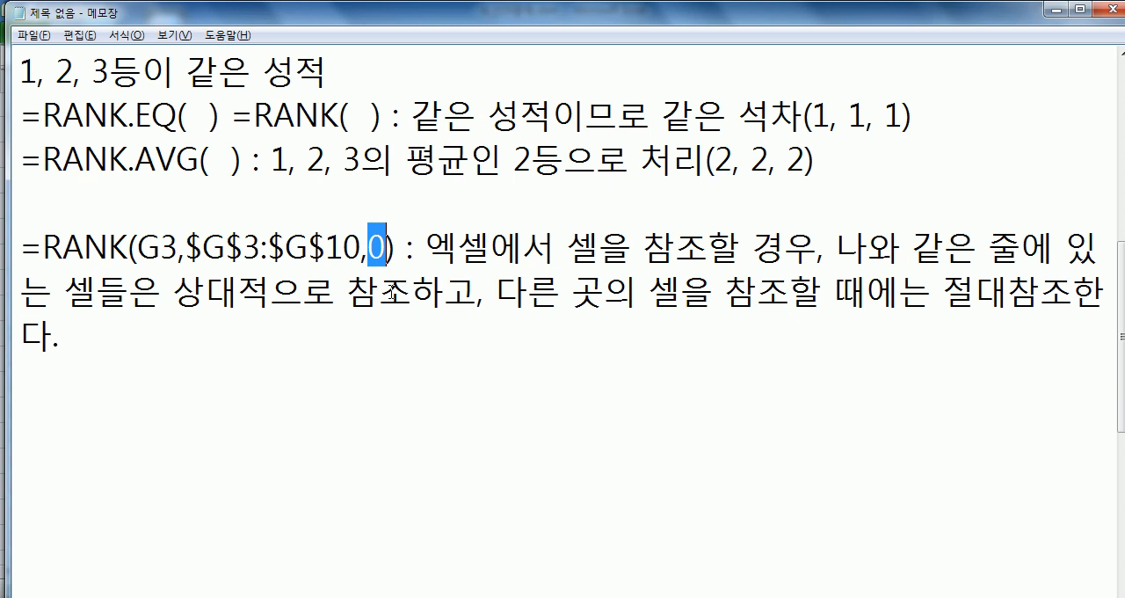
- Return to Excel and clear the ranks in H3:H10
{"action": "key", "text": "alt+Tab"}
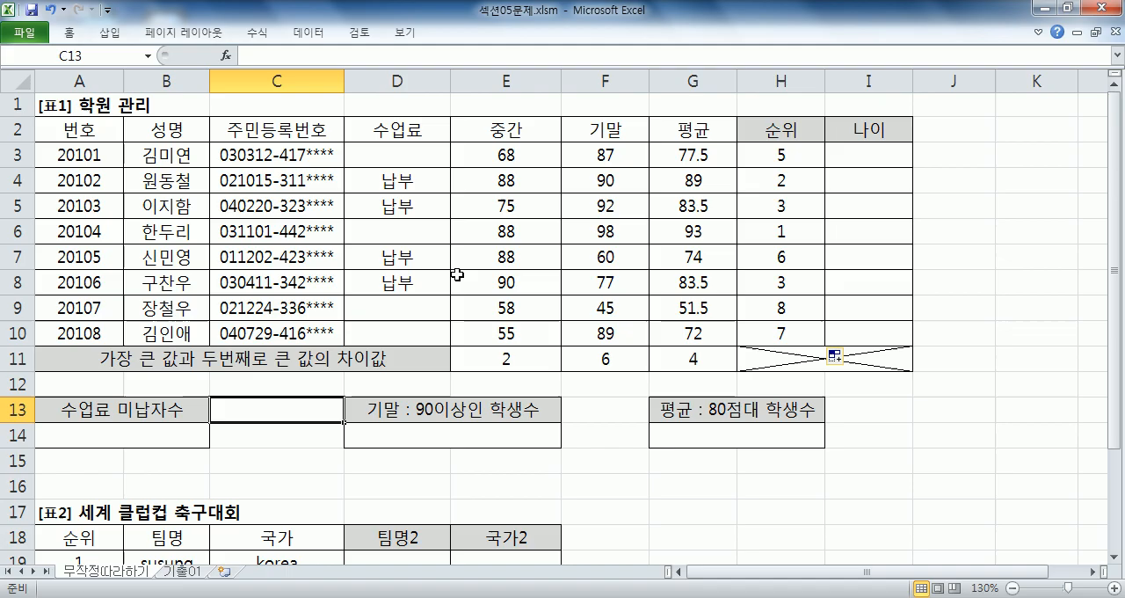
{"action": "left_click_drag", "start_coordinate": [802, 149], "coordinate": [795, 327]}
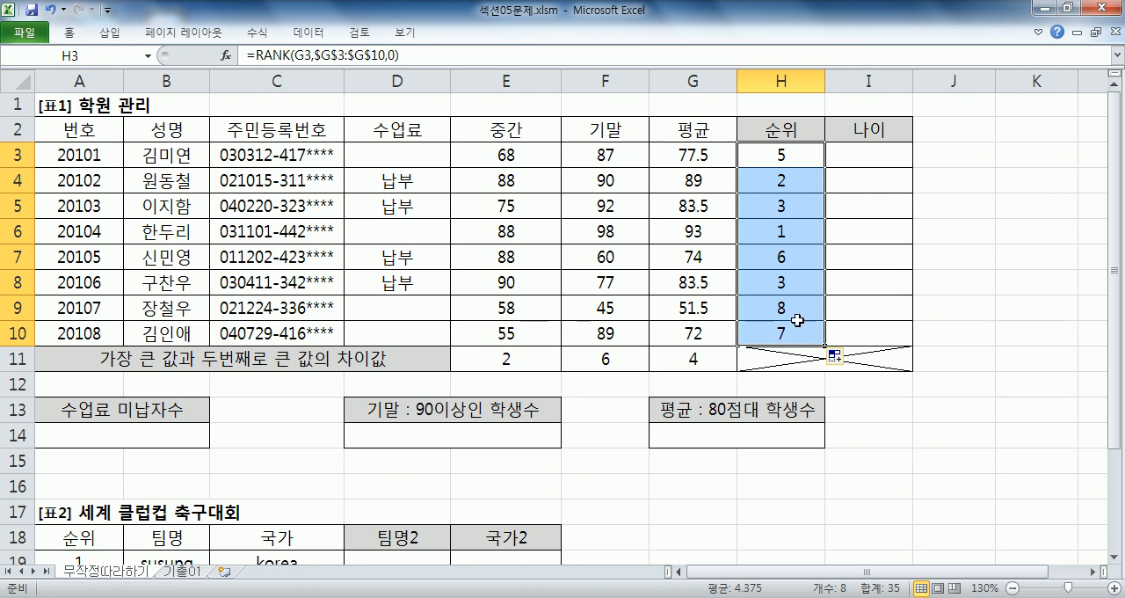
{"action": "key", "text": "Delete"}
- Start a RANK formula in H3 with G3 as the number and the absolute range $G$3:$G$10 as the reference
{"action": "left_click", "coordinate": [758, 158]}
{"action": "type", "text": "="}
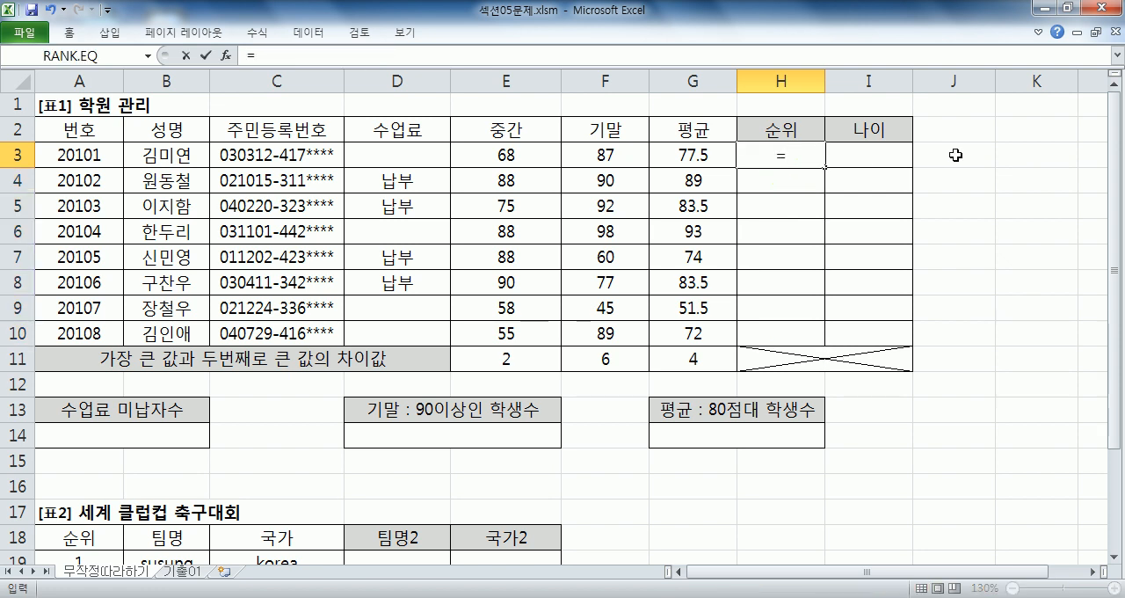
{"action": "type", "text": "RANK("}
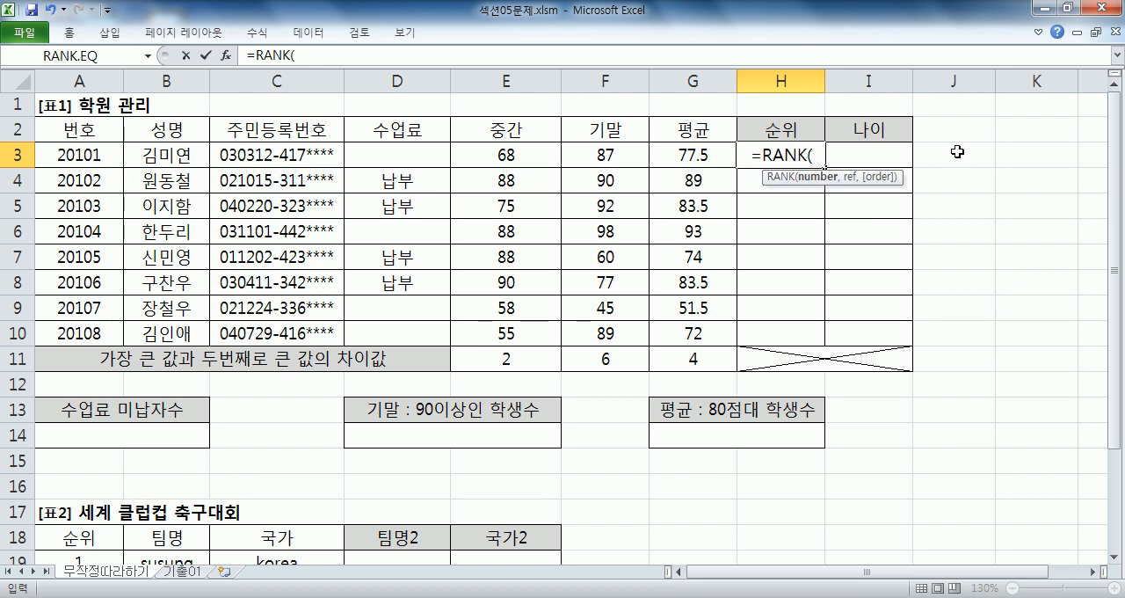
{"action": "left_click", "coordinate": [695, 153]}
{"action": "type", "text": ","}
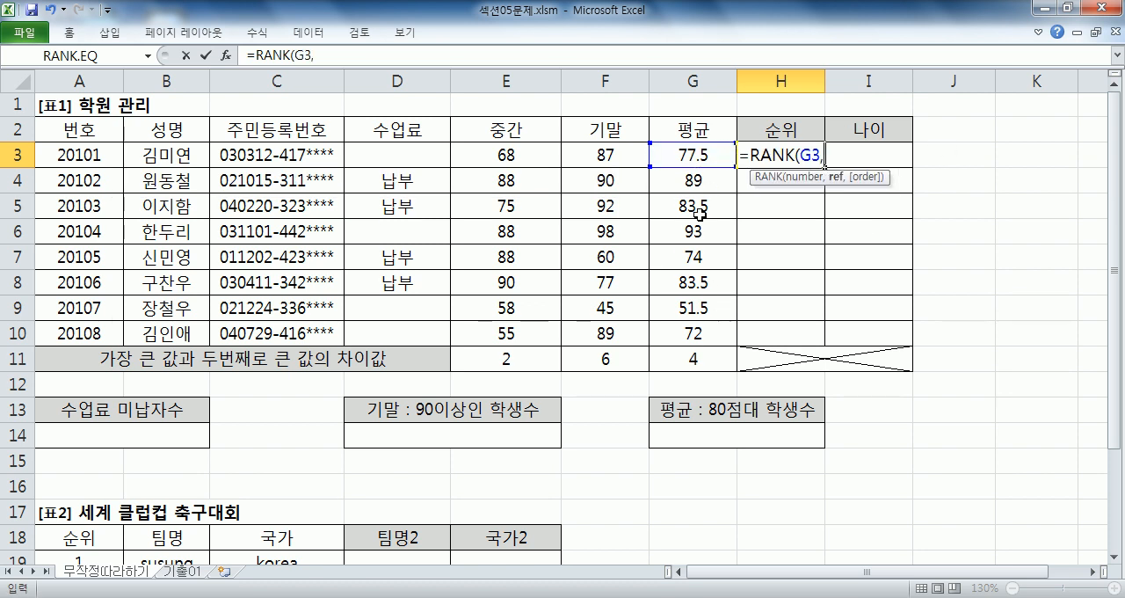
{"action": "left_click_drag", "start_coordinate": [680, 150], "coordinate": [684, 326]}
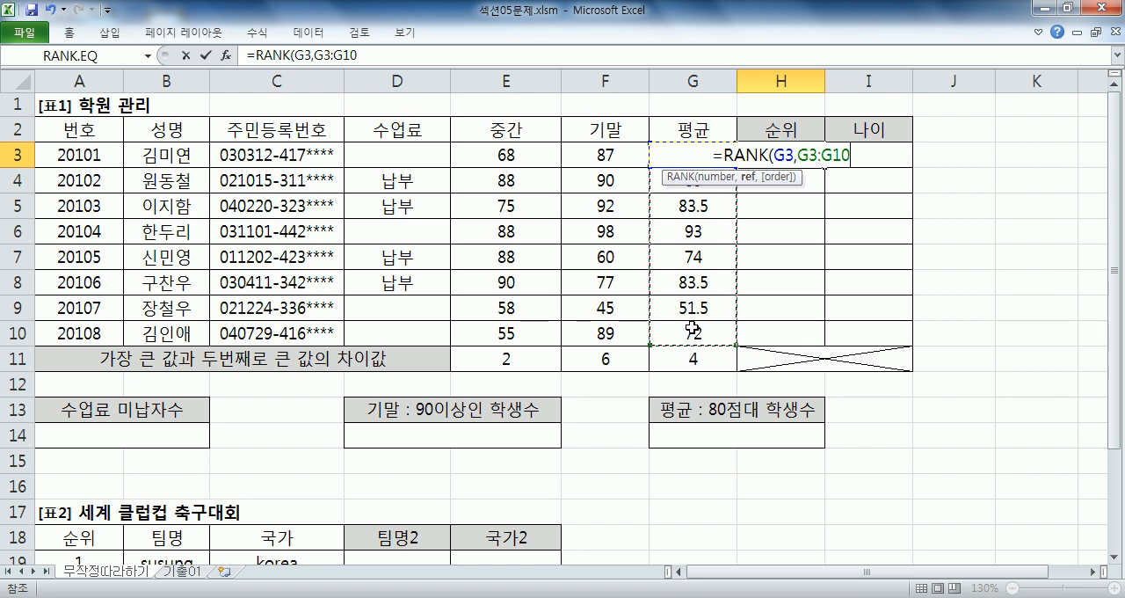
{"action": "key", "text": "F4"}
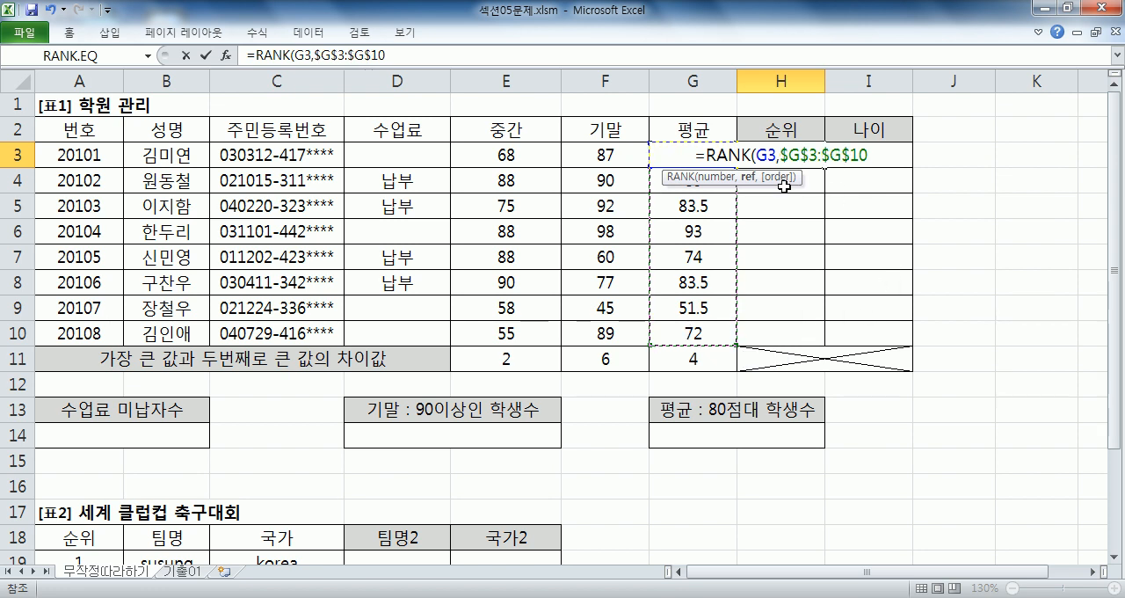
- Complete H3's RANK formula with order 0 for descending ranking
{"action": "type", "text": ","}
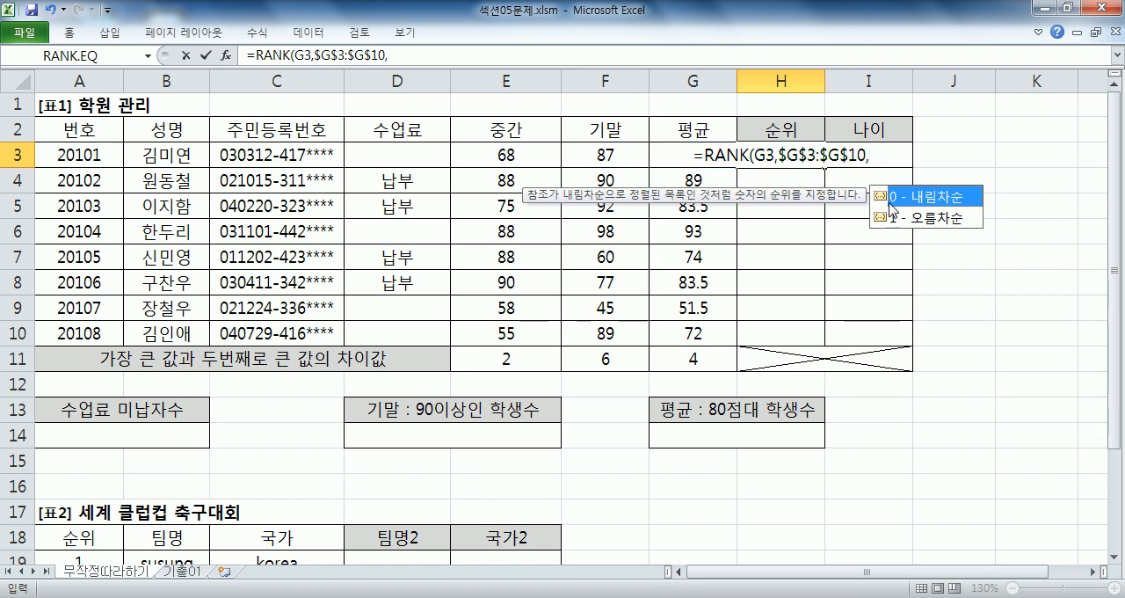
{"action": "left_click", "coordinate": [921, 220]}
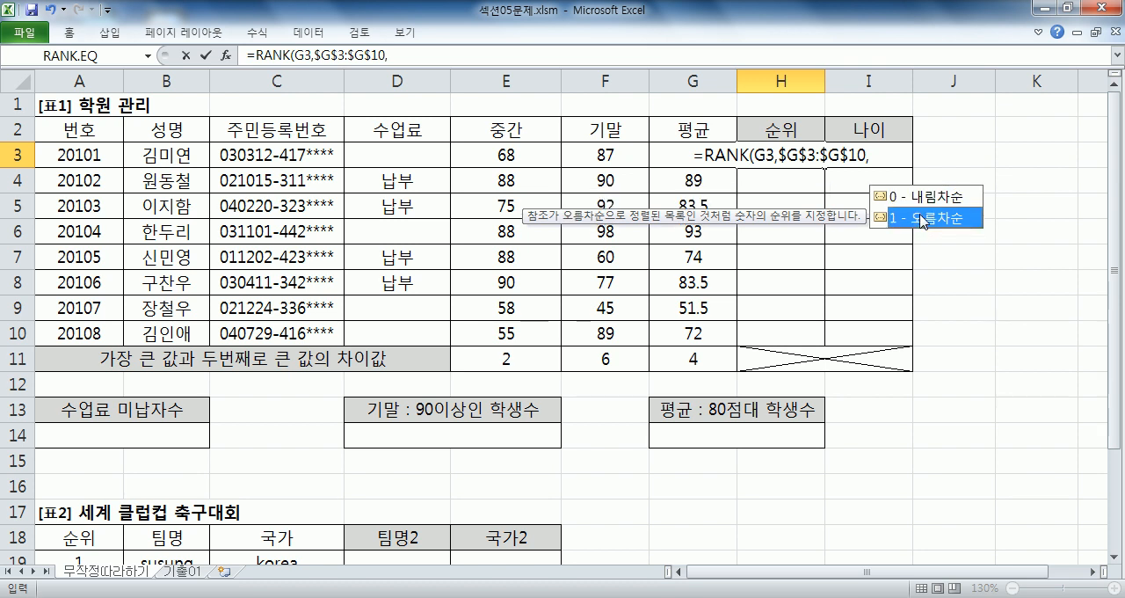
{"action": "left_click", "coordinate": [890, 154]}
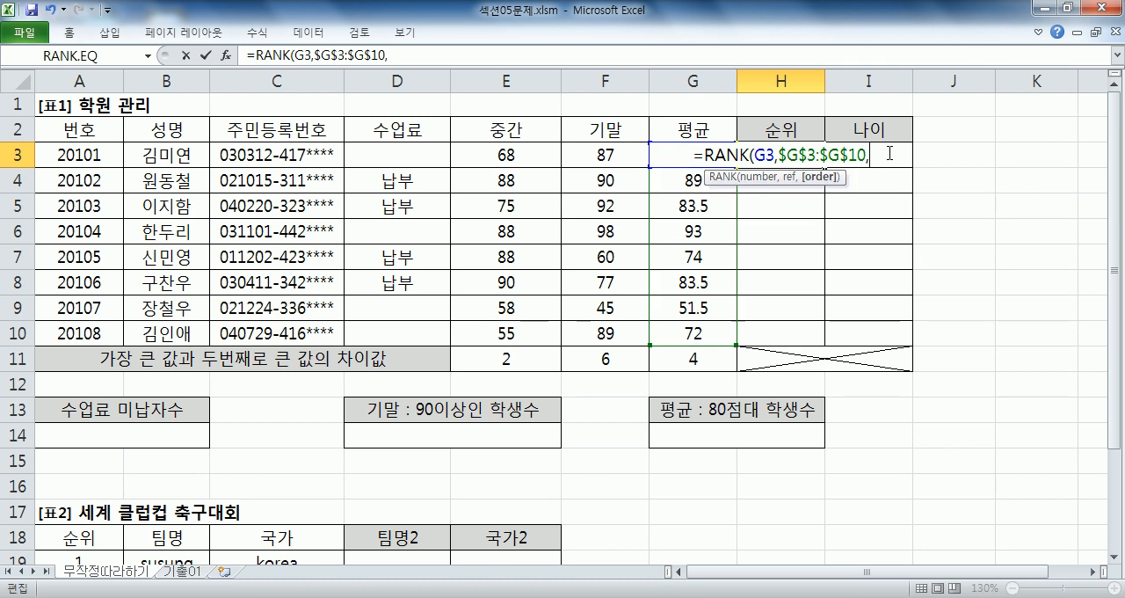
{"action": "type", "text": "0"}
{"action": "key", "text": "Return"}
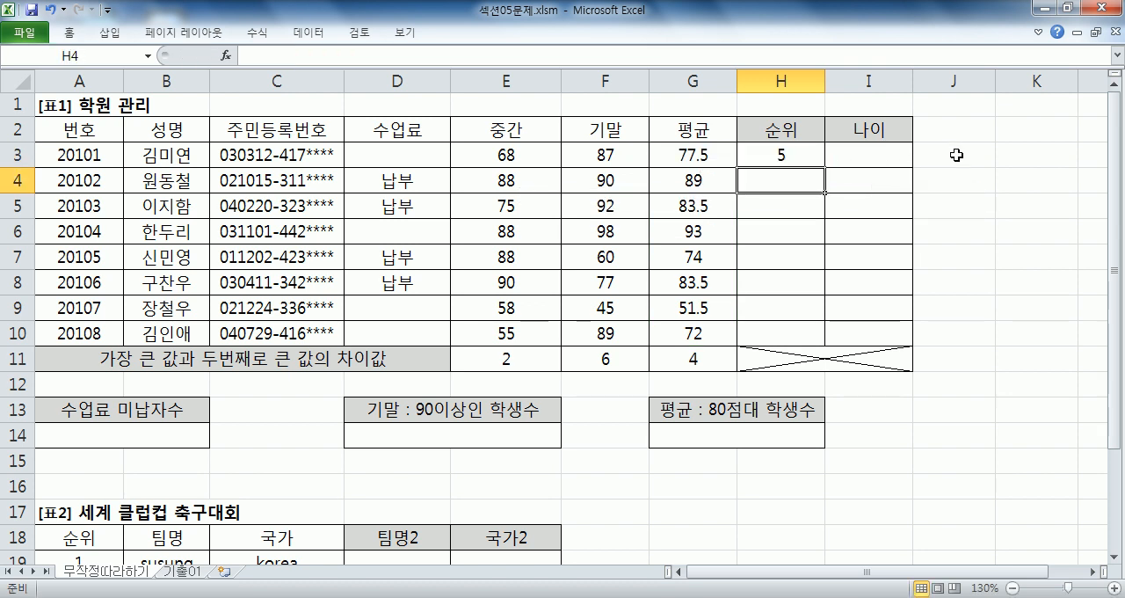
- Fill H3's rank formula down through H10 and select the age cell I3
{"action": "left_click", "coordinate": [805, 155]}
{"action": "left_click_drag", "start_coordinate": [826, 169], "coordinate": [823, 339]}
{"action": "left_click", "coordinate": [856, 163]}
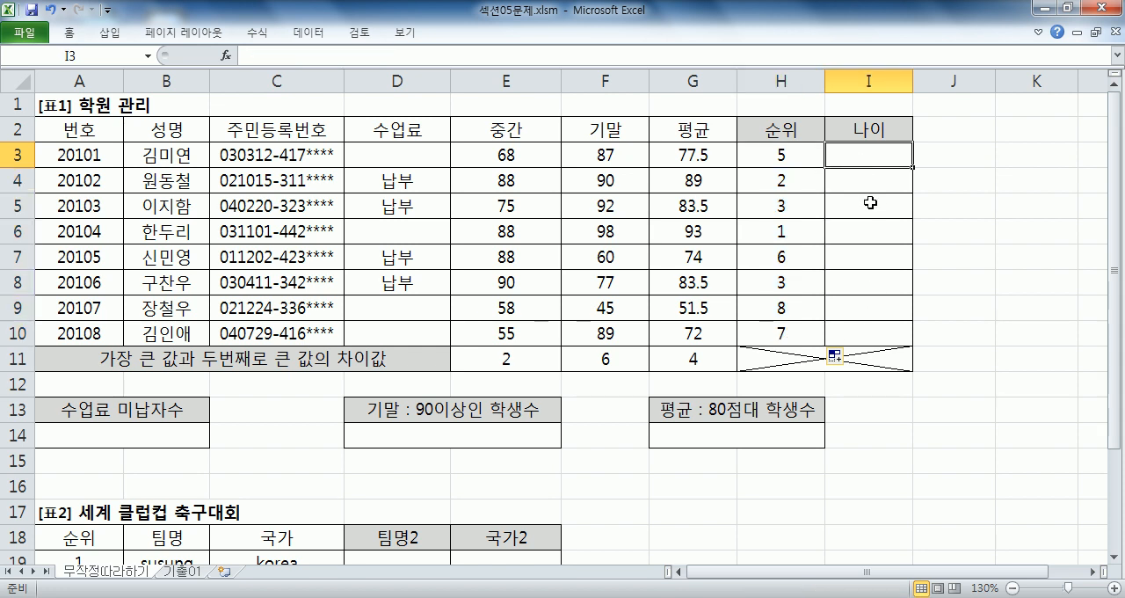
- Switch to Notepad and start item 3 below the RANK note with the text '3. 주민등록번호의(C3:C10)'
{"action": "key", "text": "alt+Tab"}
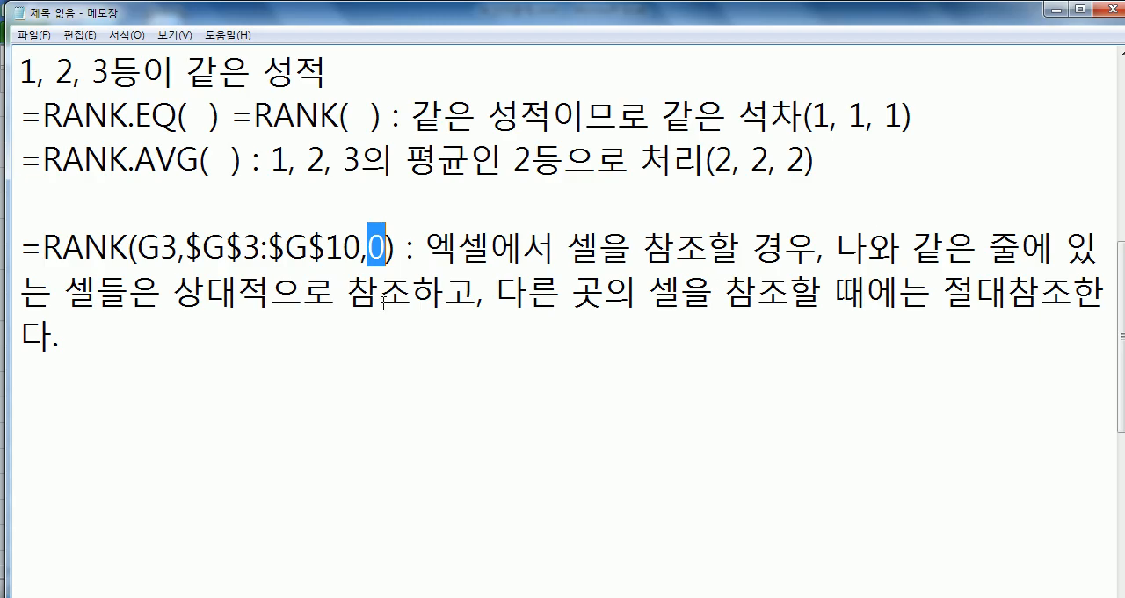
{"action": "left_click", "coordinate": [114, 378]}
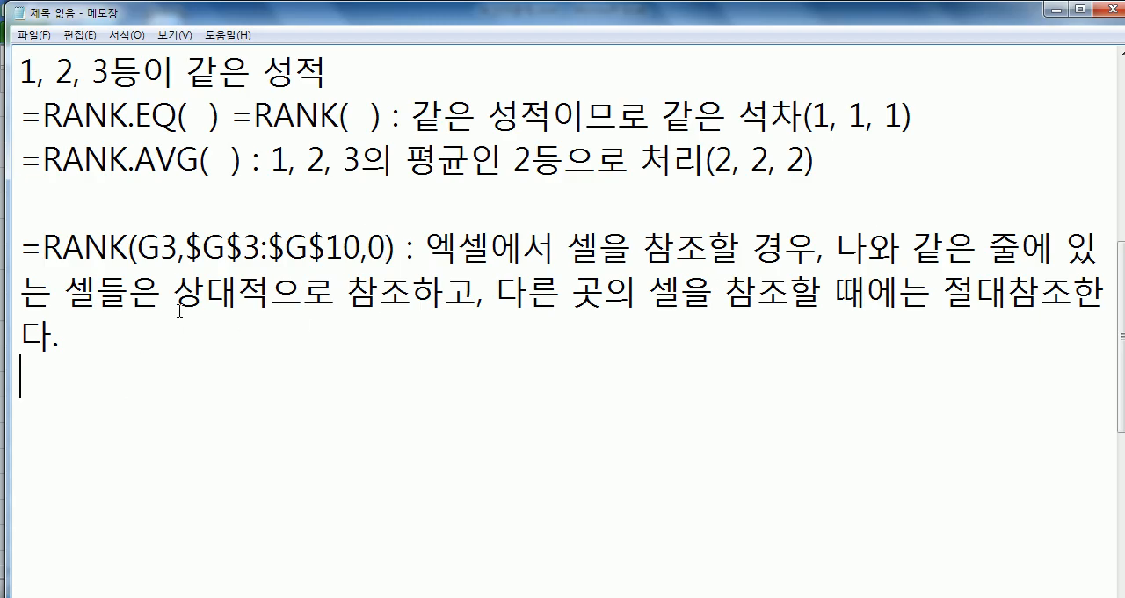
{"action": "key", "text": "Return"}
{"action": "type", "text": "3. 주"}
{"action": "type", "text": "민등록버"}
{"action": "type", "text": "ㄴ호의"}
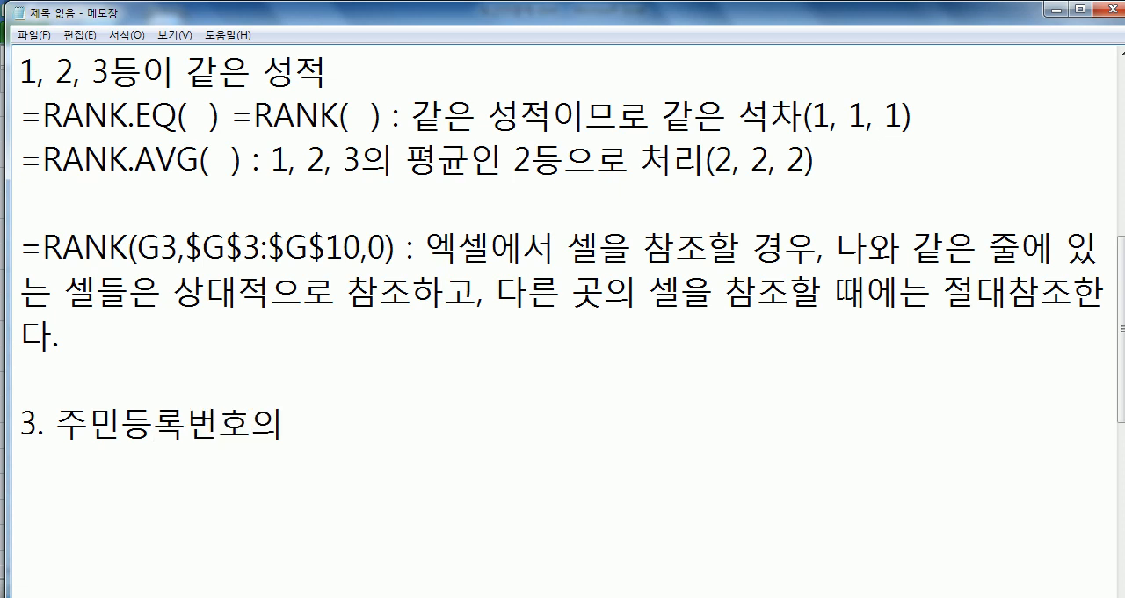
{"action": "key", "text": "BackSpace"}
{"action": "type", "text": "(C3"}
{"action": "type", "text": ":C10)"}
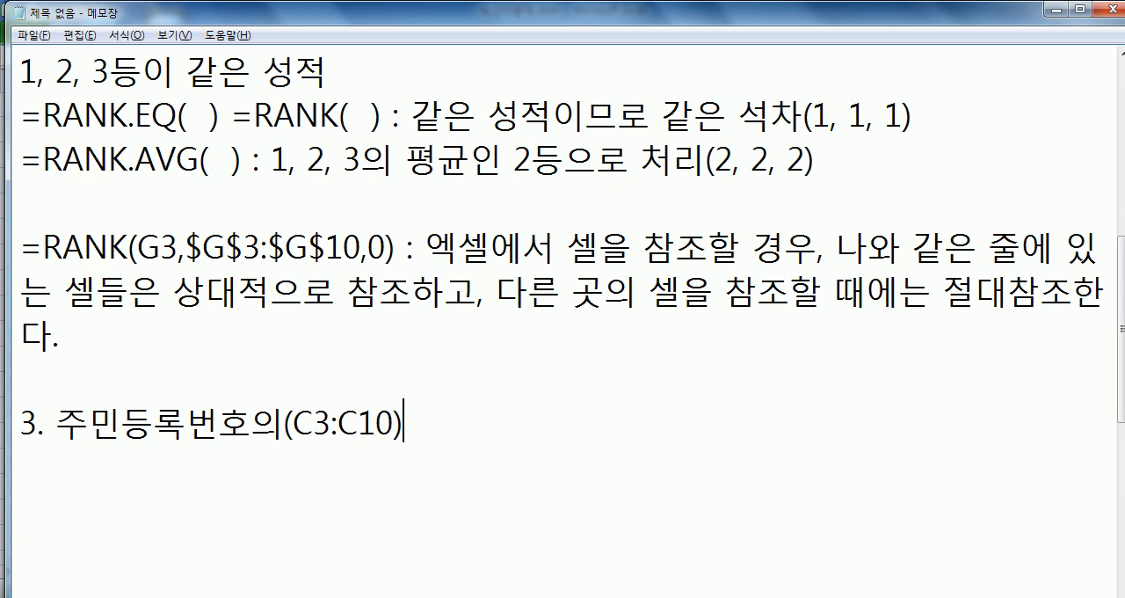
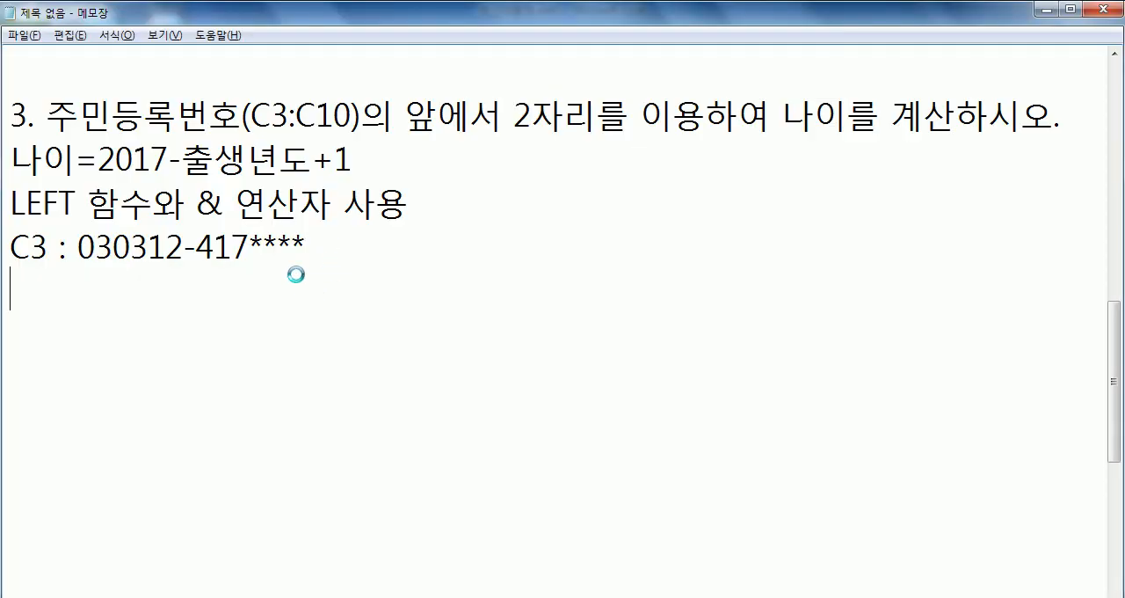
{"action": "key", "text": "alt+Tab"}
{"action": "key", "text": "alt+Tab"}
- Write the age calculation '=2017-2003+1' on a new line below the C3 registration number example
{"action": "left_click_drag", "start_coordinate": [78, 248], "coordinate": [108, 247]}
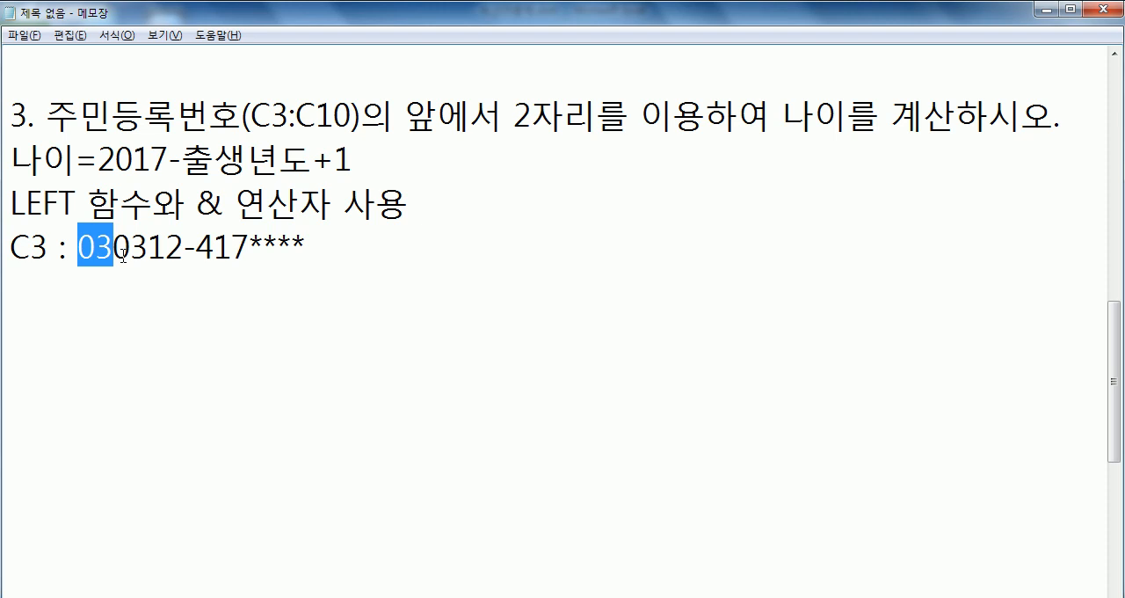
{"action": "left_click", "coordinate": [222, 290]}
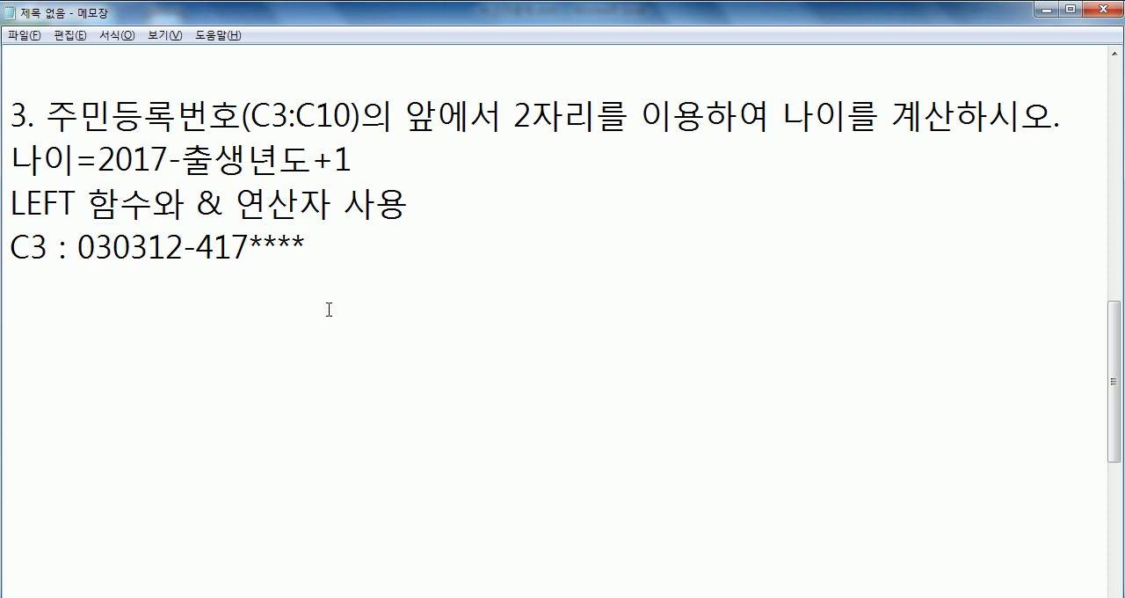
{"action": "key", "text": "Return"}
{"action": "type", "text": "=2017-"}
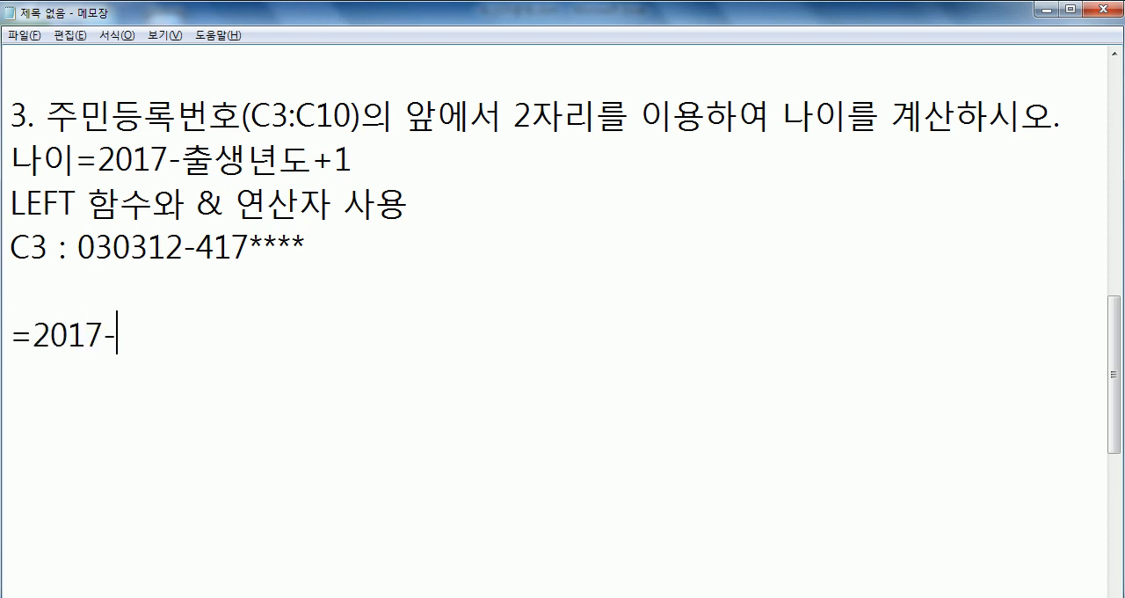
{"action": "type", "text": "2003"}
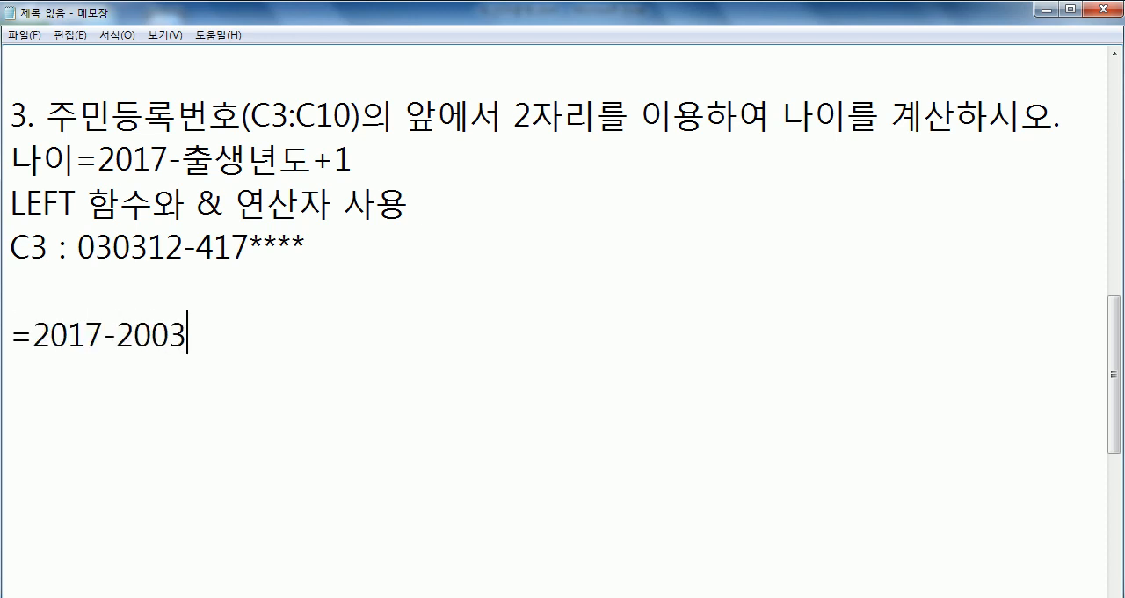
{"action": "type", "text": "+1"}
{"action": "key", "text": "Return"}
- Compare each term of the sample age calculation with the age rule, the registration number's first two digits and cell C3 in Excel
{"action": "left_click_drag", "start_coordinate": [36, 334], "coordinate": [103, 334]}
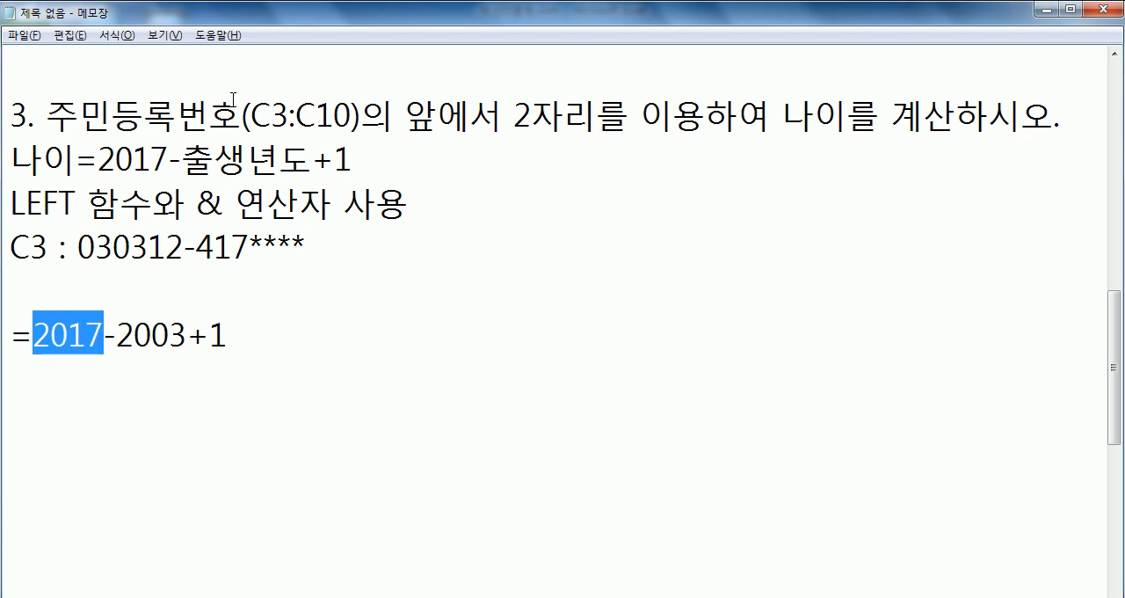
{"action": "left_click_drag", "start_coordinate": [98, 158], "coordinate": [182, 158]}
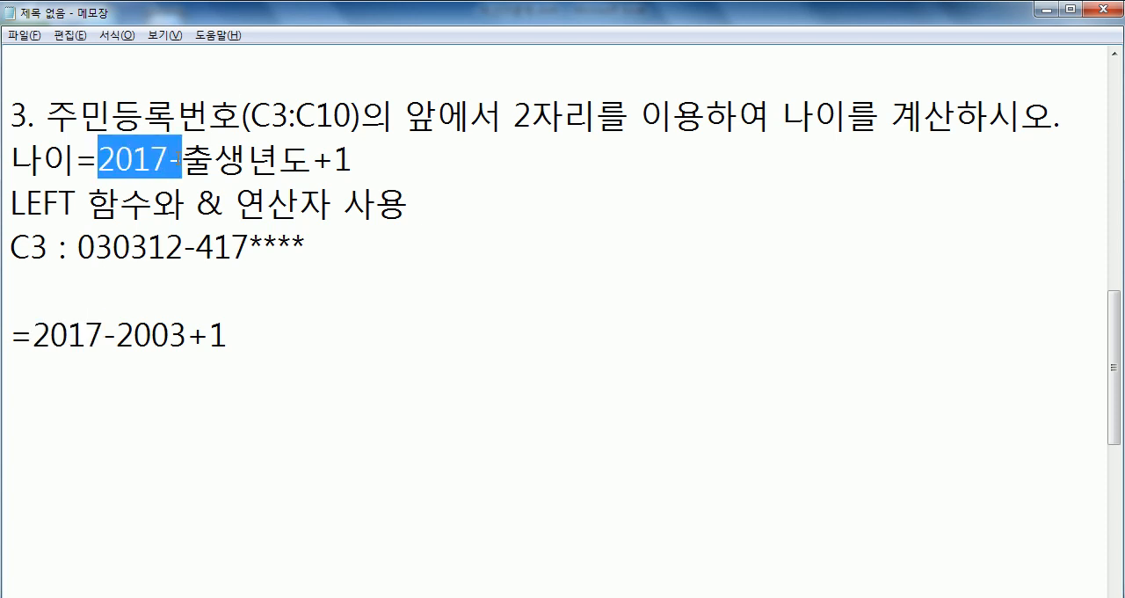
{"action": "left_click_drag", "start_coordinate": [116, 334], "coordinate": [186, 334]}
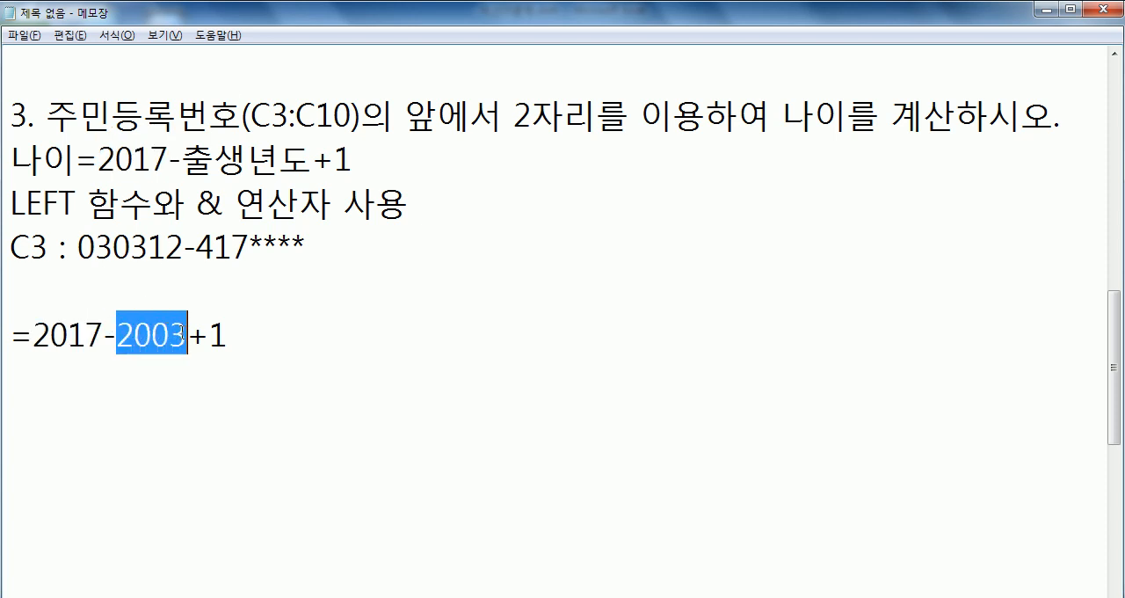
{"action": "left_click_drag", "start_coordinate": [182, 158], "coordinate": [313, 158]}
{"action": "left_click_drag", "start_coordinate": [78, 246], "coordinate": [114, 248]}
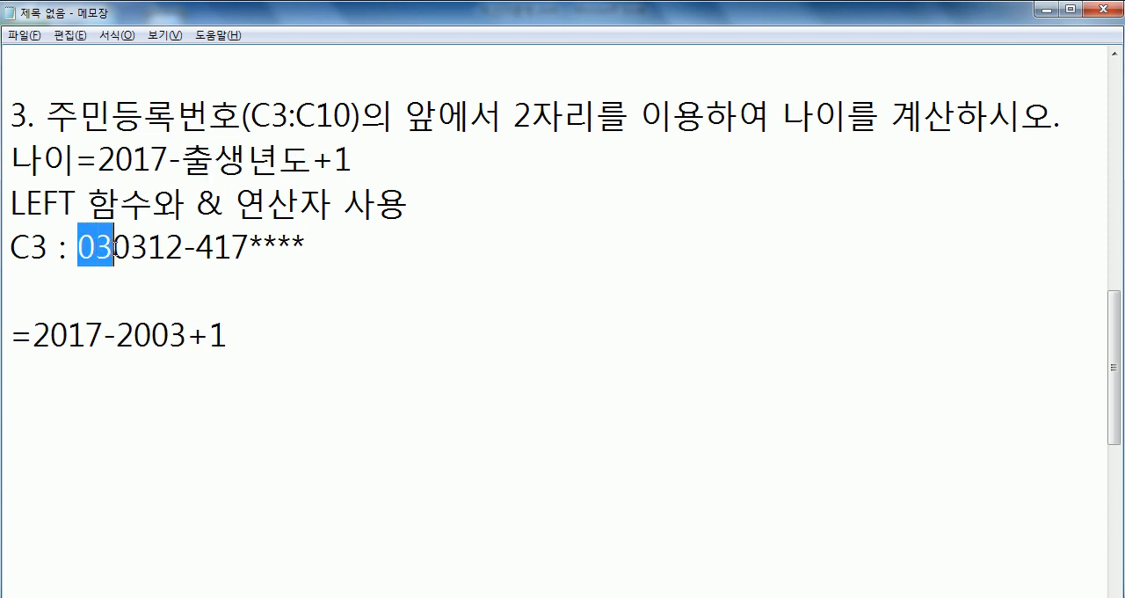
{"action": "left_click_drag", "start_coordinate": [117, 334], "coordinate": [188, 335]}
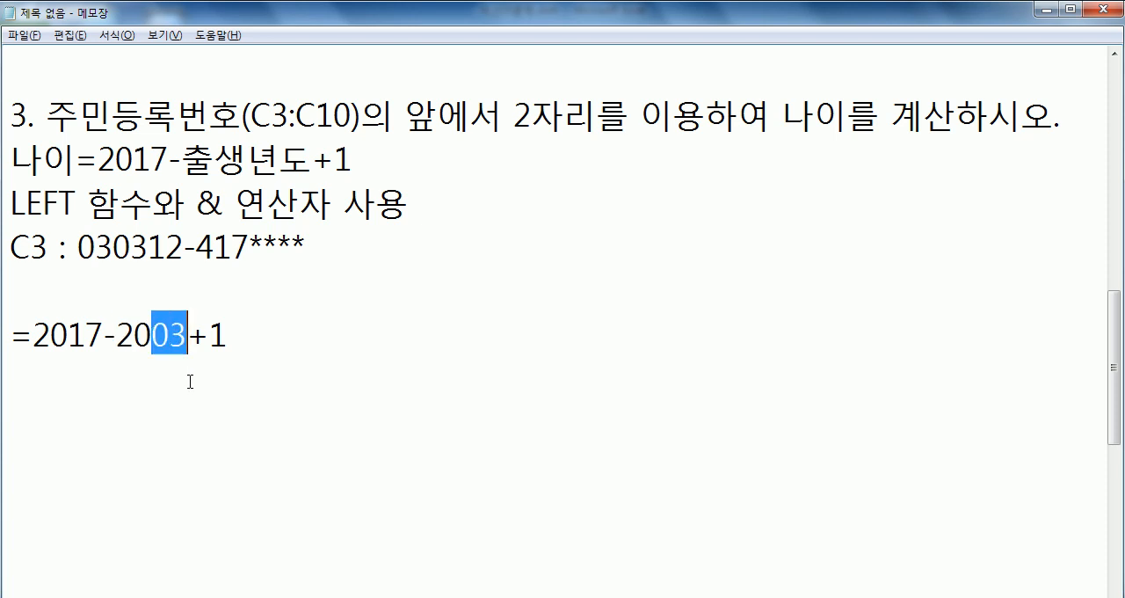
{"action": "key", "text": "alt+Tab"}
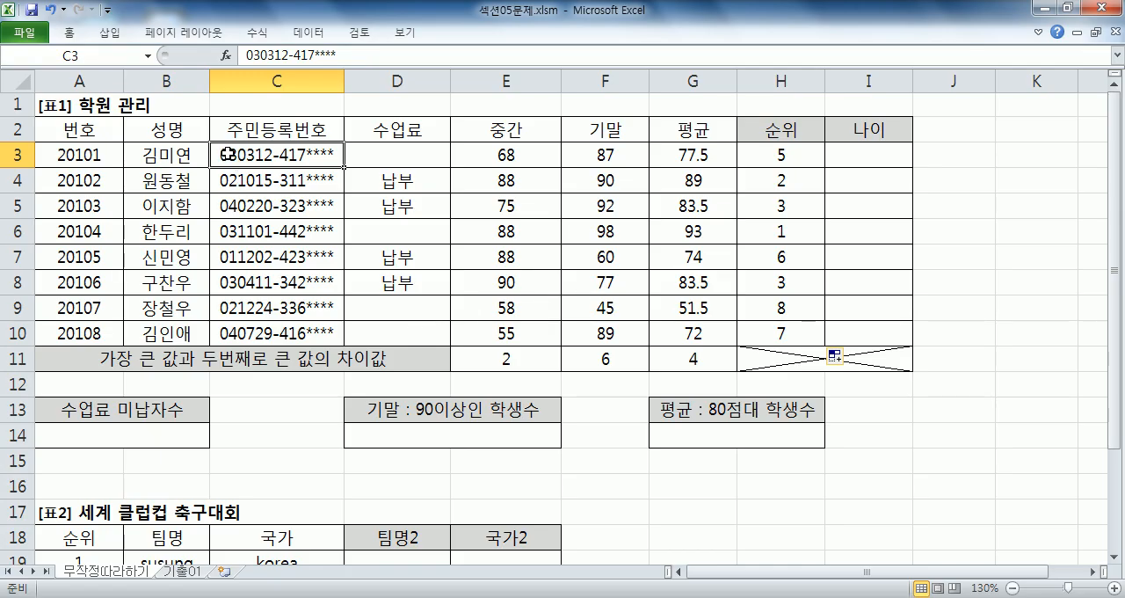
{"action": "key", "text": "alt+Tab"}
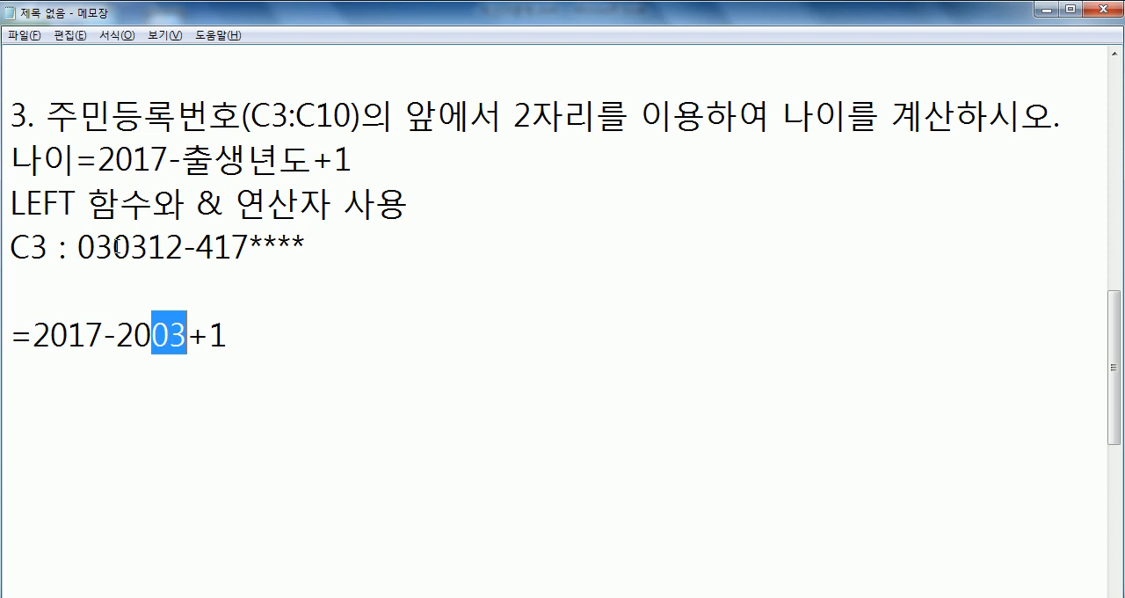
{"action": "left_click_drag", "start_coordinate": [117, 337], "coordinate": [144, 337]}
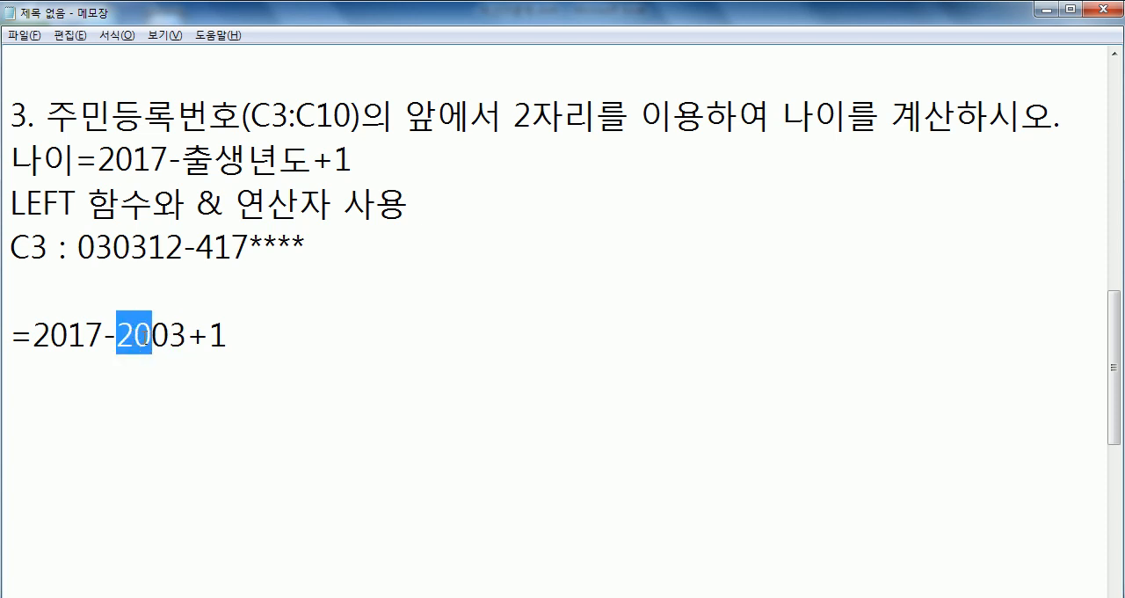
{"action": "left_click_drag", "start_coordinate": [77, 246], "coordinate": [114, 249]}
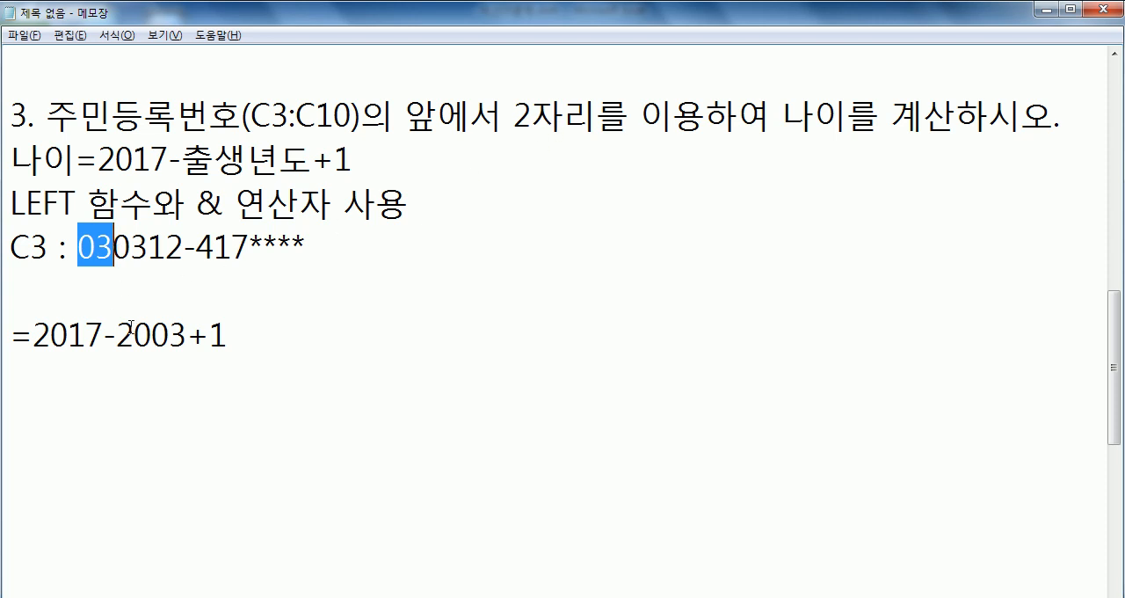
{"action": "left_click_drag", "start_coordinate": [313, 160], "coordinate": [356, 160]}
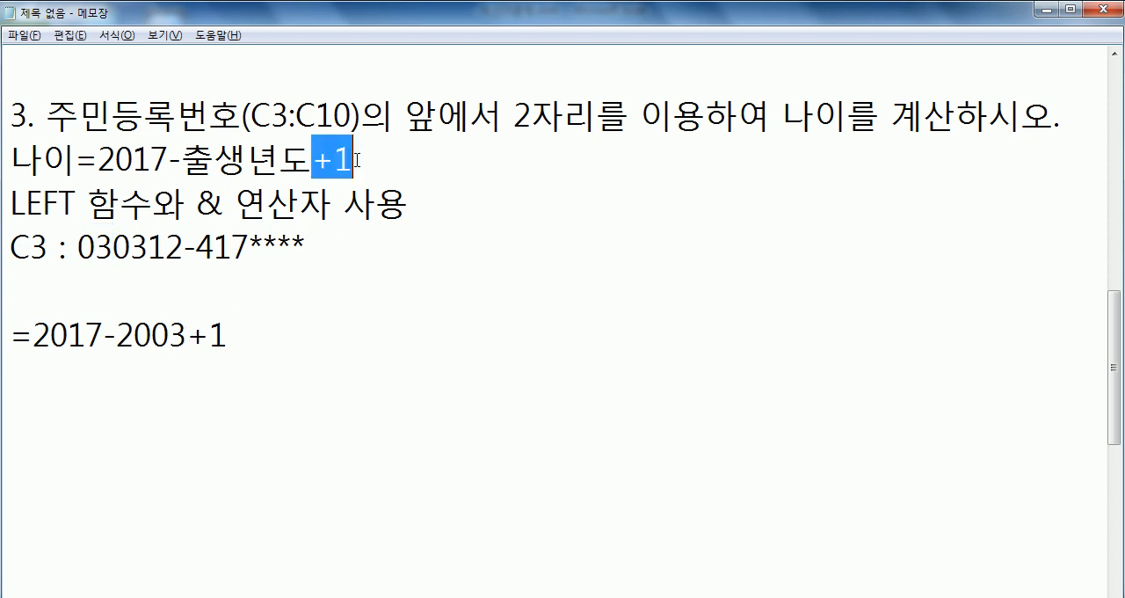
- Add a second calculation line reading '=2017-2003' below the first age calculation
{"action": "left_click", "coordinate": [243, 338]}
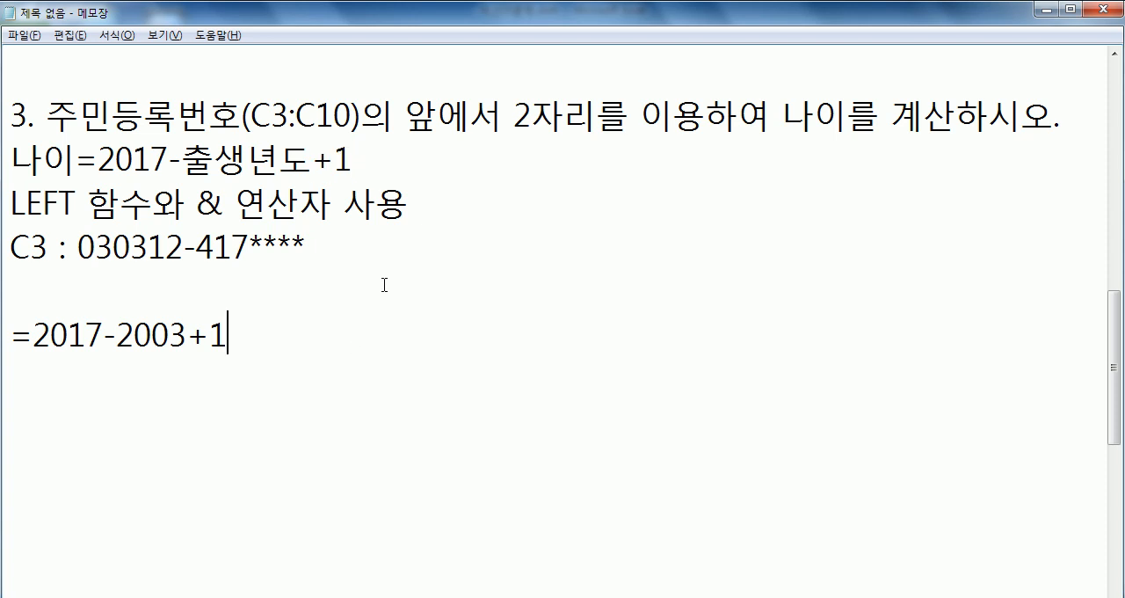
{"action": "key", "text": "Return"}
{"action": "type", "text": "=2017-"}
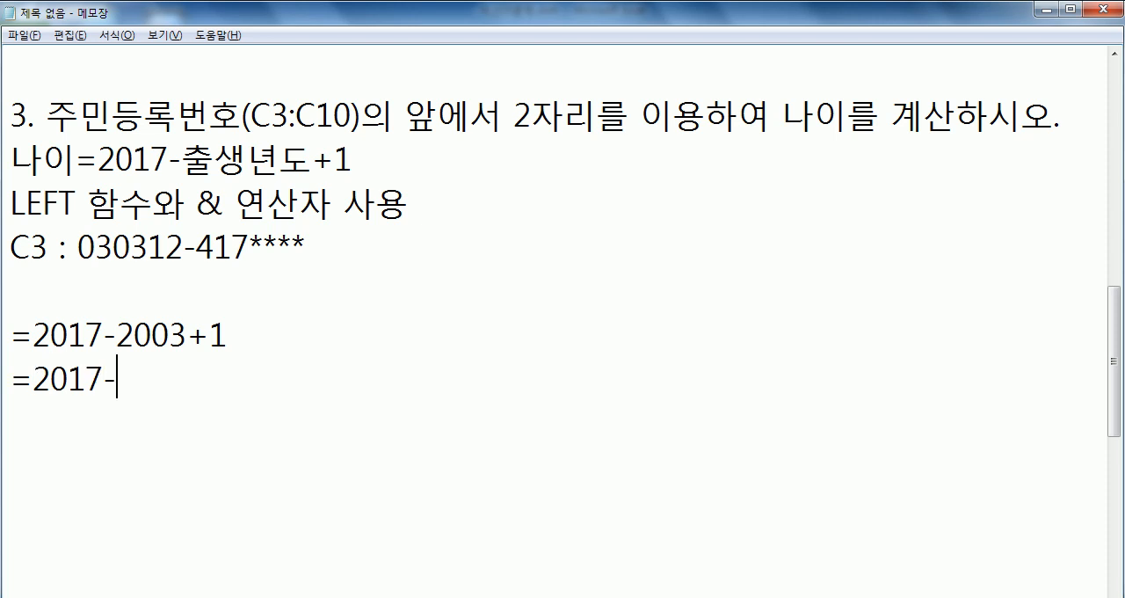
{"action": "type", "text": "20"}
{"action": "type", "text": "CNF"}
{"action": "key", "text": "BackSpace"}
{"action": "key", "text": "BackSpace"}
{"action": "key", "text": "BackSpace"}
{"action": "left_click_drag", "start_coordinate": [183, 158], "coordinate": [312, 158]}
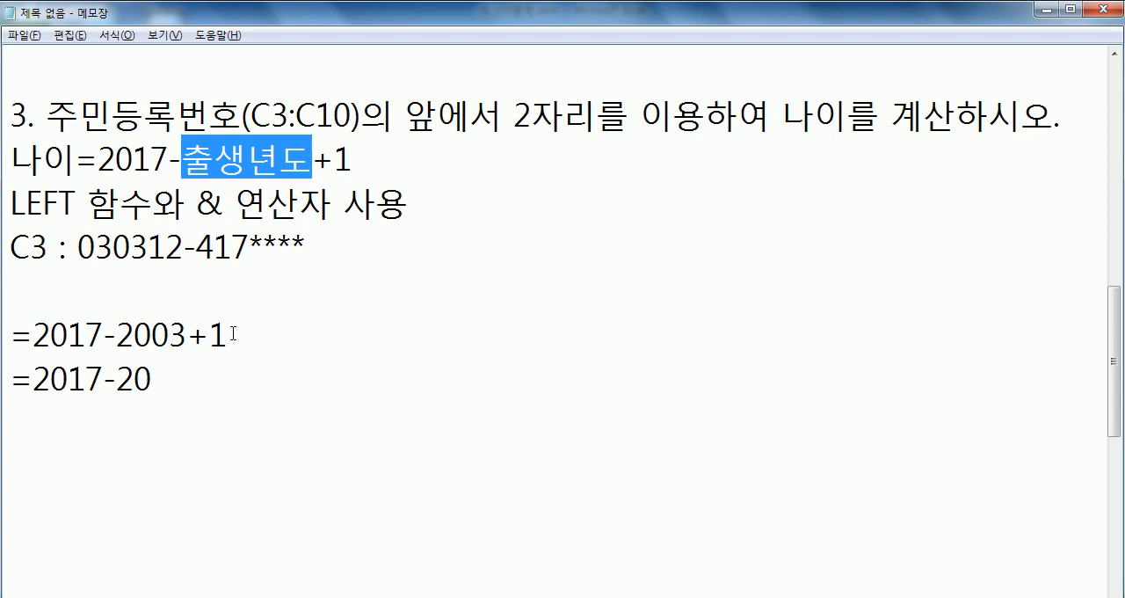
{"action": "left_click", "coordinate": [286, 378]}
{"action": "type", "text": "03"}
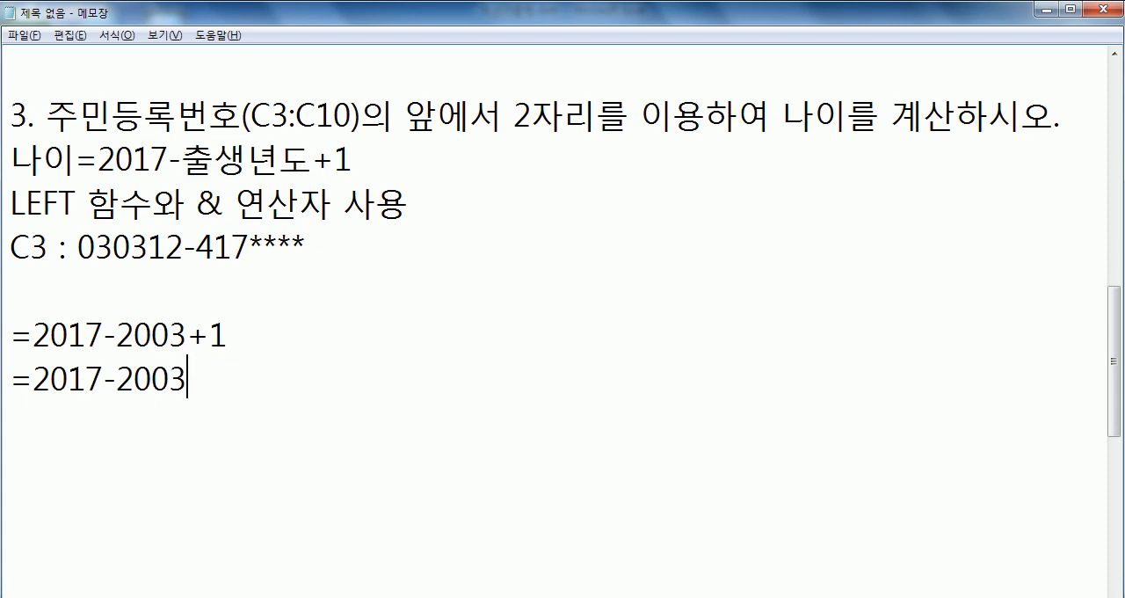
- Copy the & operator from the LEFT function note and insert it between 20 and 03 in the second calculation line
{"action": "key", "text": "shift+Left"}
{"action": "key", "text": "shift+Left"}
{"action": "key", "text": "Left"}
{"action": "key", "text": "Left"}
{"action": "key", "text": "shift+Right"}
{"action": "key", "text": "shift+Right"}
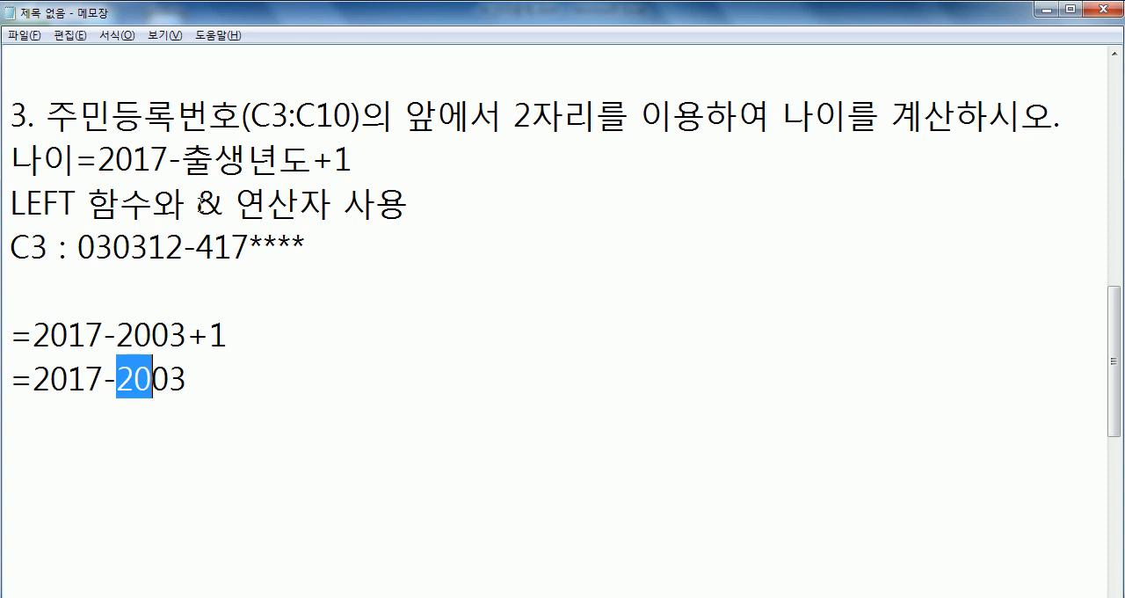
{"action": "left_click_drag", "start_coordinate": [196, 205], "coordinate": [223, 205]}
{"action": "key", "text": "ctrl+c"}
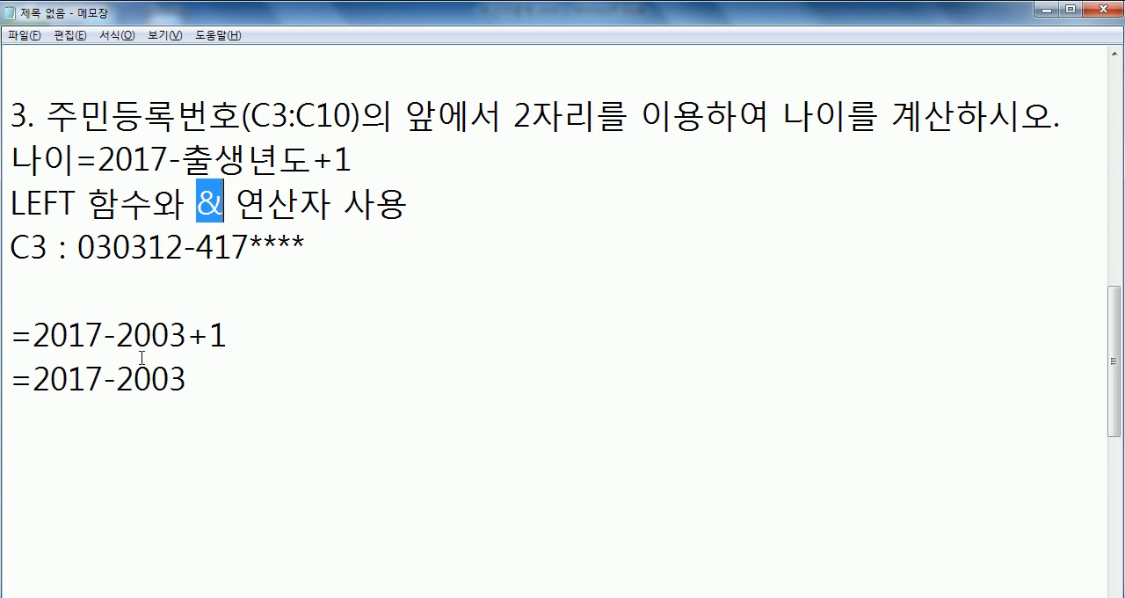
{"action": "left_click", "coordinate": [118, 376]}
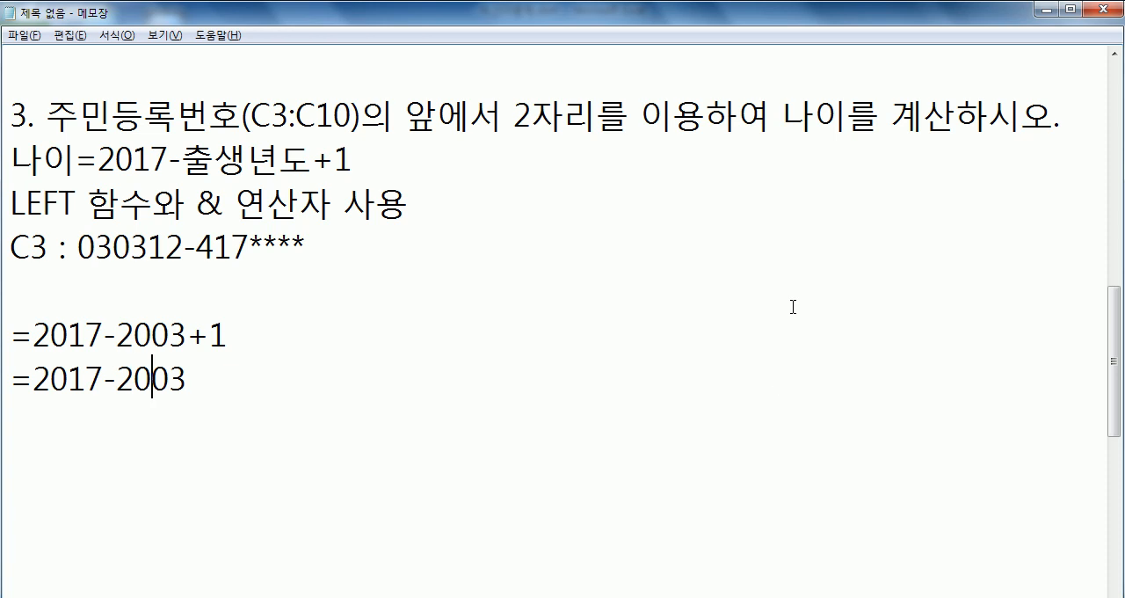
{"action": "key", "text": "ctrl+v"}
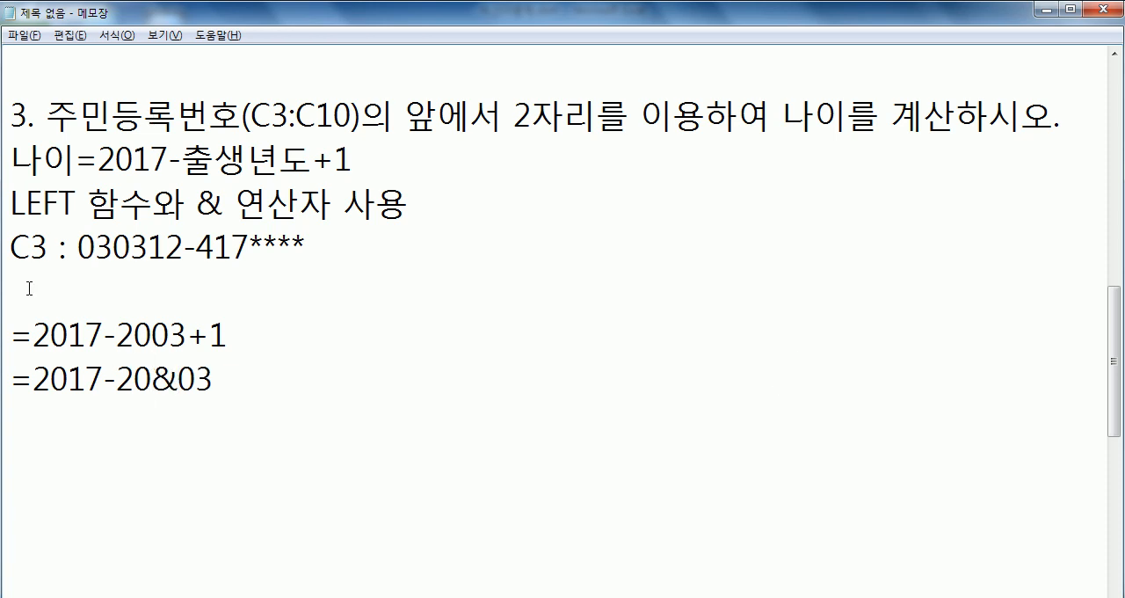
- Match the 20&03 part against the first calculation and the example, and append '+1' to the second line
{"action": "left_click_drag", "start_coordinate": [124, 370], "coordinate": [226, 372]}
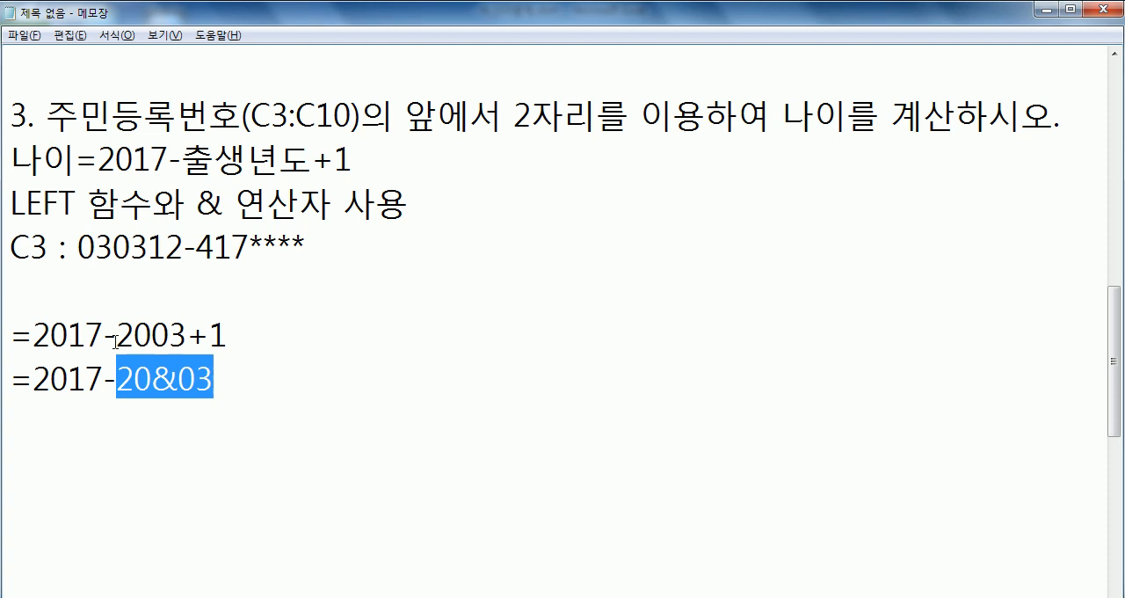
{"action": "left_click_drag", "start_coordinate": [152, 333], "coordinate": [117, 334]}
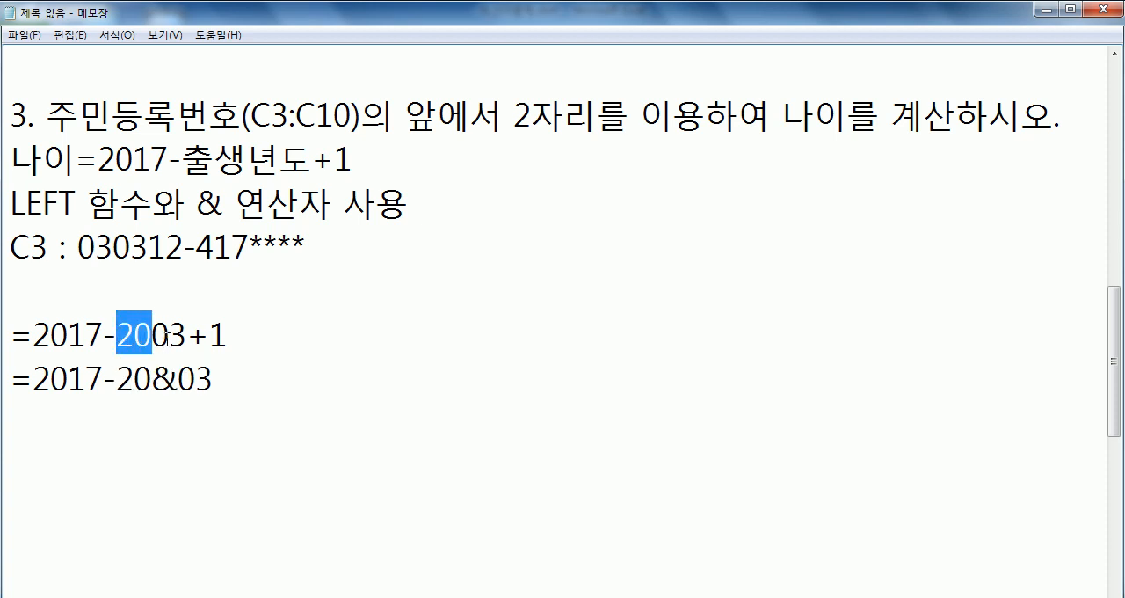
{"action": "left_click_drag", "start_coordinate": [152, 334], "coordinate": [186, 334]}
{"action": "left_click_drag", "start_coordinate": [78, 248], "coordinate": [115, 248]}
{"action": "left_click_drag", "start_coordinate": [116, 378], "coordinate": [219, 378]}
{"action": "left_click_drag", "start_coordinate": [197, 204], "coordinate": [223, 204]}
{"action": "left_click_drag", "start_coordinate": [115, 378], "coordinate": [239, 380]}
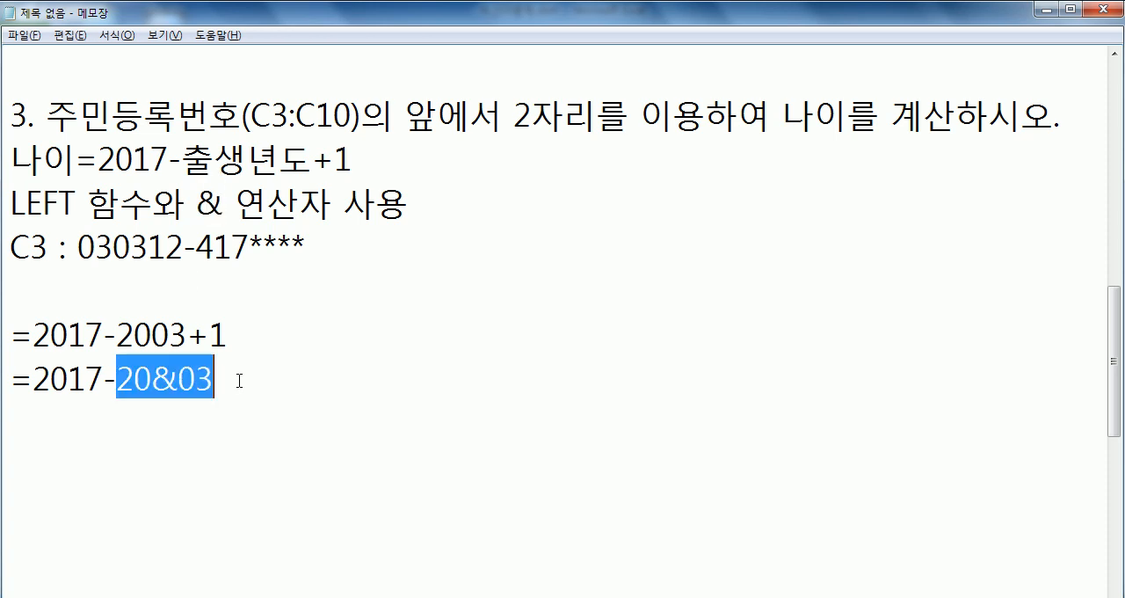
{"action": "left_click", "coordinate": [239, 379]}
{"action": "type", "text": "+1"}
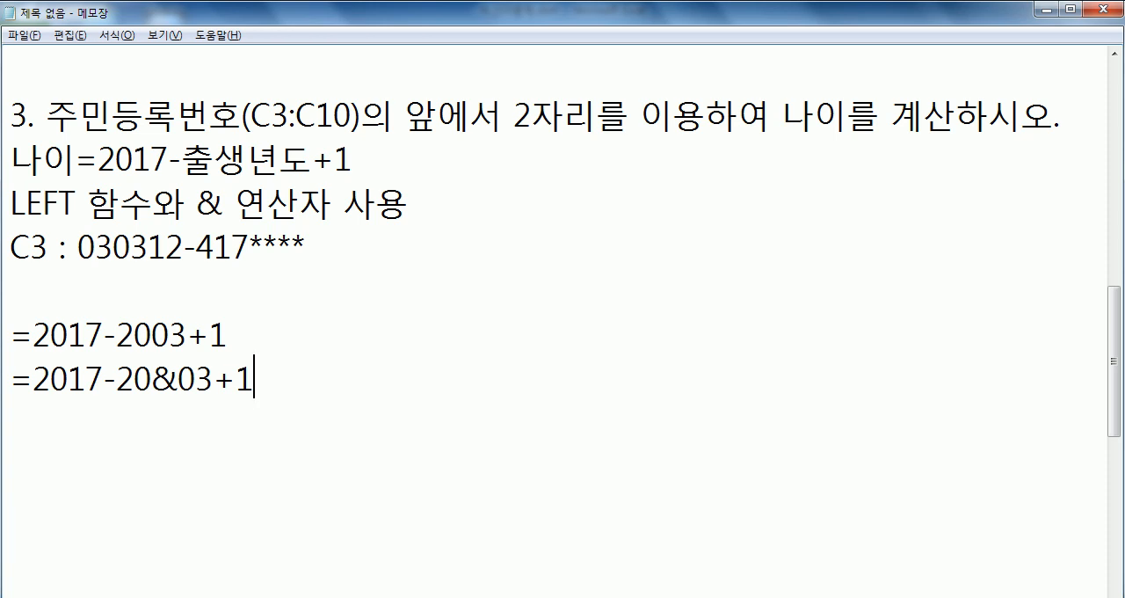
- Start a third calculation line with '=2017-20&' below the second one
{"action": "key", "text": "Return"}
{"action": "type", "text": "=2017-"}
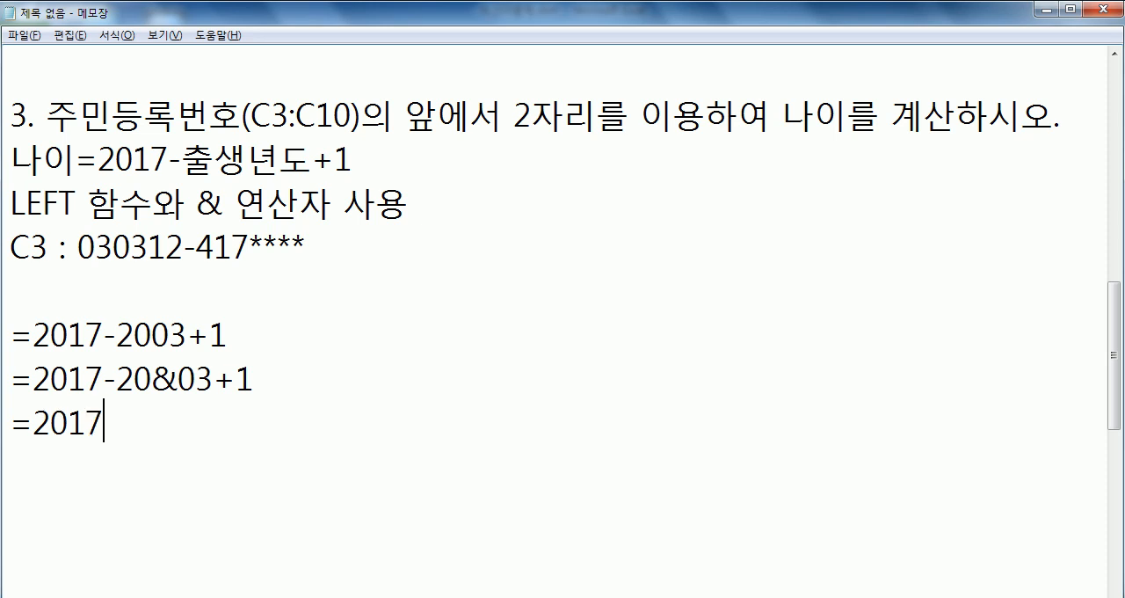
{"action": "left_click_drag", "start_coordinate": [98, 157], "coordinate": [168, 157]}
{"action": "left_click", "coordinate": [132, 421]}
{"action": "type", "text": "20&"}
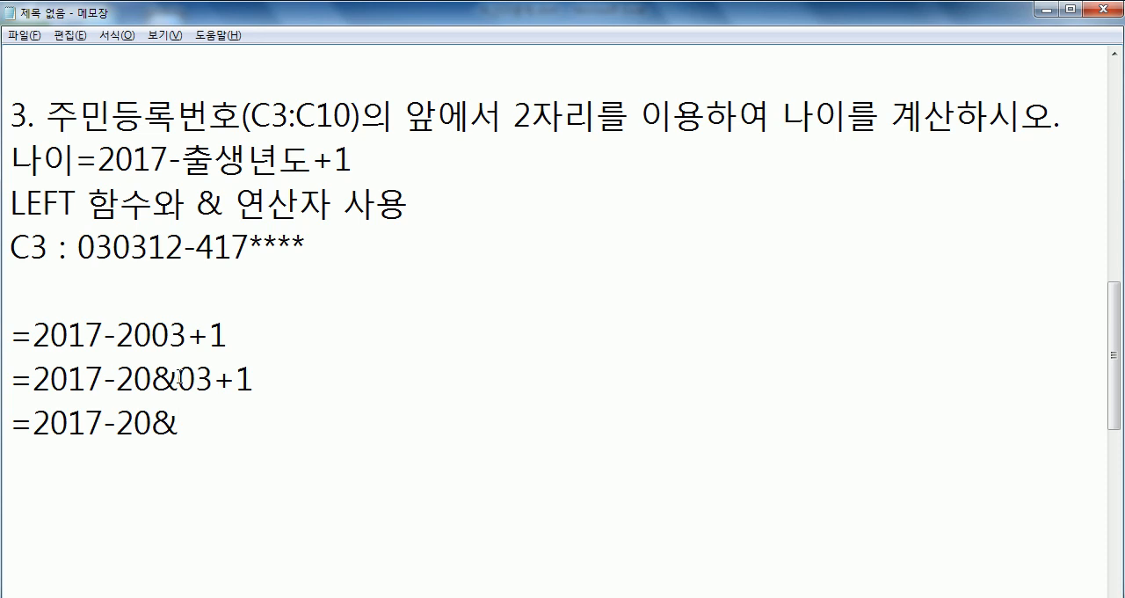
{"action": "left_click_drag", "start_coordinate": [178, 379], "coordinate": [213, 379]}
- Continue the third calculation line after the & with the Korean text '주민번호의 앞에서 2자리'
{"action": "left_click", "coordinate": [217, 415]}
{"action": "left_click_drag", "start_coordinate": [1115, 420], "coordinate": [1115, 432]}
{"action": "type", "text": "WN"}
{"action": "key", "text": "BackSpace"}
{"action": "key", "text": "BackSpace"}
{"action": "key", "text": "Hangul"}
{"action": "type", "text": "주민"}
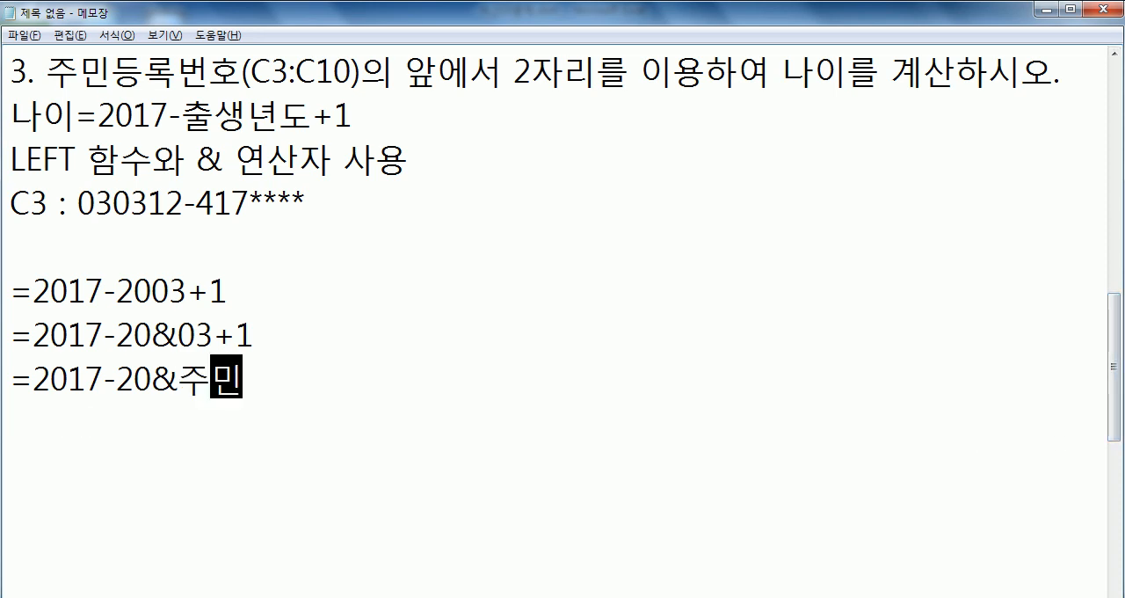
{"action": "type", "text": "번호ㅇ의 앞에서 2ㅈ"}
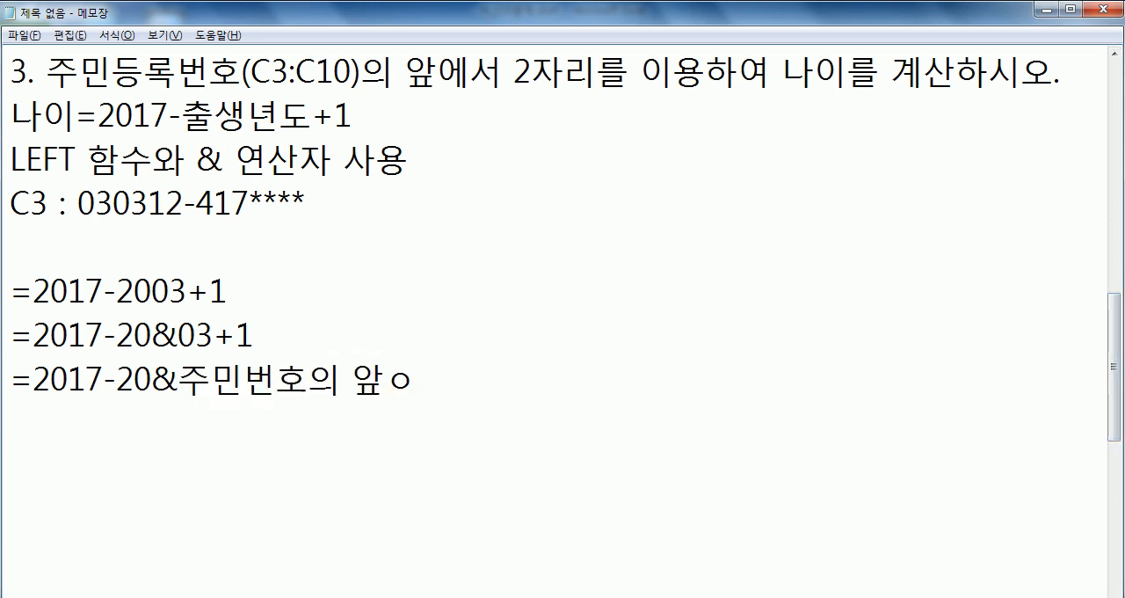
{"action": "type", "text": "자리"}
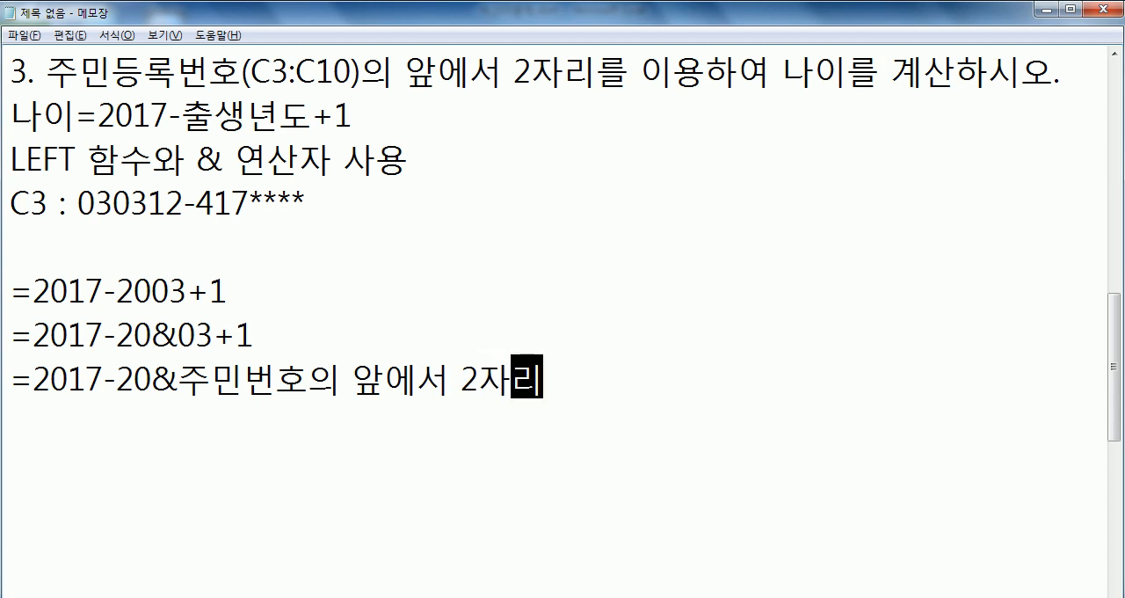
- Complete the third calculation line with '+1', matching the age rule
{"action": "left_click_drag", "start_coordinate": [85, 204], "coordinate": [113, 204]}
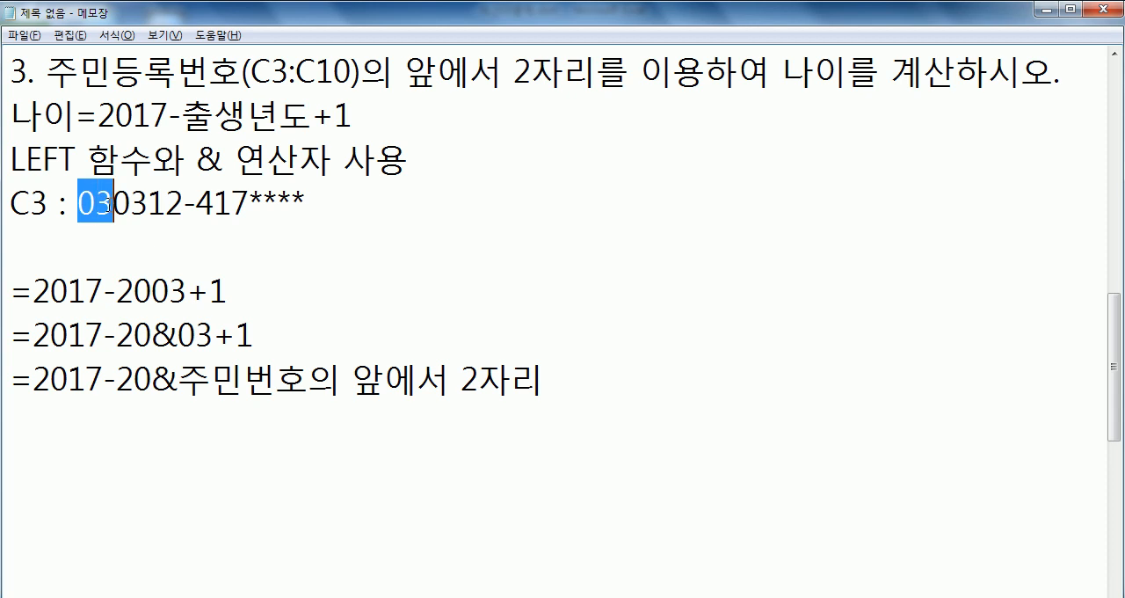
{"action": "left_click", "coordinate": [629, 387]}
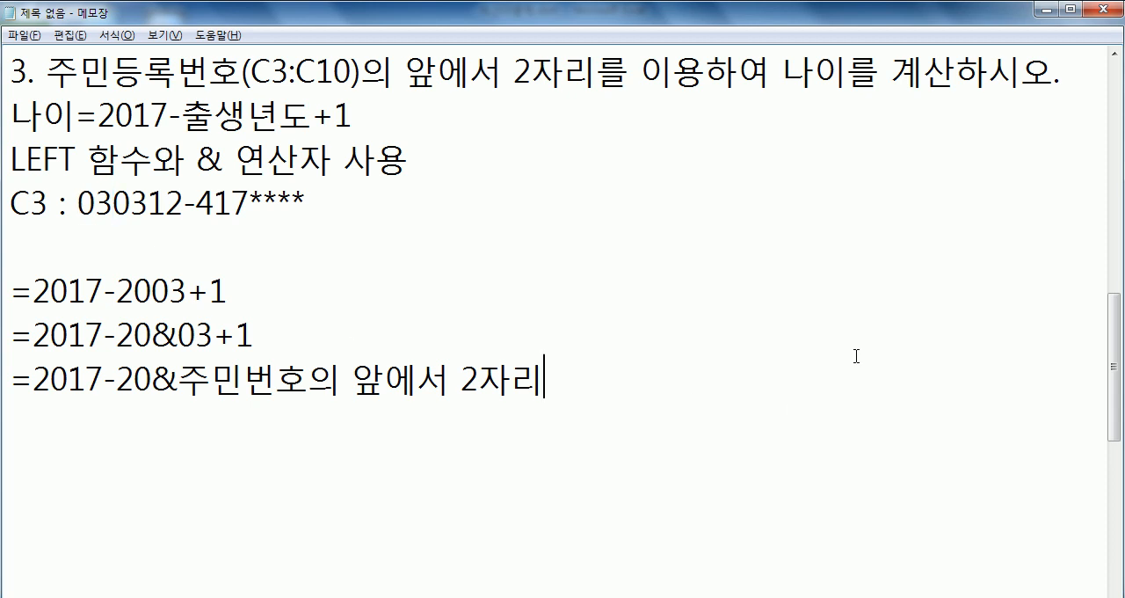
{"action": "type", "text": "+1"}
{"action": "left_click_drag", "start_coordinate": [311, 113], "coordinate": [355, 112]}
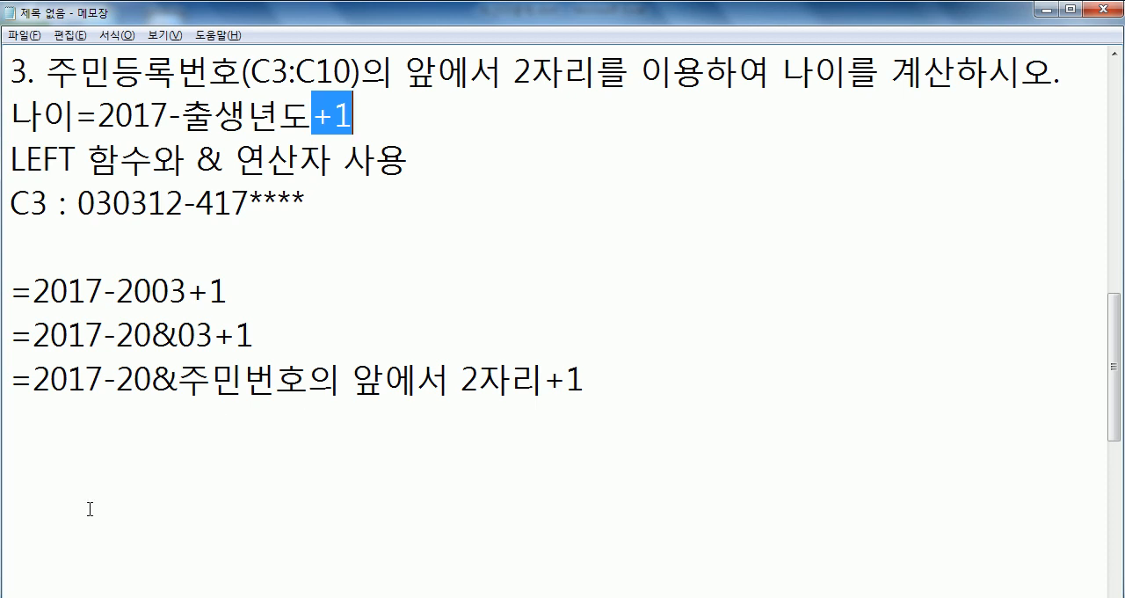
- Duplicate the third calculation line, '=2017-20&주민번호의 앞에서 2자리+1', directly below itself
{"action": "left_click_drag", "start_coordinate": [12, 385], "coordinate": [18, 411]}
{"action": "key", "text": "ctrl+c"}
{"action": "left_click", "coordinate": [17, 411]}
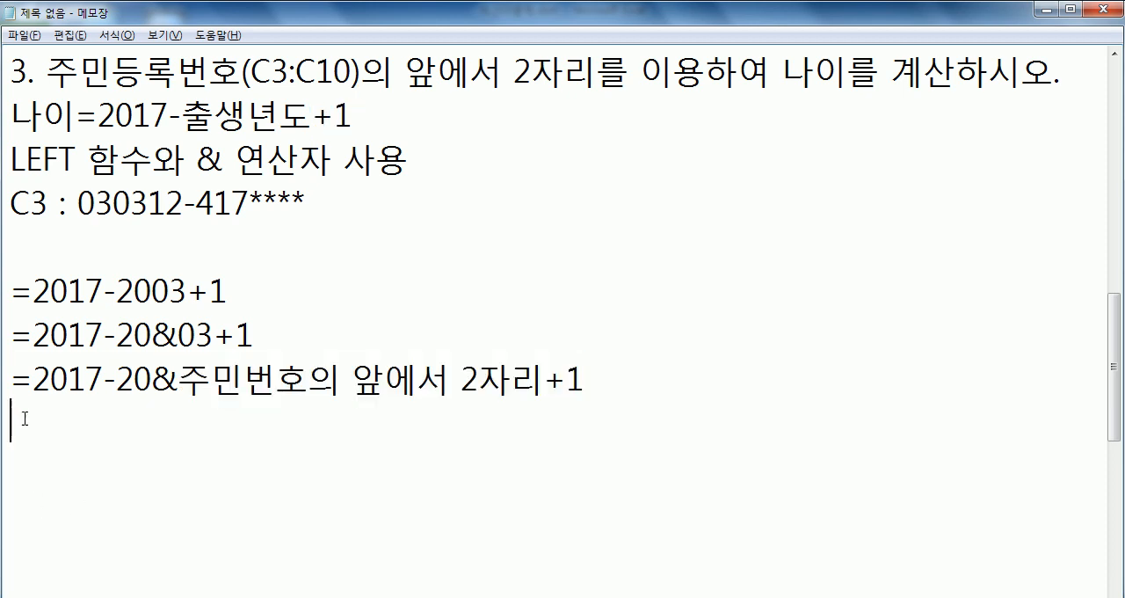
{"action": "key", "text": "ctrl+v"}
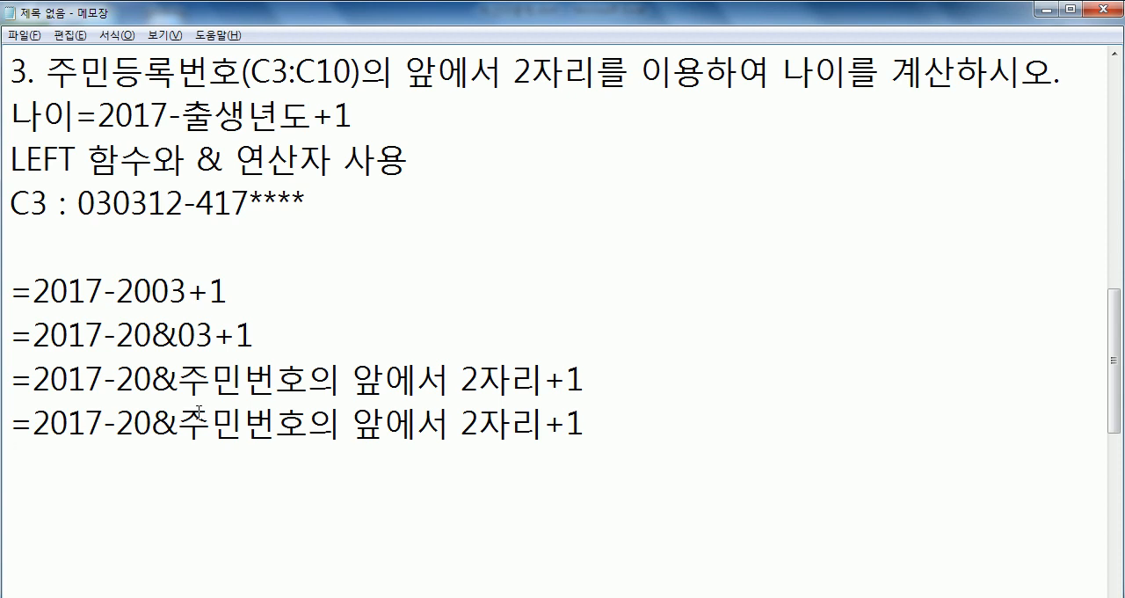
- Replace the Korean description after the & in the copied line with the function opening 'LEFT('
{"action": "left_click_drag", "start_coordinate": [179, 424], "coordinate": [543, 424]}
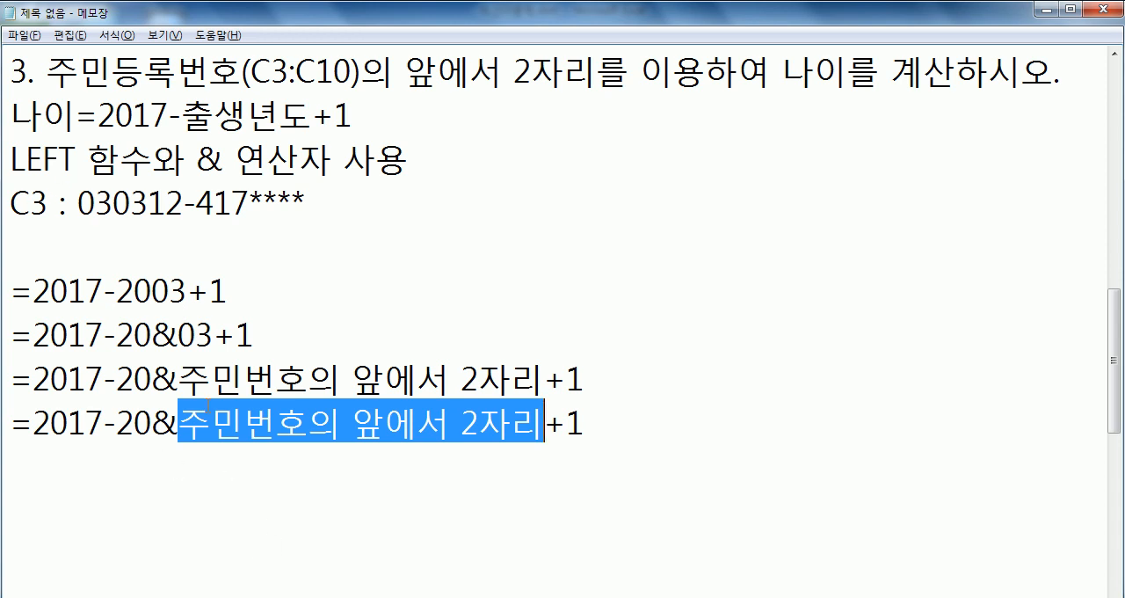
{"action": "type", "text": "\\LEF"}
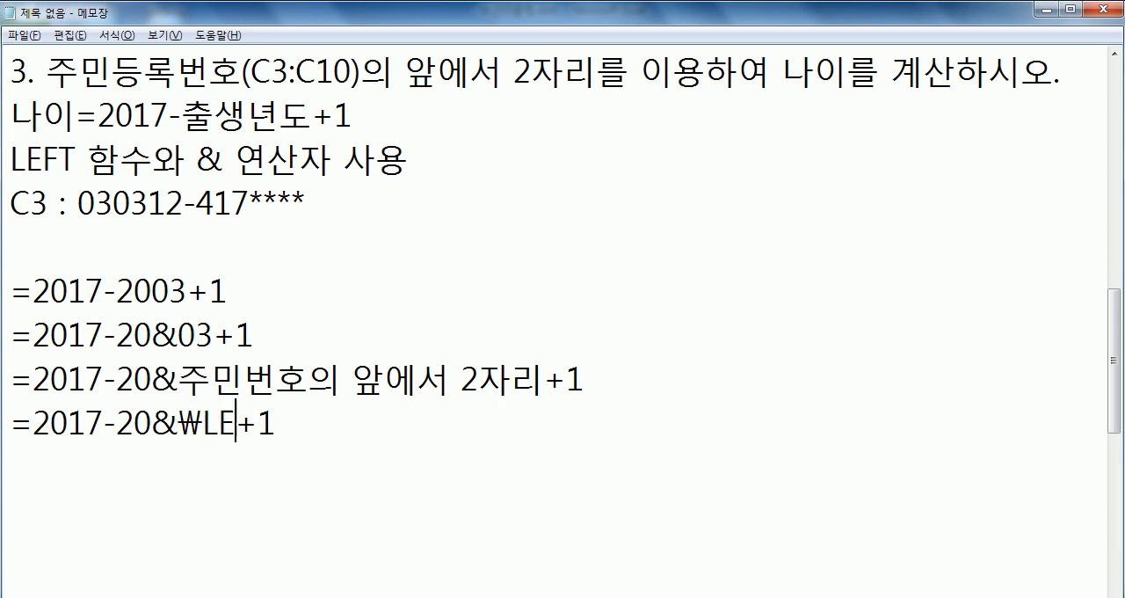
{"action": "type", "text": "T("}
{"action": "key", "text": "BackSpace"}
{"action": "key", "text": "BackSpace"}
{"action": "key", "text": "BackSpace"}
{"action": "key", "text": "BackSpace"}
{"action": "key", "text": "BackSpace"}
{"action": "key", "text": "BackSpace"}
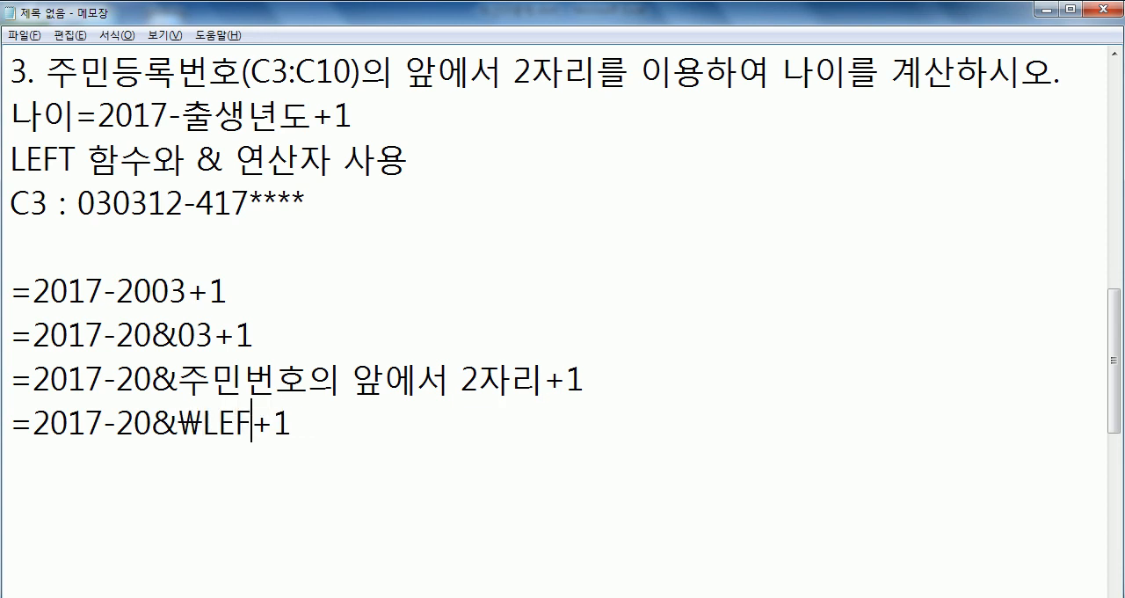
{"action": "type", "text": "LEF"}
{"action": "type", "text": "T(WN"}
{"action": "key", "text": "BackSpace"}
{"action": "key", "text": "BackSpace"}
- Complete the LEFT function in the fourth line with the arguments '주민번호, 2' and a closing parenthesis
{"action": "key", "text": "Hangul"}
{"action": "type", "text": "ㅈ"}
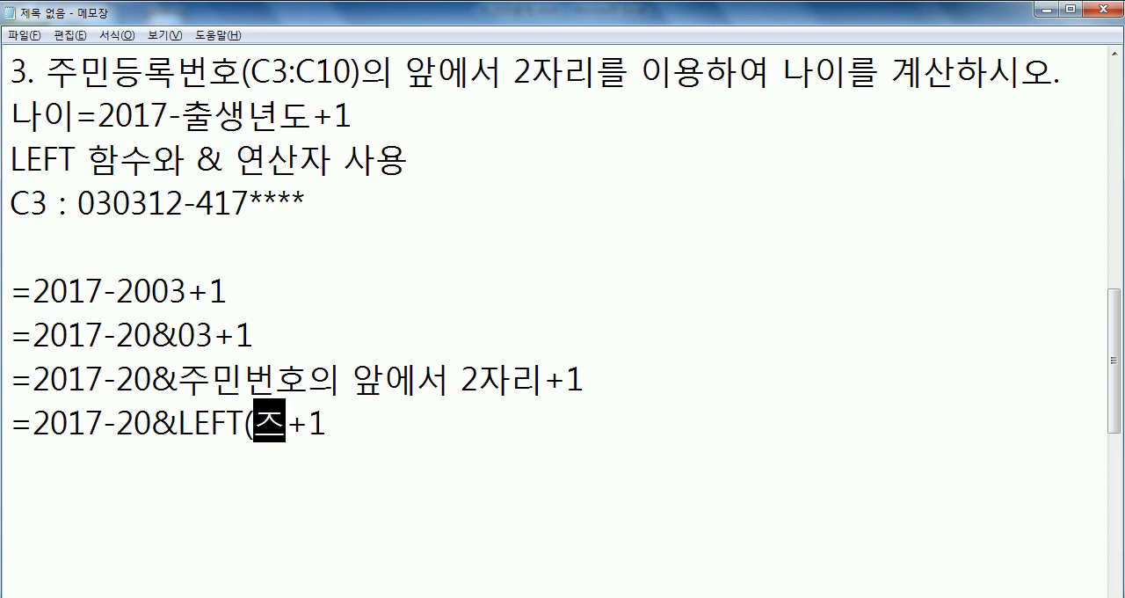
{"action": "type", "text": "ㅜ민ㅂ"}
{"action": "key", "text": "BackSpace"}
{"action": "key", "text": "BackSpace"}
{"action": "key", "text": "BackSpace"}
{"action": "type", "text": "주민번호, "}
{"action": "type", "text": "2)"}
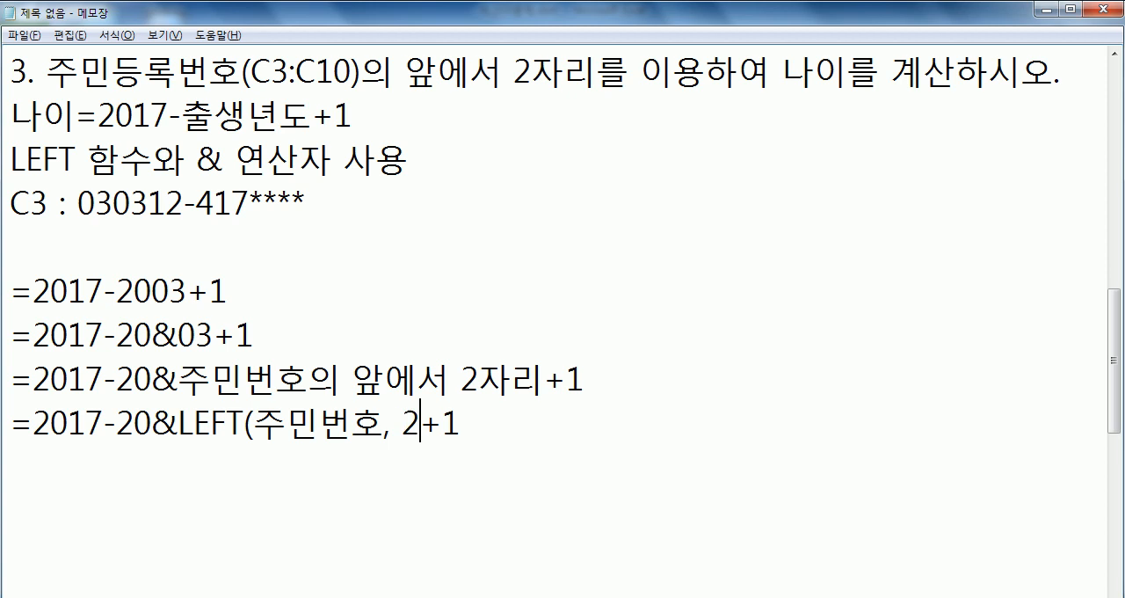
- Space out the operators in the fourth line so it reads '=2017 - 20 & LEFT(주민번호, 2) + 1'
{"action": "key", "text": "Right"}
{"action": "key", "text": "Left"}
{"action": "key", "text": "Left"}
{"action": "key", "text": "Left"}
{"action": "key", "text": "Left"}
{"action": "key", "text": "Left"}
{"action": "key", "text": "Left"}
{"action": "key", "text": "Left"}
{"action": "key", "text": "Left"}
{"action": "key", "text": "Left"}
{"action": "key", "text": "Left"}
{"action": "key", "text": "Left"}
{"action": "key", "text": "Left"}
{"action": "key", "text": "Left"}
{"action": "key", "text": "Left"}
{"action": "key", "text": "Left"}
{"action": "key", "text": "Left"}
{"action": "key", "text": "Left"}
{"action": "key", "text": "Left"}
{"action": "key", "text": "Left"}
{"action": "key", "text": "Left"}
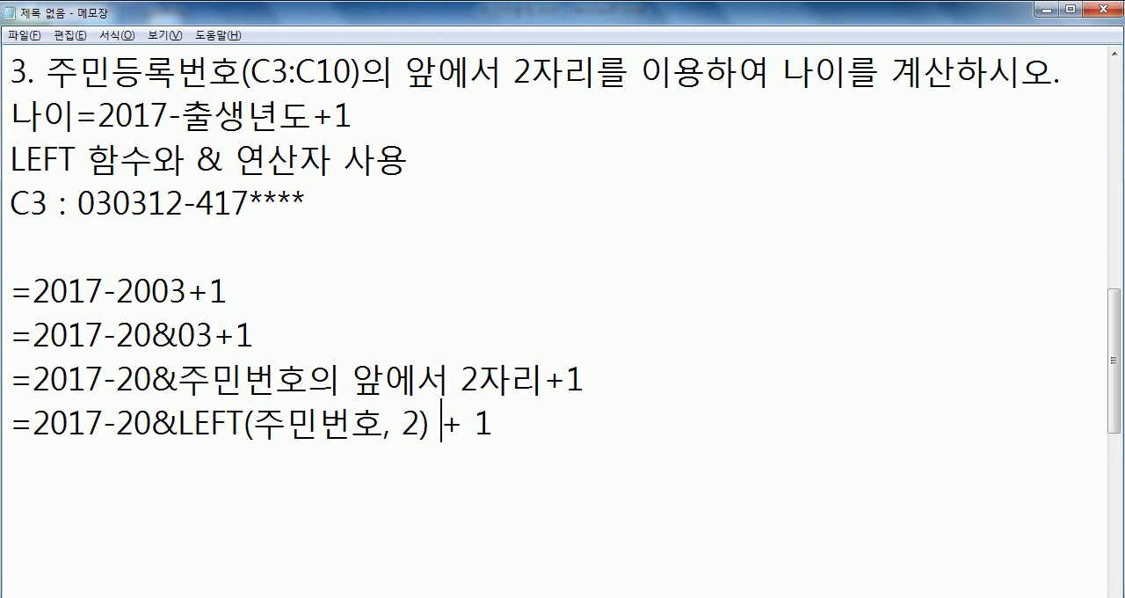
{"action": "key", "text": "Right"}
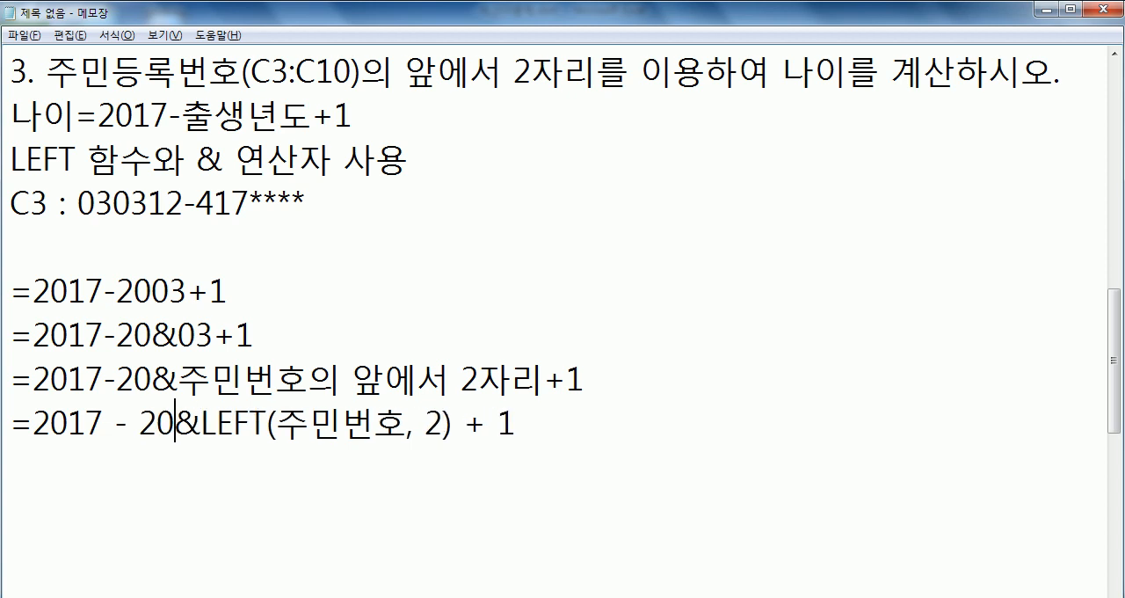
{"action": "key", "text": "Right"}
{"action": "key", "text": "Left"}
{"action": "key", "text": "Left"}
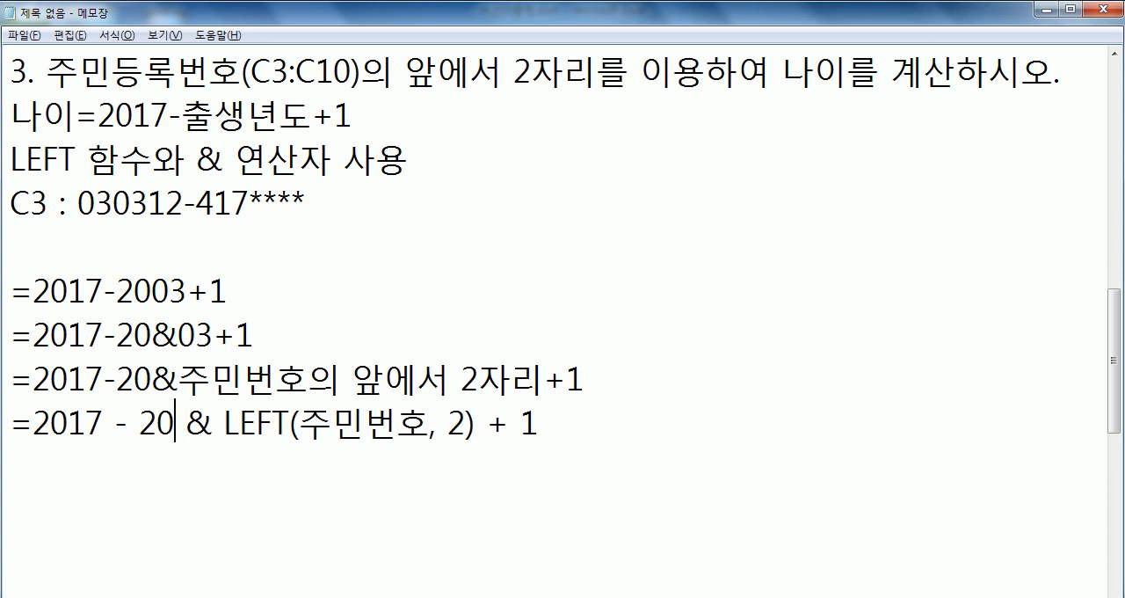
- Add spaces around the minus and plus signs in the first calculation line, giving '=2017 - 2003 + 1'
{"action": "left_click_drag", "start_coordinate": [103, 294], "coordinate": [117, 293]}
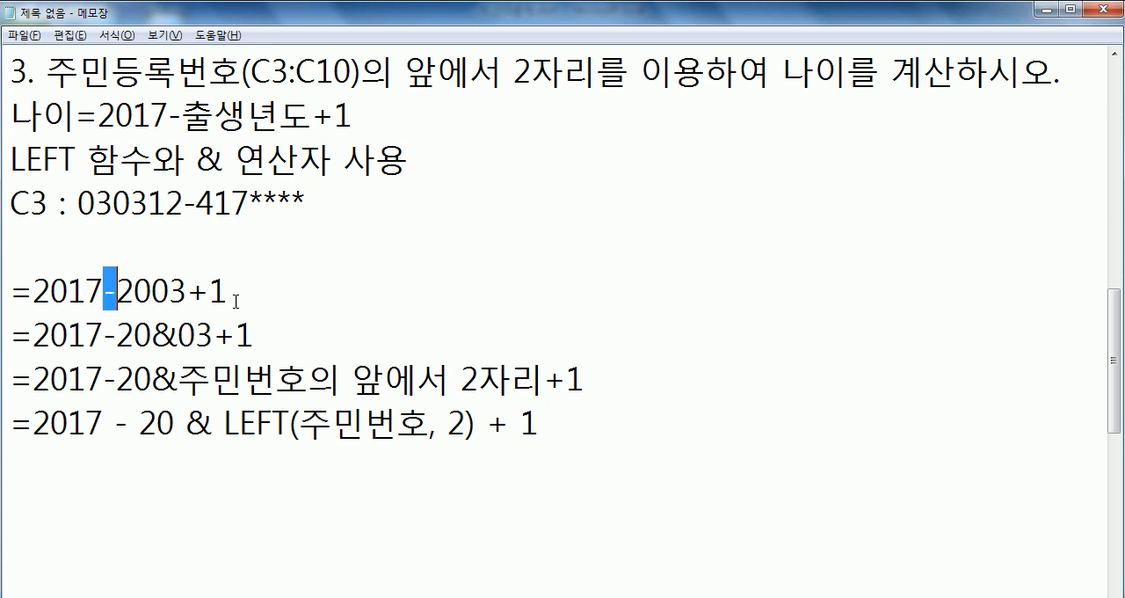
{"action": "key", "text": "Left"}
{"action": "key", "text": "Right"}
- Add spaces around the operators in the second calculation line, giving '=2017 - 20 & 03 + 1'
{"action": "key", "text": "Right"}
{"action": "key", "text": "Right"}
{"action": "key", "text": "Right"}
{"action": "key", "text": "Right"}
{"action": "key", "text": "Right"}
{"action": "key", "text": "Down"}
{"action": "key", "text": "Left"}
{"action": "key", "text": "Left"}
- Space out the third calculation line as '=2017 -20 & 주민번호의 앞에서 2자리 + 1'
{"action": "key", "text": "Right"}
{"action": "key", "text": "Right"}
{"action": "key", "text": "Right"}
{"action": "key", "text": "Right"}
{"action": "key", "text": "space"}
{"action": "key", "text": "Right"}
{"action": "key", "text": "Right"}
{"action": "key", "text": "Right"}
{"action": "key", "text": "Left"}
{"action": "key", "text": "Left"}
{"action": "key", "text": "Down"}
{"action": "key", "text": "Left"}
{"action": "key", "text": "Left"}
{"action": "key", "text": "Left"}
{"action": "key", "text": "Left"}
{"action": "key", "text": "Left"}
{"action": "key", "text": "Left"}
{"action": "key", "text": "Left"}
{"action": "key", "text": "Left"}
{"action": "key", "text": "Left"}
{"action": "key", "text": "Left"}
{"action": "key", "text": "Left"}
{"action": "key", "text": "Right"}
{"action": "key", "text": "Right"}
{"action": "key", "text": "Right"}
{"action": "key", "text": "Right"}
{"action": "key", "text": "Right"}
{"action": "key", "text": "Right"}
{"action": "key", "text": "Right"}
{"action": "key", "text": "End"}
{"action": "key", "text": "Left"}
{"action": "key", "text": "Left"}
{"action": "key", "text": "Right"}
{"action": "key", "text": "Right"}
{"action": "key", "text": "Down"}
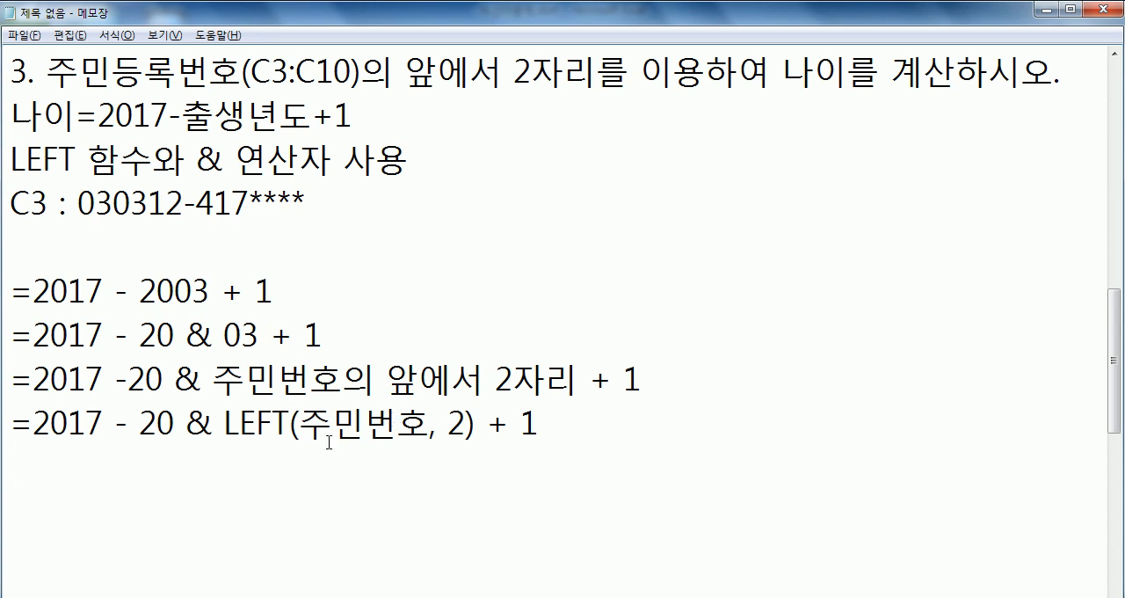
- Compare the LEFT function's parts with the first two digits of the C3 example, and duplicate the LEFT line below itself
{"action": "left_click_drag", "start_coordinate": [303, 427], "coordinate": [429, 430]}
{"action": "left_click_drag", "start_coordinate": [224, 429], "coordinate": [291, 429]}
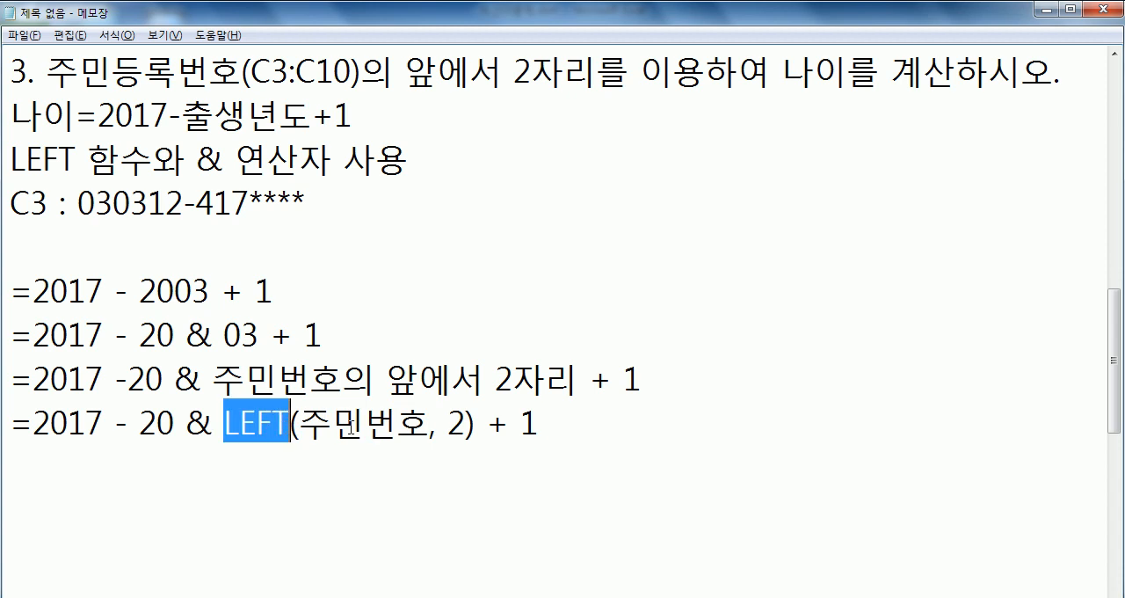
{"action": "double_click", "coordinate": [456, 425]}
{"action": "left_click_drag", "start_coordinate": [78, 201], "coordinate": [120, 204]}
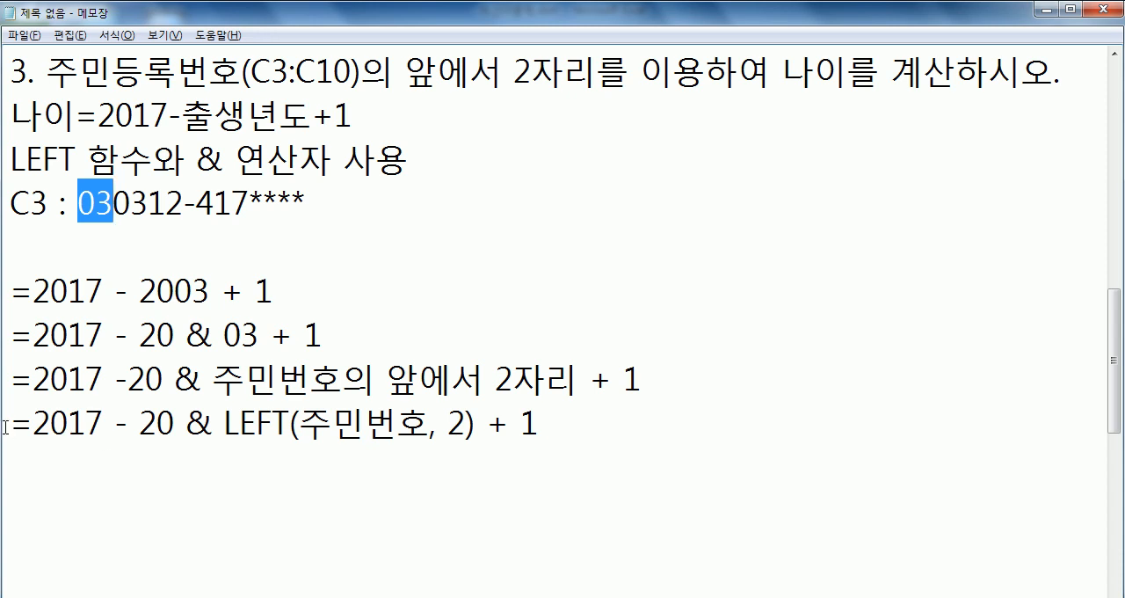
{"action": "left_click_drag", "start_coordinate": [5, 427], "coordinate": [4, 457]}
{"action": "key", "text": "ctrl+c"}
{"action": "left_click", "coordinate": [34, 454]}
{"action": "key", "text": "ctrl+v"}
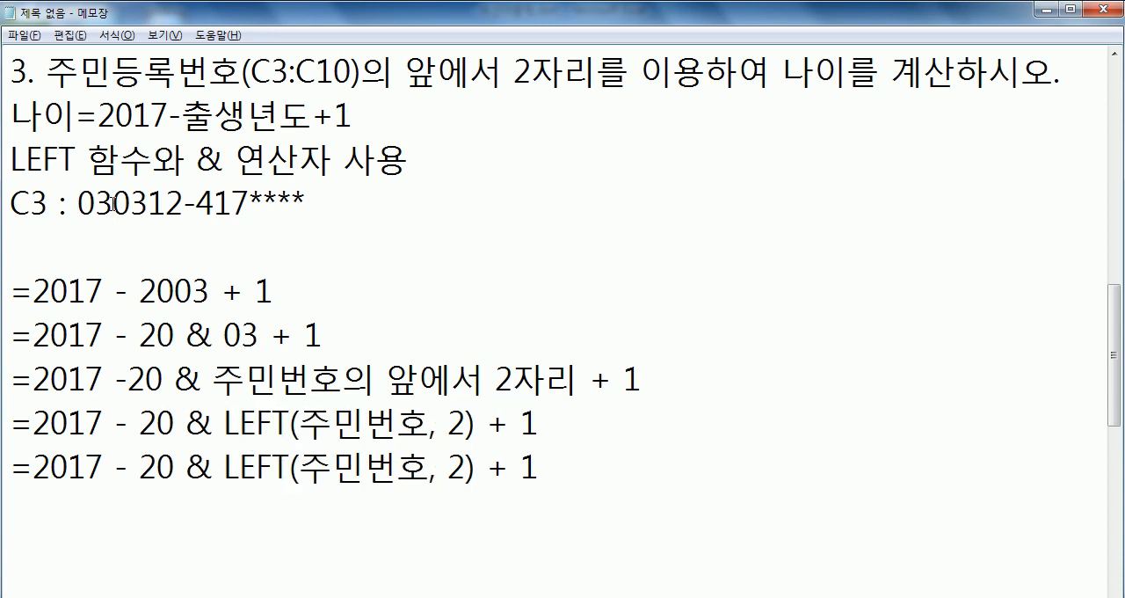
- Replace '주민번호' inside the LEFT function of the fifth calculation line with the cell reference C3
{"action": "left_click_drag", "start_coordinate": [301, 472], "coordinate": [429, 466]}
{"action": "type", "text": "ㅊ"}
{"action": "key", "text": "BackSpace"}
{"action": "type", "text": "V"}
{"action": "key", "text": "BackSpace"}
{"action": "type", "text": "C3"}
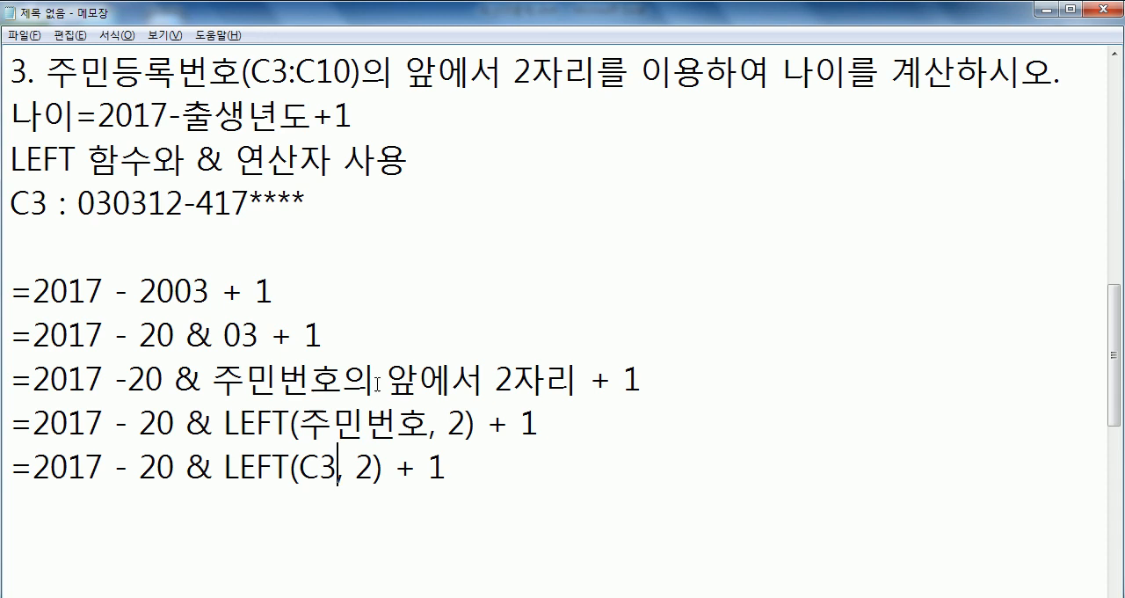
- Add a dashed separator line ending with '틀림' below the LEFT(C3, 2) formula, followed by a new line
{"action": "scroll", "coordinate": [427, 392], "scroll_direction": "down", "scroll_amount": 1}
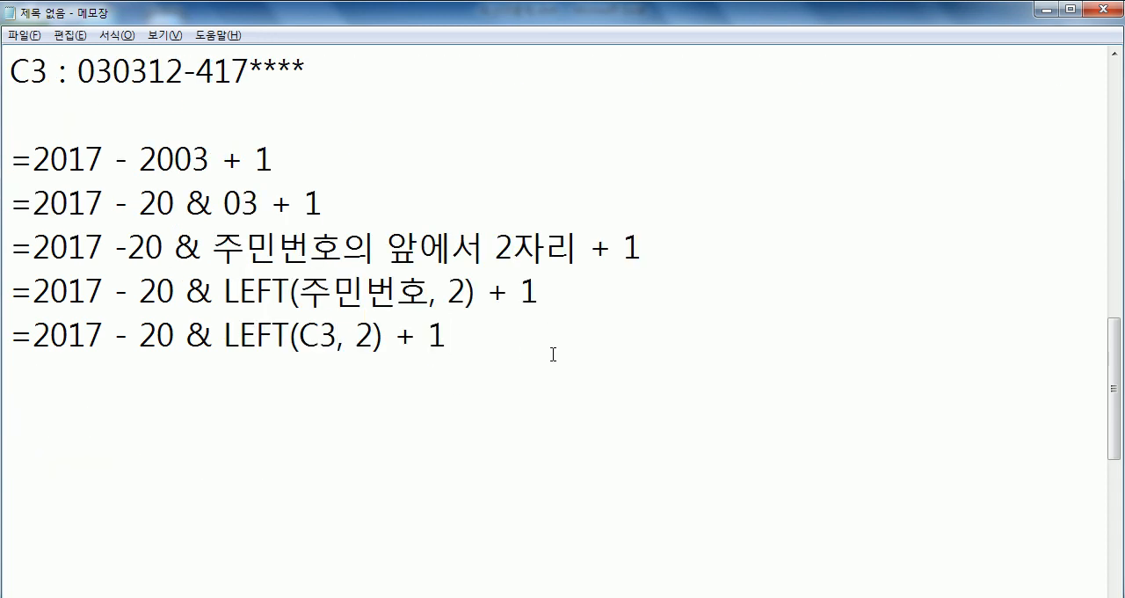
{"action": "key", "text": "Return"}
{"action": "type", "text": "-------------------"}
{"action": "type", "text": "------------- "}
{"action": "type", "text": "틀림"}
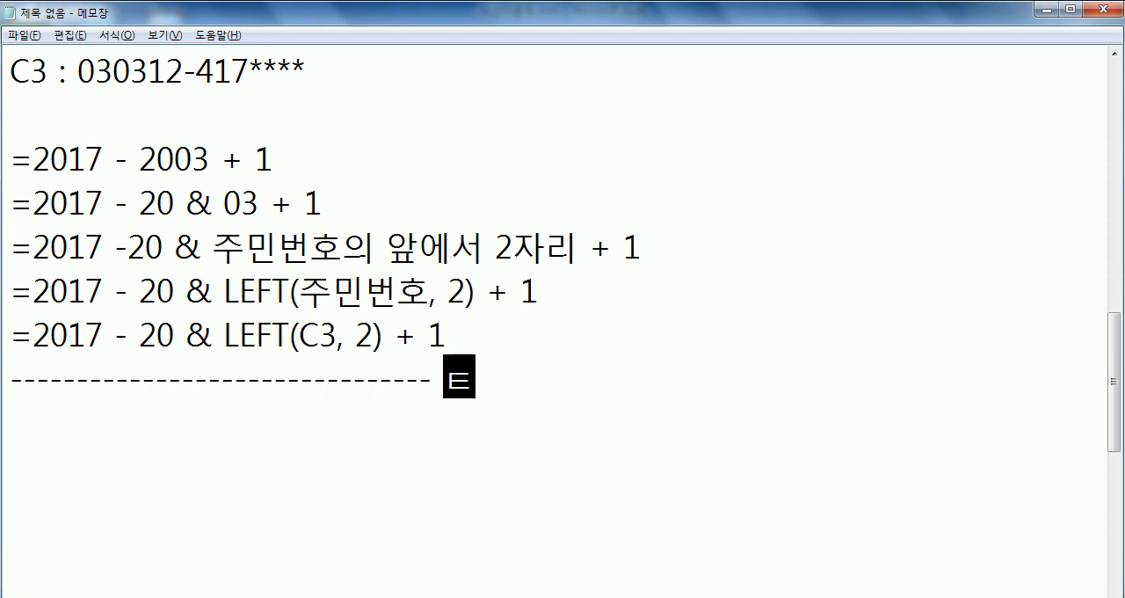
{"action": "key", "text": "Return"}
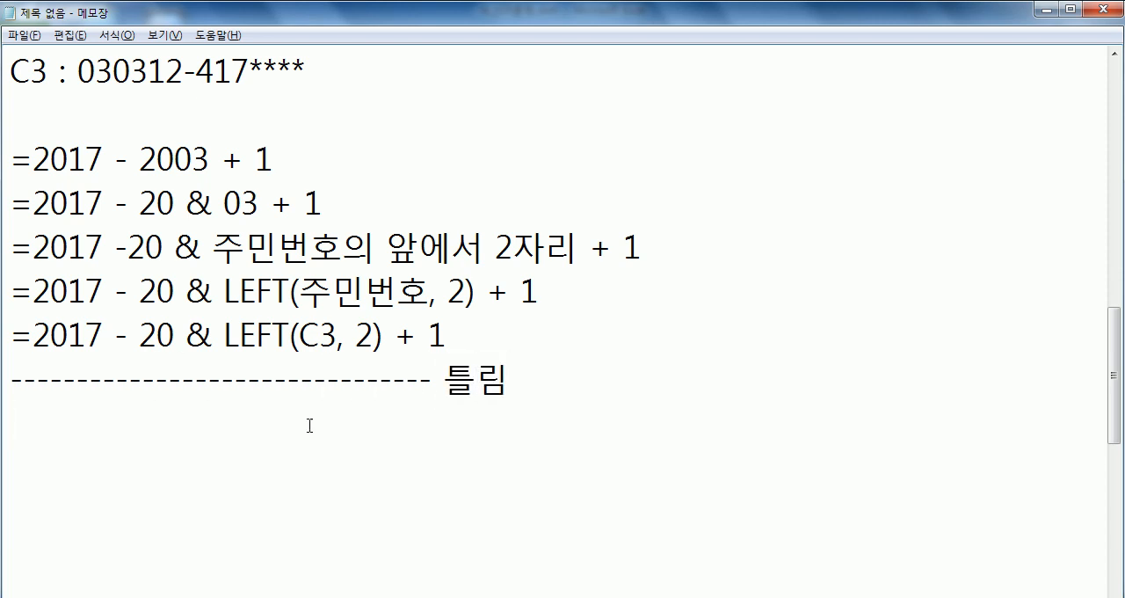
- Copy the '=2017 - 20 & LEFT(C3, 2) + 1' line below the dashed separator
{"action": "left_click_drag", "start_coordinate": [12, 334], "coordinate": [16, 370]}
{"action": "key", "text": "ctrl+c"}
{"action": "left_click", "coordinate": [30, 419]}
{"action": "key", "text": "ctrl+v"}
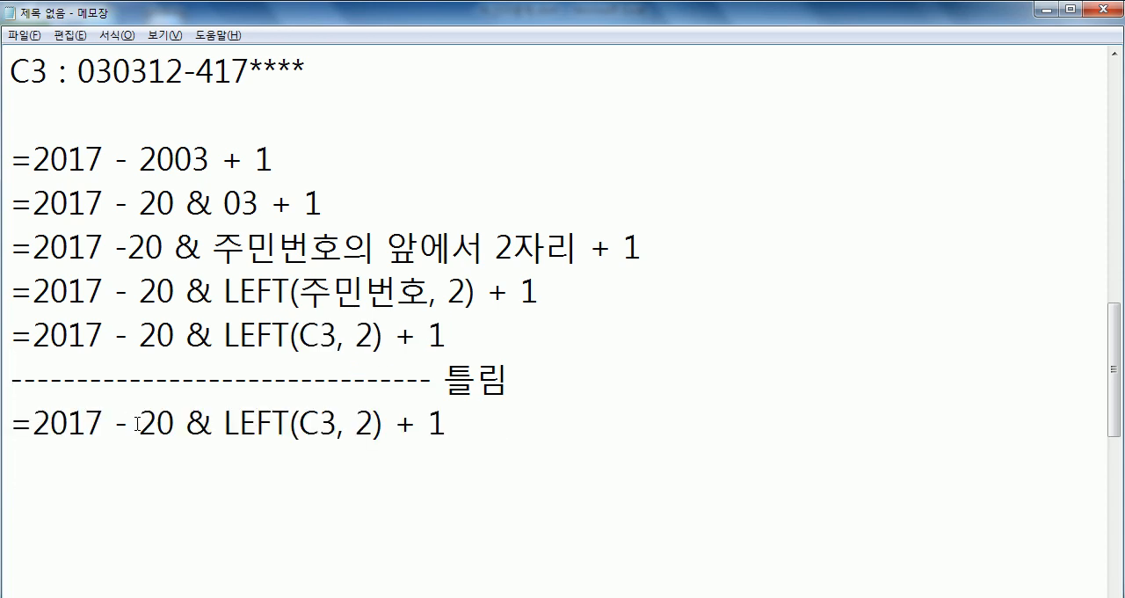
- Enclose '20 & LEFT(C3, 2)' in parentheses in the copied formula, and add the missing space before 20 in the third line
{"action": "type", "text": "("}
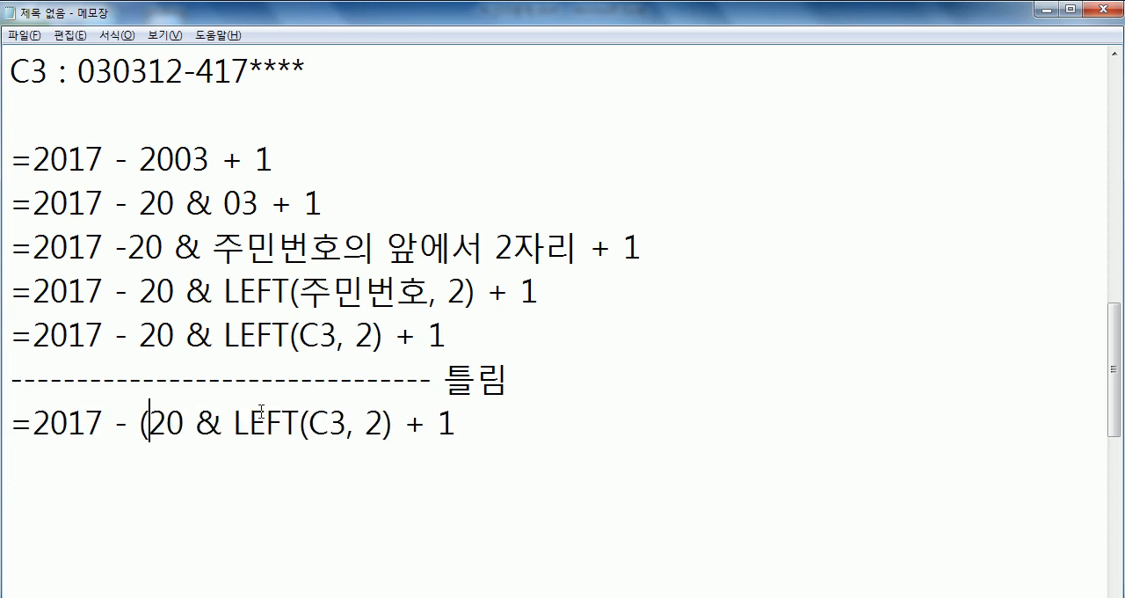
{"action": "left_click", "coordinate": [395, 422]}
{"action": "type", "text": ")"}
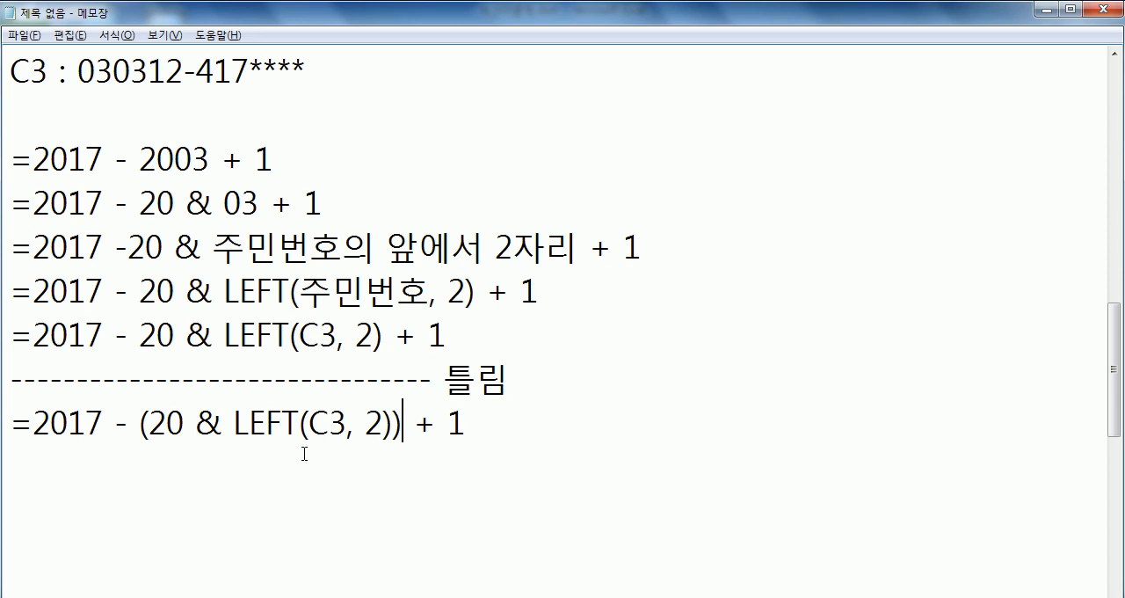
{"action": "left_click", "coordinate": [133, 247]}
{"action": "left_click_drag", "start_coordinate": [195, 254], "coordinate": [213, 254]}
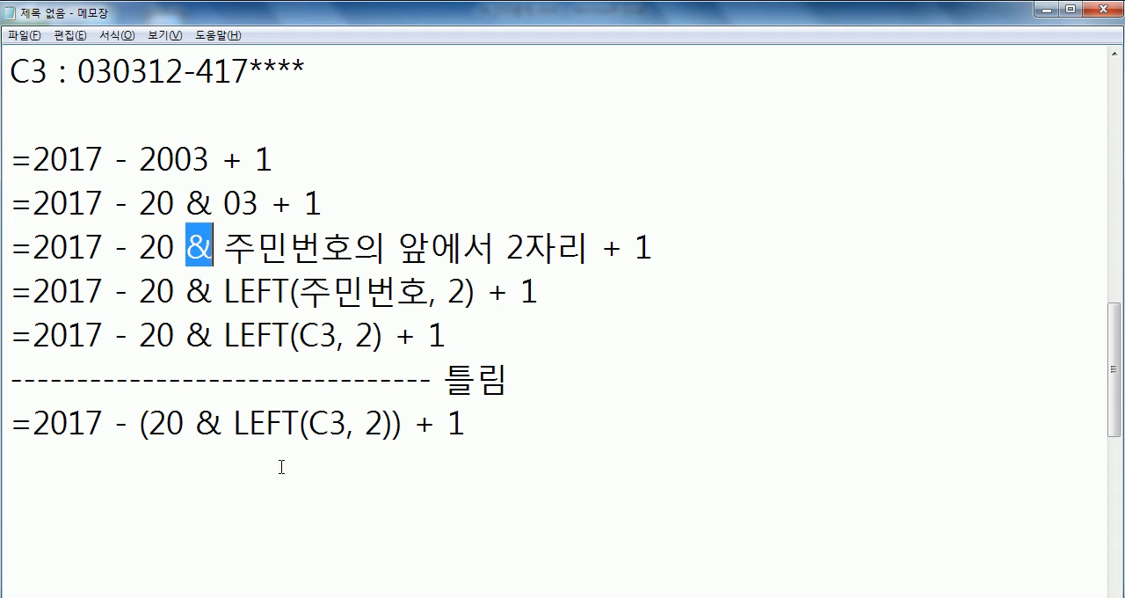
- Start a concatenation example with '="사랑' on a new line below the formulas
{"action": "left_click", "coordinate": [519, 467]}
{"action": "scroll", "coordinate": [443, 469], "scroll_direction": "down", "scroll_amount": 3}
{"action": "key", "text": "Return"}
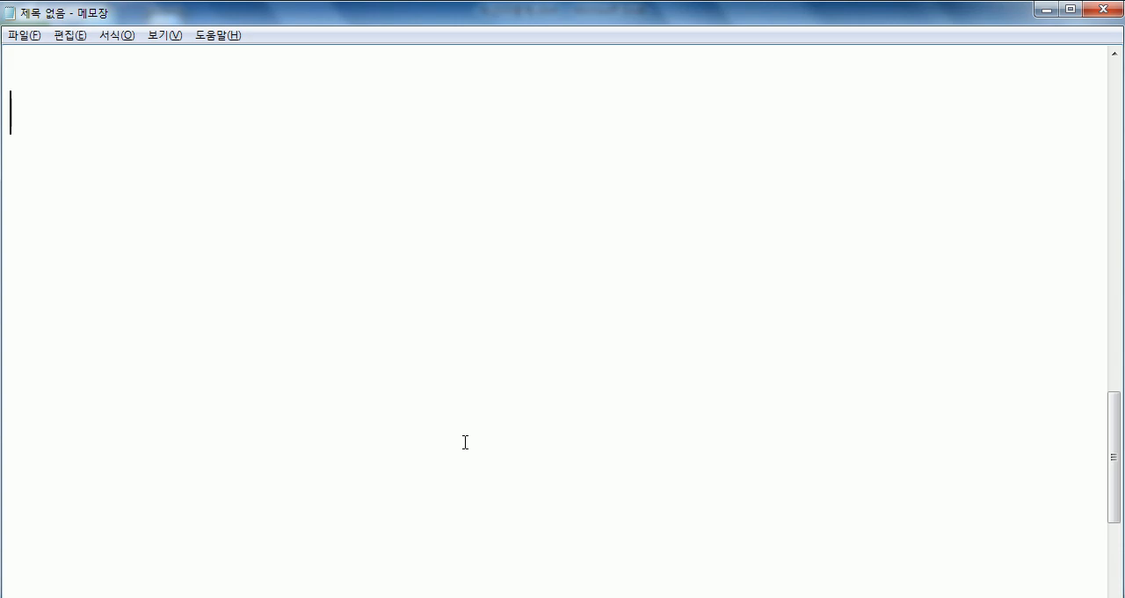
{"action": "type", "text": "=\"ㅅ라"}
{"action": "key", "text": "BackSpace"}
{"action": "key", "text": "BackSpace"}
{"action": "key", "text": "BackSpace"}
{"action": "key", "text": "BackSpace"}
{"action": "type", "text": "\"사랑"}
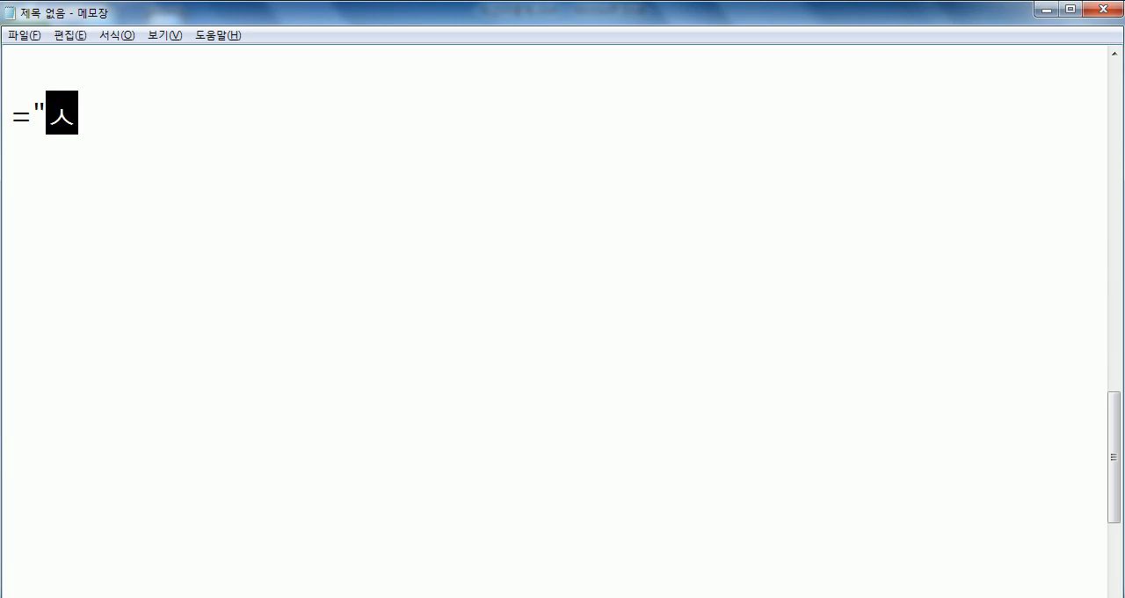
{"action": "type", "text": "\"&\"애"}
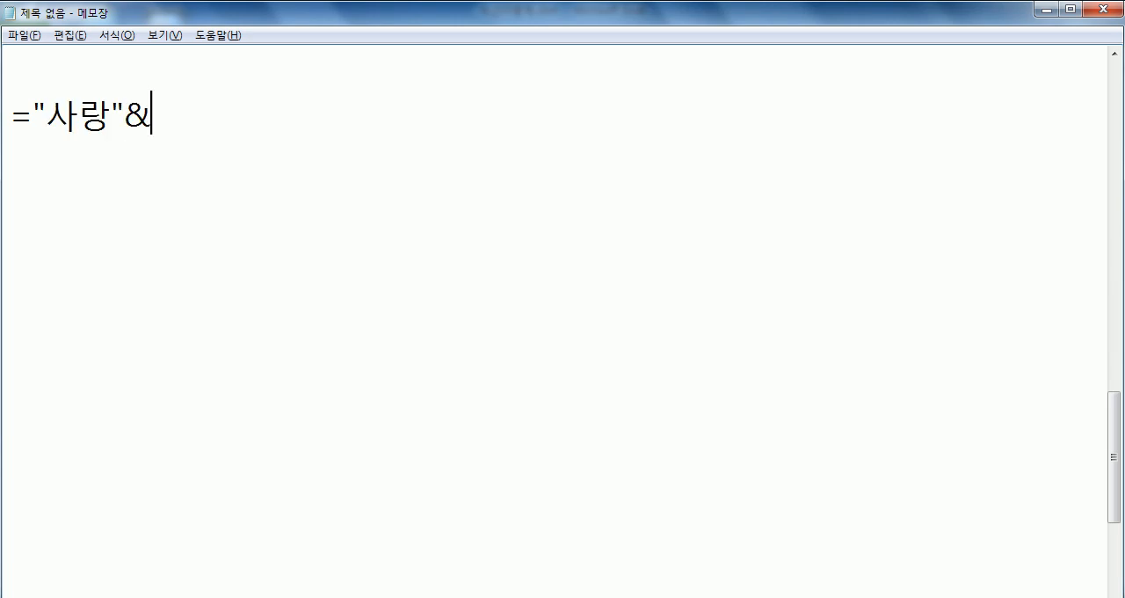
- Close the first string and join it to a second one, making the example '="사랑"&"행복"'
{"action": "key", "text": "BackSpace"}
{"action": "key", "text": "BackSpace"}
{"action": "type", "text": "행복\""}
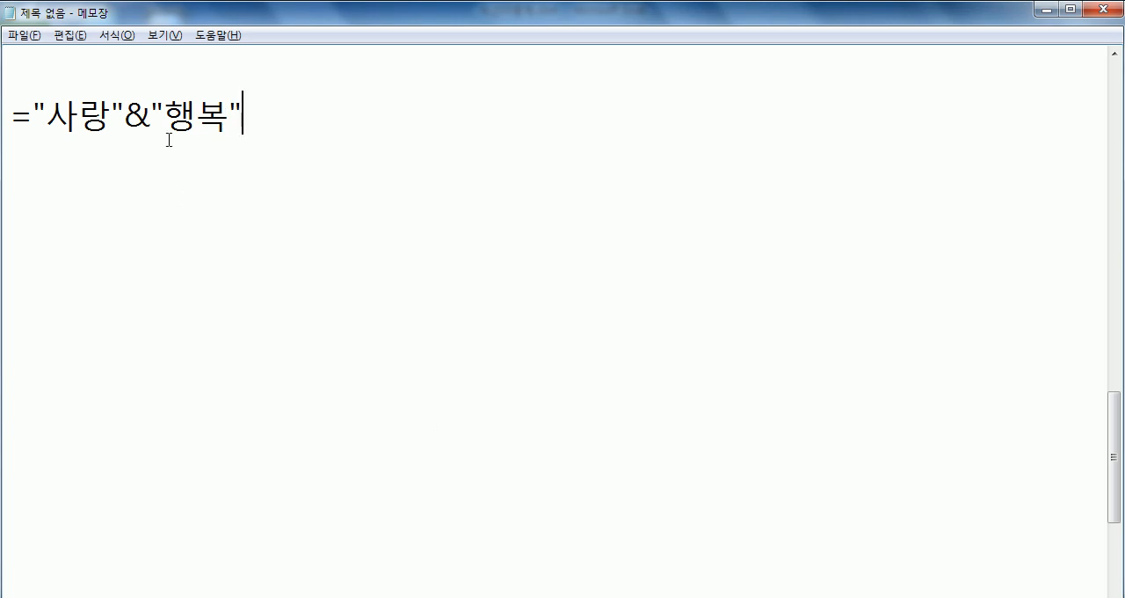
- Append the result ' > 사랑행복' to the text concatenation example and start a new line
{"action": "double_click", "coordinate": [138, 115]}
{"action": "left_click", "coordinate": [278, 123]}
{"action": "type", "text": "> 사랑행"}
{"action": "type", "text": "복"}
{"action": "key", "text": "Return"}
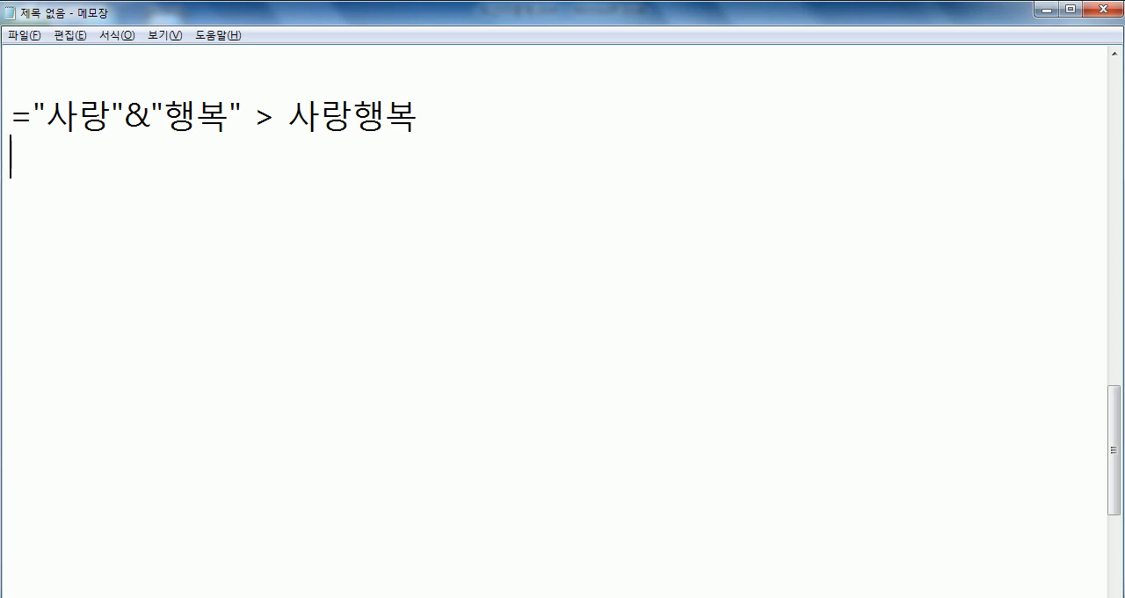
- Add a numeric concatenation example reading '=20&03 > 2003' and start a new line
{"action": "type", "text": "=20^"}
{"action": "key", "text": "BackSpace"}
{"action": "type", "text": "&03 > "}
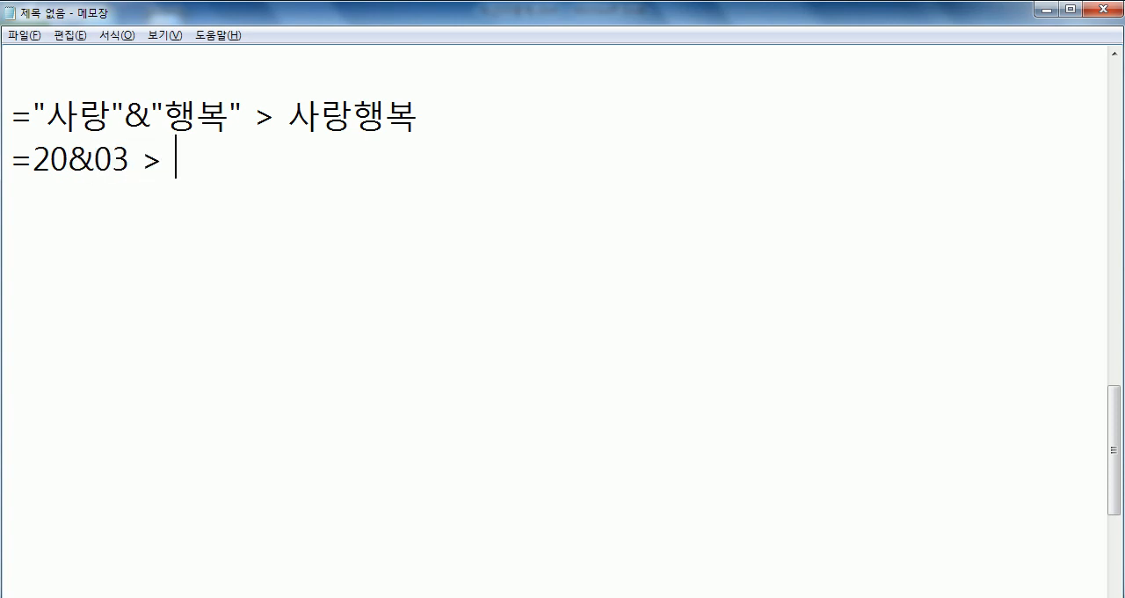
{"action": "type", "text": "2003"}
{"action": "key", "text": "Return"}
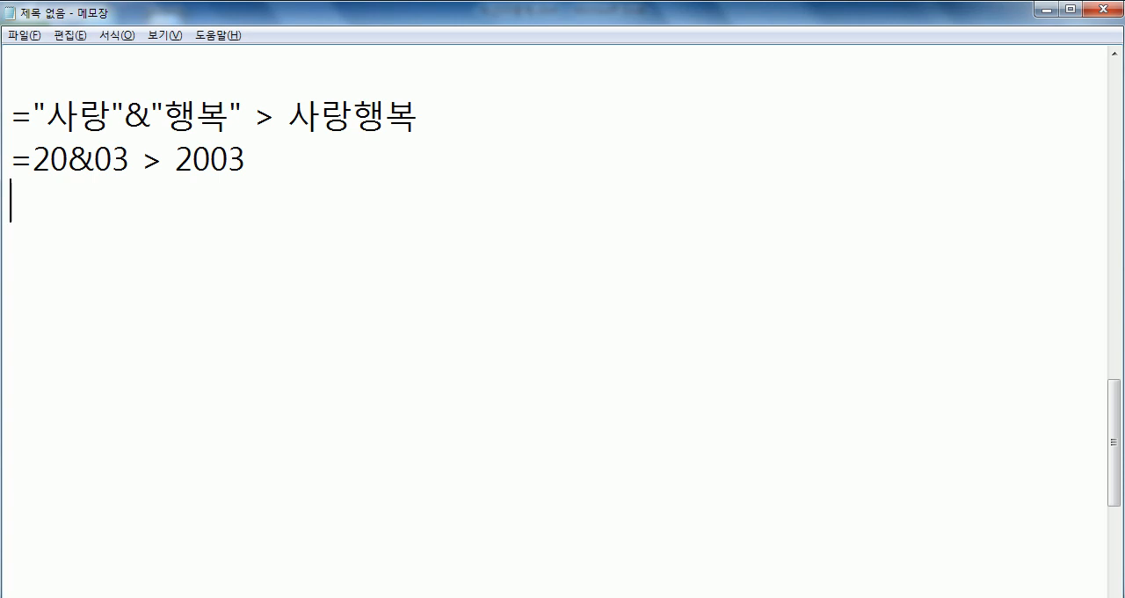
- Highlight the 20 in the numeric example, and start a note reading '* & 연산자' on the line below
{"action": "key", "text": "Up"}
{"action": "key", "text": "Right"}
{"action": "key", "text": "shift+Right"}
{"action": "key", "text": "shift+Right"}
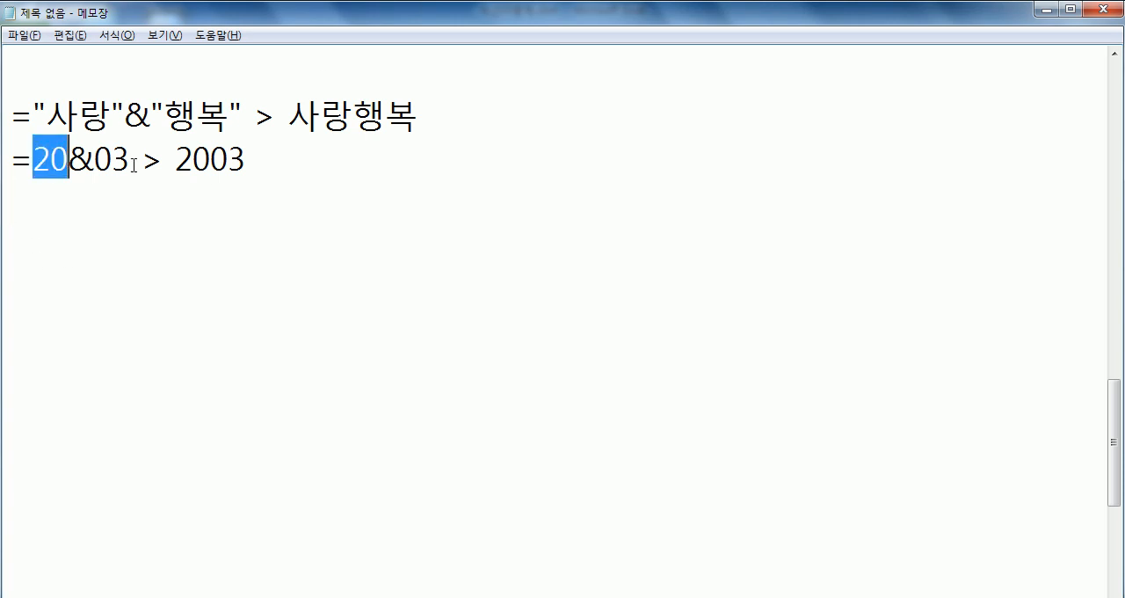
{"action": "left_click", "coordinate": [205, 209]}
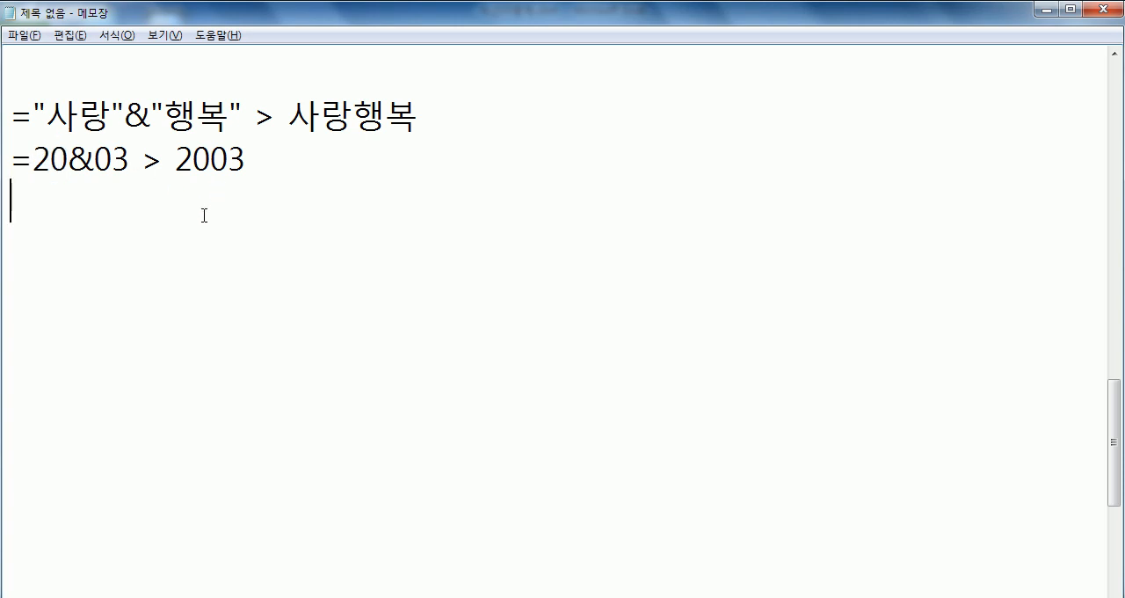
{"action": "type", "text": "* & 연산자"}
- Insert the explanation '(문자열 결합)' directly after the & in the note
{"action": "key", "text": "Left"}
{"action": "key", "text": "Left"}
{"action": "key", "text": "Left"}
{"action": "key", "text": "Left"}
{"action": "type", "text": "(문자"}
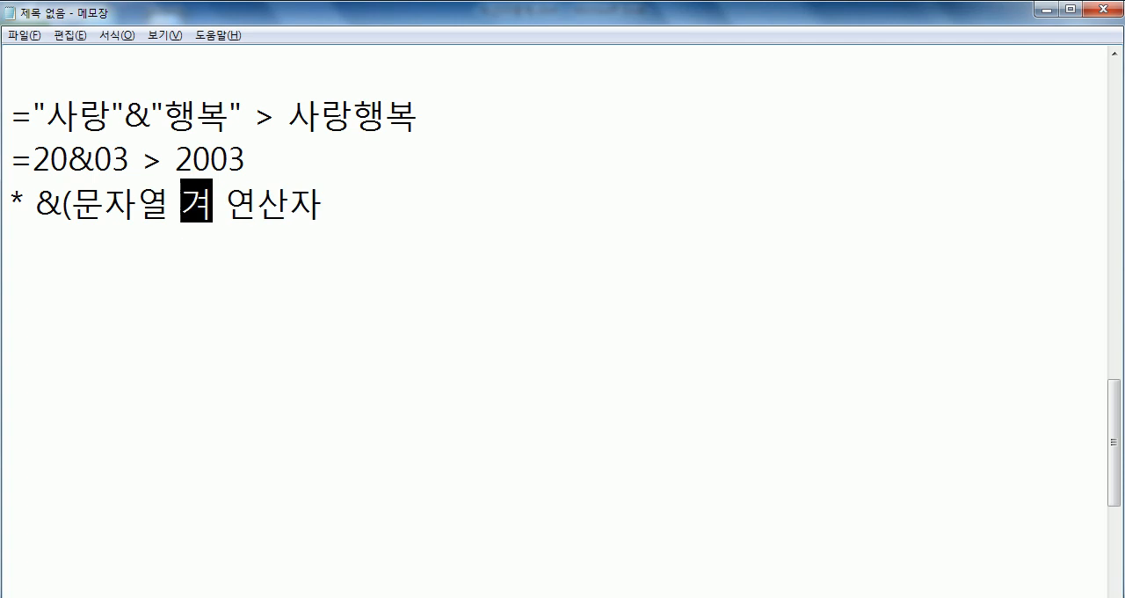
{"action": "type", "text": "열 결합)"}
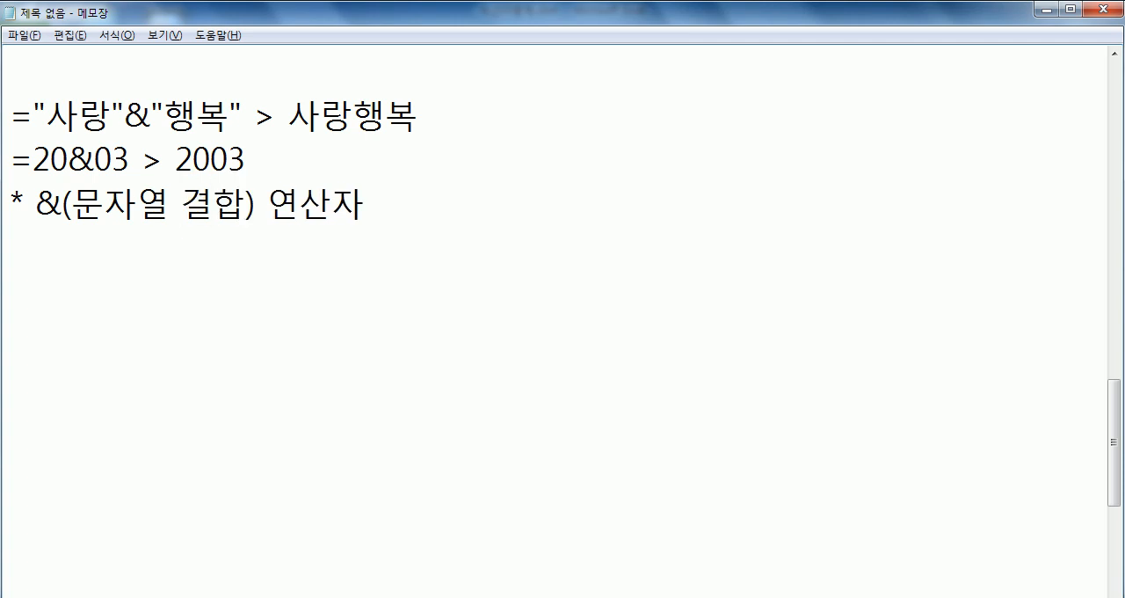
{"action": "type", "text": "는 "}
{"action": "type", "text": "* / + "}
{"action": "type", "text": "-"}
{"action": "type", "text": " 연산자의 ㅅ"}
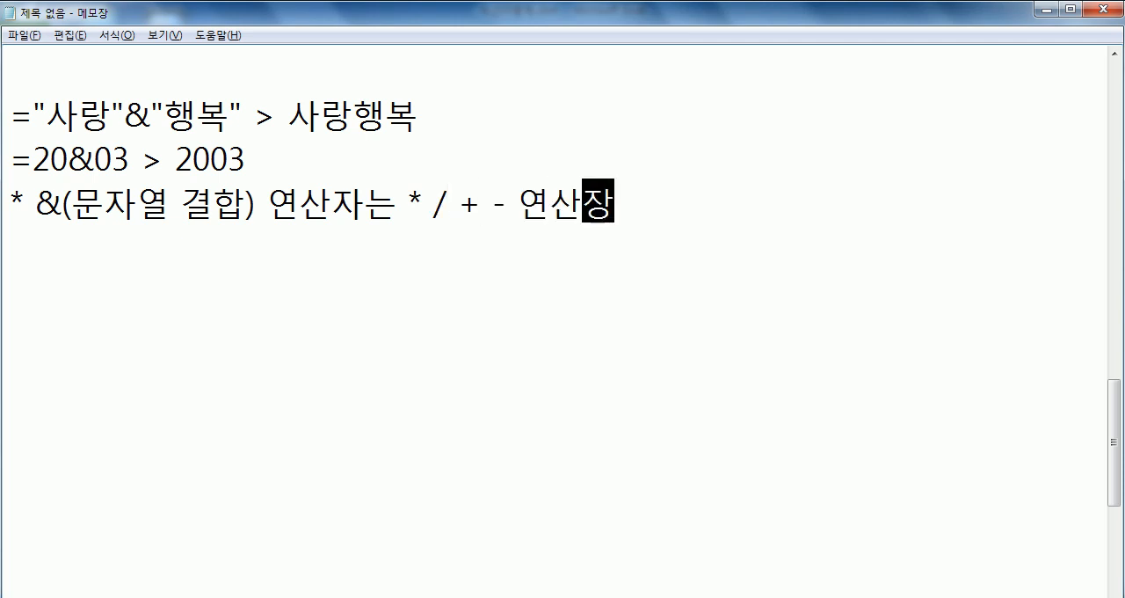
{"action": "type", "text": "ㅜㄴ"}
- Complete the & note so it reads '* &(문자열 결합) 연산자는 * / + - 연산자의 우선순위보다 늦다.' and start a new line
{"action": "key", "text": "BackSpace"}
{"action": "key", "text": "BackSpace"}
{"action": "key", "text": "BackSpace"}
{"action": "type", "text": "웃ㅓㄴ순위보다"}
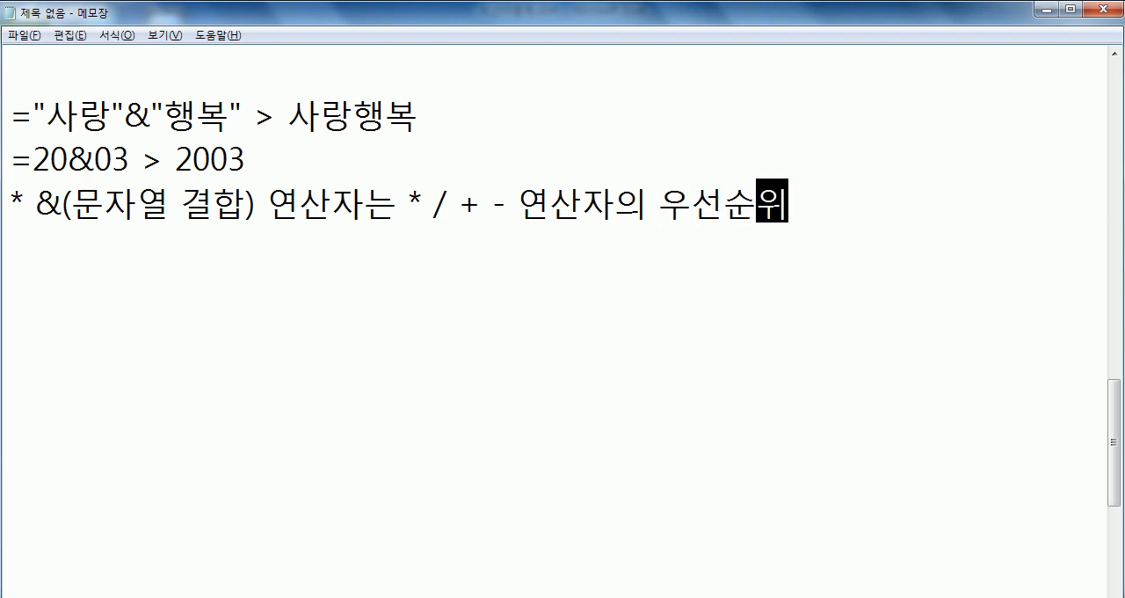
{"action": "type", "text": " 늦다."}
{"action": "key", "text": "Return"}
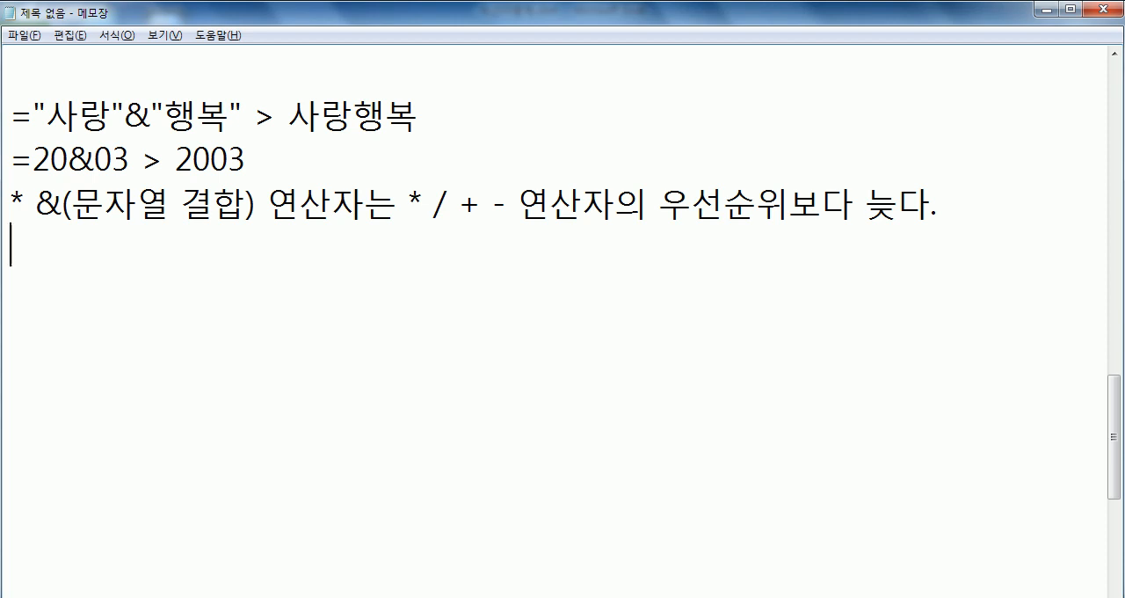
- Highlight '2017 - 20', 'LEFT(C3, 2) + 1' and the & in the unparenthesized formula, and the parenthesized part of the corrected formula
{"action": "key", "text": "alt+Tab"}
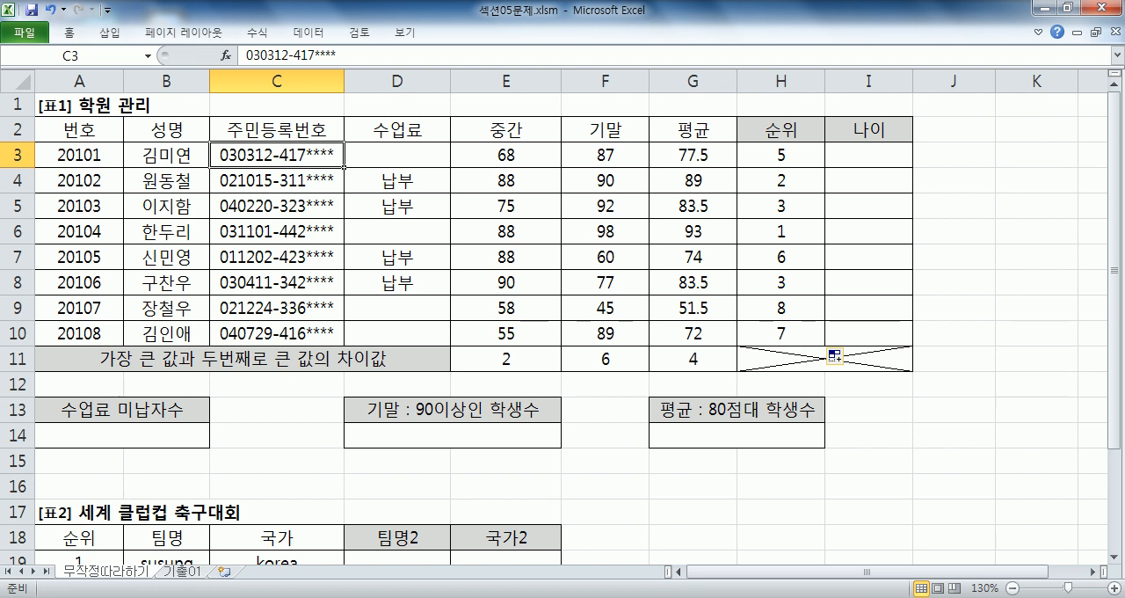
{"action": "key", "text": "alt+Tab"}
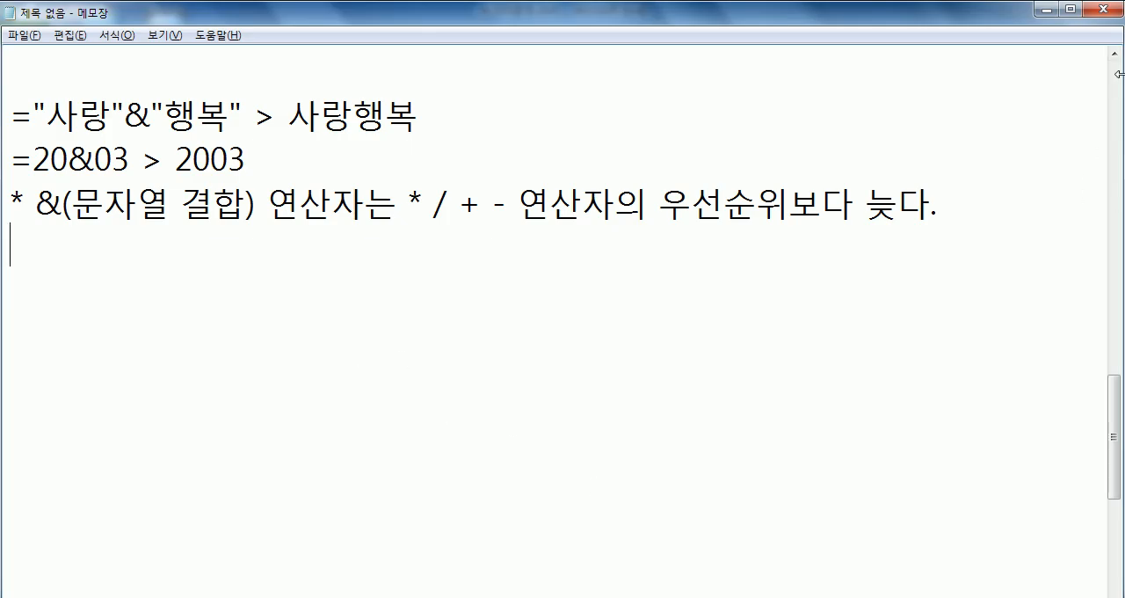
{"action": "scroll", "coordinate": [1115, 54], "scroll_direction": "up", "scroll_amount": 6}
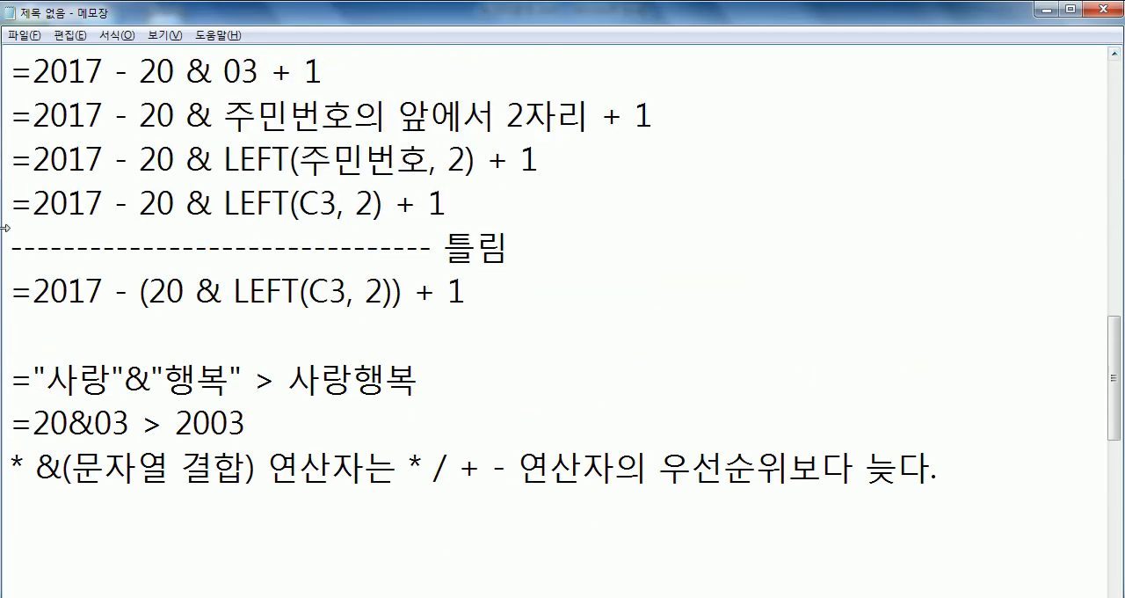
{"action": "left_click_drag", "start_coordinate": [39, 209], "coordinate": [153, 221]}
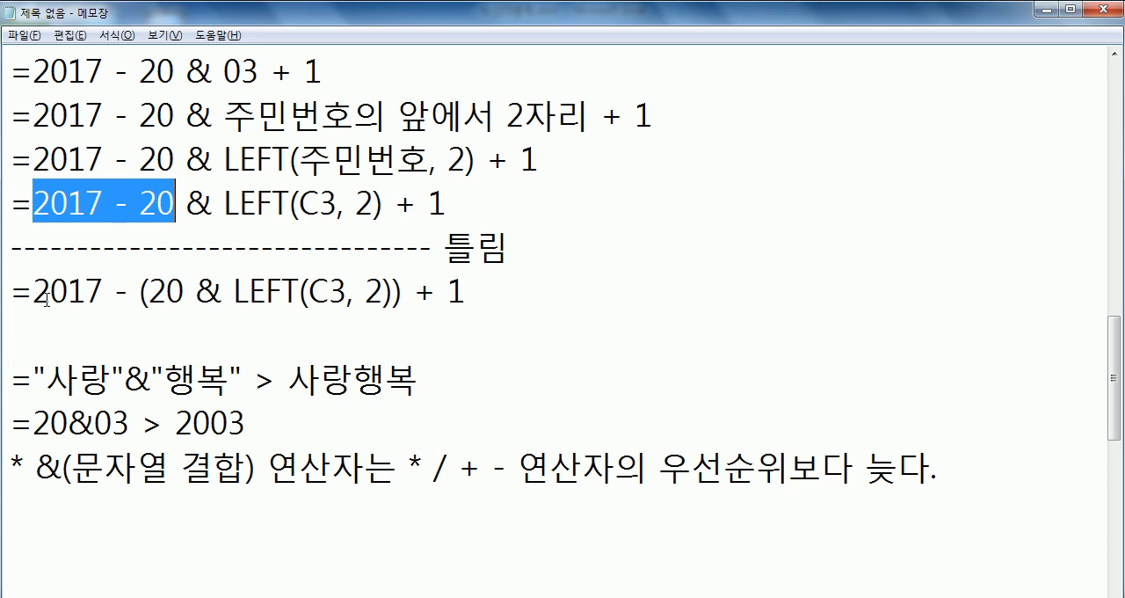
{"action": "left_click_drag", "start_coordinate": [225, 204], "coordinate": [449, 205]}
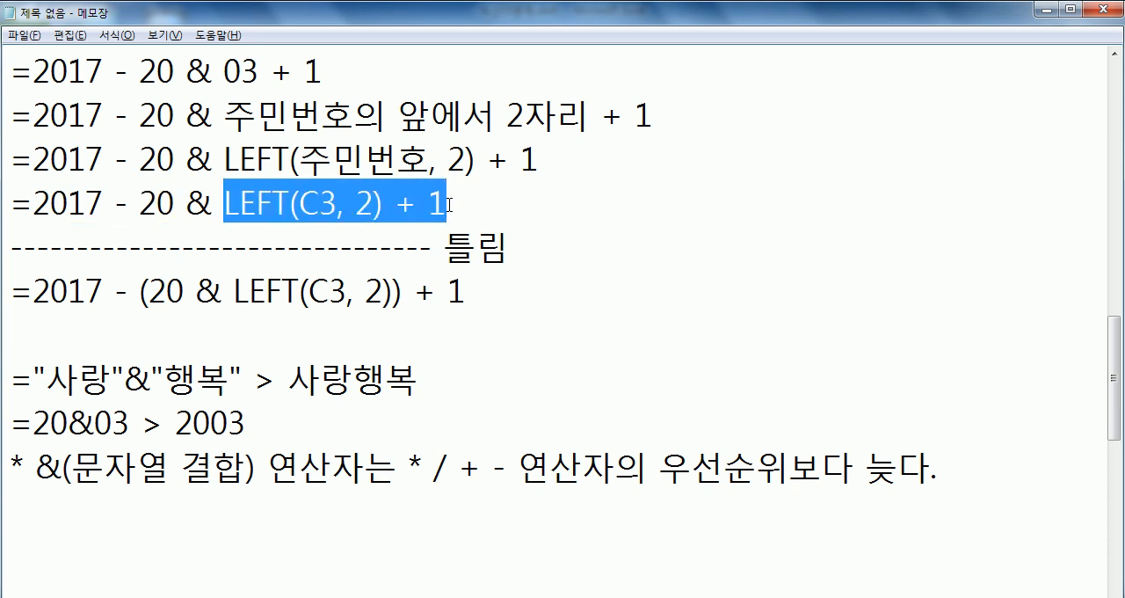
{"action": "left_click_drag", "start_coordinate": [186, 205], "coordinate": [217, 208]}
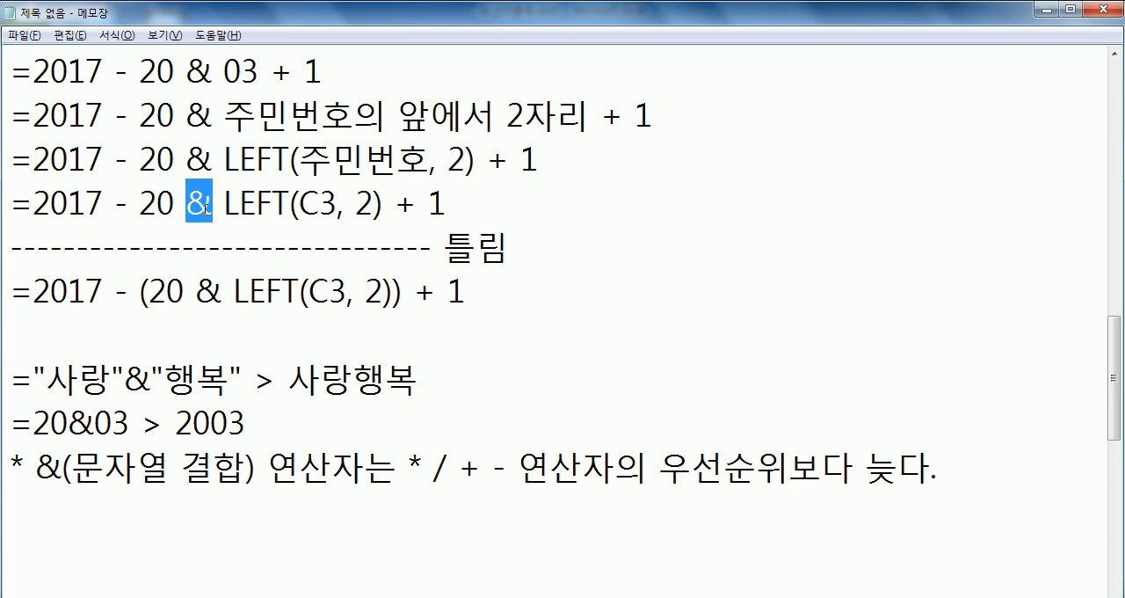
{"action": "left_click_drag", "start_coordinate": [137, 293], "coordinate": [400, 296]}
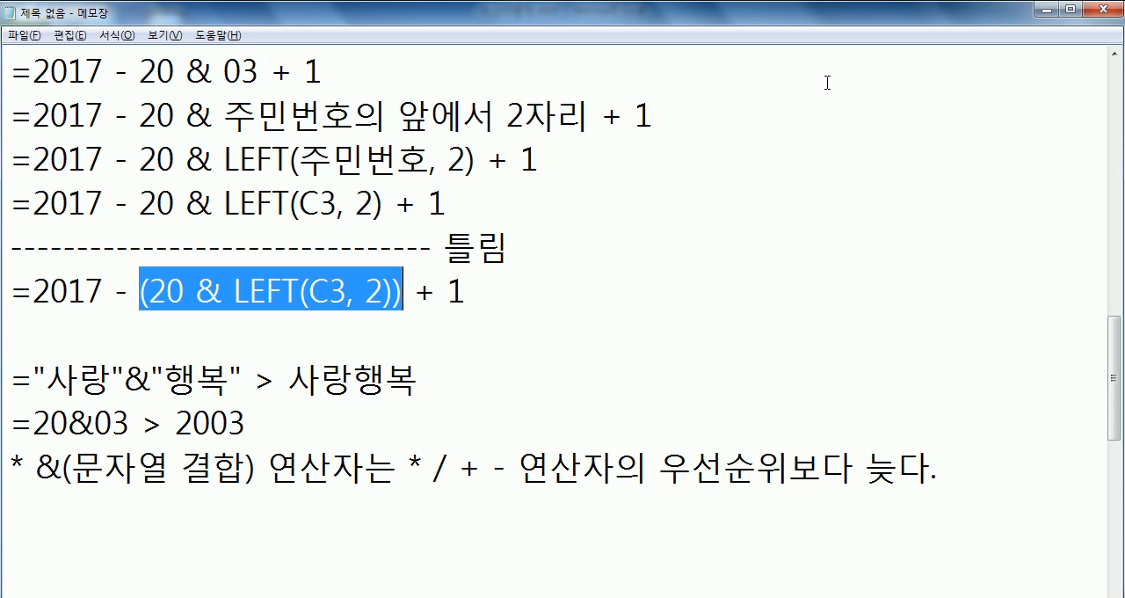
- Compare the 2003 term with '20 & 03' and its neighbouring operations, and with the parenthesized concatenation in the corrected formula
{"action": "left_click", "coordinate": [1116, 55]}
{"action": "left_click", "coordinate": [1115, 56]}
{"action": "left_click", "coordinate": [1115, 55]}
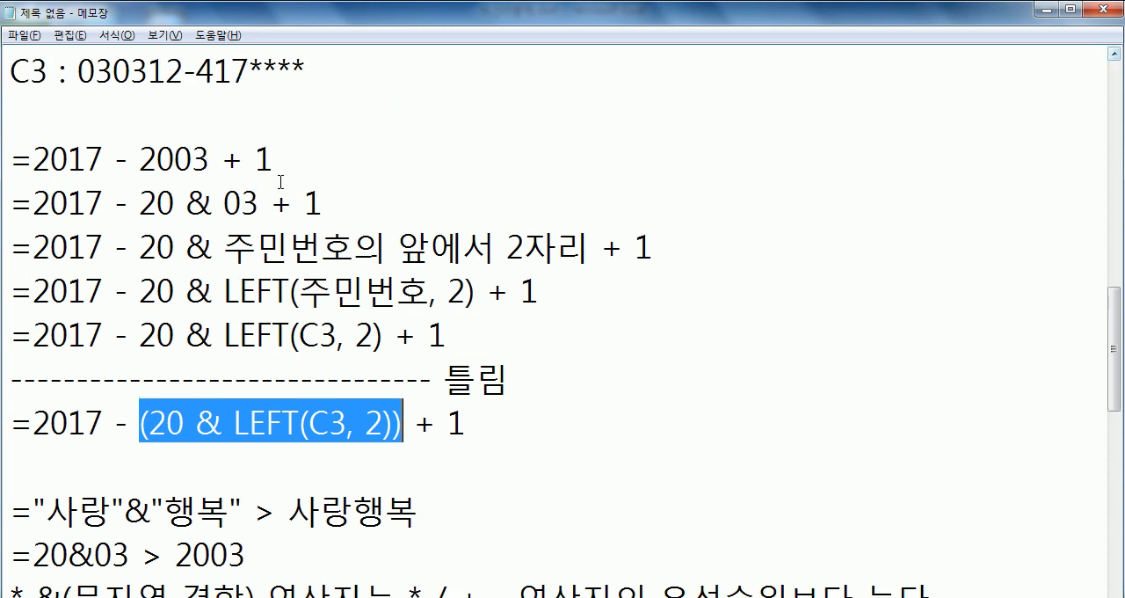
{"action": "left_click_drag", "start_coordinate": [140, 158], "coordinate": [222, 158]}
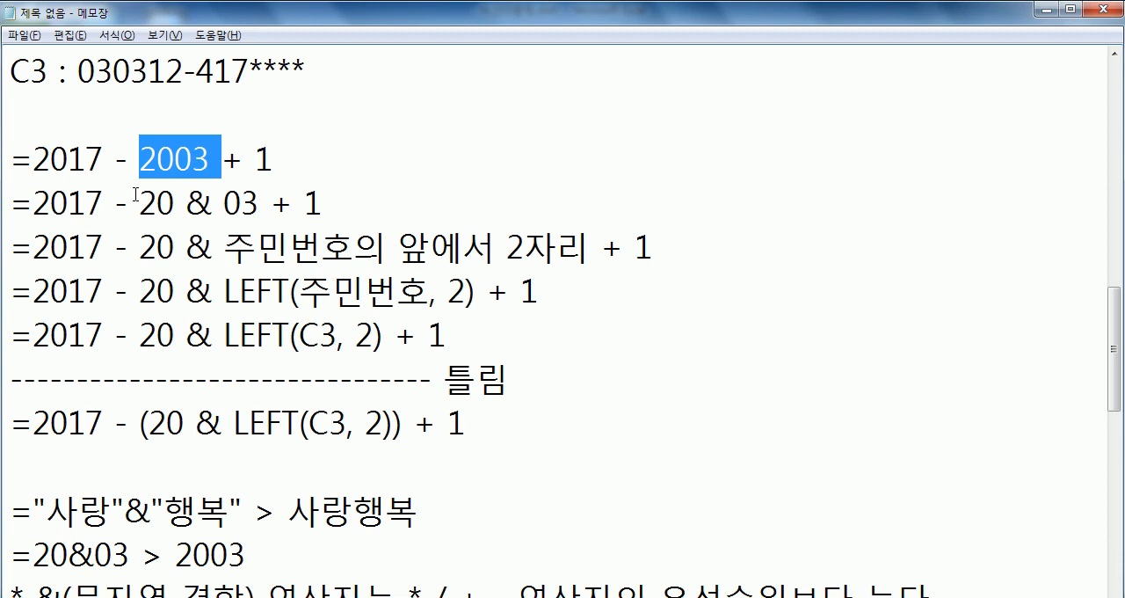
{"action": "left_click_drag", "start_coordinate": [139, 203], "coordinate": [255, 204]}
{"action": "left_click_drag", "start_coordinate": [173, 203], "coordinate": [33, 203]}
{"action": "left_click_drag", "start_coordinate": [225, 203], "coordinate": [322, 203]}
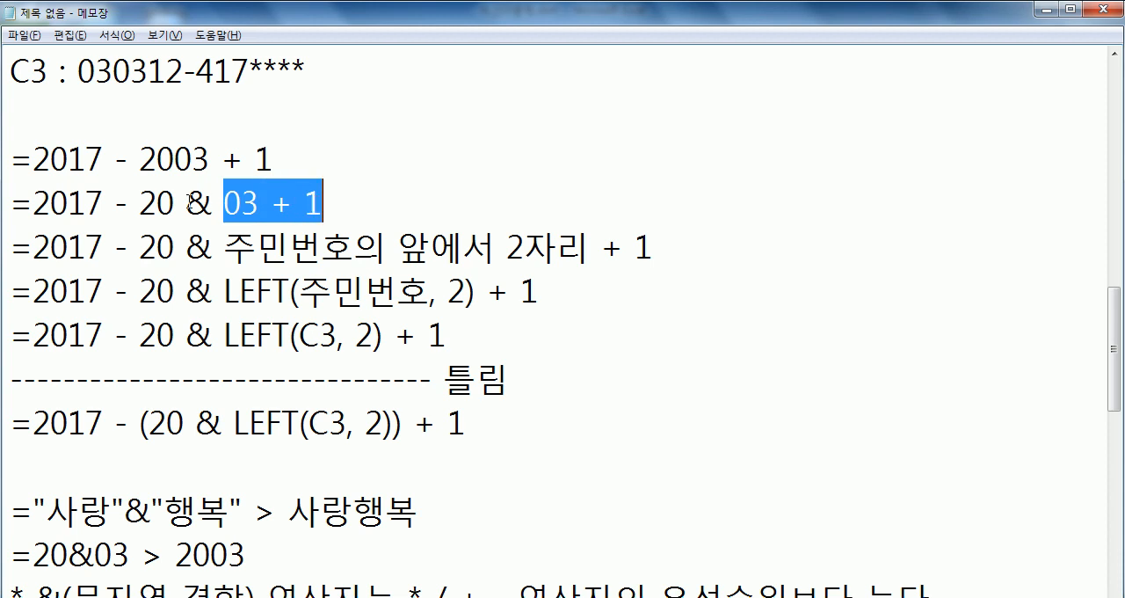
{"action": "left_click_drag", "start_coordinate": [186, 203], "coordinate": [204, 204]}
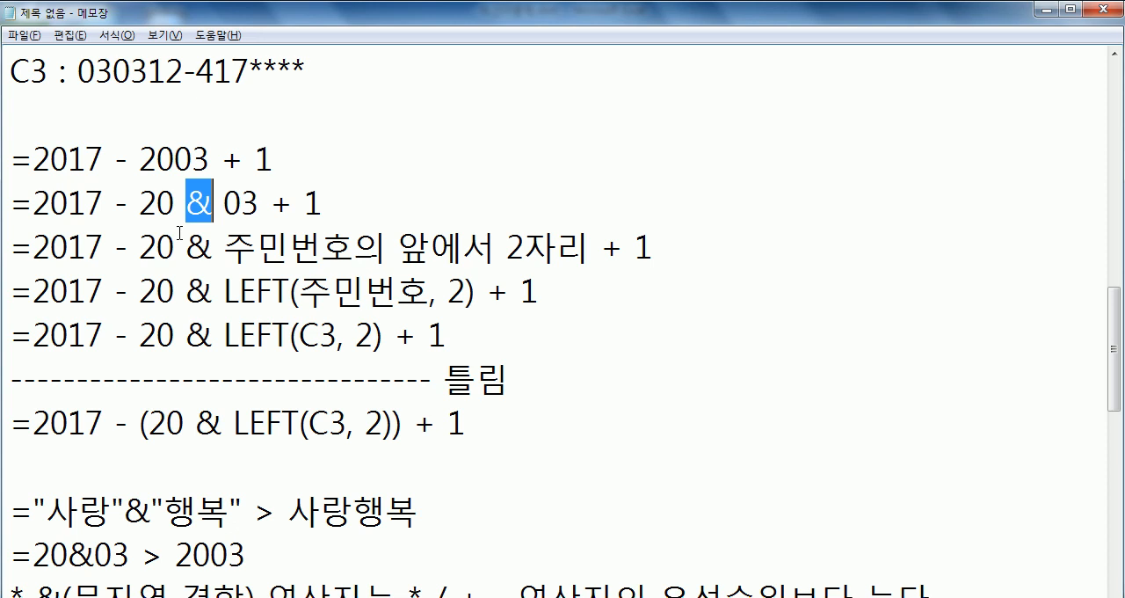
{"action": "left_click_drag", "start_coordinate": [138, 422], "coordinate": [403, 423]}
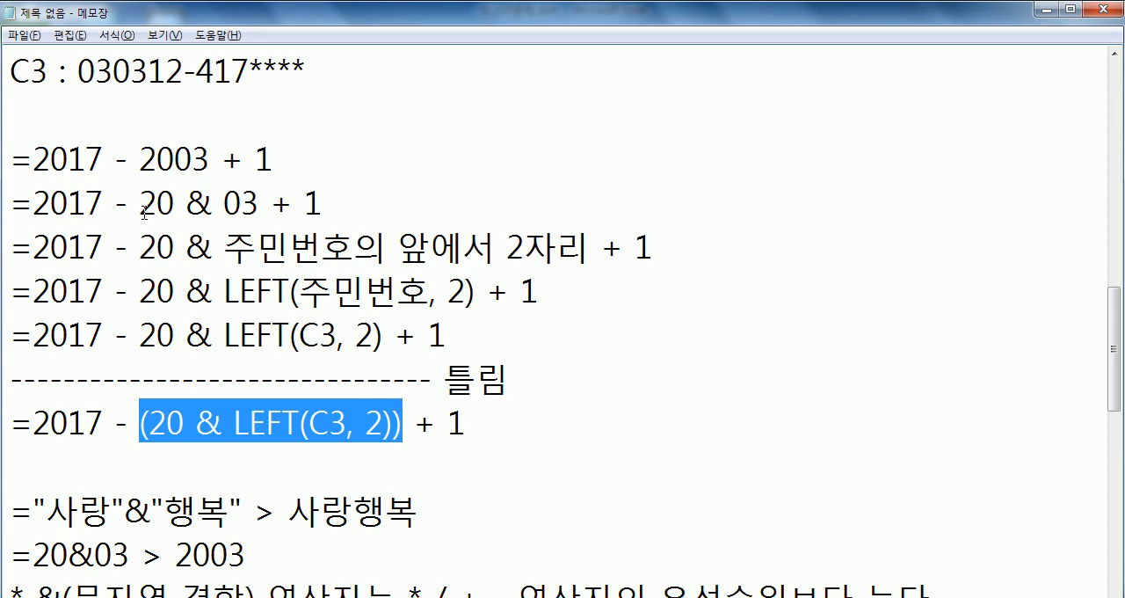
{"action": "left_click_drag", "start_coordinate": [140, 203], "coordinate": [260, 203]}
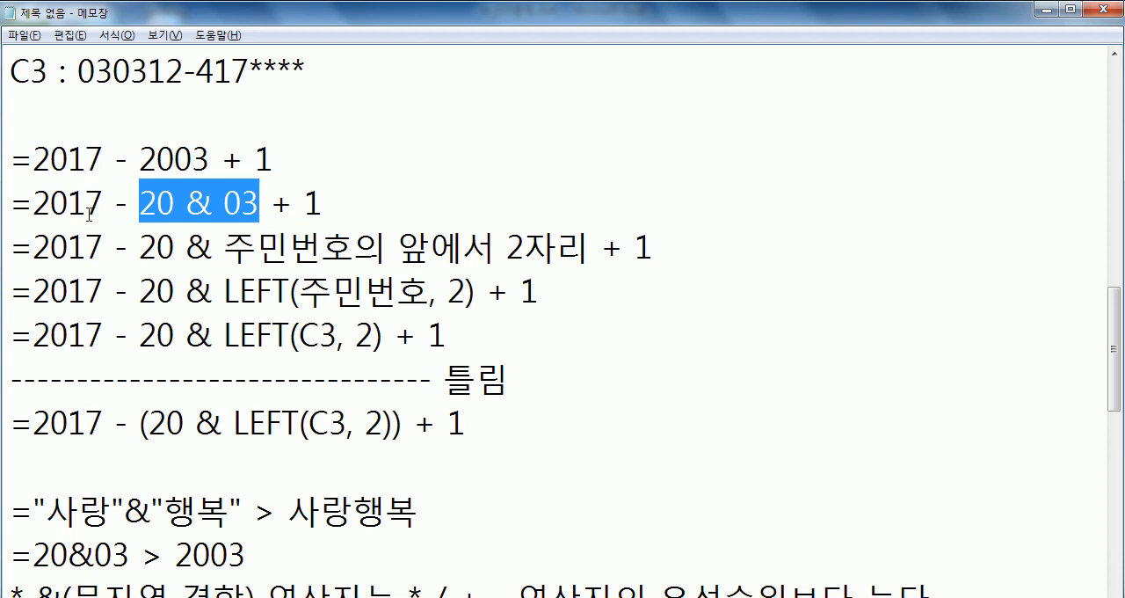
{"action": "left_click_drag", "start_coordinate": [204, 160], "coordinate": [145, 153]}
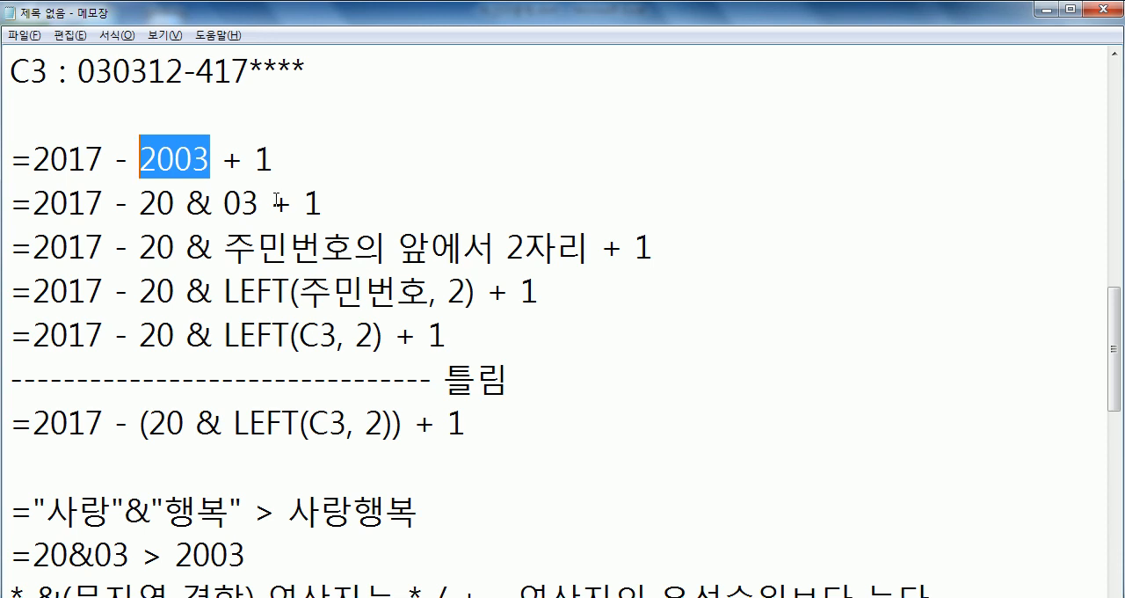
{"action": "left_click", "coordinate": [250, 425]}
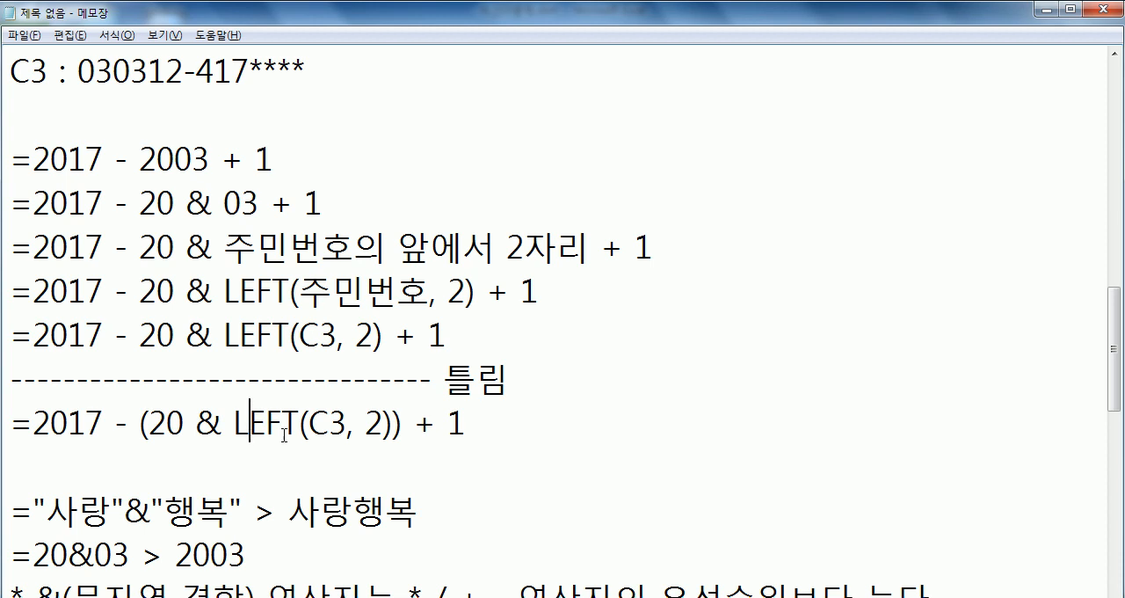
- Duplicate the line '=2017 - (20 & LEFT(C3, 2)) + 1' directly beneath itself
{"action": "scroll", "coordinate": [290, 431], "scroll_direction": "down", "scroll_amount": 2}
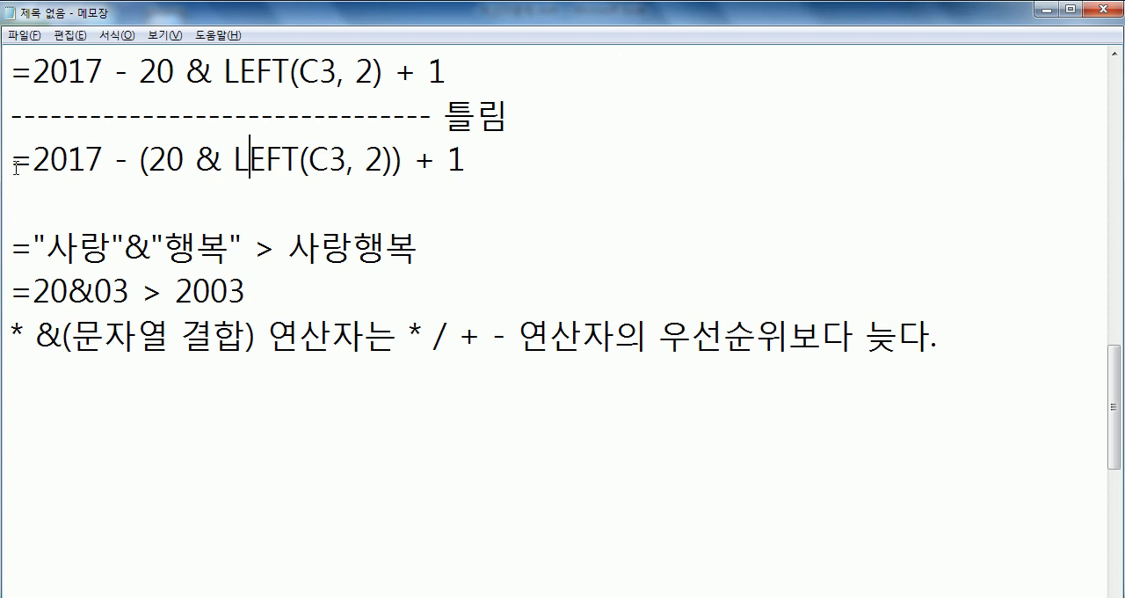
{"action": "left_click_drag", "start_coordinate": [12, 160], "coordinate": [11, 202]}
{"action": "key", "text": "ctrl+c"}
{"action": "left_click", "coordinate": [78, 189]}
{"action": "key", "text": "ctrl+v"}
- Enclose the 20 in the duplicated formula in double quotes so it reads '=2017 - ("20" & LEFT(C3, 2)) + 1'
{"action": "left_click", "coordinate": [151, 202]}
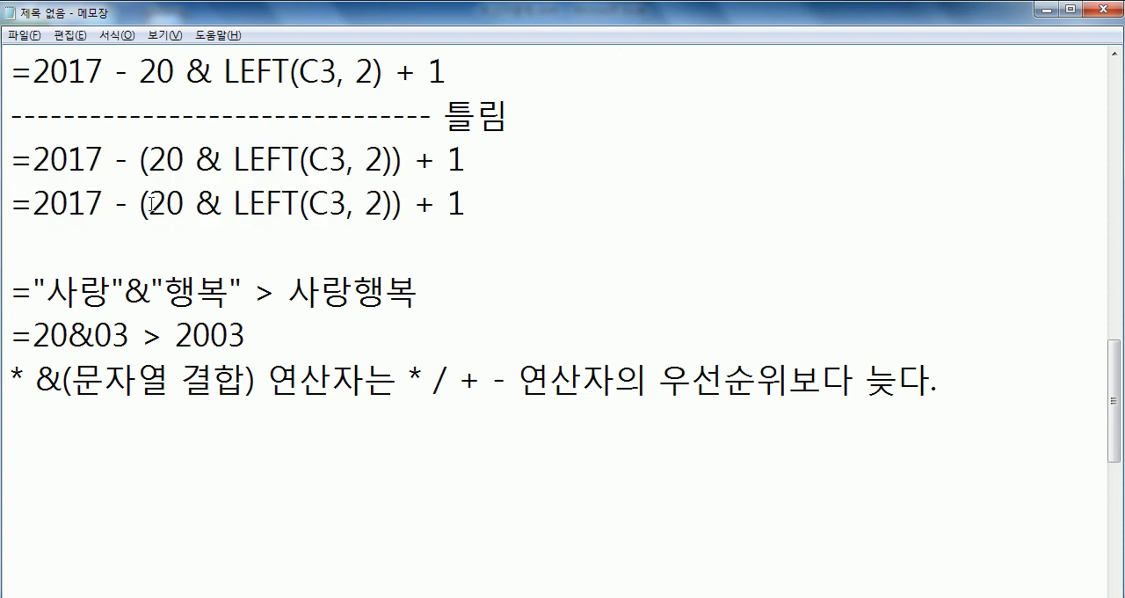
{"action": "type", "text": "'"}
{"action": "left_click", "coordinate": [192, 203]}
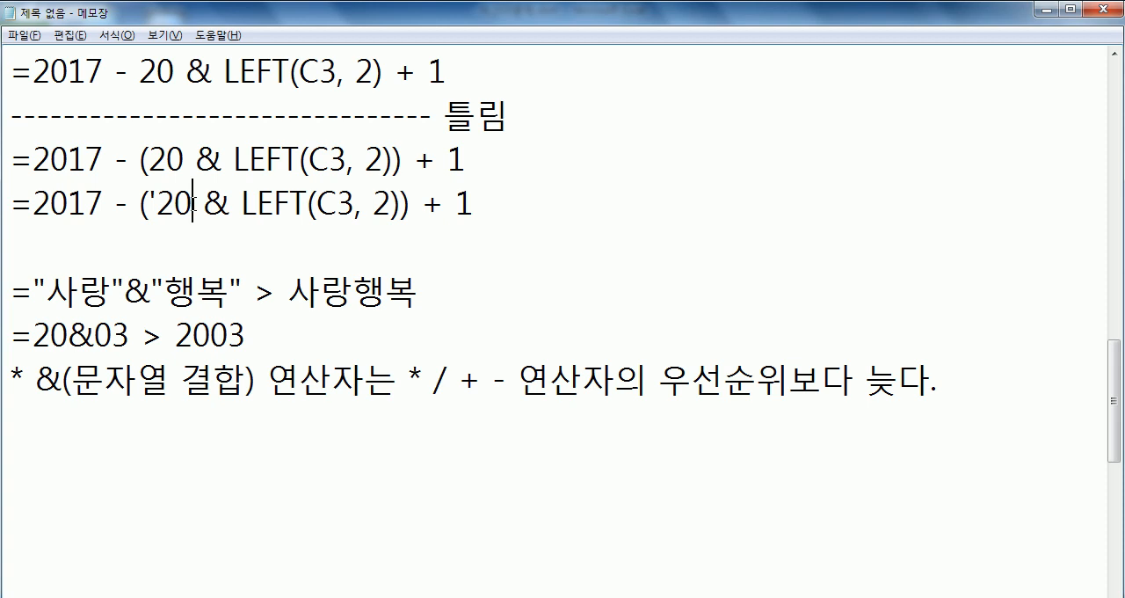
{"action": "type", "text": "\"20"}
{"action": "left_click_drag", "start_coordinate": [148, 196], "coordinate": [157, 199]}
{"action": "type", "text": "\""}
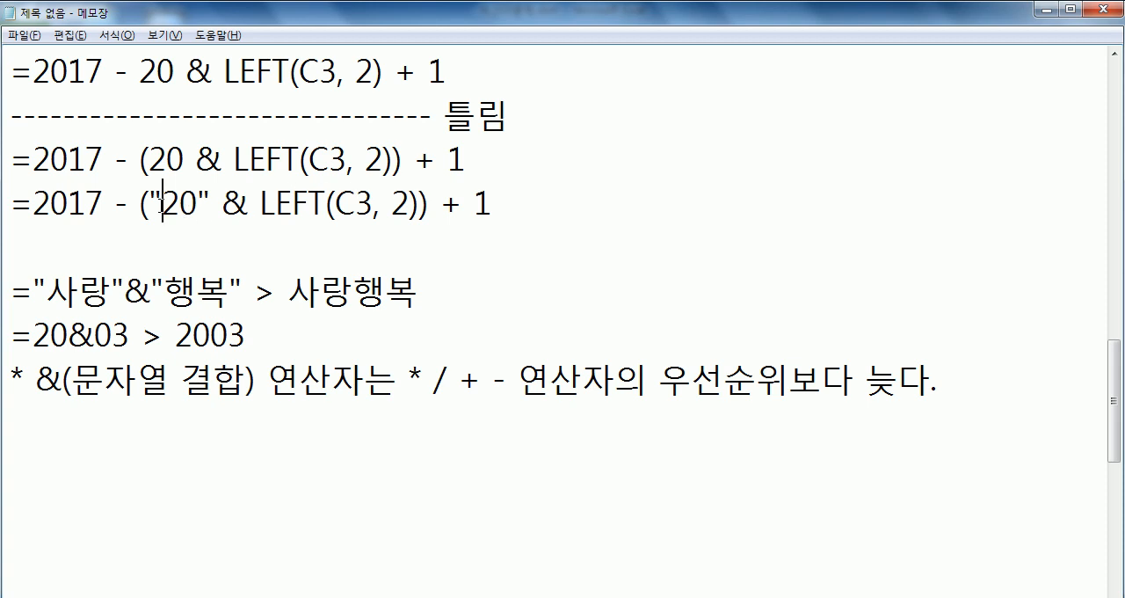
- Compare the quoted and unquoted 20, and highlight '& 연산자' and 'LEFT 함수' in the task description
{"action": "left_click_drag", "start_coordinate": [156, 203], "coordinate": [198, 203]}
{"action": "left_click_drag", "start_coordinate": [149, 158], "coordinate": [184, 158]}
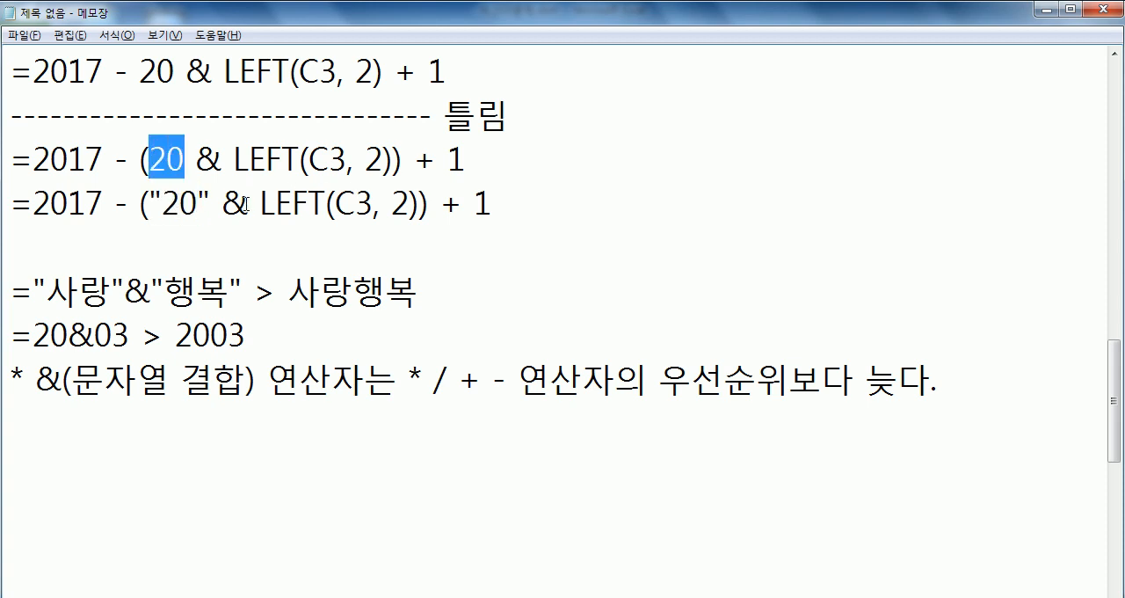
{"action": "left_click", "coordinate": [216, 231]}
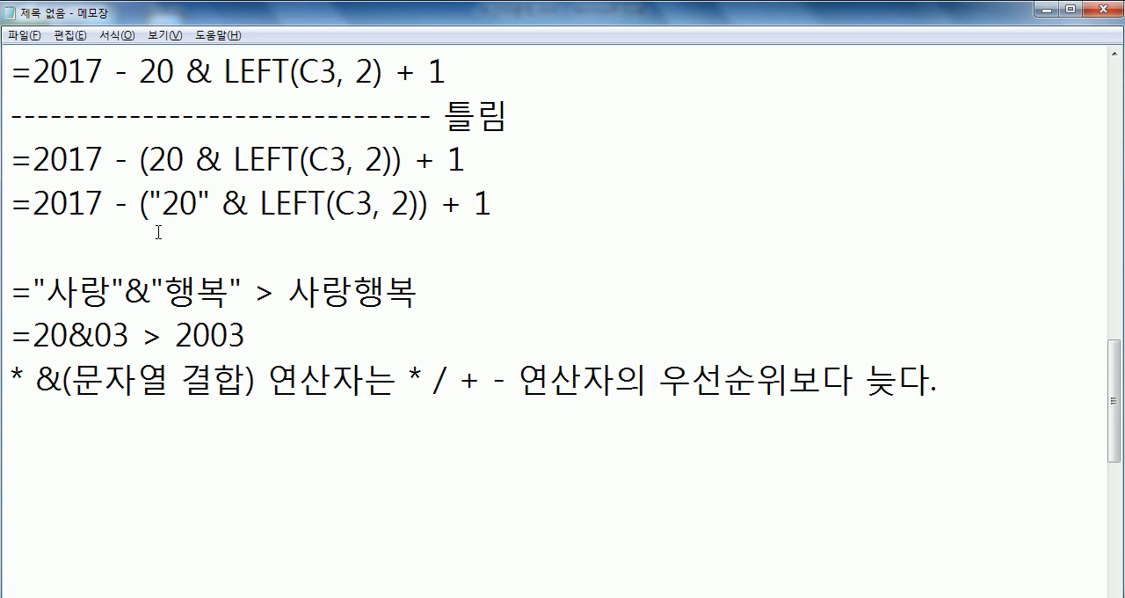
{"action": "scroll", "coordinate": [190, 192], "scroll_direction": "up", "scroll_amount": 3}
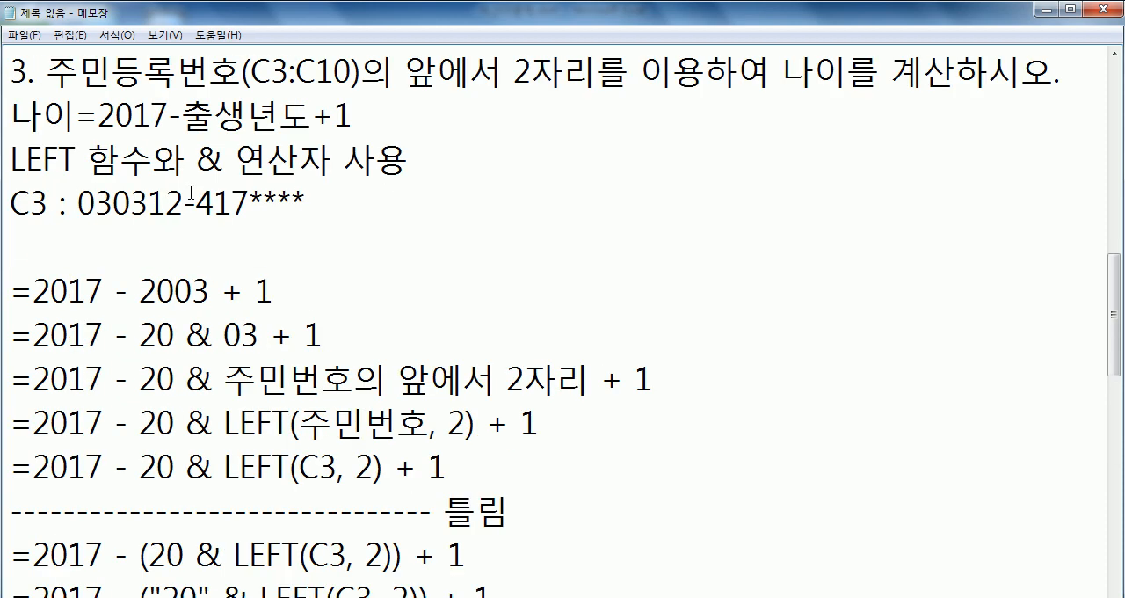
{"action": "left_click_drag", "start_coordinate": [195, 159], "coordinate": [329, 159]}
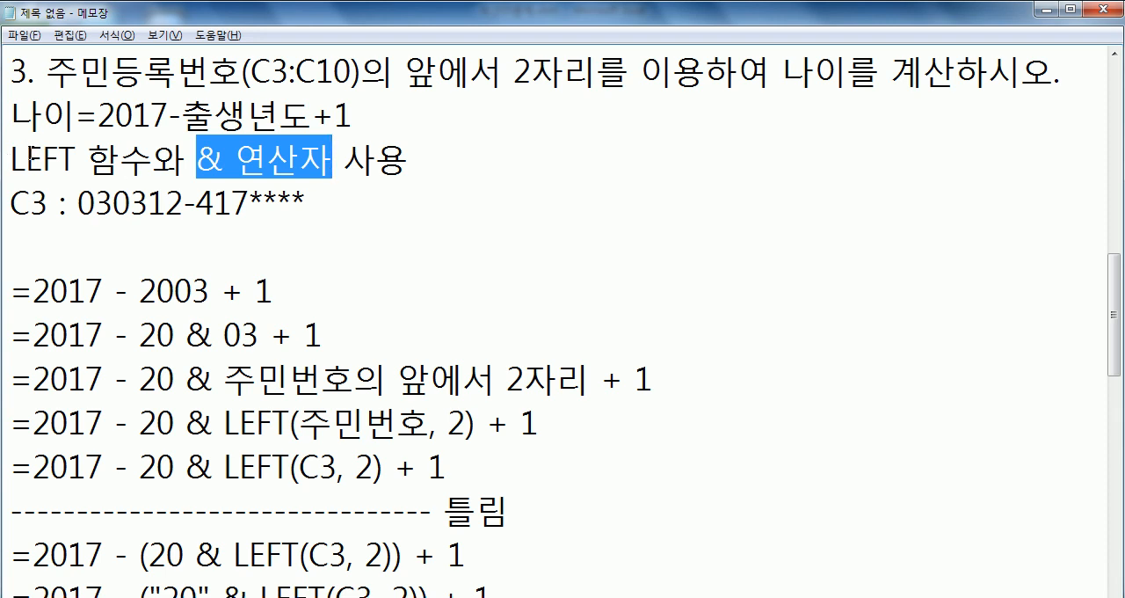
{"action": "left_click_drag", "start_coordinate": [12, 160], "coordinate": [165, 160]}
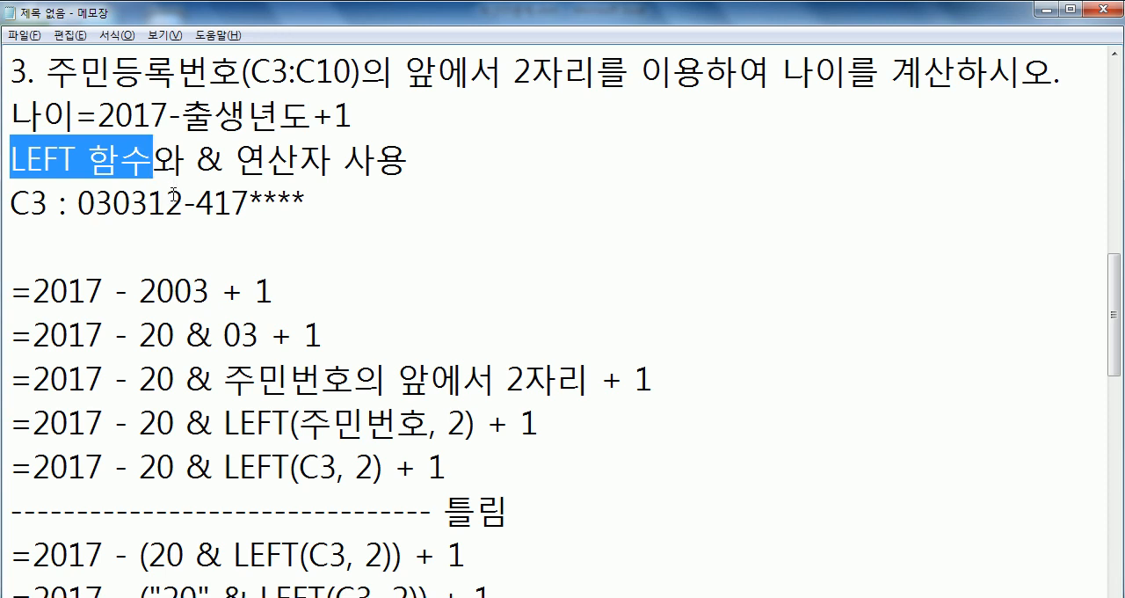
- Add the heading '* LEFT함수만 사용' below the operator priority note and start a new line
{"action": "scroll", "coordinate": [173, 195], "scroll_direction": "down", "scroll_amount": 3}
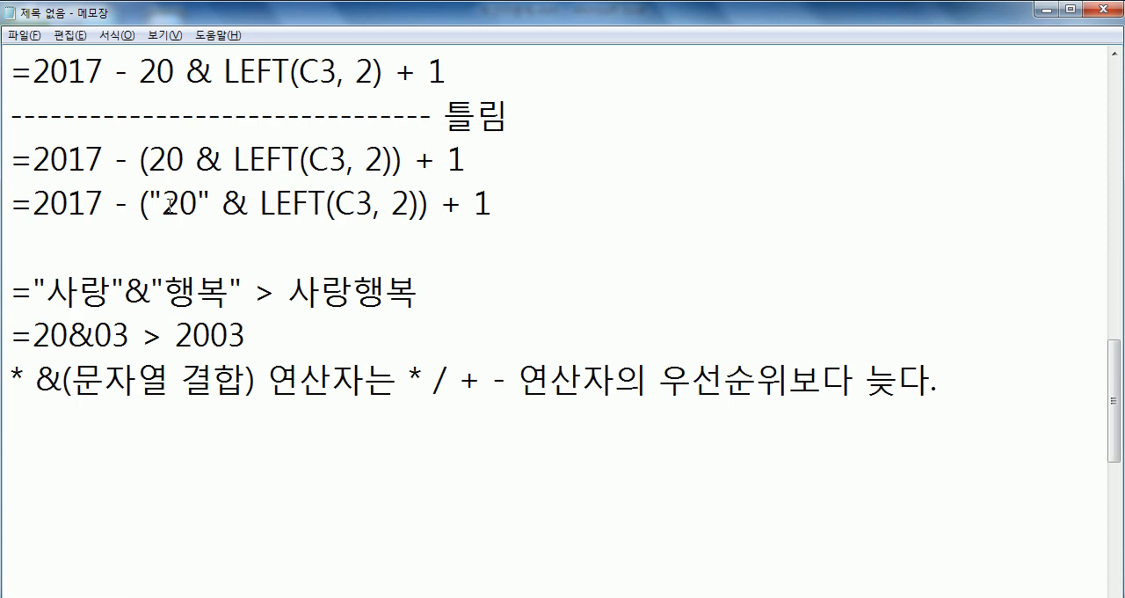
{"action": "left_click", "coordinate": [17, 446]}
{"action": "type", "text": "* LEFT함"}
{"action": "type", "text": "수만 사용"}
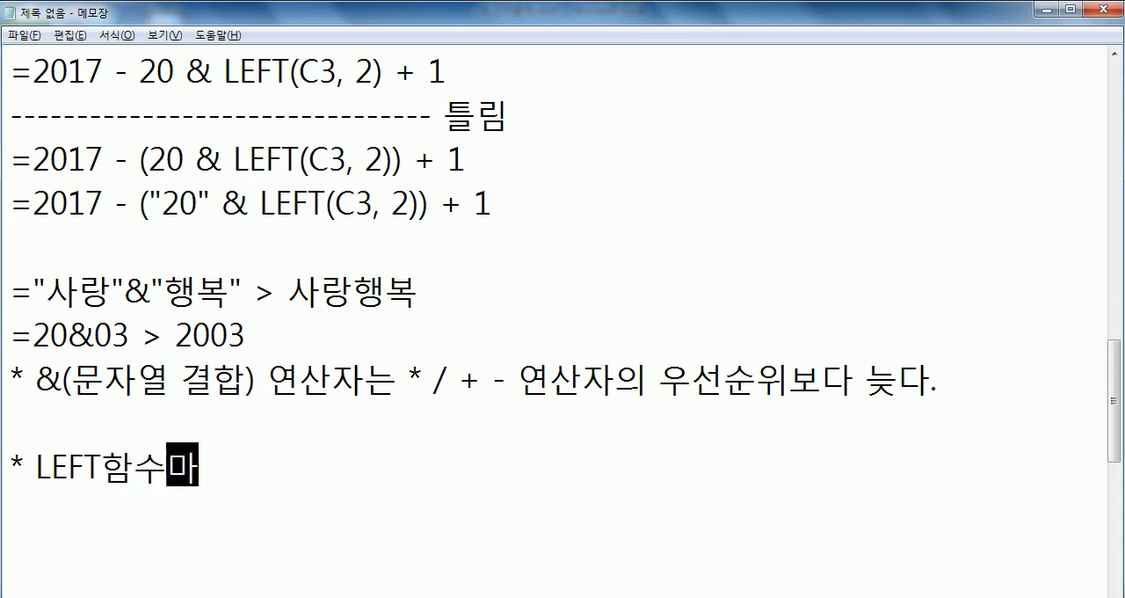
{"action": "key", "text": "Return"}
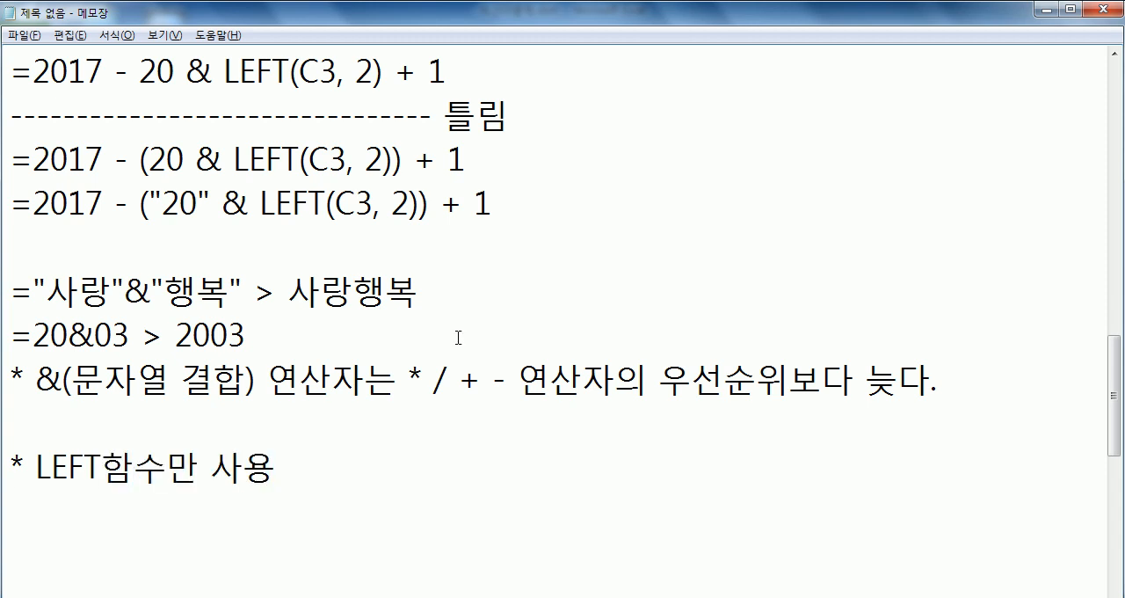
- Copy the formula '=2017 - (20 & LEFT(C3, 2)) + 1' to the line under the LEFT-only heading
{"action": "scroll", "coordinate": [276, 249], "scroll_direction": "down", "scroll_amount": 2}
{"action": "scroll", "coordinate": [264, 212], "scroll_direction": "up", "scroll_amount": 3}
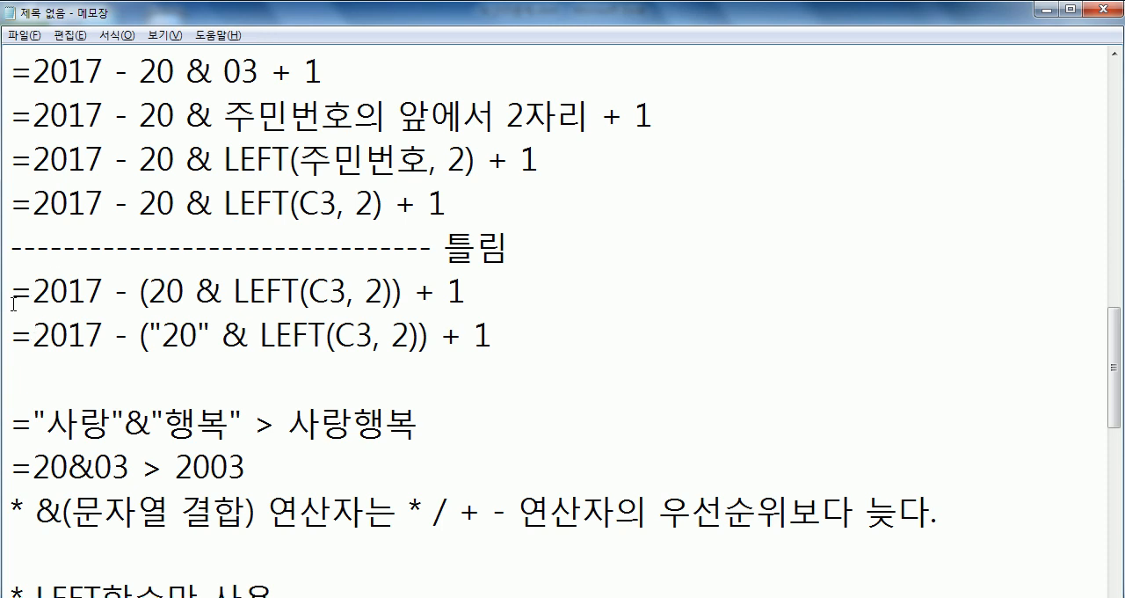
{"action": "left_click_drag", "start_coordinate": [7, 291], "coordinate": [11, 334]}
{"action": "key", "text": "ctrl+c"}
{"action": "scroll", "coordinate": [82, 378], "scroll_direction": "down", "scroll_amount": 2}
{"action": "left_click", "coordinate": [82, 383]}
{"action": "key", "text": "ctrl+v"}
- Remove the 20, the & and the outer parentheses from the copied formula, leaving '=2017 - LEFT(C3, 2) + 1'
{"action": "double_click", "coordinate": [211, 379]}
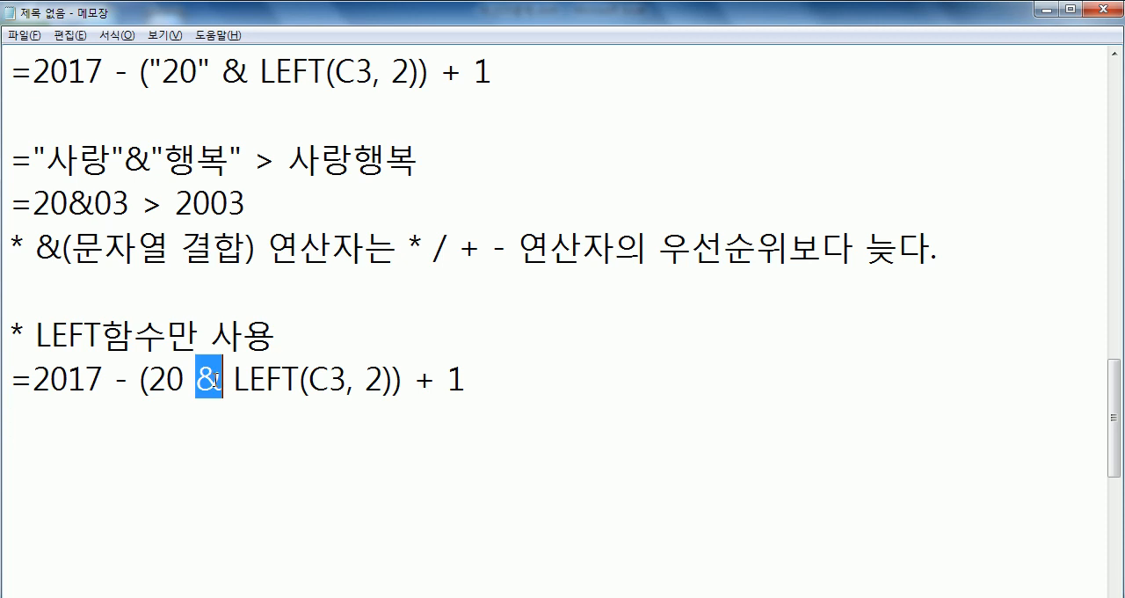
{"action": "key", "text": "Delete"}
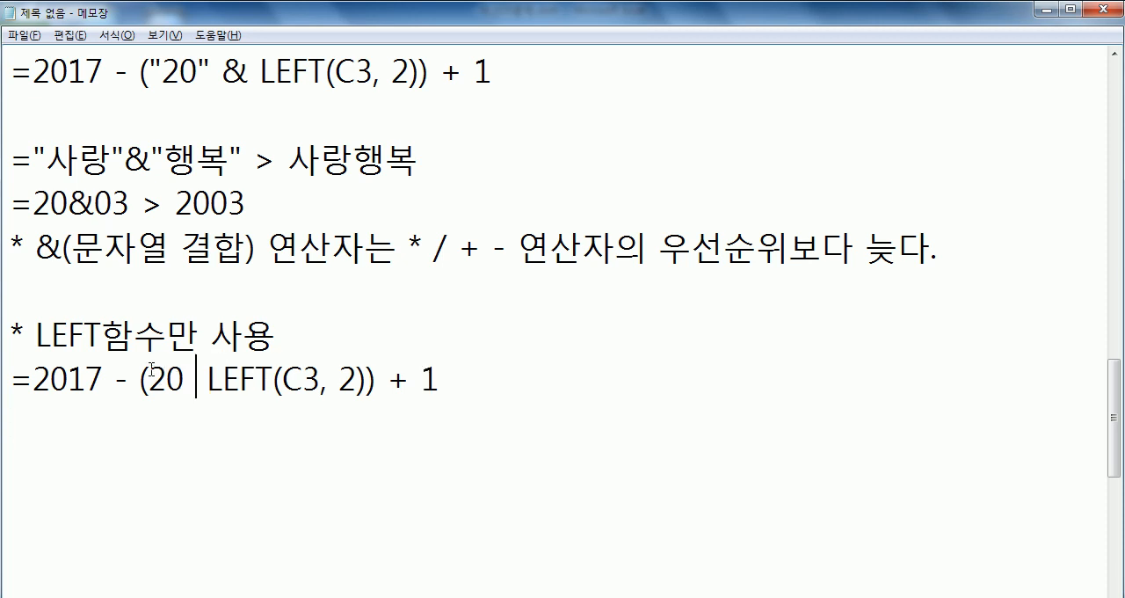
{"action": "left_click", "coordinate": [137, 382]}
{"action": "key", "text": "Delete"}
{"action": "key", "text": "Delete"}
{"action": "key", "text": "Delete"}
{"action": "key", "text": "Delete"}
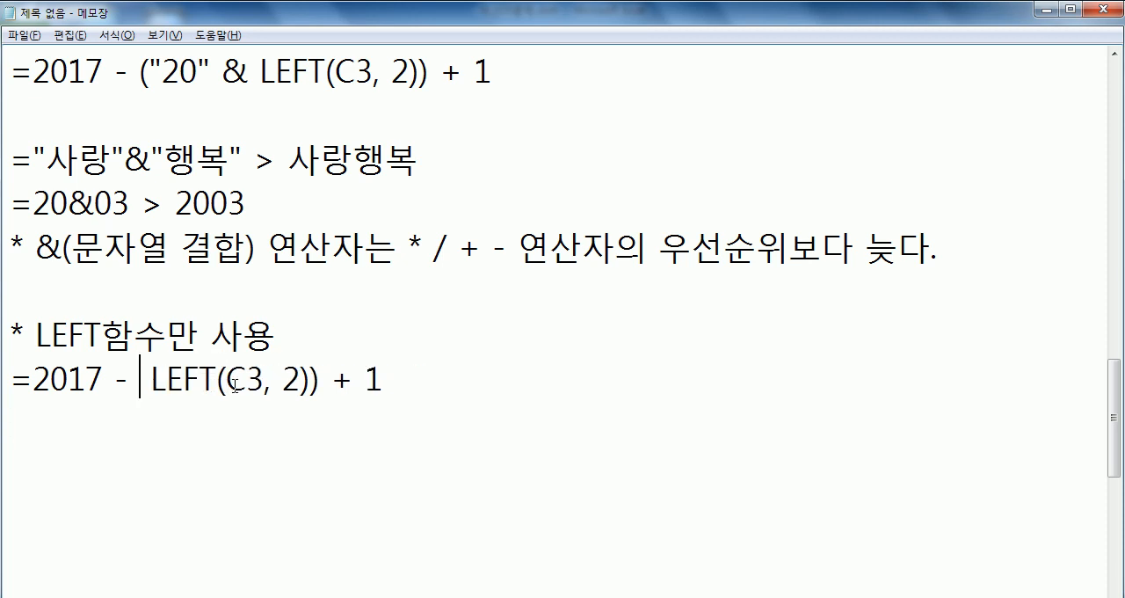
{"action": "left_click", "coordinate": [297, 380]}
{"action": "key", "text": "Delete"}
{"action": "key", "text": "End"}
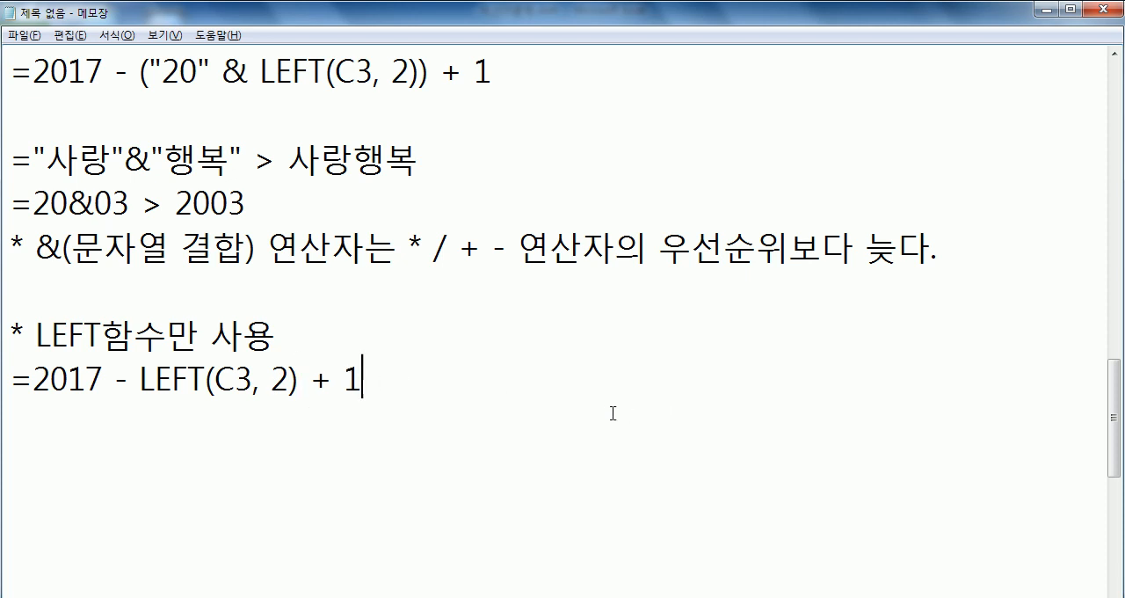
- Append '- 1900' to the formula under the LEFT-only heading and start a new line
{"action": "type", "text": "- 1900"}
{"action": "key", "text": "Return"}
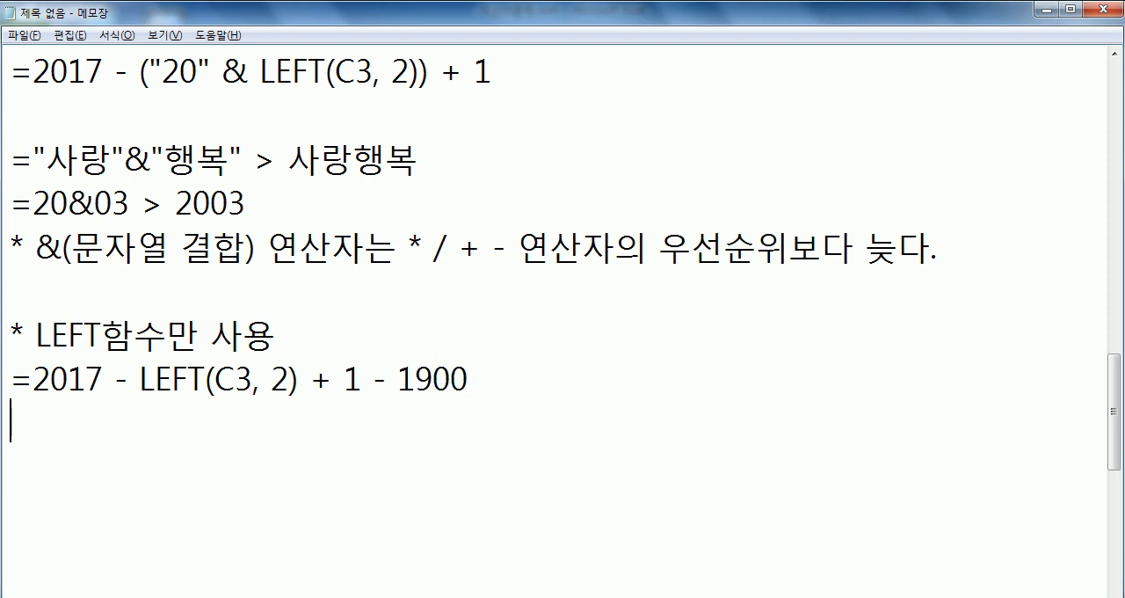
- Paste the age formula on the new line and replace its opening parenthesis and 20 with '1900+'
{"action": "key", "text": "ctrl+v"}
{"action": "key", "text": "Left"}
{"action": "key", "text": "Left"}
{"action": "key", "text": "Left"}
{"action": "key", "text": "Left"}
{"action": "key", "text": "Left"}
{"action": "key", "text": "Left"}
{"action": "key", "text": "Left"}
{"action": "key", "text": "Left"}
{"action": "key", "text": "Left"}
{"action": "key", "text": "Left"}
{"action": "key", "text": "Left"}
{"action": "key", "text": "Left"}
{"action": "key", "text": "Left"}
{"action": "key", "text": "Left"}
{"action": "key", "text": "Left"}
{"action": "key", "text": "Left"}
{"action": "key", "text": "Left"}
{"action": "key", "text": "Left"}
{"action": "key", "text": "Left"}
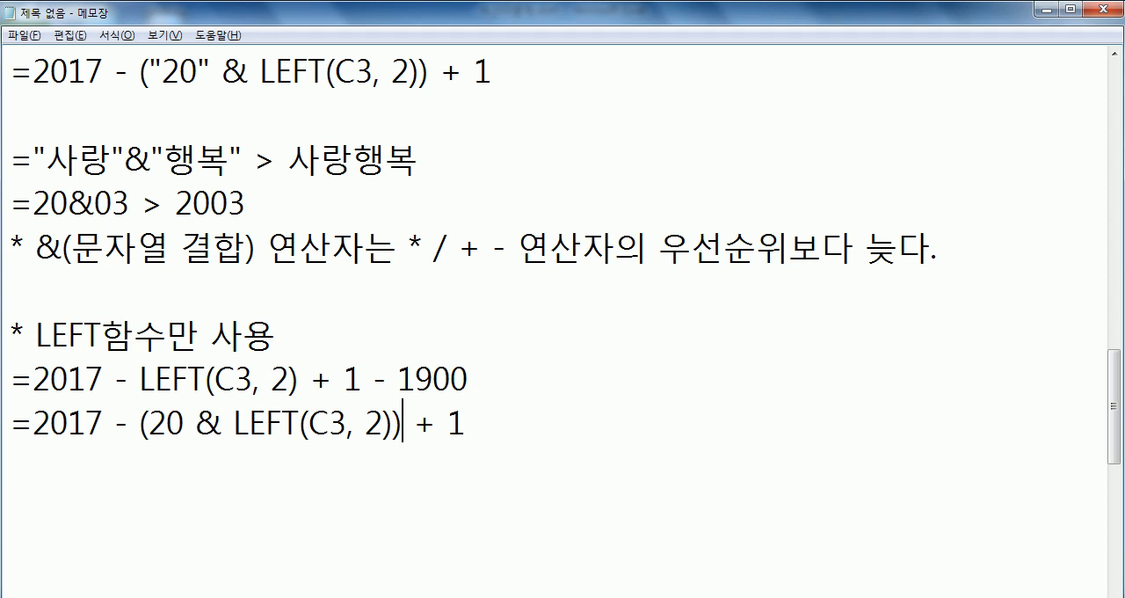
{"action": "key", "text": "Left"}
{"action": "key", "text": "Left"}
{"action": "key", "text": "Left"}
{"action": "key", "text": "Left"}
{"action": "type", "text": "1900+"}
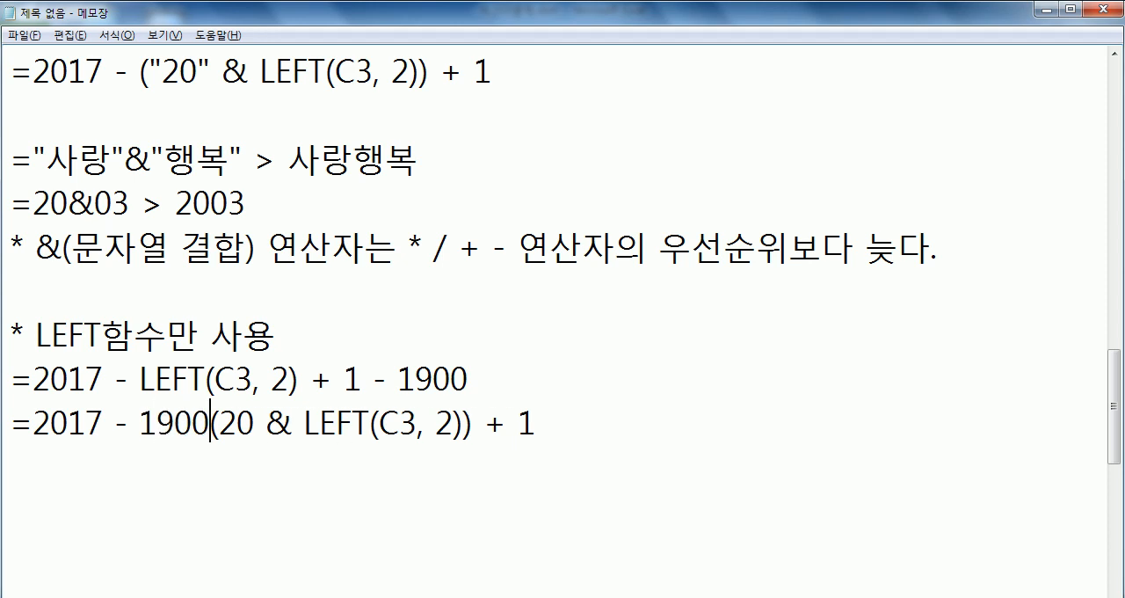
{"action": "key", "text": "Delete"}
{"action": "key", "text": "Delete"}
{"action": "key", "text": "Delete"}
{"action": "key", "text": "Delete"}
{"action": "key", "text": "Delete"}
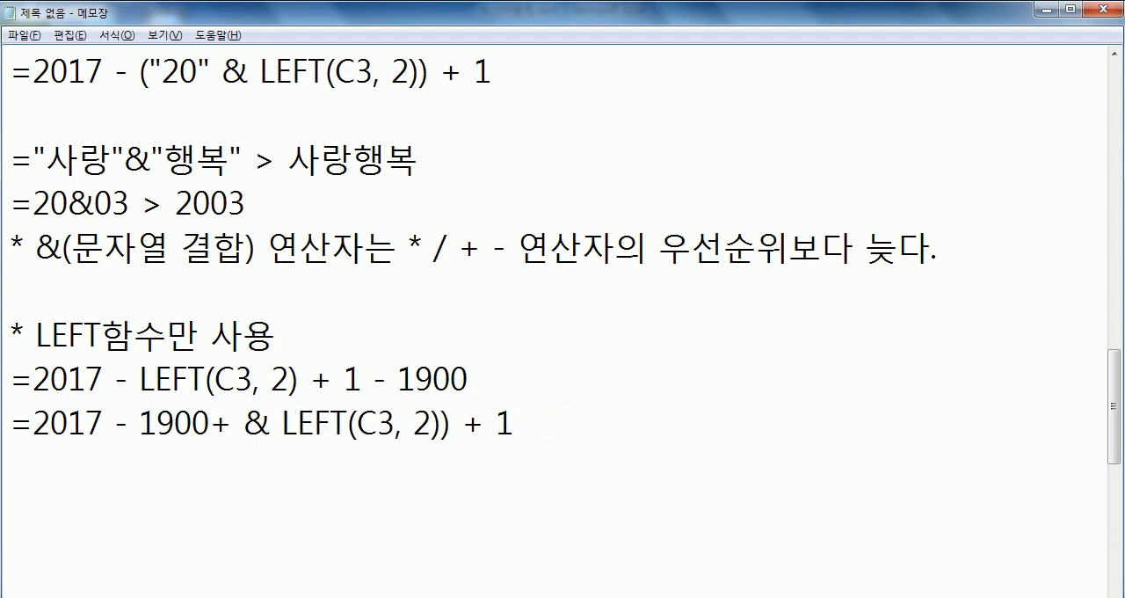
- Remove the & and the extra closing parenthesis from the pasted formula, leaving '=2017 - 1900 + LEFT(C3, 2) + 1'
{"action": "key", "text": "Left"}
{"action": "key", "text": "End"}
{"action": "key", "text": "Right"}
{"action": "key", "text": "Left"}
{"action": "key", "text": "Left"}
{"action": "key", "text": "Left"}
{"action": "key", "text": "Left"}
{"action": "key", "text": "Left"}
{"action": "key", "text": "BackSpace"}
{"action": "key", "text": "End"}
{"action": "key", "text": "Right"}
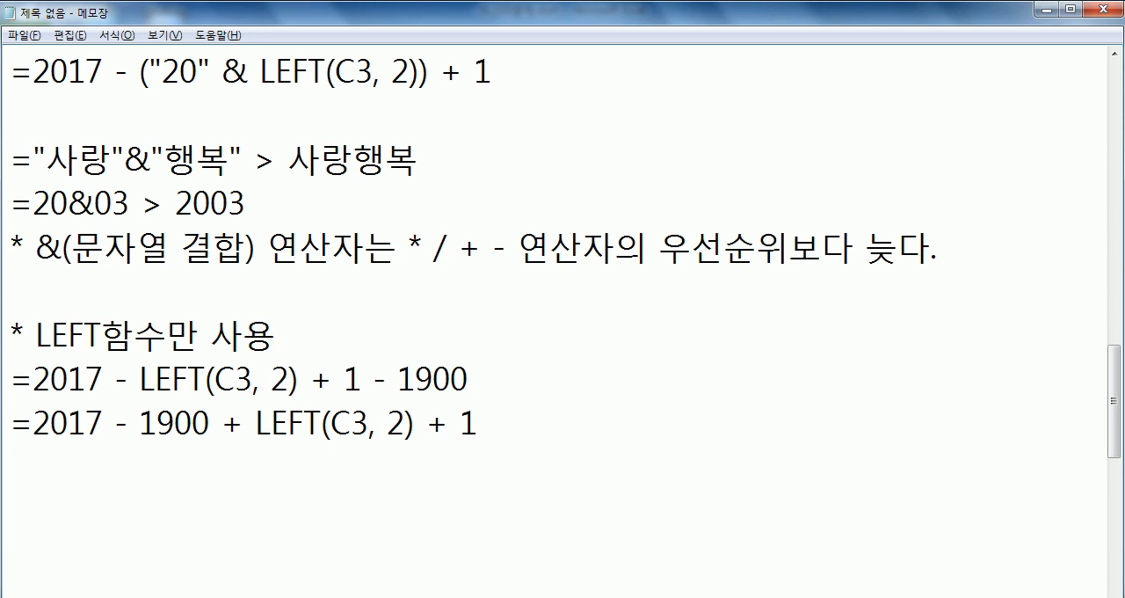
- Enclose '1900 + LEFT(C3, 2)' in parentheses in the second LEFT-only formula
{"action": "left_click", "coordinate": [141, 423]}
{"action": "type", "text": "("}
{"action": "left_click", "coordinate": [427, 423]}
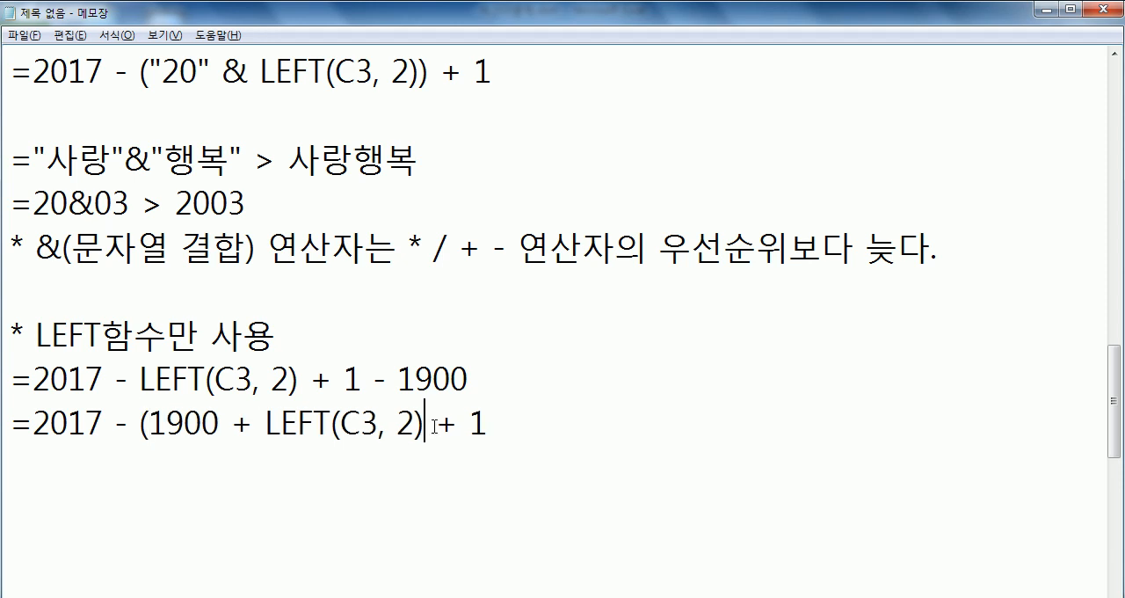
{"action": "type", "text": ")"}
{"action": "left_click_drag", "start_coordinate": [149, 423], "coordinate": [386, 426]}
{"action": "left_click", "coordinate": [184, 424]}
- Replace 1900 with 2000 in both LEFT-only formulas
{"action": "left_click_drag", "start_coordinate": [399, 379], "coordinate": [436, 380]}
{"action": "type", "text": "2000"}
{"action": "left_click_drag", "start_coordinate": [148, 422], "coordinate": [436, 423]}
{"action": "type", "text": "20"}
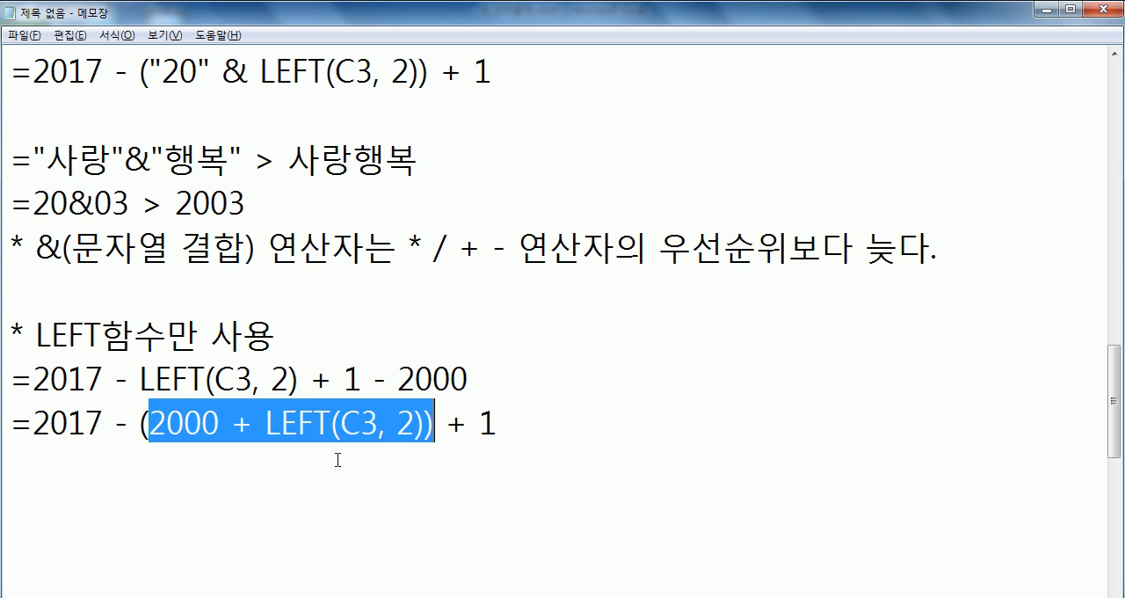
- Highlight the LEFT-only heading, the 2000 in the first formula and '2000 + LEFT(C3, 2' in the second
{"action": "left_click_drag", "start_coordinate": [35, 334], "coordinate": [289, 336]}
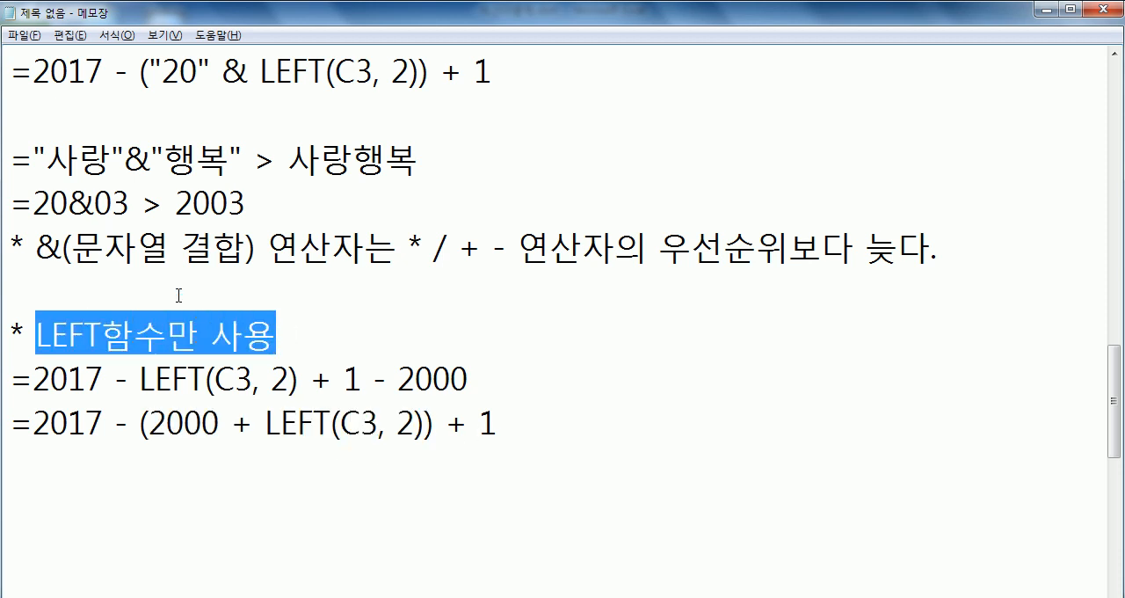
{"action": "left_click", "coordinate": [501, 446]}
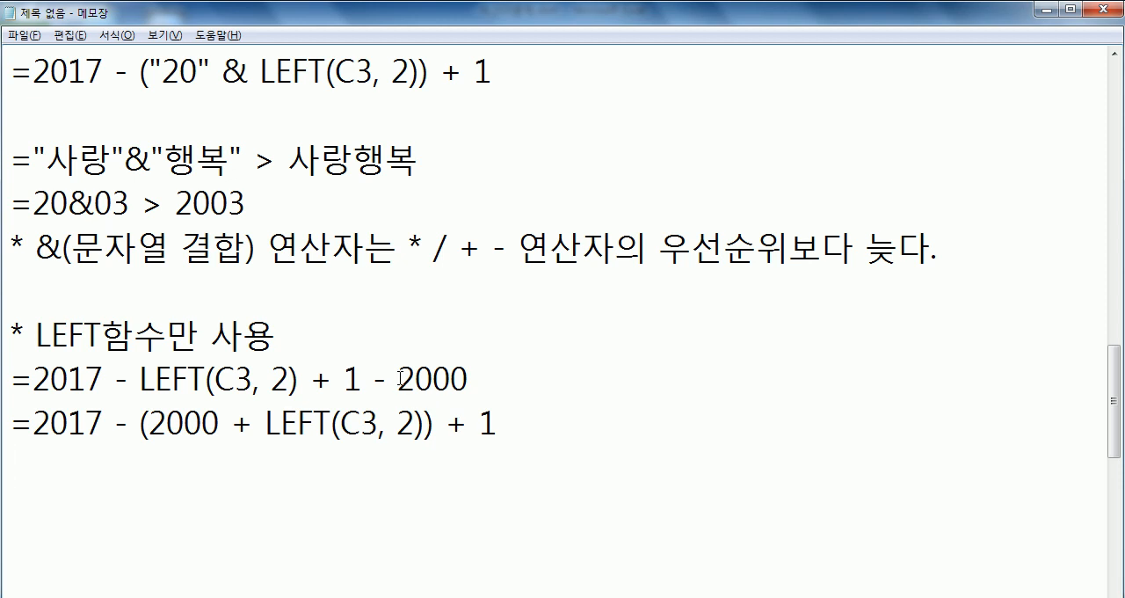
{"action": "left_click_drag", "start_coordinate": [400, 378], "coordinate": [517, 377]}
{"action": "left_click_drag", "start_coordinate": [297, 418], "coordinate": [410, 423]}
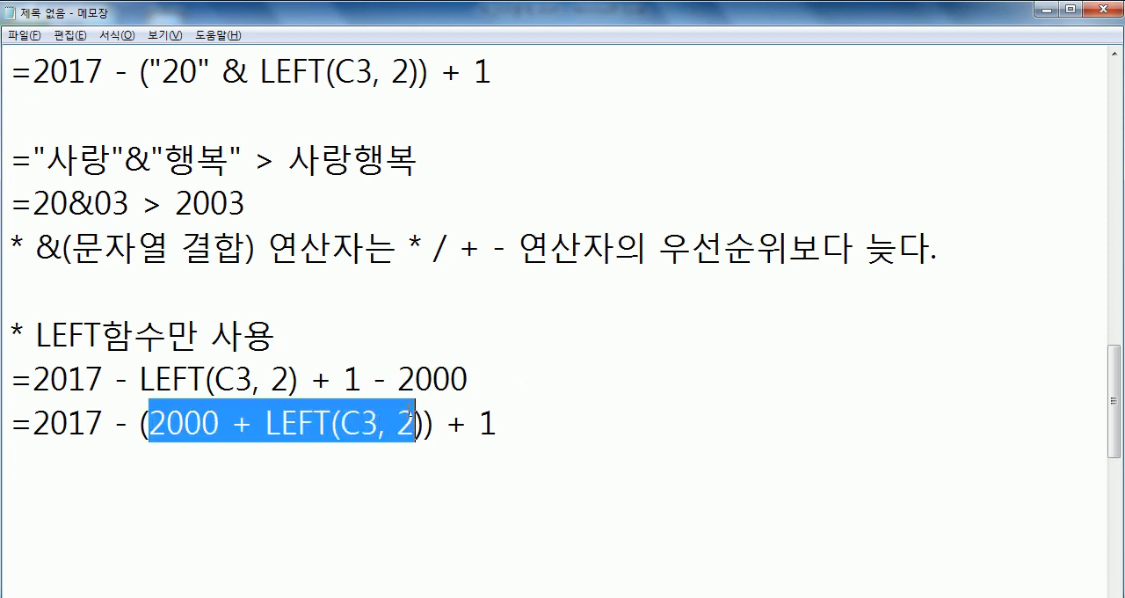
{"action": "left_click", "coordinate": [391, 470]}
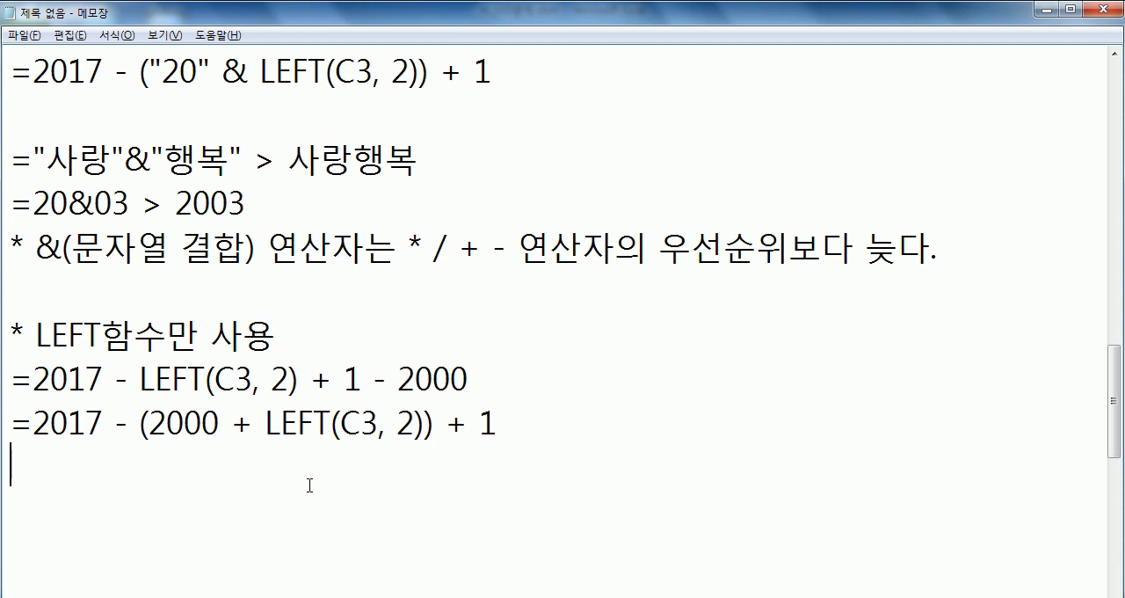
{"action": "key", "text": "Return"}
- Switch to the Excel workbook and enter the formula '=2017-LEFT(C3,2)+1' in cell I3
{"action": "key", "text": "alt+Tab"}
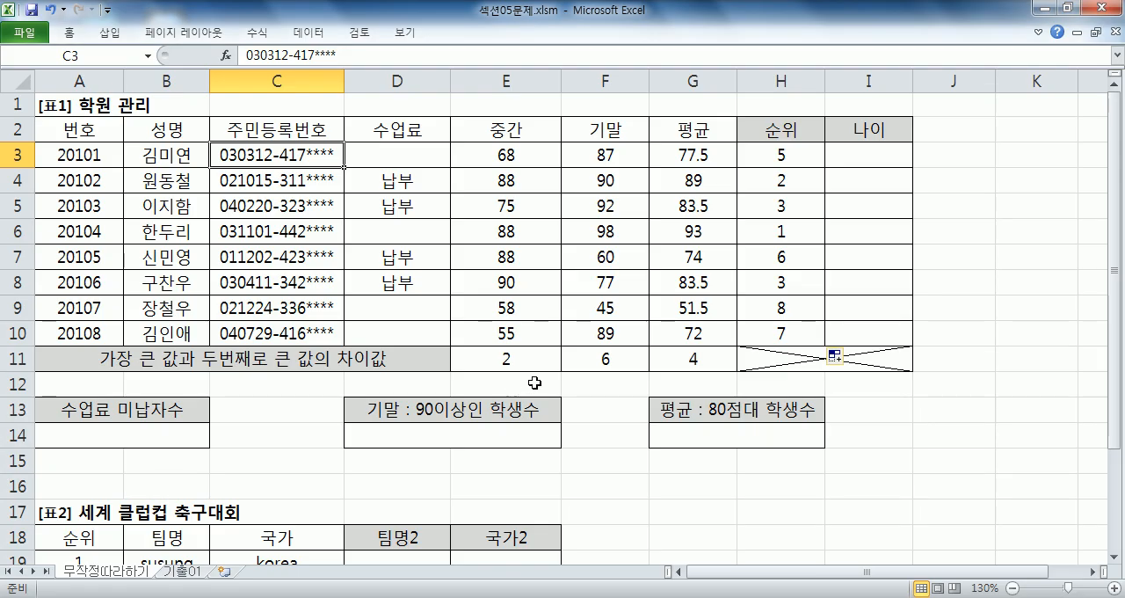
{"action": "left_click", "coordinate": [877, 159]}
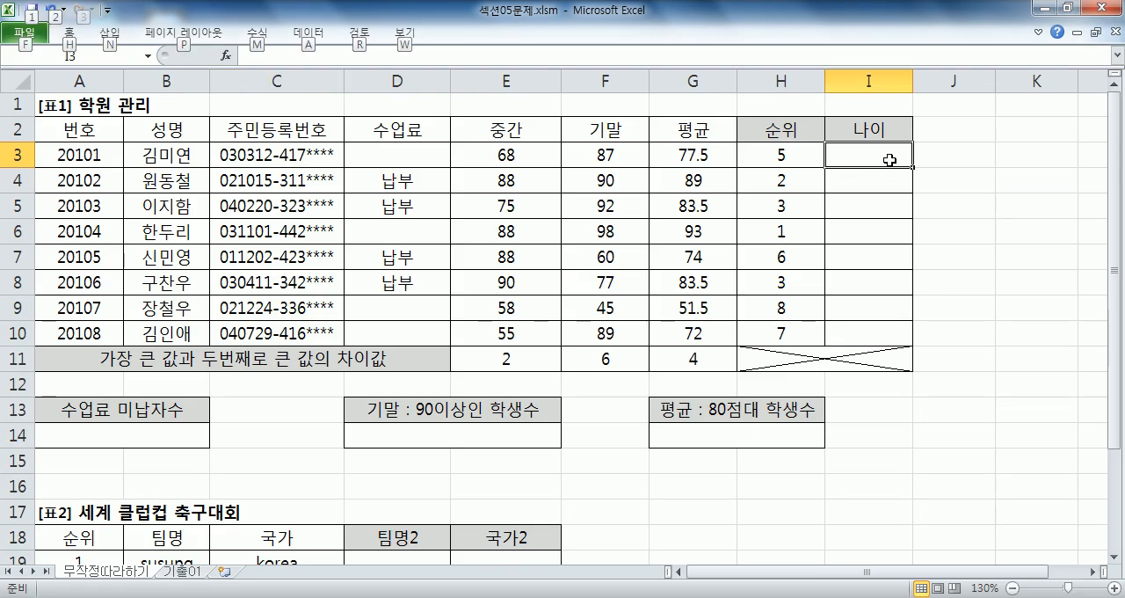
{"action": "type", "text": "="}
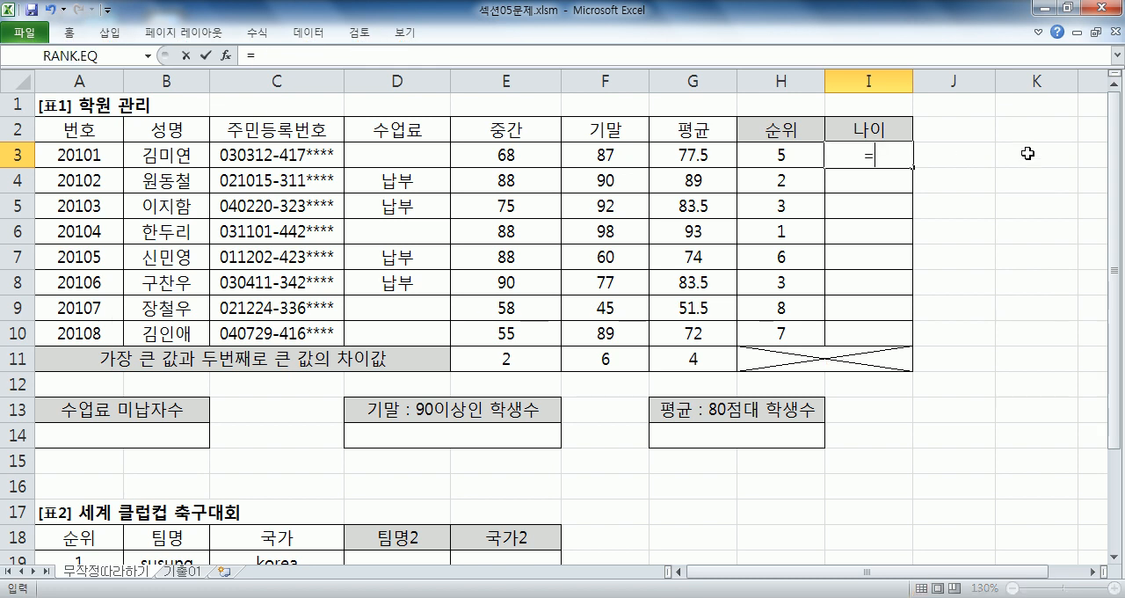
{"action": "type", "text": "2017-LEFT("}
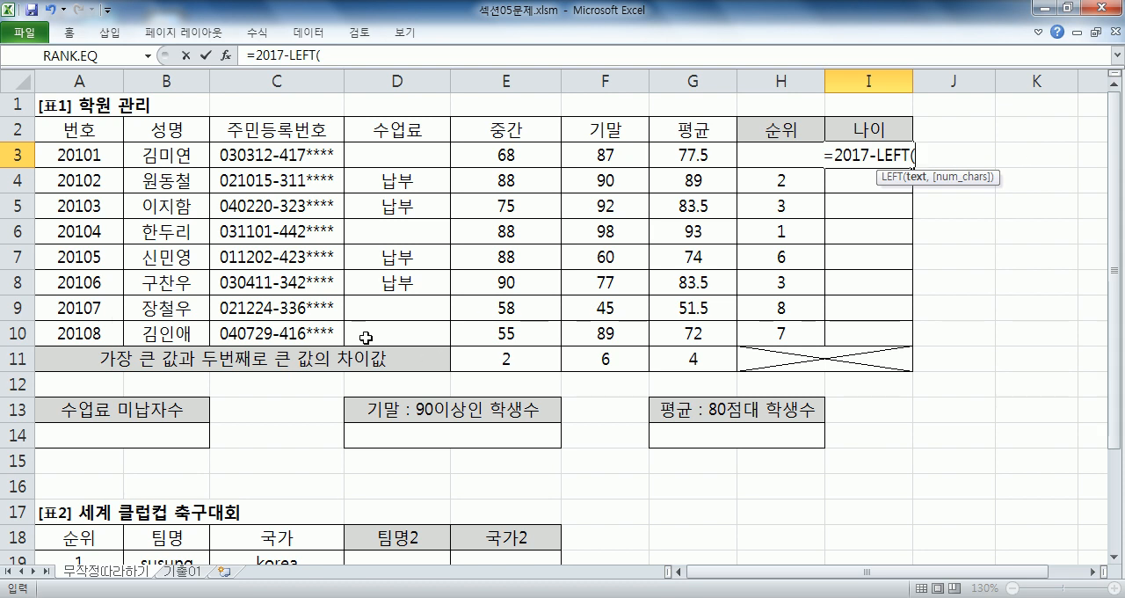
{"action": "left_click", "coordinate": [278, 157]}
{"action": "type", "text": ",2)+1"}
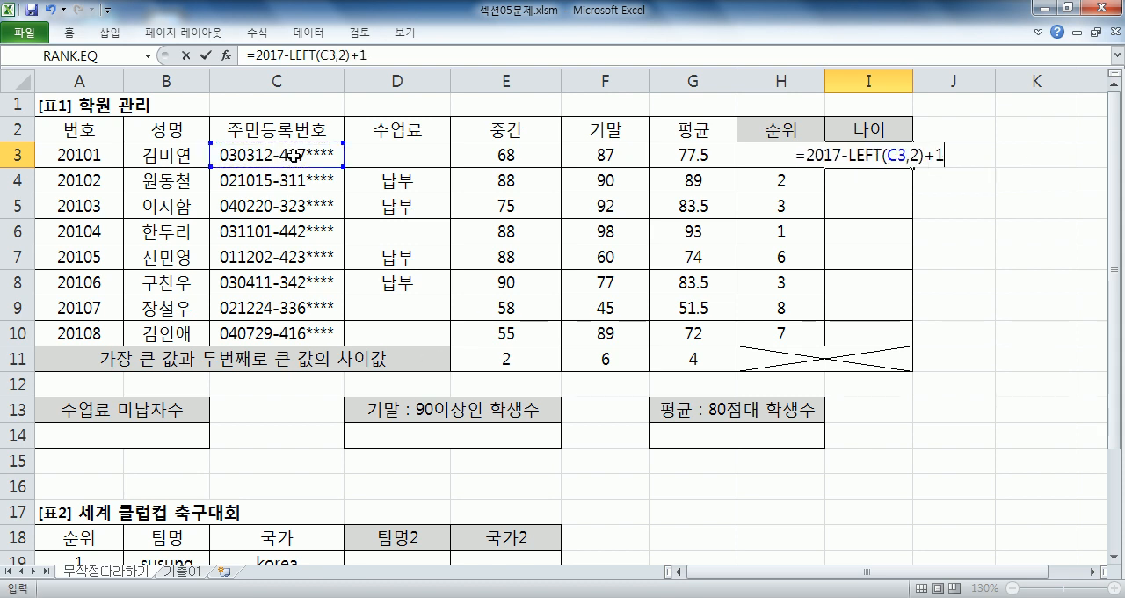
{"action": "key", "text": "Return"}
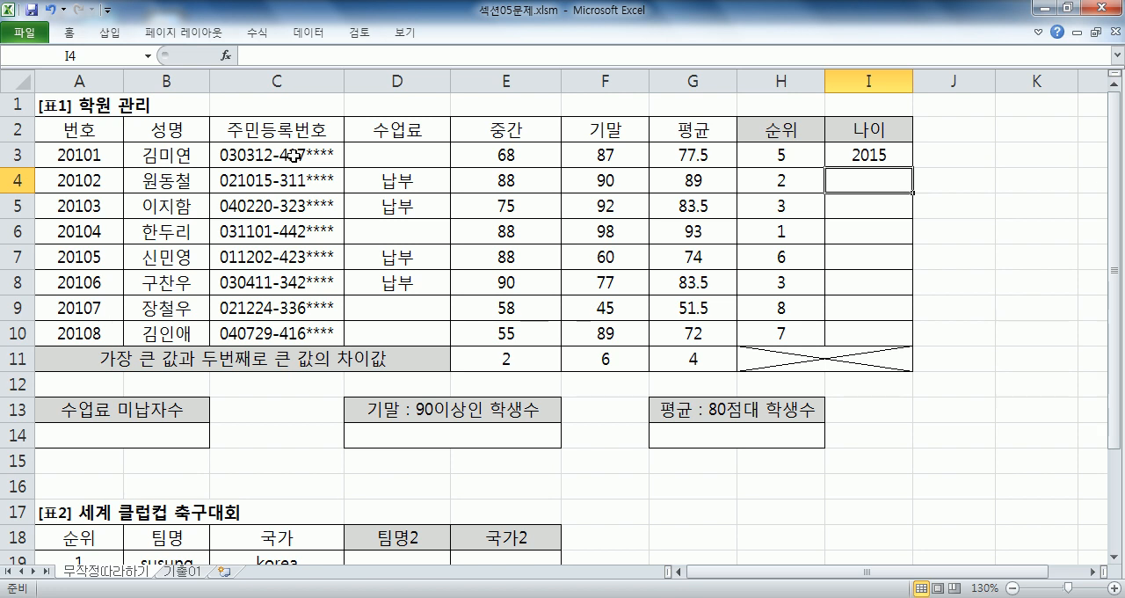
- Append '-2000' to the formula in cell I3
{"action": "left_click", "coordinate": [870, 155]}
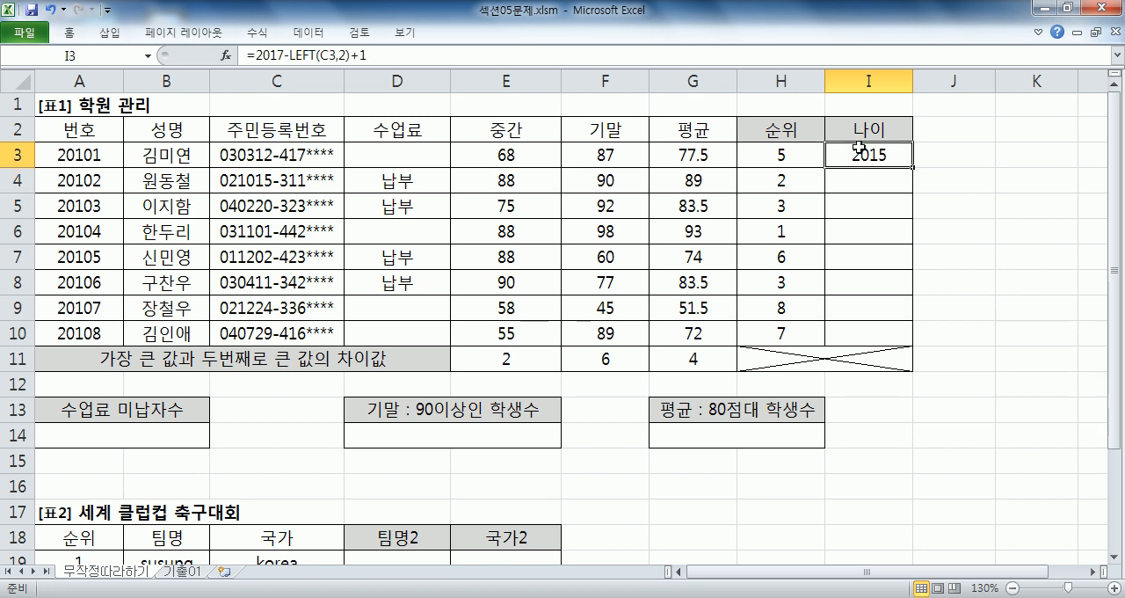
{"action": "key", "text": "F2"}
{"action": "type", "text": "-2000"}
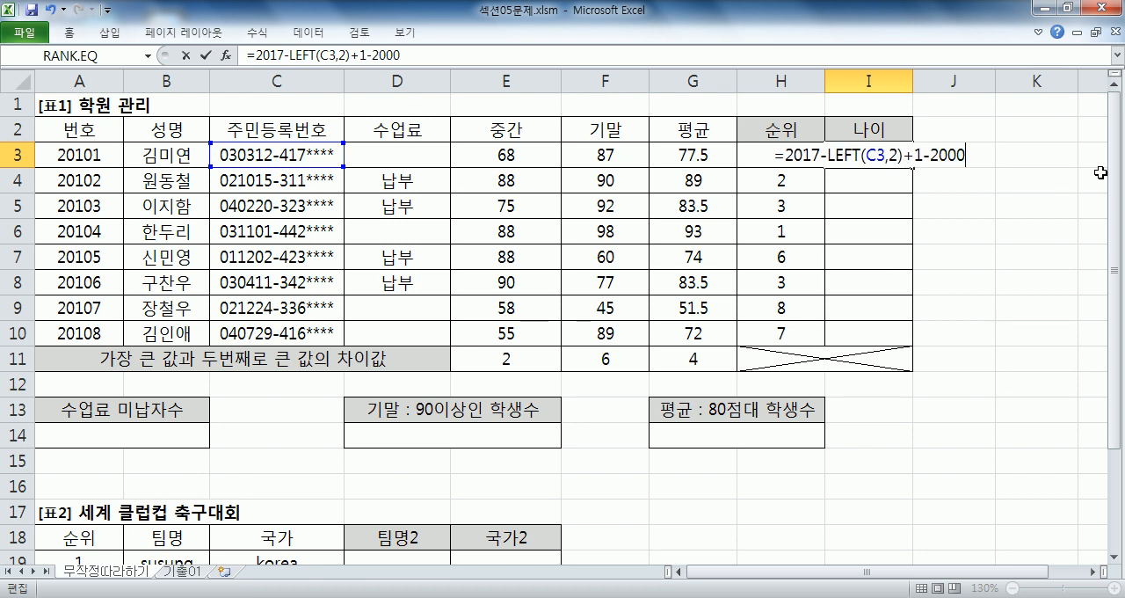
{"action": "key", "text": "Return"}
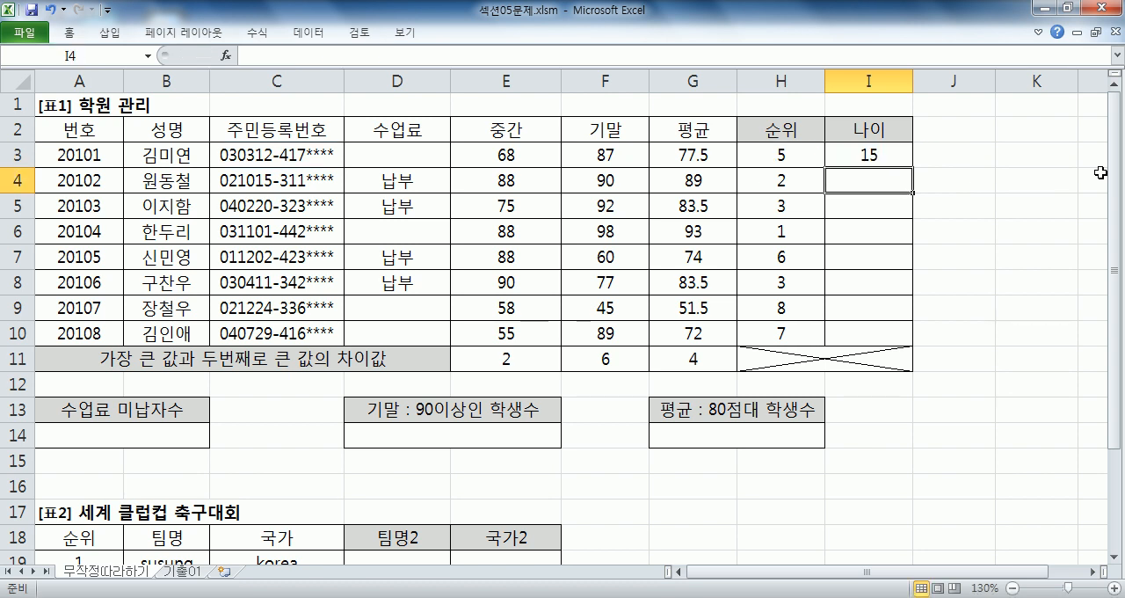
- Remove '-2000' from the formula in I3 and insert '20&' before LEFT, giving '=2017-20&LEFT(C3,2)+1'
{"action": "key", "text": "Up"}
{"action": "key", "text": "F2"}
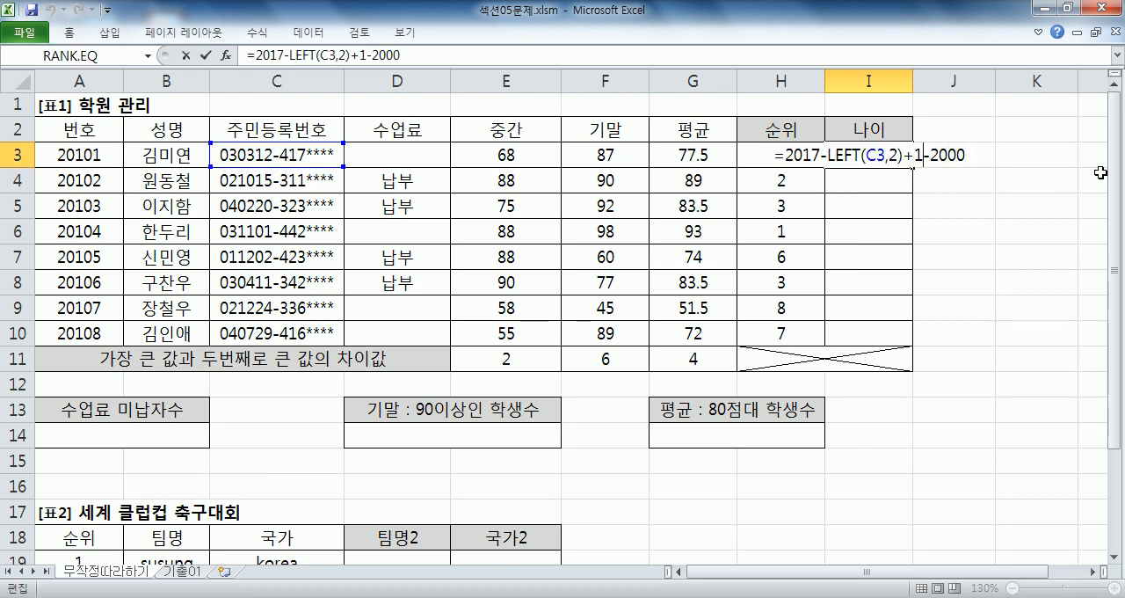
{"action": "key", "text": "shift+End"}
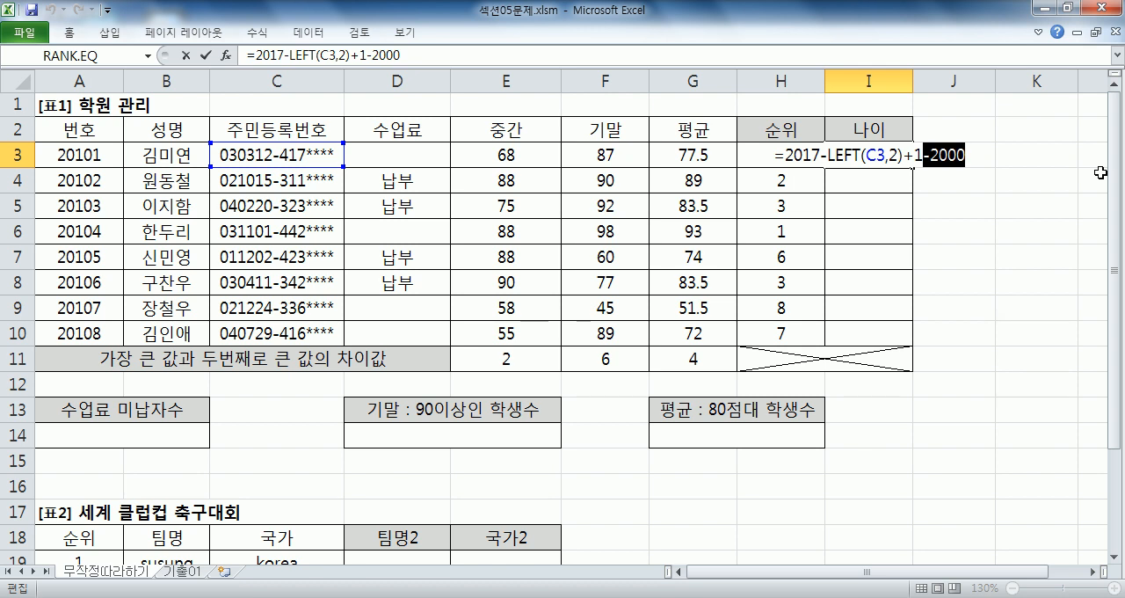
{"action": "key", "text": "Delete"}
{"action": "key", "text": "Left"}
{"action": "key", "text": "Left"}
{"action": "key", "text": "Left"}
{"action": "key", "text": "Left"}
{"action": "key", "text": "Left"}
{"action": "key", "text": "Left"}
{"action": "key", "text": "Left"}
{"action": "key", "text": "Left"}
{"action": "key", "text": "Left"}
{"action": "key", "text": "Left"}
{"action": "key", "text": "Left"}
{"action": "key", "text": "Left"}
{"action": "type", "text": "20&"}
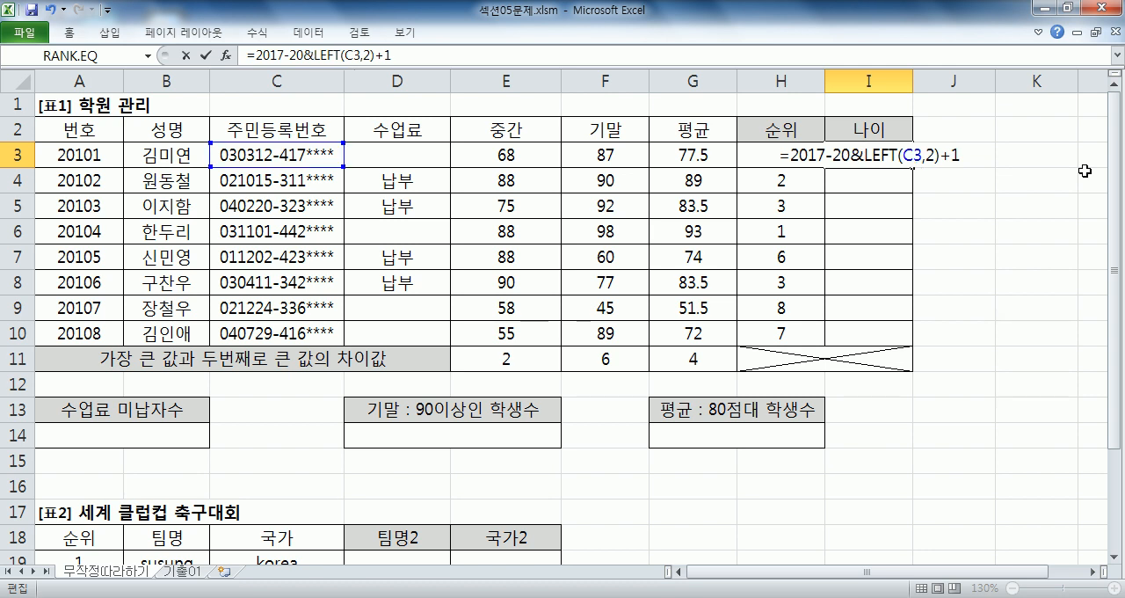
{"action": "key", "text": "Return"}
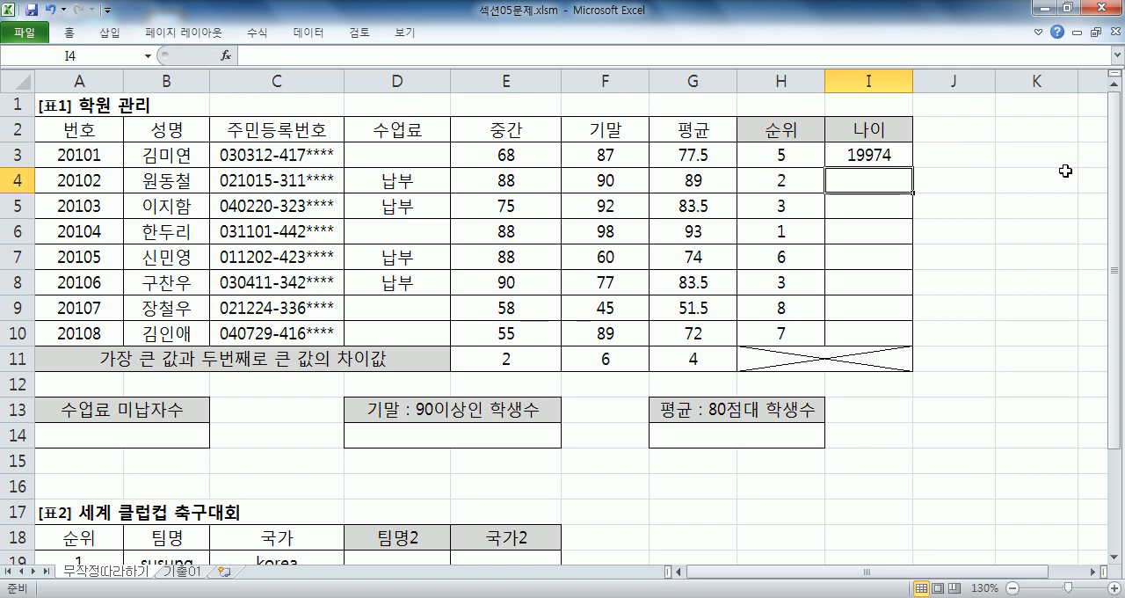
- Examine the calculation order in the I3 formula by highlighting '2017-20' and 'LEFT(C3,2)'
{"action": "left_click", "coordinate": [905, 155]}
{"action": "key", "text": "F2"}
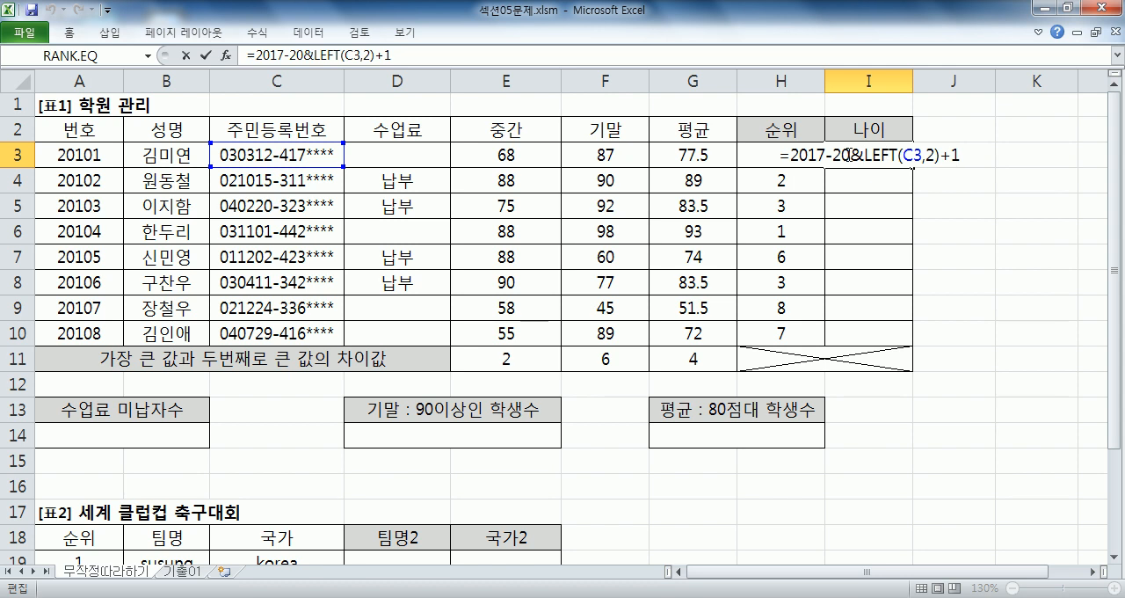
{"action": "left_click_drag", "start_coordinate": [842, 156], "coordinate": [808, 156]}
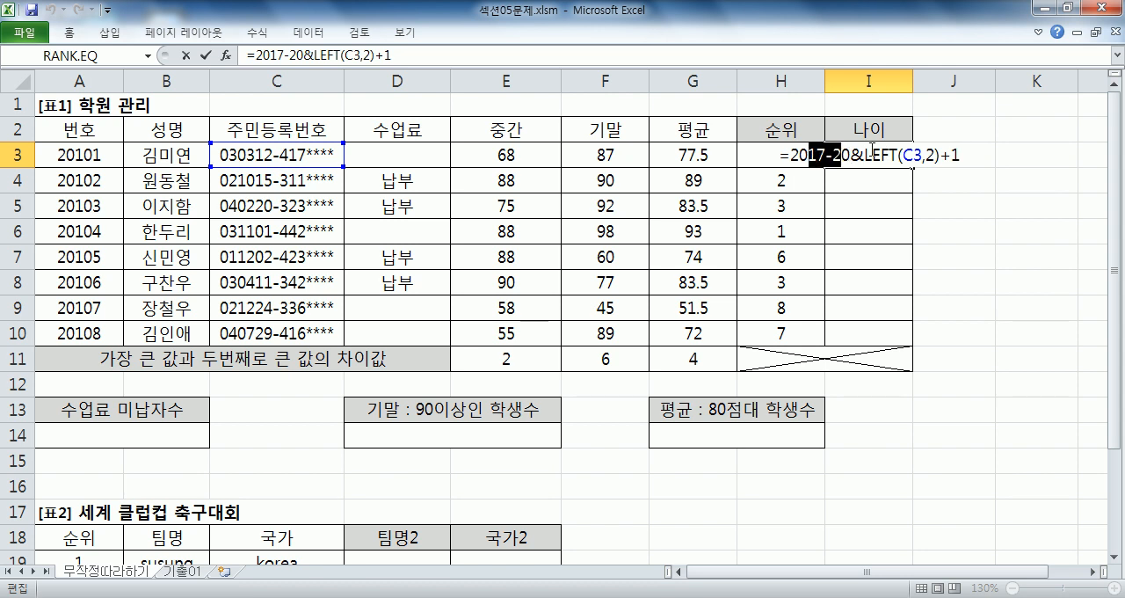
{"action": "left_click_drag", "start_coordinate": [921, 155], "coordinate": [968, 161]}
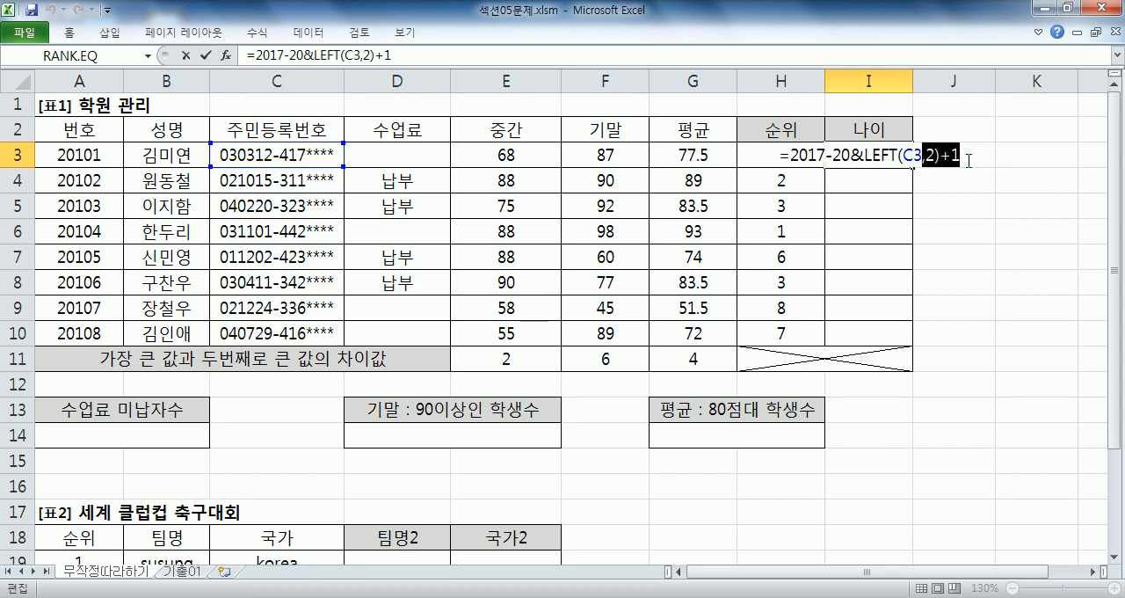
{"action": "left_click", "coordinate": [857, 157]}
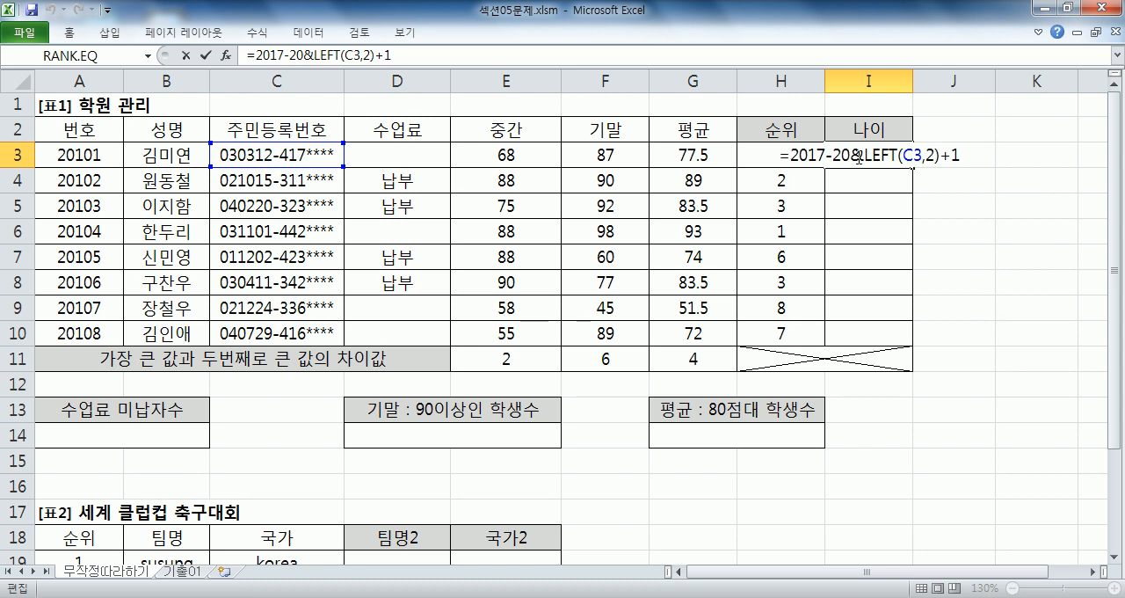
{"action": "left_click_drag", "start_coordinate": [851, 156], "coordinate": [793, 153]}
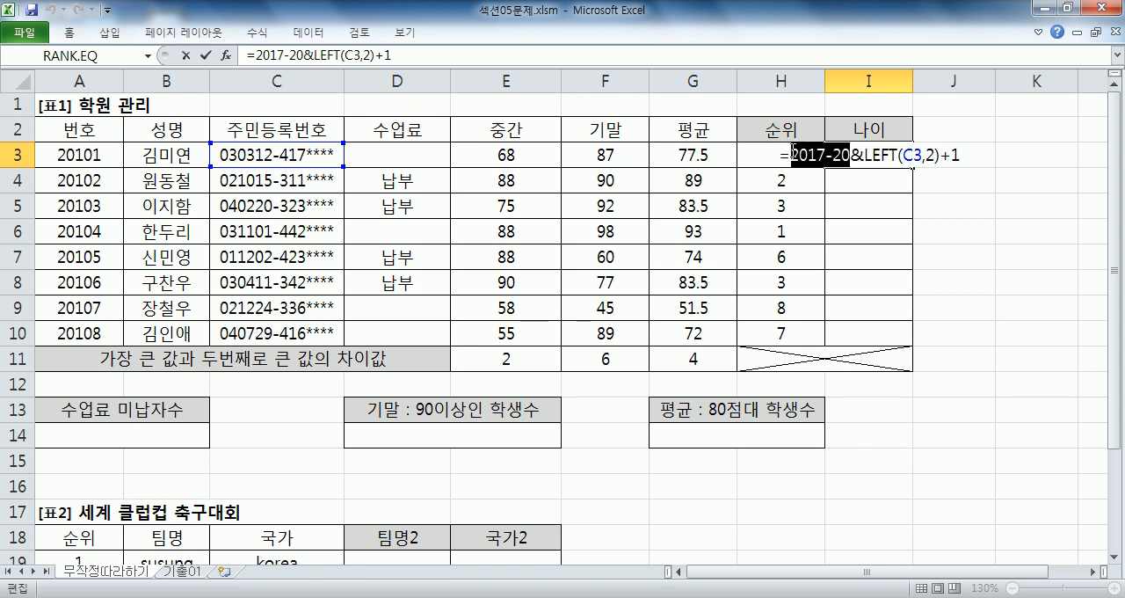
{"action": "key", "text": "Return"}
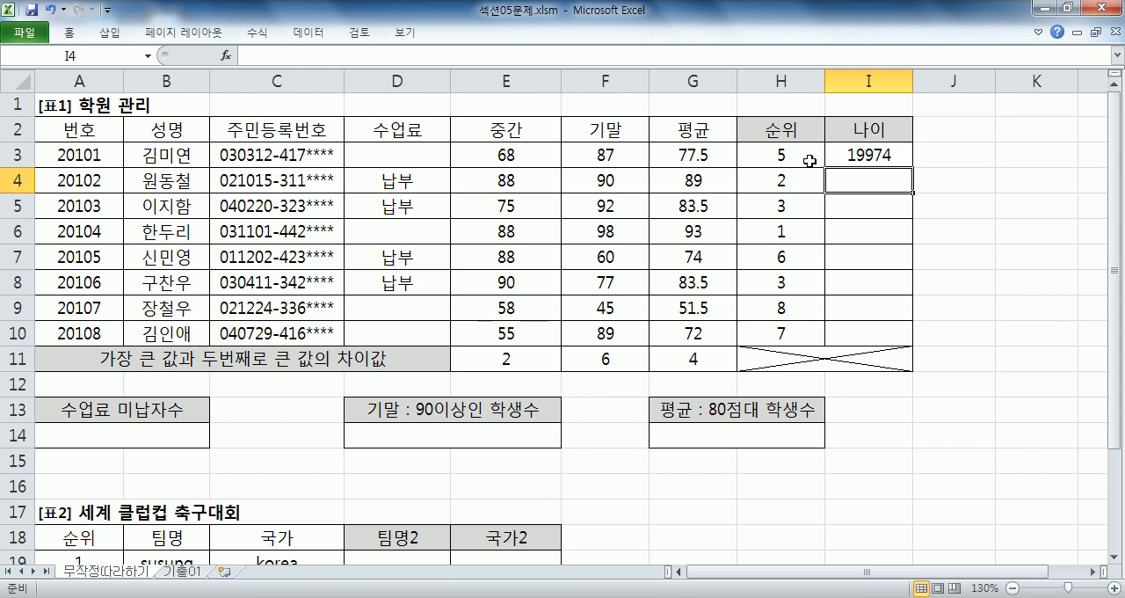
{"action": "double_click", "coordinate": [879, 154]}
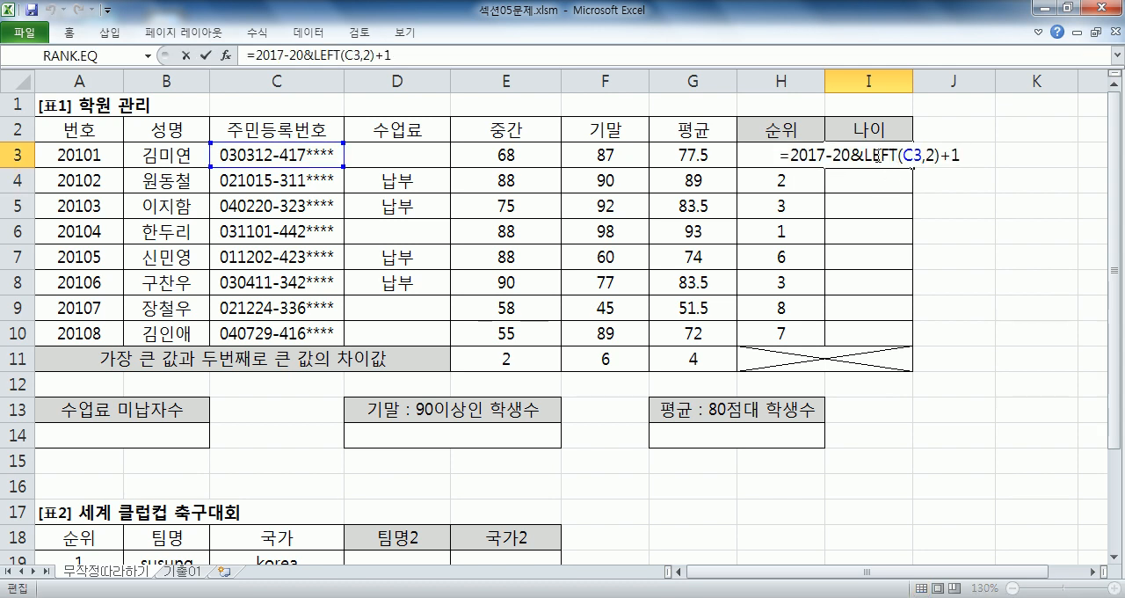
{"action": "left_click_drag", "start_coordinate": [866, 153], "coordinate": [942, 155]}
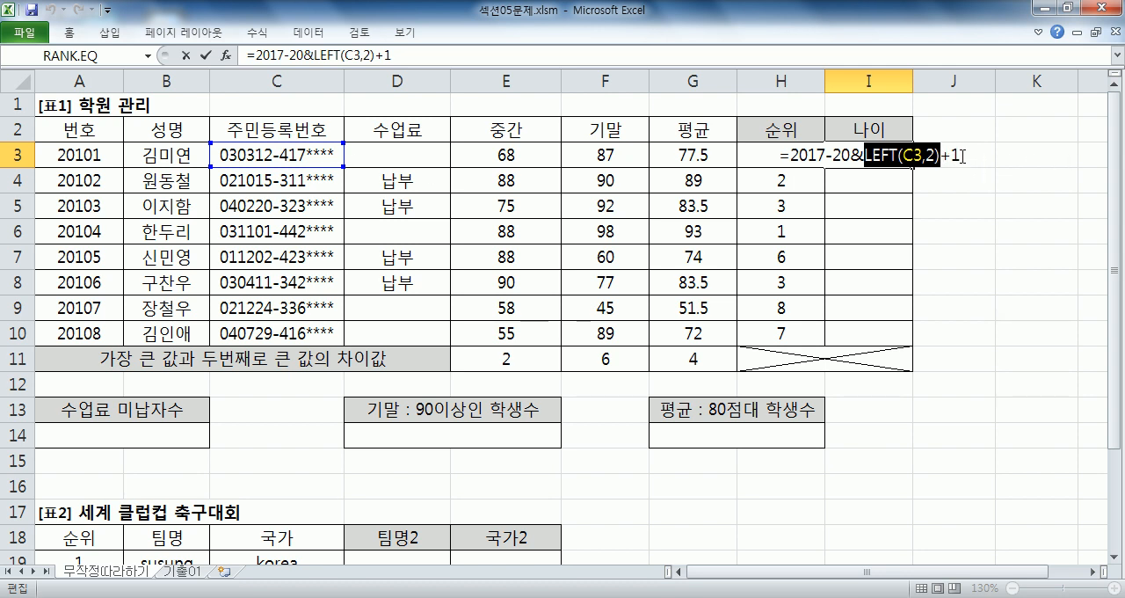
{"action": "key", "text": "Return"}
- Parenthesize the 20&LEFT part of the I3 formula, giving '=2017-(20&LEFT(C3,2))+1'
{"action": "left_click", "coordinate": [879, 154]}
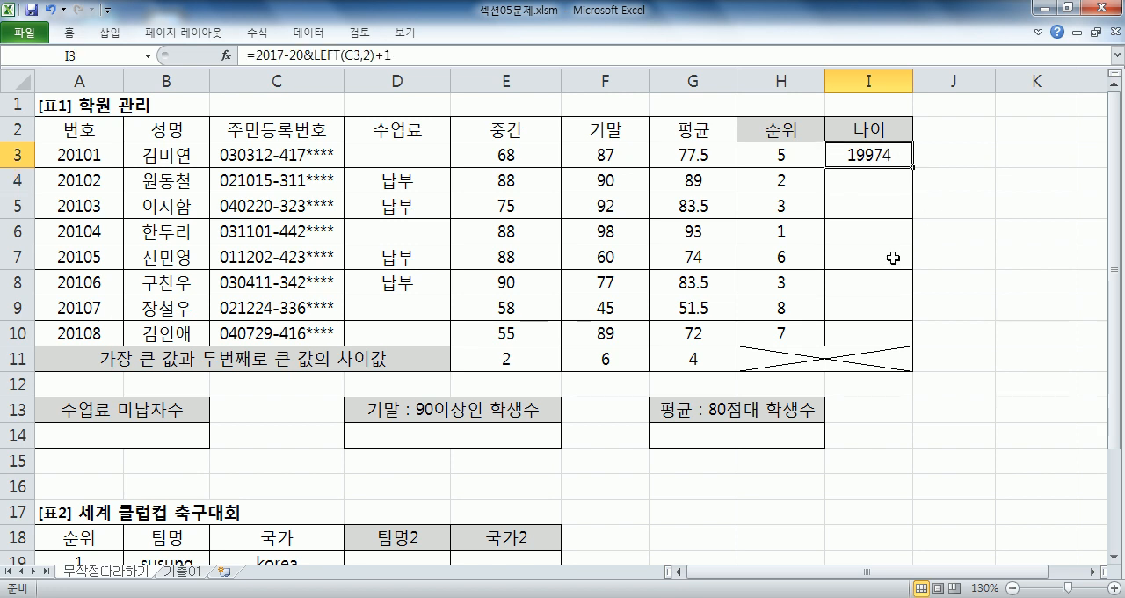
{"action": "key", "text": "F2"}
{"action": "left_click", "coordinate": [835, 155]}
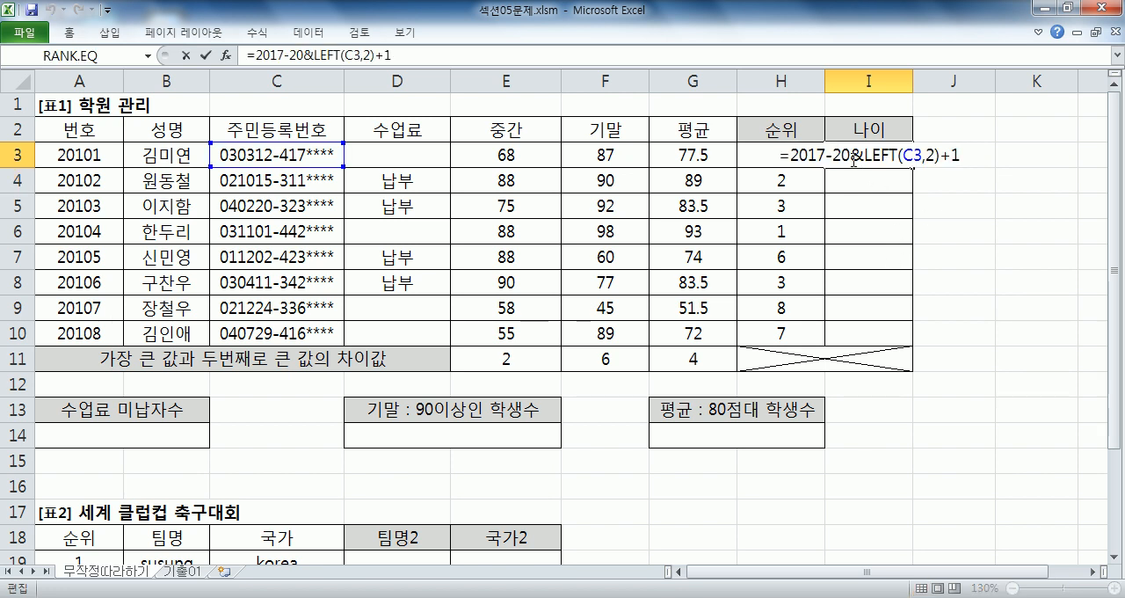
{"action": "type", "text": "(C3,2"}
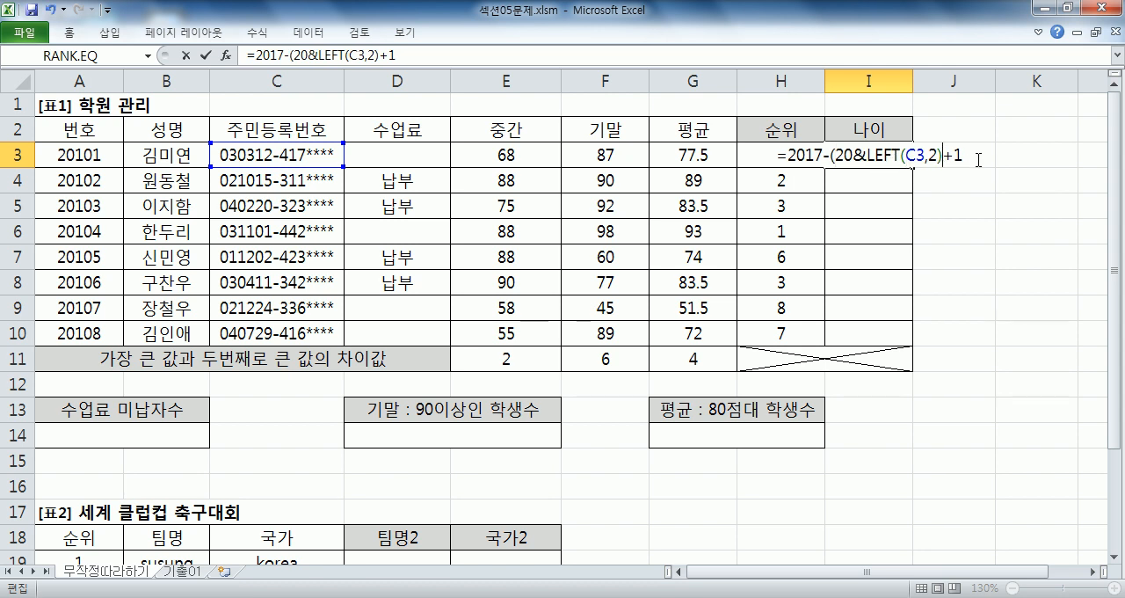
{"action": "type", "text": ")"}
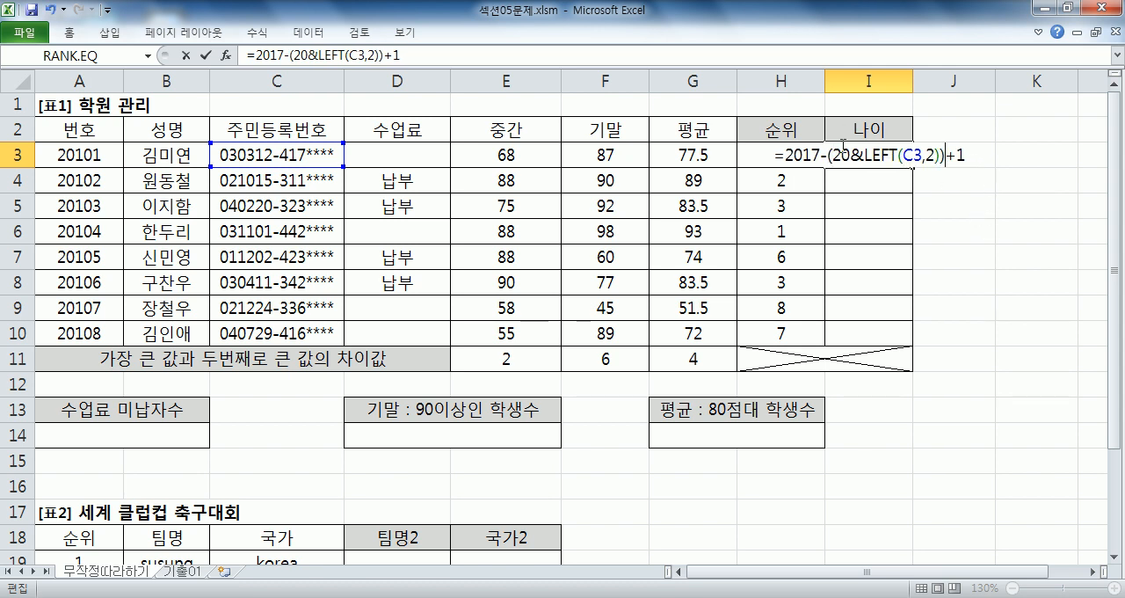
{"action": "key", "text": "Return"}
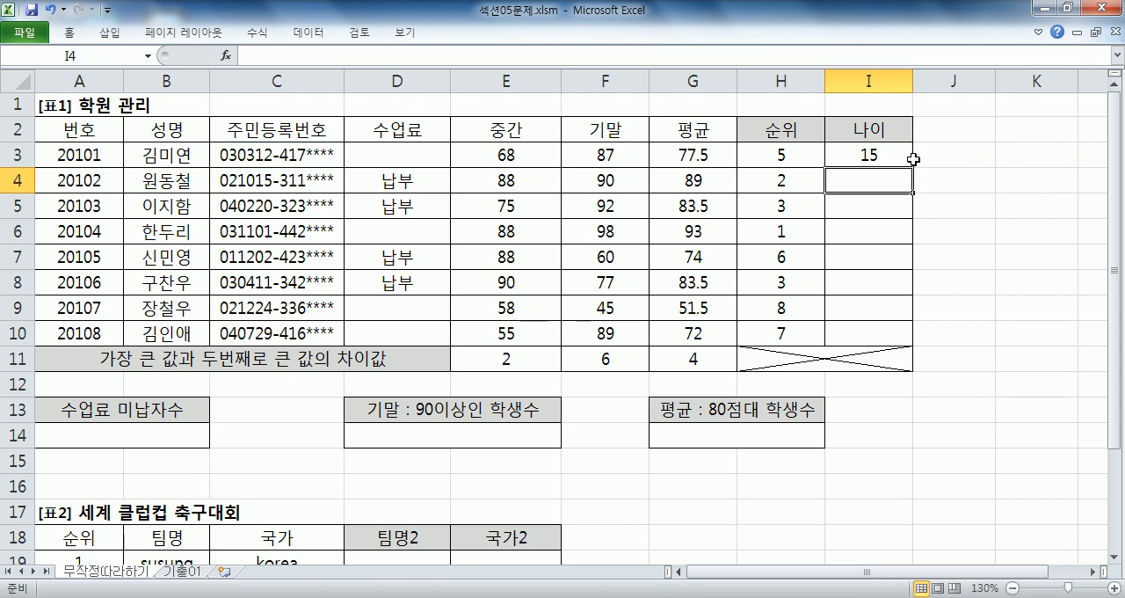
- Fill the age formula from I3 down to I10 and check the formula in I3
{"action": "left_click", "coordinate": [881, 153]}
{"action": "left_click_drag", "start_coordinate": [913, 170], "coordinate": [901, 344]}
{"action": "left_click", "coordinate": [882, 165]}
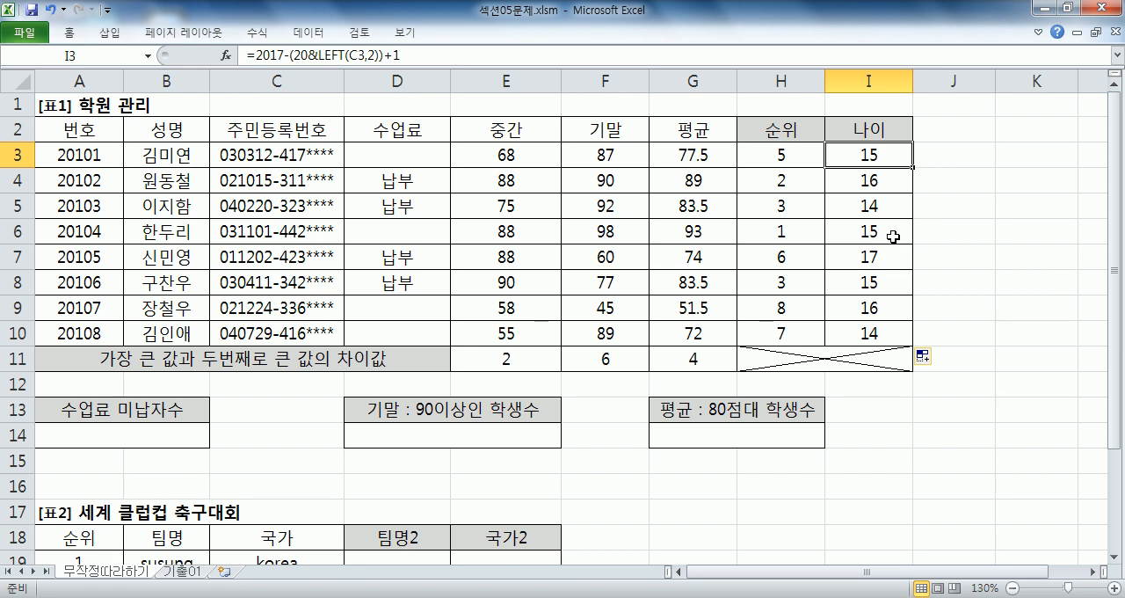
{"action": "key", "text": "F2"}
{"action": "key", "text": "Escape"}
- Switch to Notepad and examine the noted age formulas, comparing the order of - and & with and without parentheses
{"action": "key", "text": "alt+Tab"}
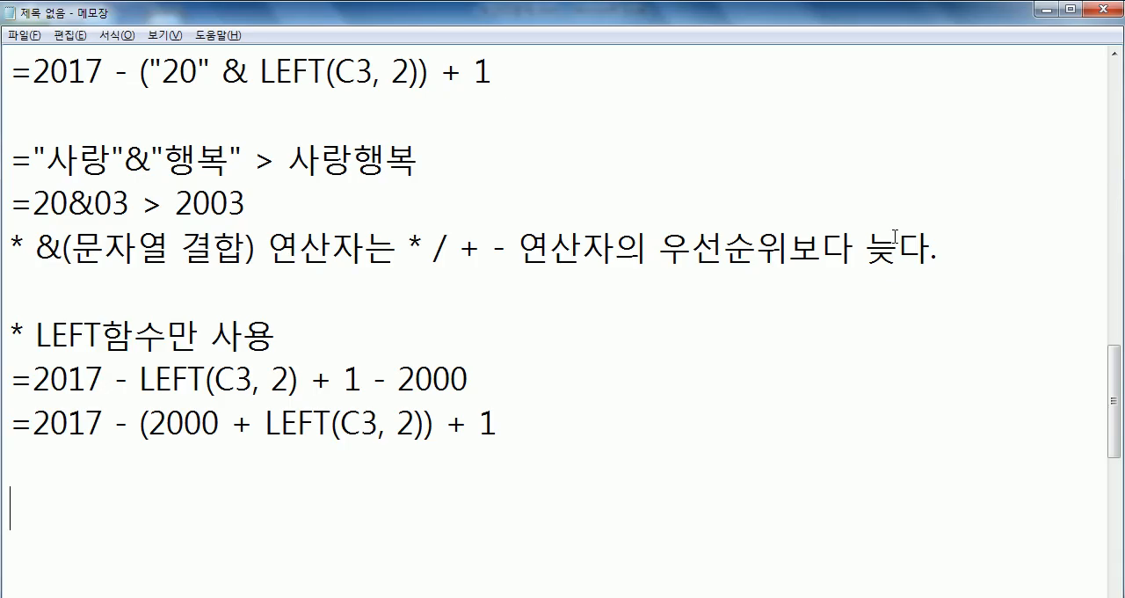
{"action": "left_click", "coordinate": [392, 72]}
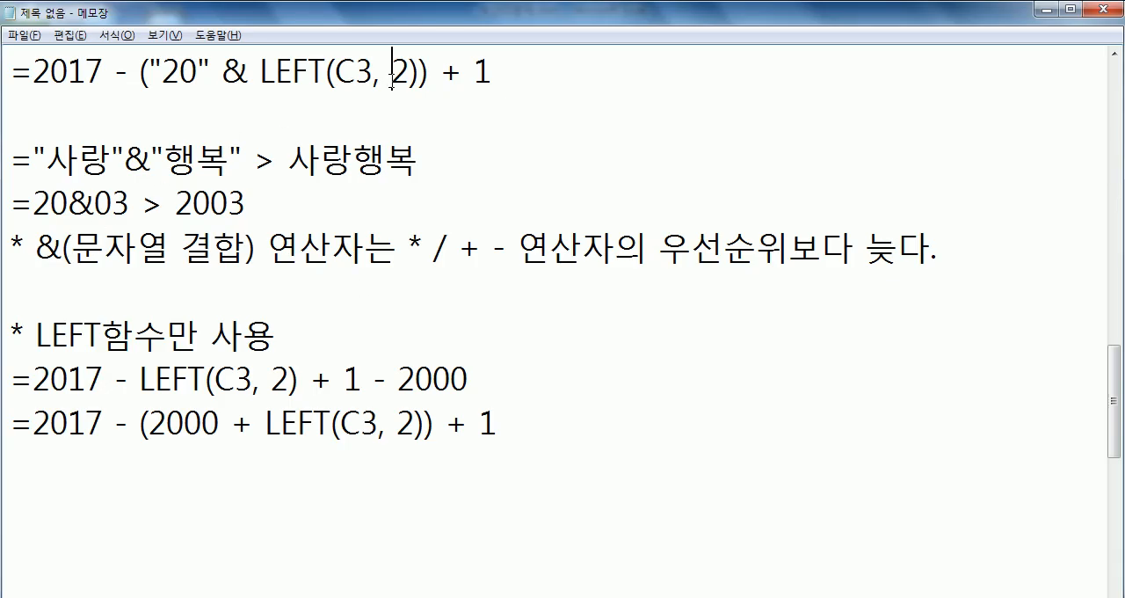
{"action": "left_click", "coordinate": [1114, 58]}
{"action": "left_click", "coordinate": [1114, 58]}
{"action": "left_click", "coordinate": [1114, 58]}
{"action": "left_click", "coordinate": [1115, 58]}
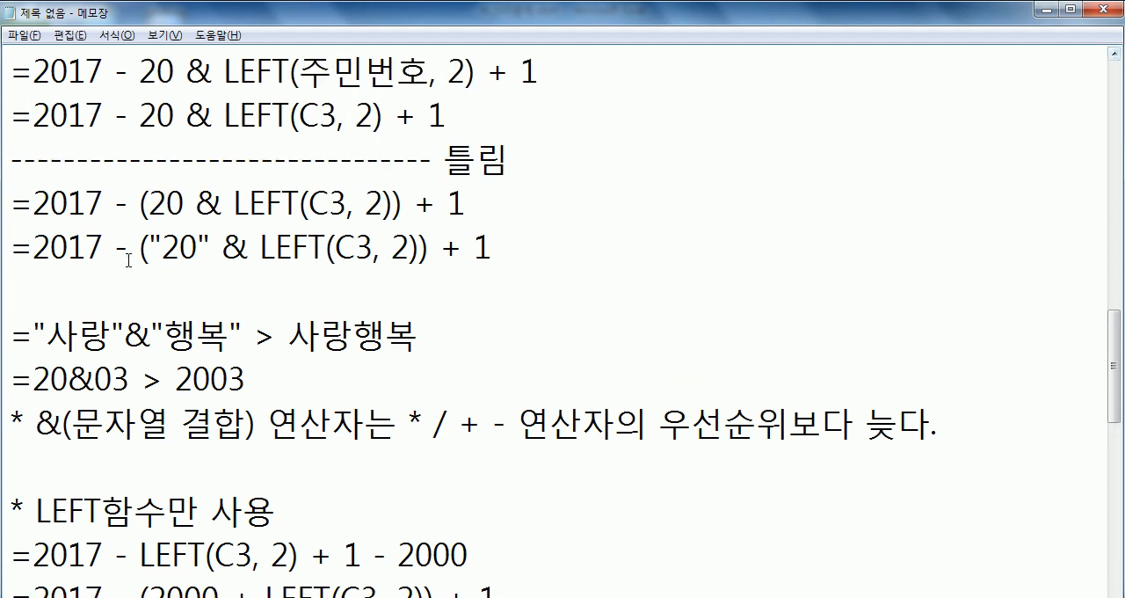
{"action": "left_click_drag", "start_coordinate": [148, 250], "coordinate": [211, 248]}
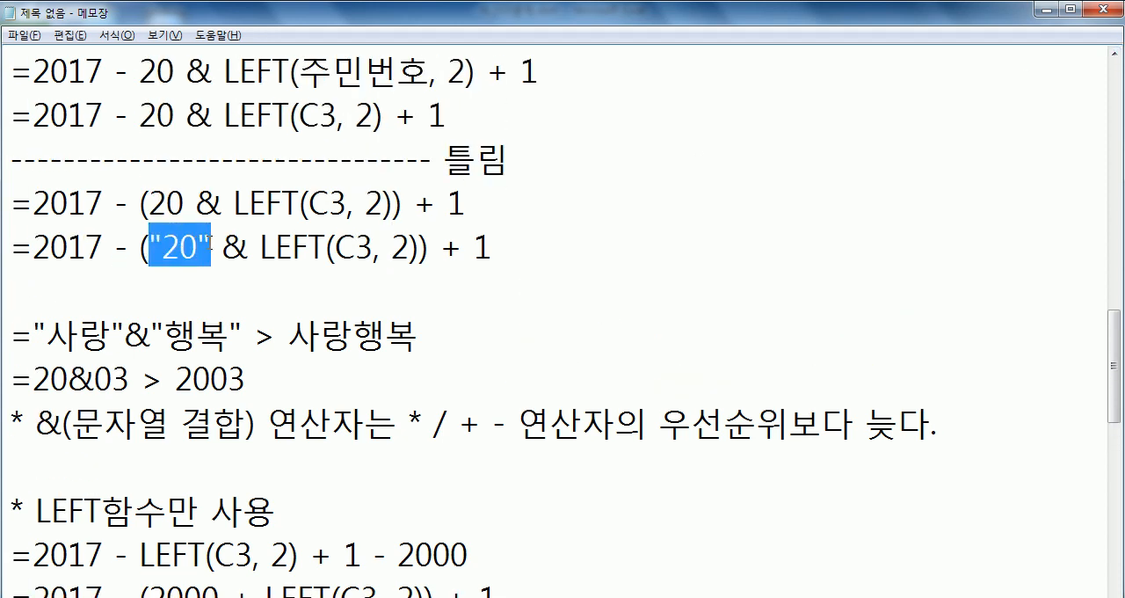
{"action": "left_click_drag", "start_coordinate": [148, 203], "coordinate": [404, 205]}
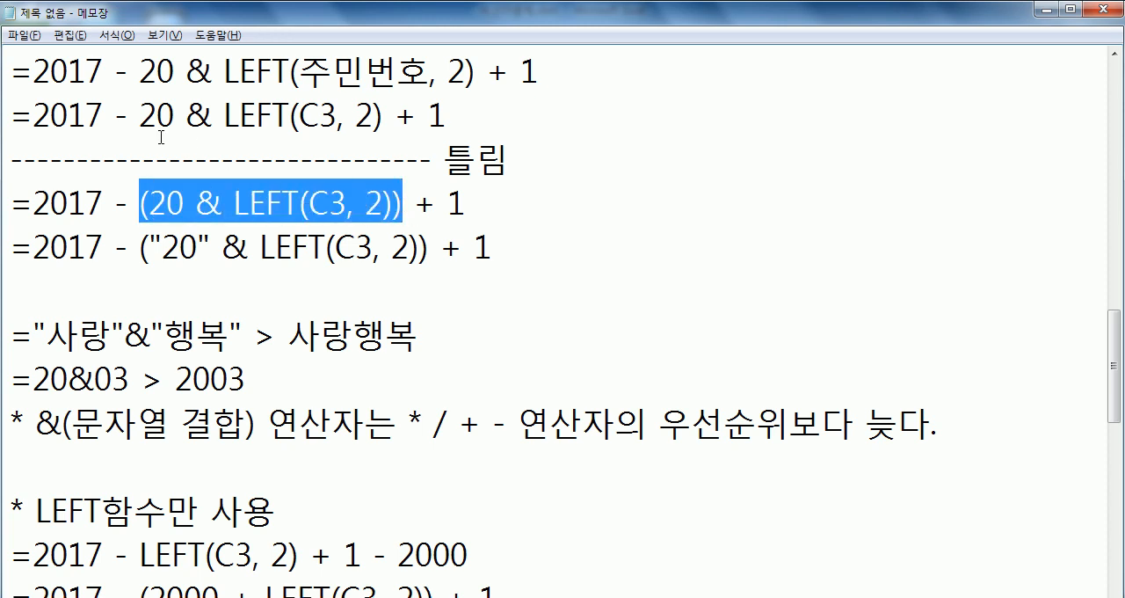
{"action": "left_click_drag", "start_coordinate": [175, 115], "coordinate": [32, 116]}
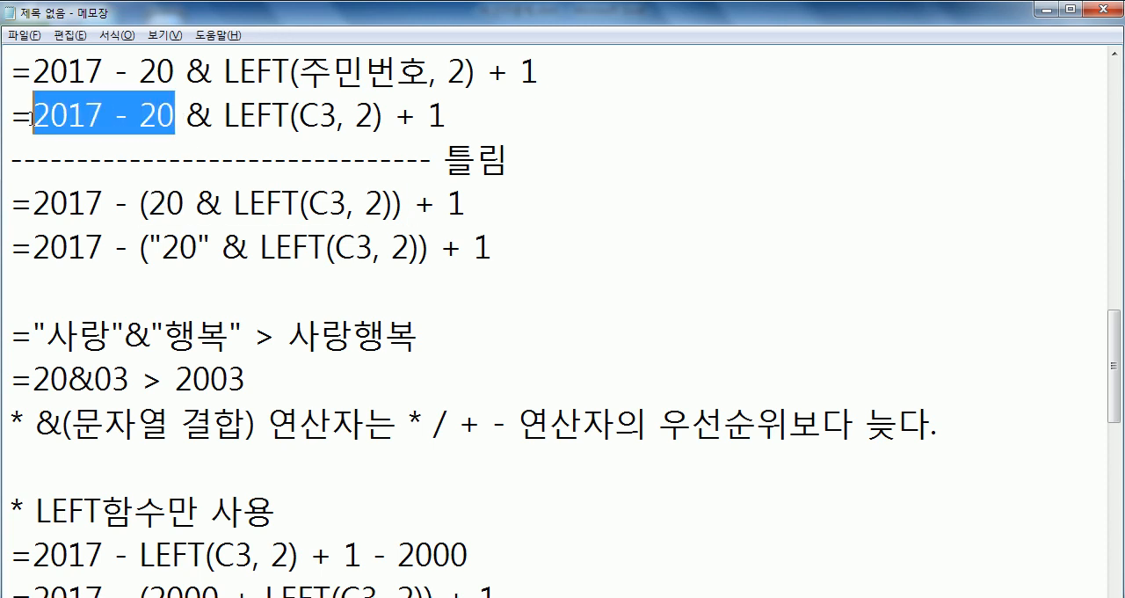
{"action": "left_click_drag", "start_coordinate": [231, 112], "coordinate": [449, 107]}
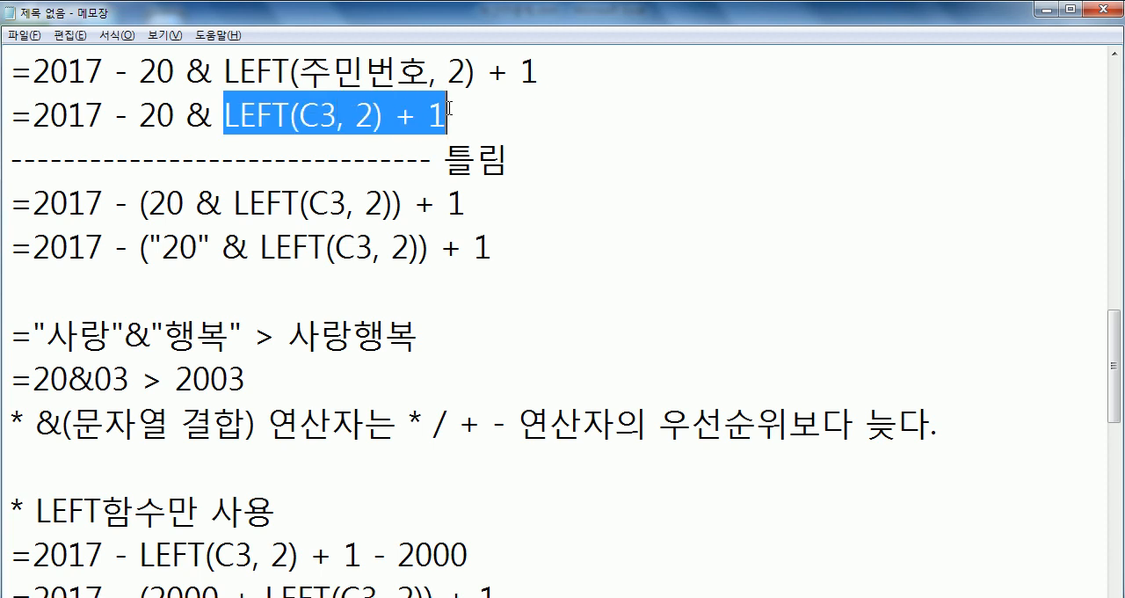
{"action": "left_click_drag", "start_coordinate": [186, 115], "coordinate": [213, 114]}
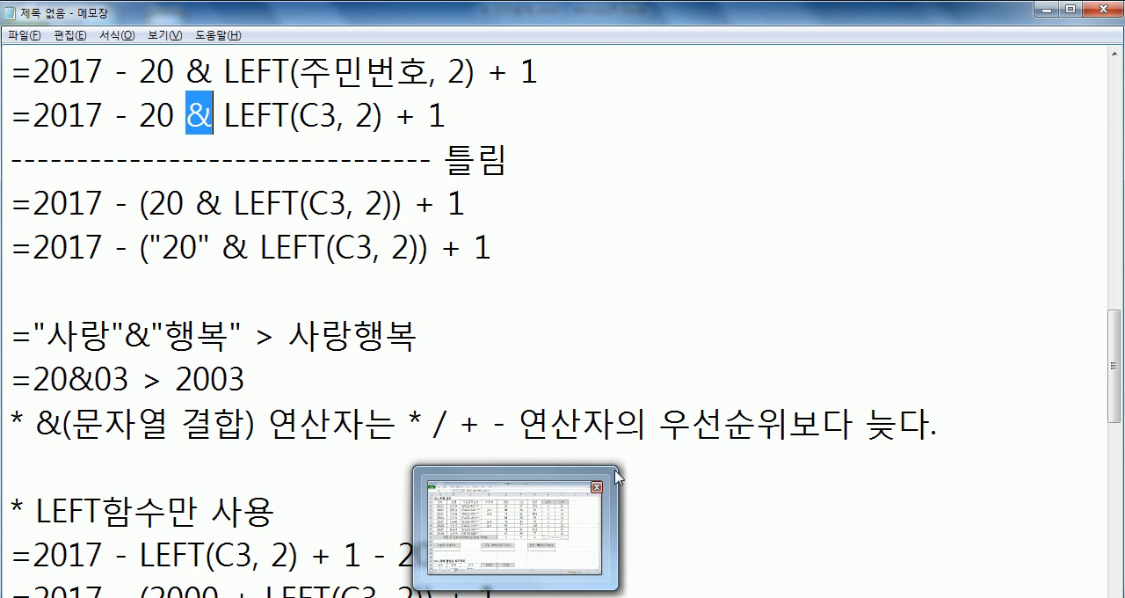
{"action": "left_click", "coordinate": [609, 341]}
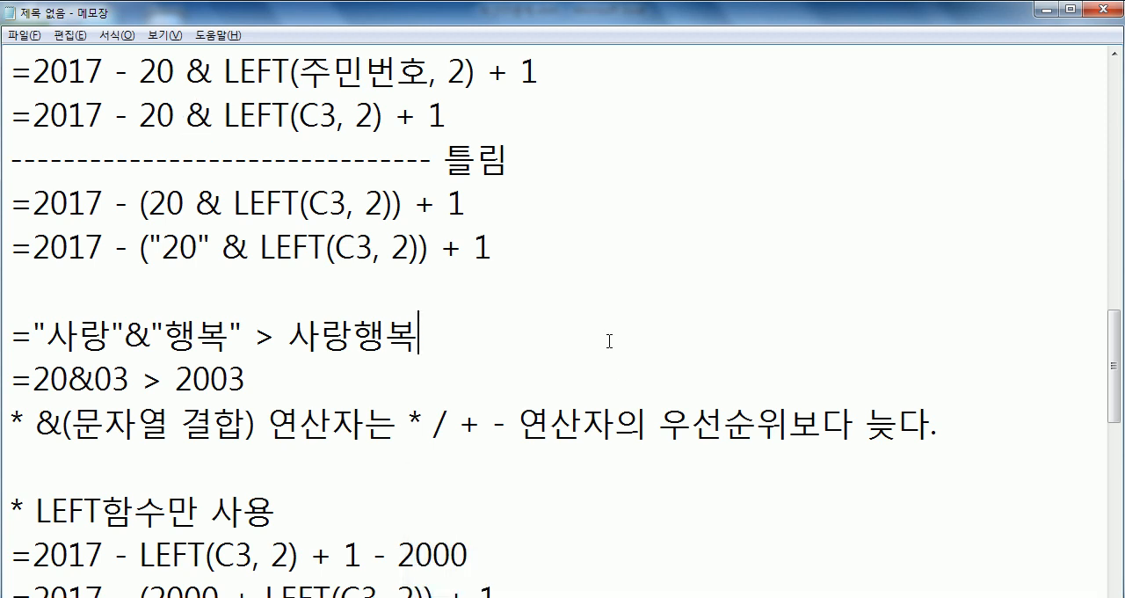
{"action": "scroll", "coordinate": [606, 348], "scroll_direction": "down", "scroll_amount": 3}
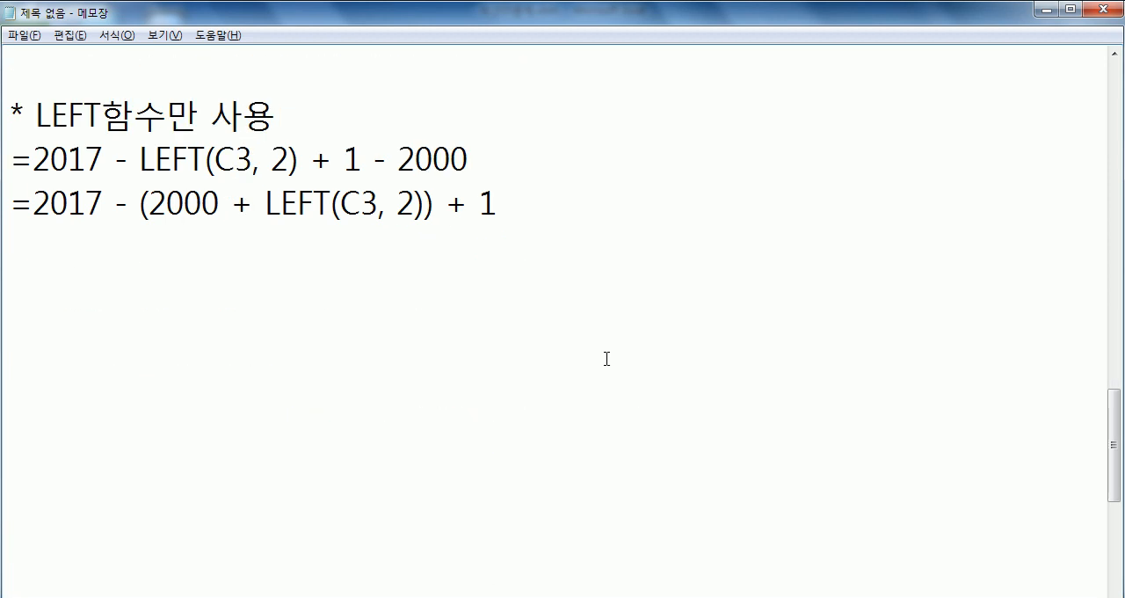
- Switch to the Excel workbook and examine the 수업료 미납자수 answer cell A14 and the 수업료 range D3:D10
{"action": "key", "text": "alt+Tab"}
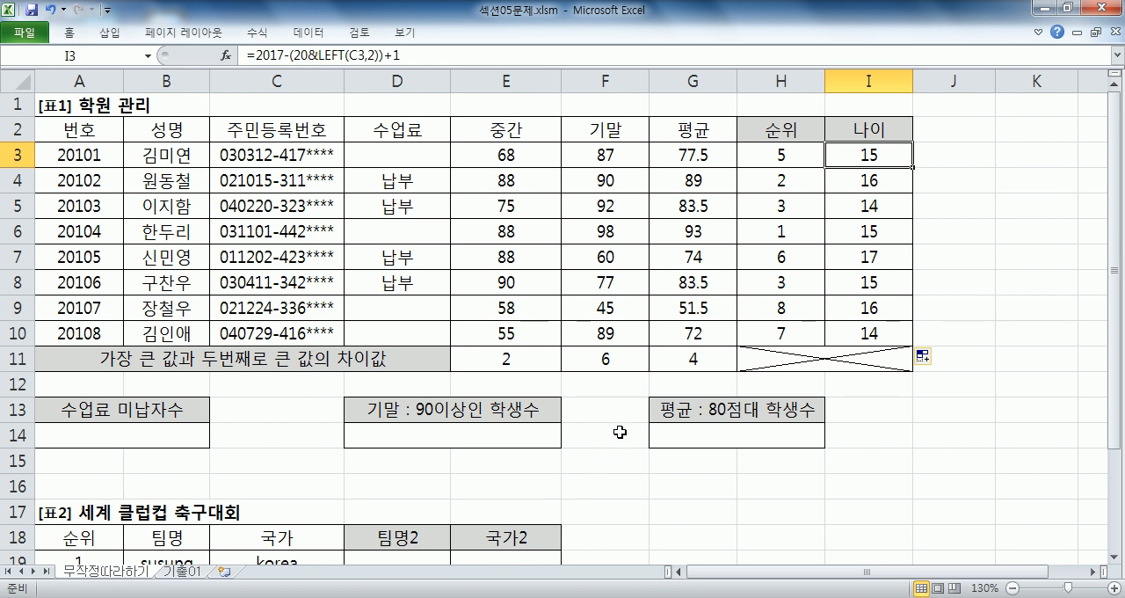
{"action": "key", "text": "Home"}
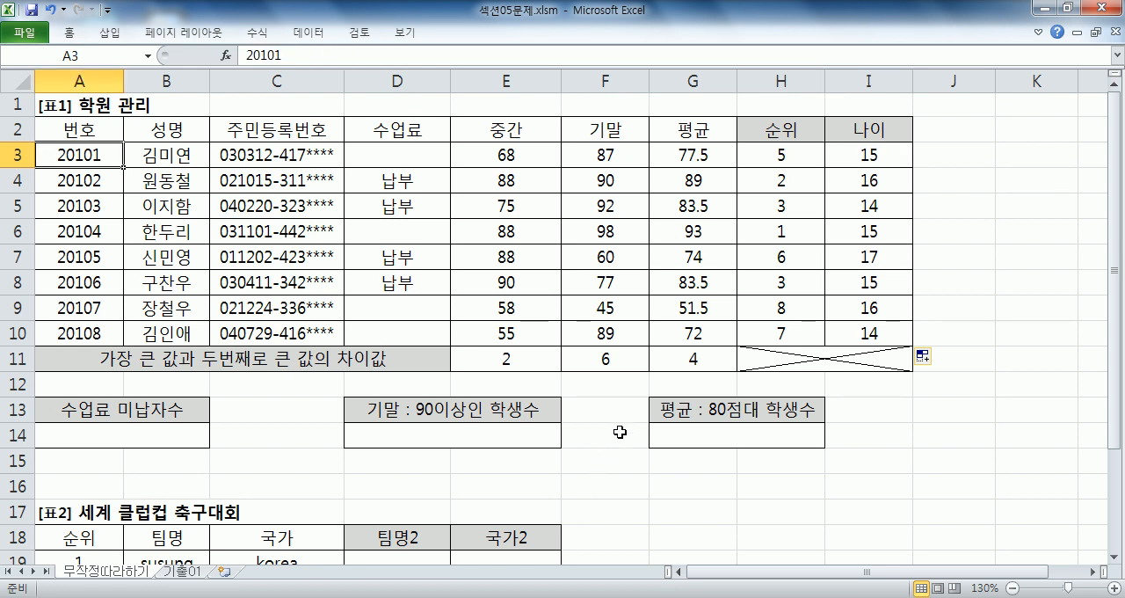
{"action": "left_click", "coordinate": [192, 434]}
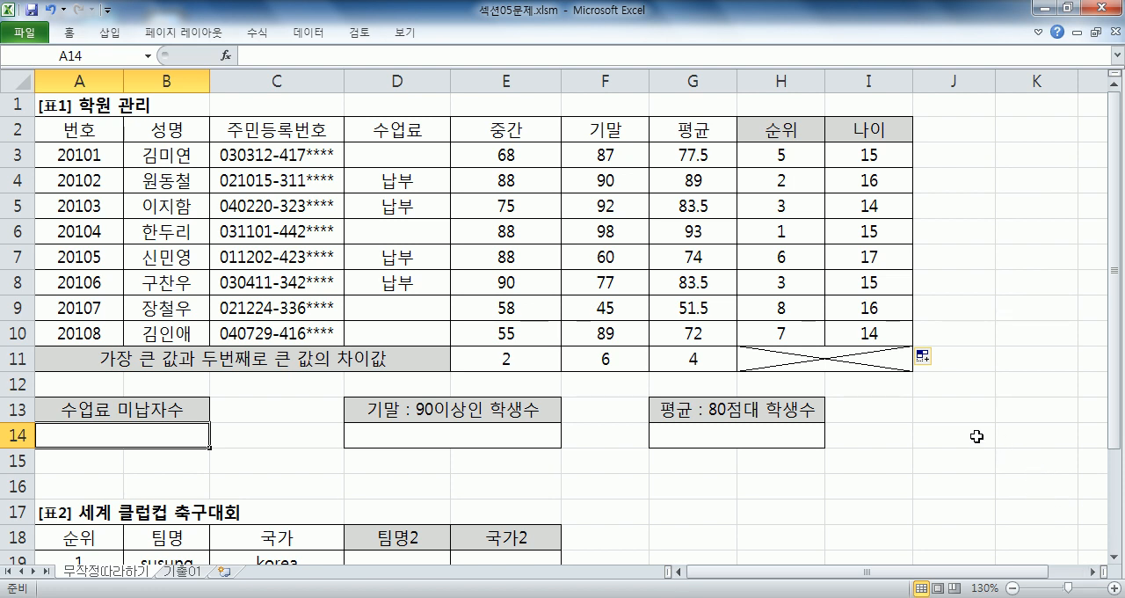
{"action": "left_click_drag", "start_coordinate": [402, 155], "coordinate": [403, 343]}
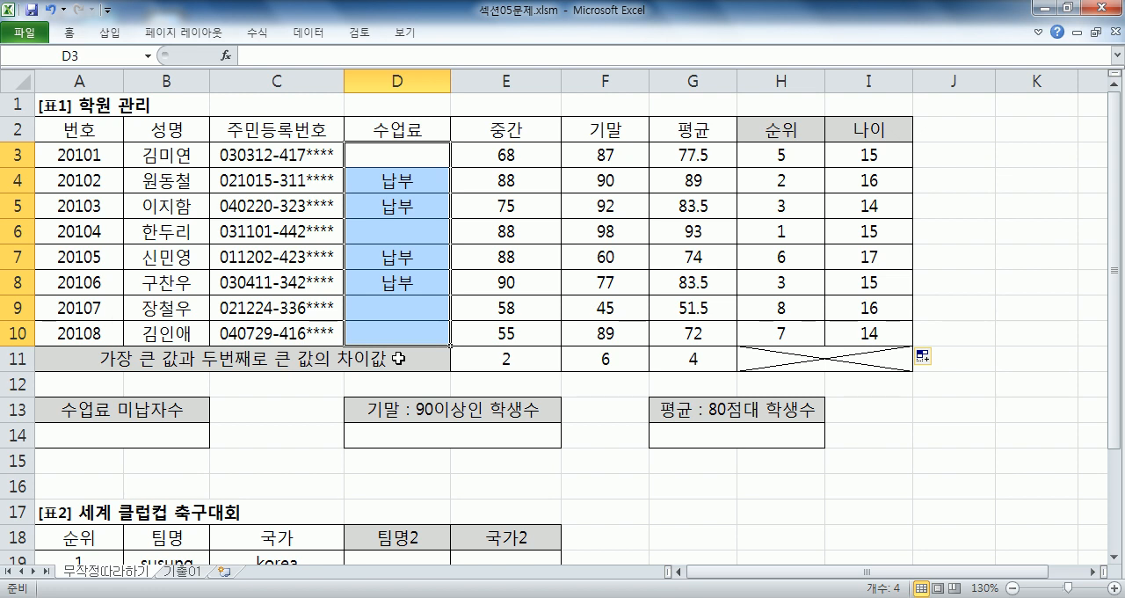
- Switch to Notepad and start a new item below the LEFT formulas with '4. 수업료(D3:D10)'
{"action": "key", "text": "alt+Tab"}
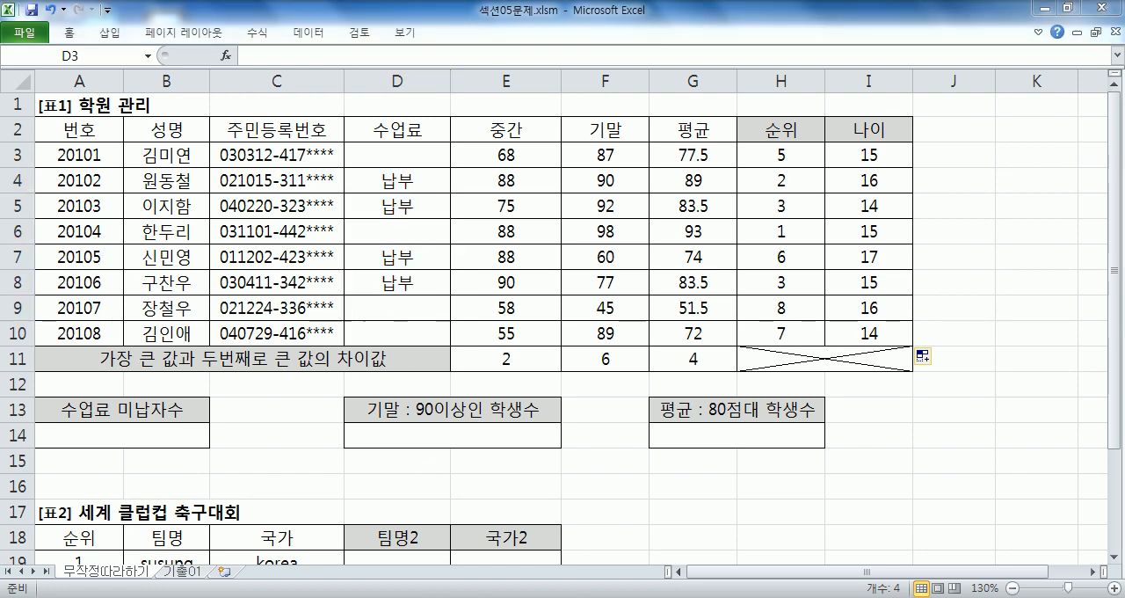
{"action": "left_click", "coordinate": [473, 289]}
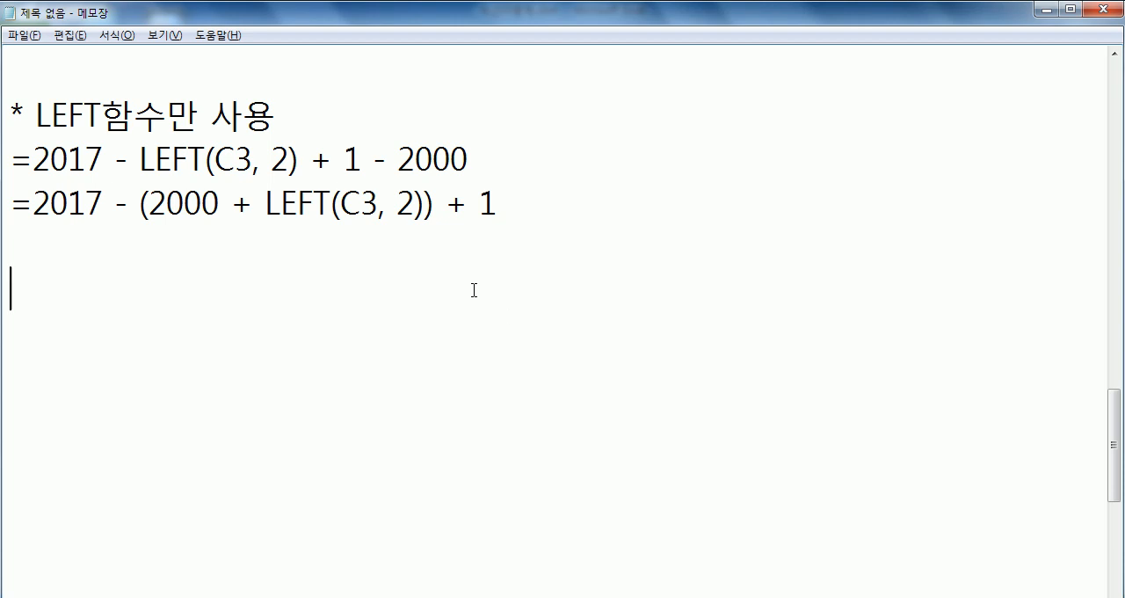
{"action": "type", "text": "4. 수업료"}
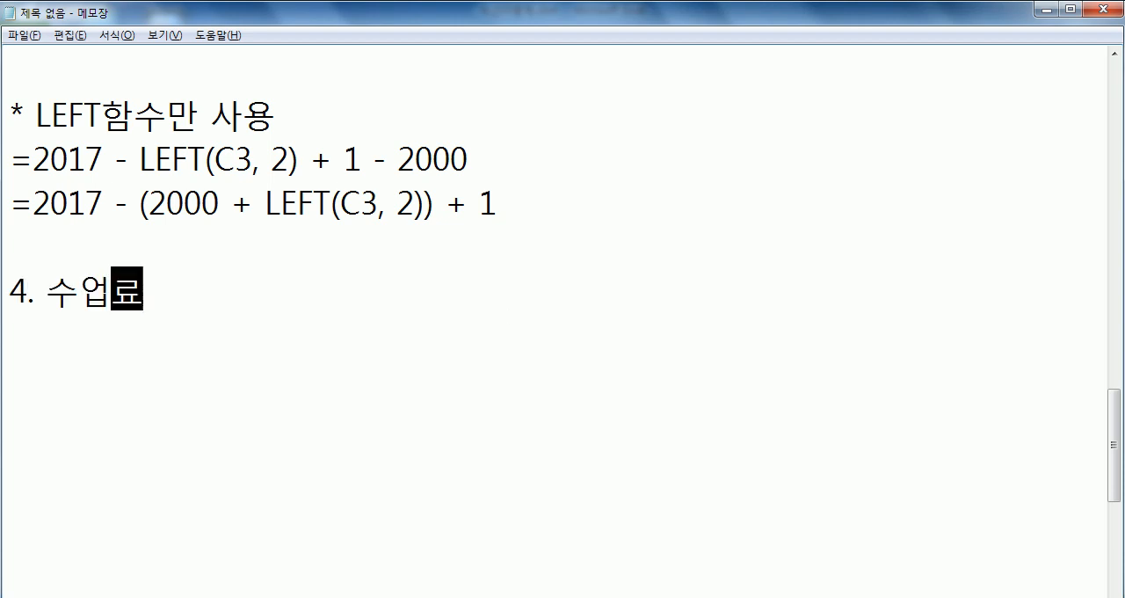
{"action": "type", "text": "(D3:d10)"}
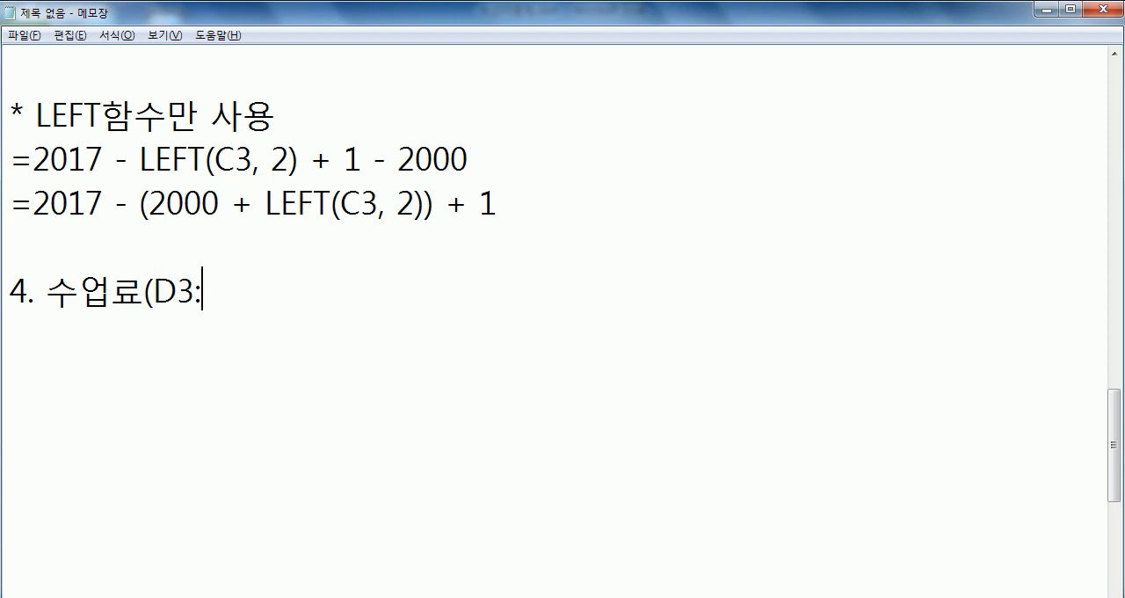
{"action": "key", "text": "Left"}
{"action": "key", "text": "Left"}
{"action": "key", "text": "Left"}
{"action": "key", "text": "Left"}
{"action": "type", "text": "d"}
{"action": "key", "text": "BackSpace"}
{"action": "key", "text": "Delete"}
{"action": "type", "text": "D"}
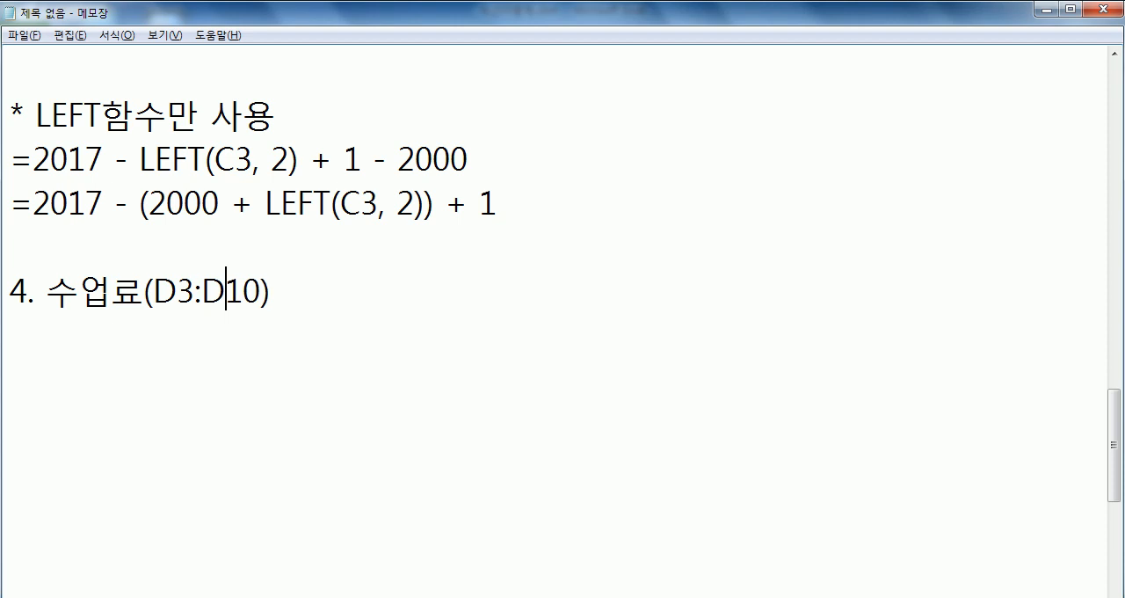
- Complete the item 4 heading with '대금의 미납자수를 계산' after the D3:D10 range
{"action": "key", "text": "End"}
{"action": "type", "text": "의"}
{"action": "key", "text": "BackSpace"}
{"action": "key", "text": "BackSpace"}
{"action": "key", "text": "BackSpace"}
{"action": "key", "text": "BackSpace"}
{"action": "type", "text": "대그ㅁ의 니납"}
{"action": "key", "text": "BackSpace"}
{"action": "key", "text": "BackSpace"}
{"action": "key", "text": "BackSpace"}
{"action": "key", "text": "BackSpace"}
{"action": "type", "text": "미납자수를 "}
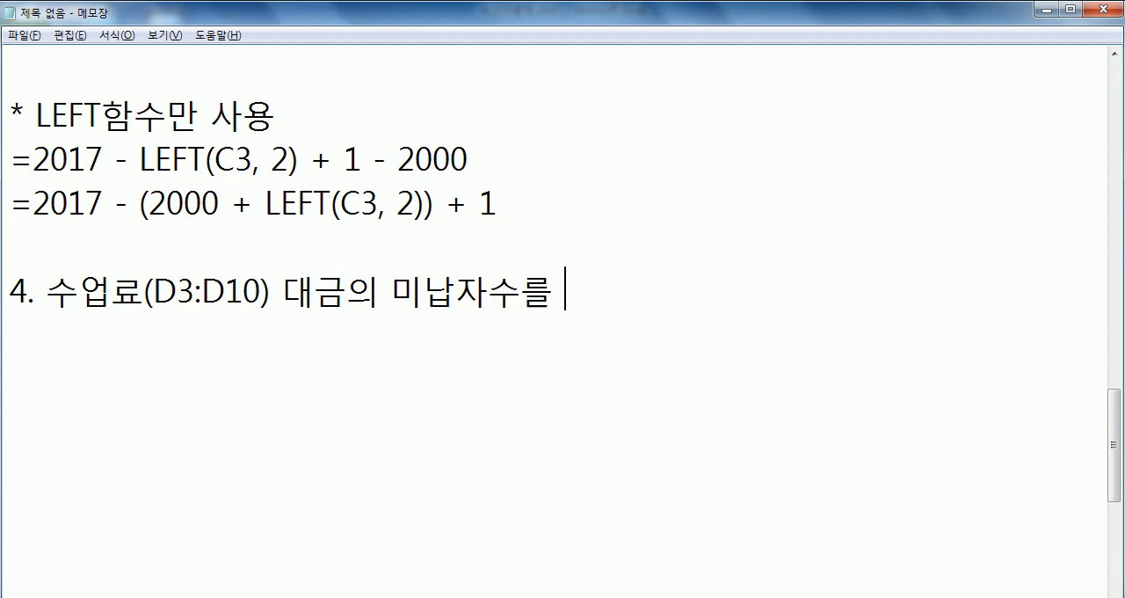
{"action": "type", "text": "계산"}
{"action": "key", "text": "Return"}
- Add the line '빈 칸이 미납자임' under the item 4 heading
{"action": "type", "text": "빈 칸이 ㅁ미납자임₩"}
{"action": "key", "text": "Return"}
{"action": "key", "text": "BackSpace"}
{"action": "key", "text": "BackSpace"}
{"action": "key", "text": "Return"}
- Add the line 'COUNT, COUNTA, COUNTBLANK 중에서 알맞은 함수를 사용' to item 4
{"action": "type", "text": "COUNT,"}
{"action": "type", "text": " COUN"}
{"action": "type", "text": "TA, C"}
{"action": "type", "text": "OUNTBLANK"}
{"action": "type", "text": " 중에서"}
{"action": "type", "text": " 알맞ㅇ"}
{"action": "type", "text": "은 함수"}
{"action": "type", "text": "사용"}
{"action": "key", "text": "Return"}
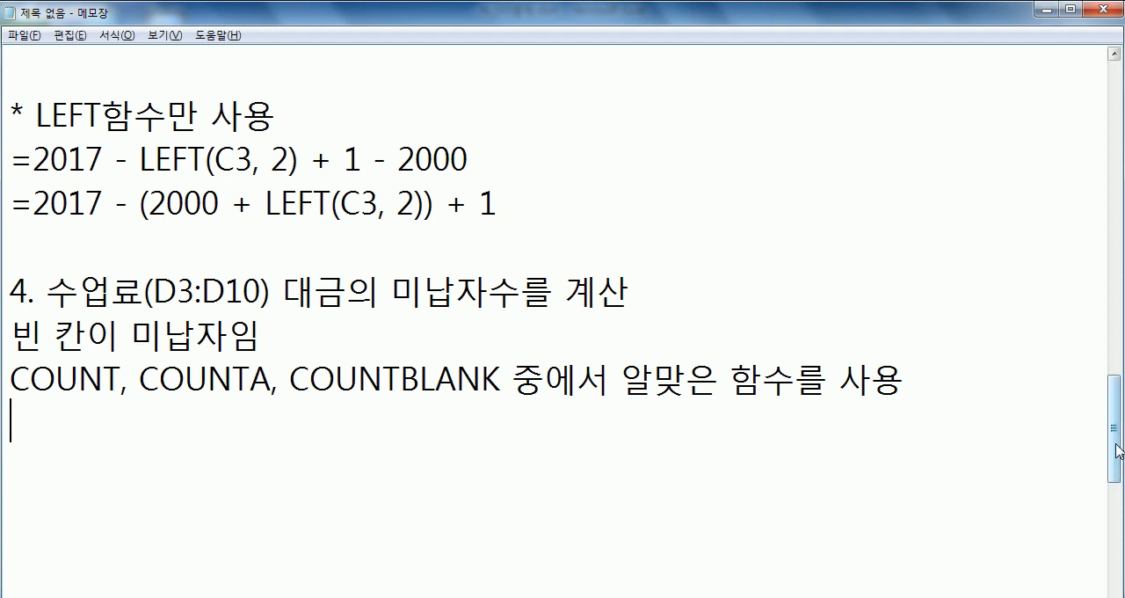
- Add the COUNT syntax line '=COUNT(범위) : 범위중에서 숫자만의 개수' below the function list
{"action": "left_click_drag", "start_coordinate": [1115, 445], "coordinate": [1117, 453]}
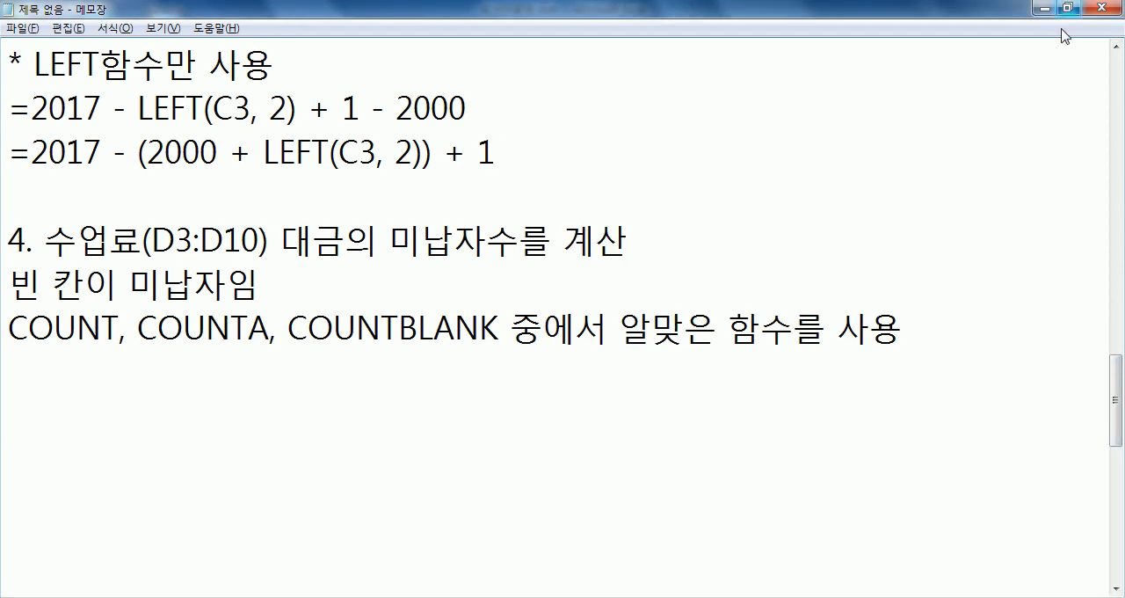
{"action": "left_click", "coordinate": [167, 422]}
{"action": "left_click", "coordinate": [176, 373]}
{"action": "type", "text": "=COUNT"}
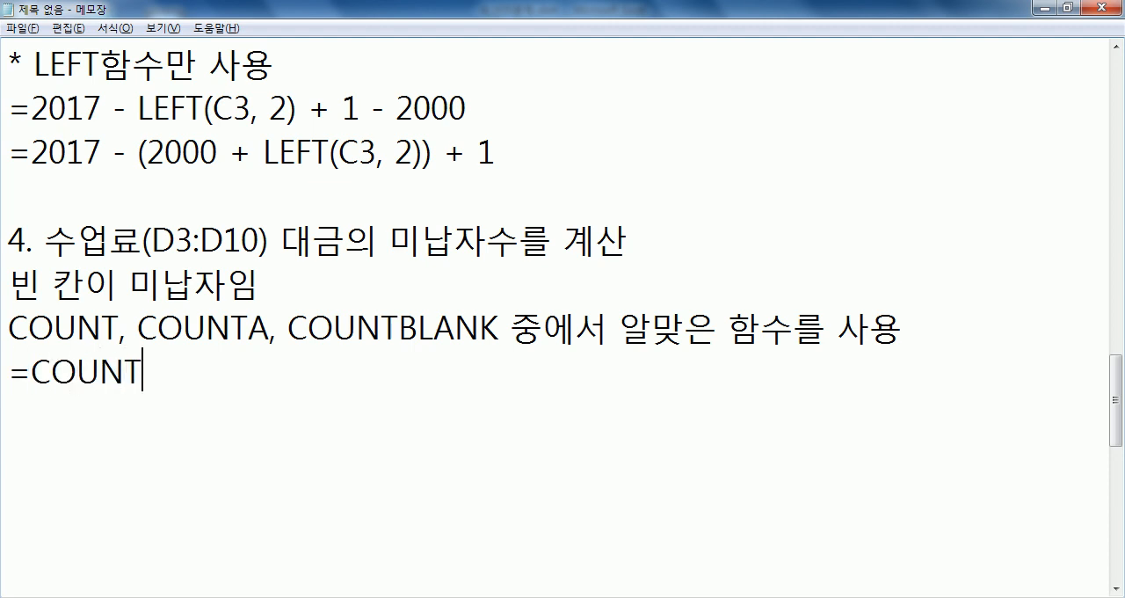
{"action": "type", "text": "(범위) :"}
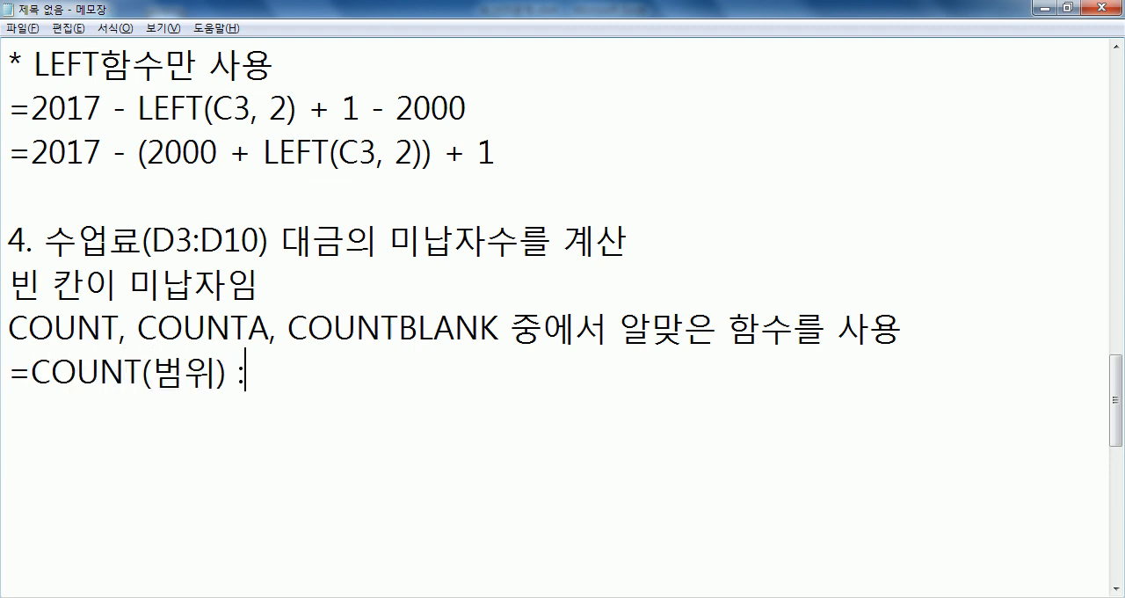
{"action": "type", "text": " 범위중에서 "}
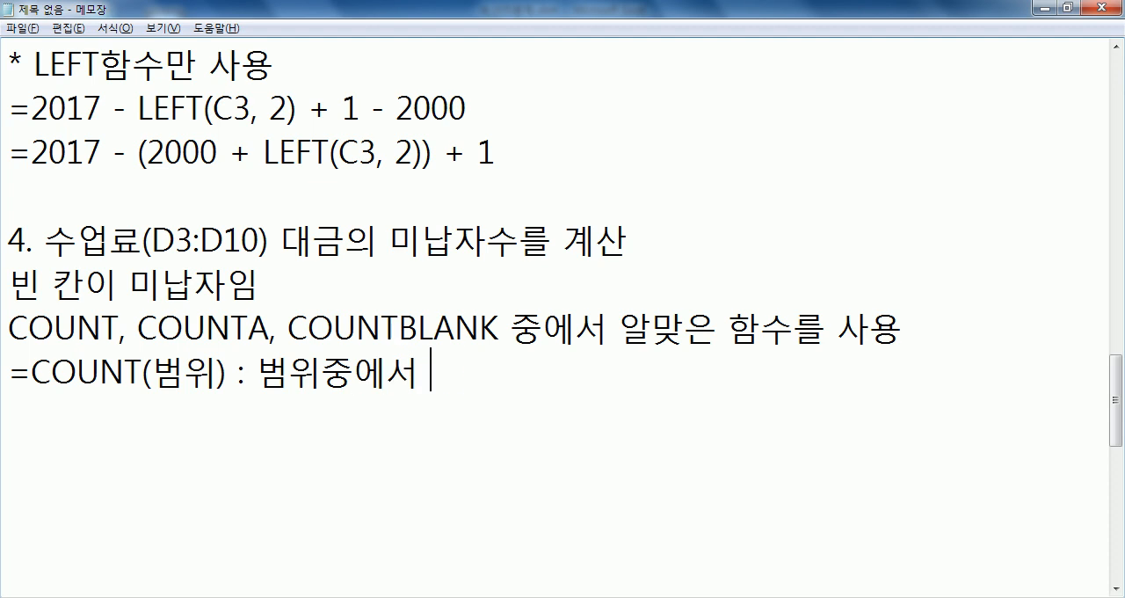
{"action": "type", "text": "숫자만의 개수"}
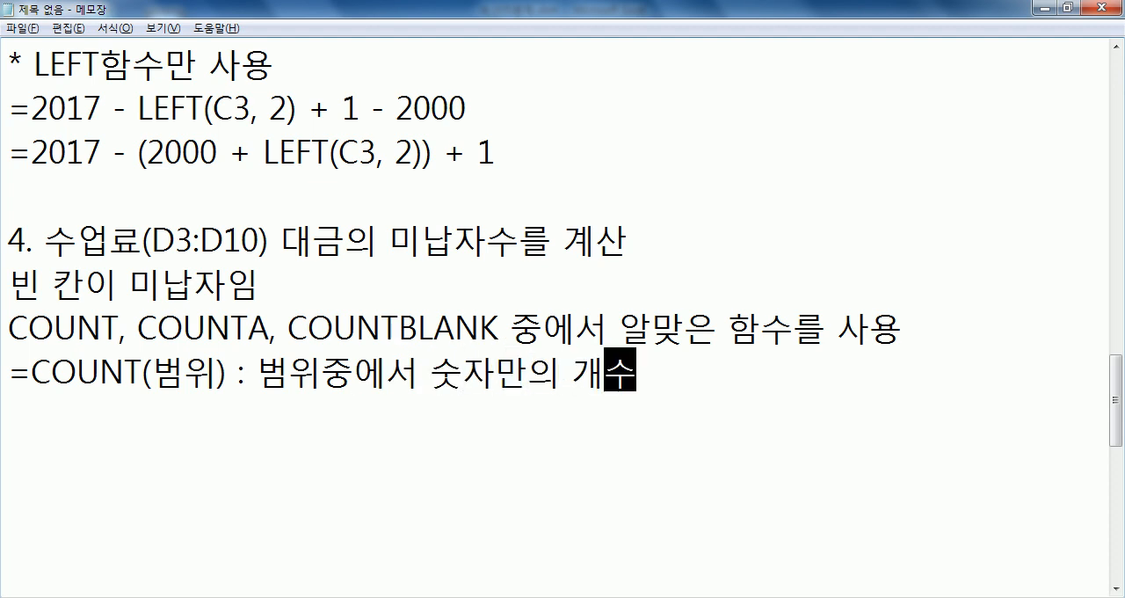
{"action": "key", "text": "Return"}
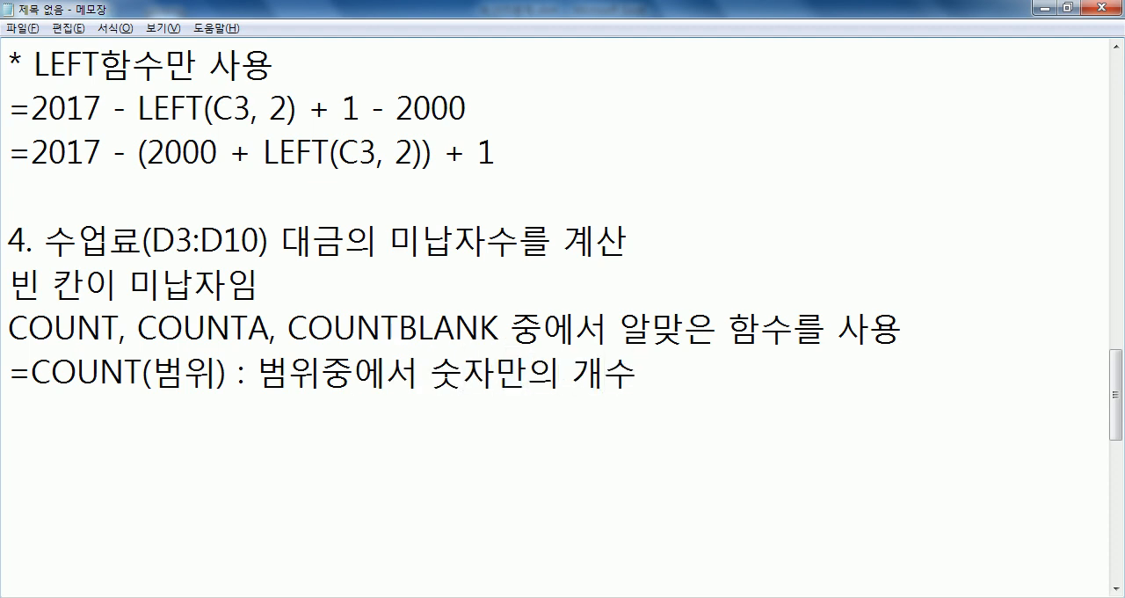